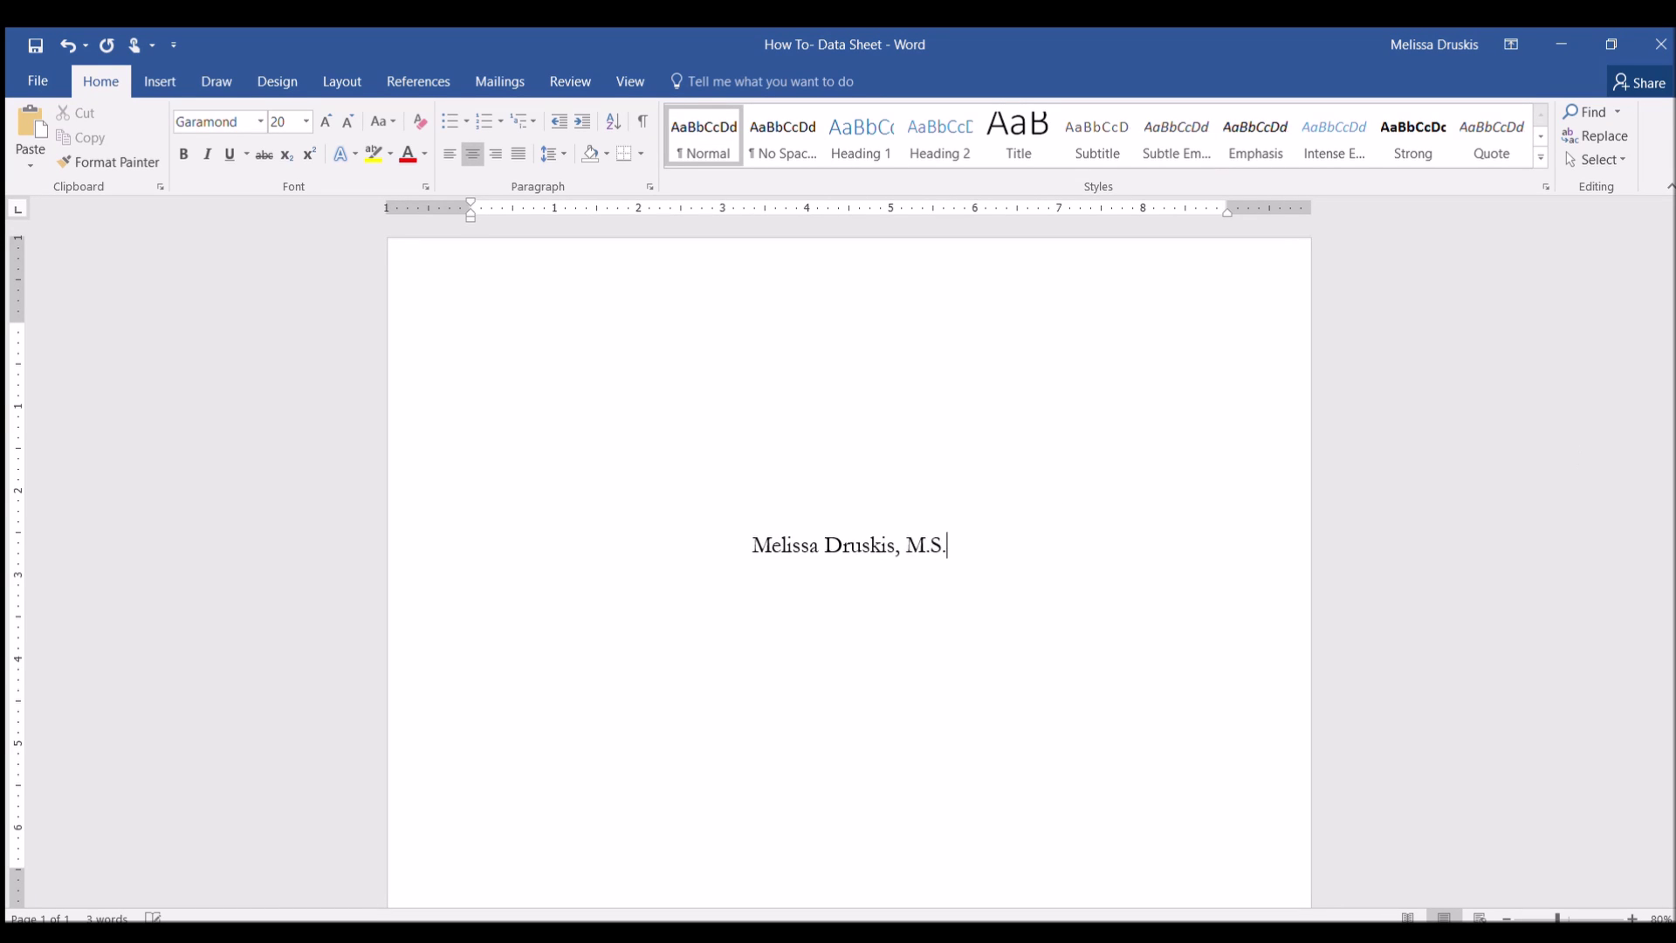
Right-align the name line and type the title lines 'How to:', 'Make a Data Sheet' and italic 'Part 2'
key(ctrl+r)
click(849, 330)
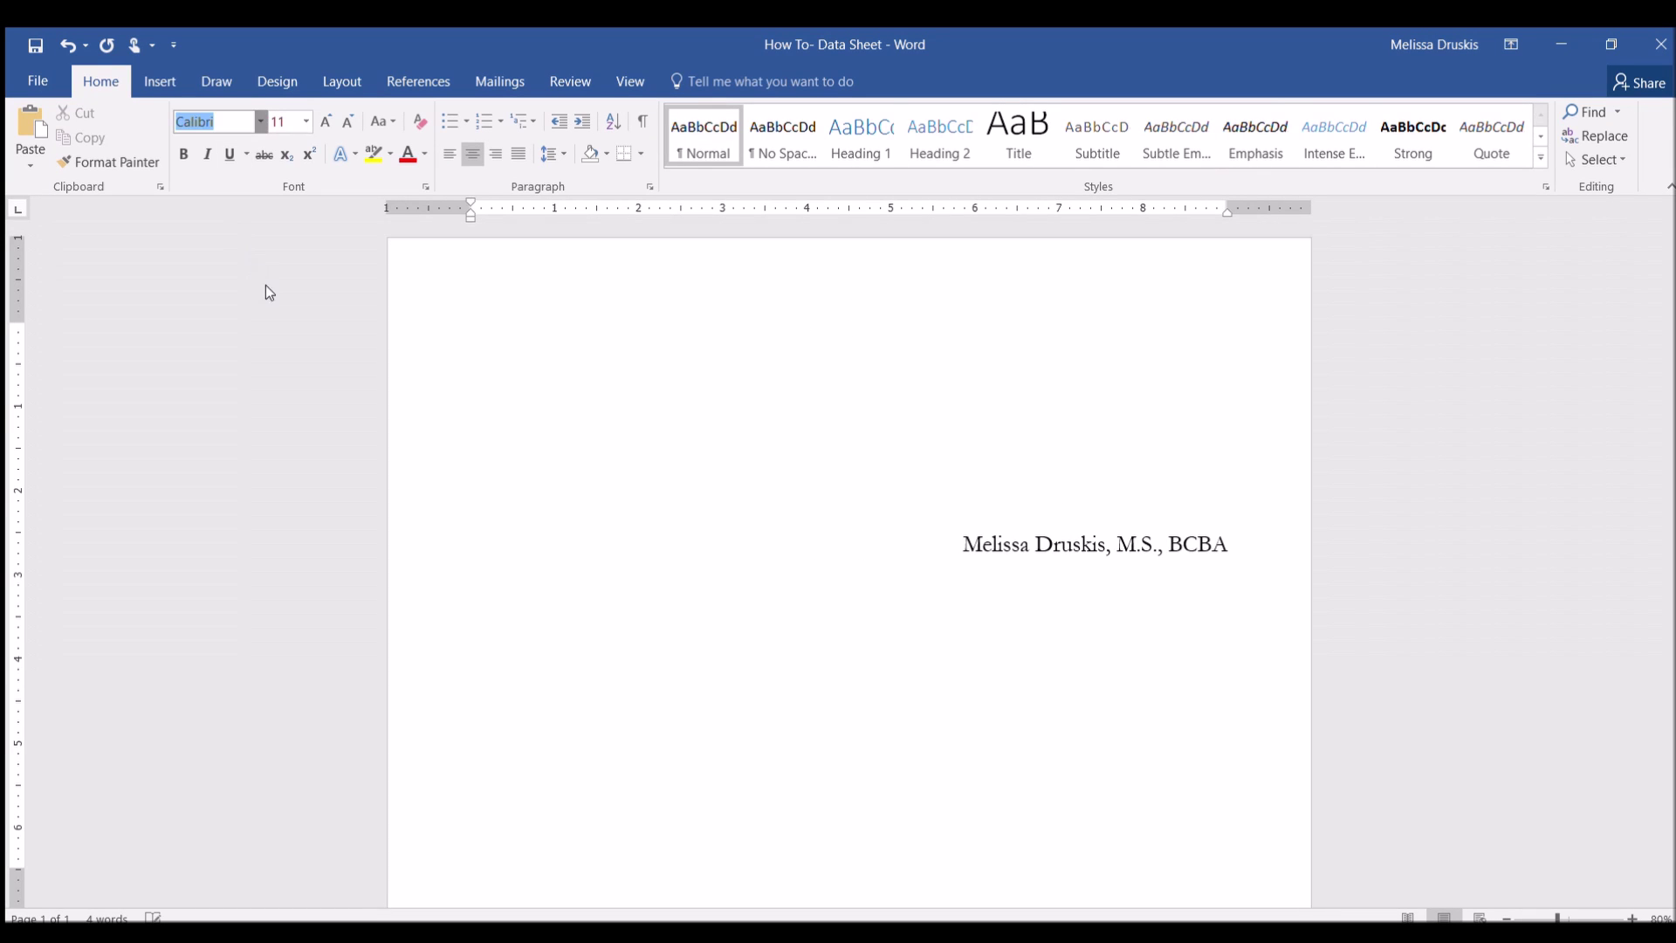
text(How to:)
key(Return)
text(Make a Data Sheet)
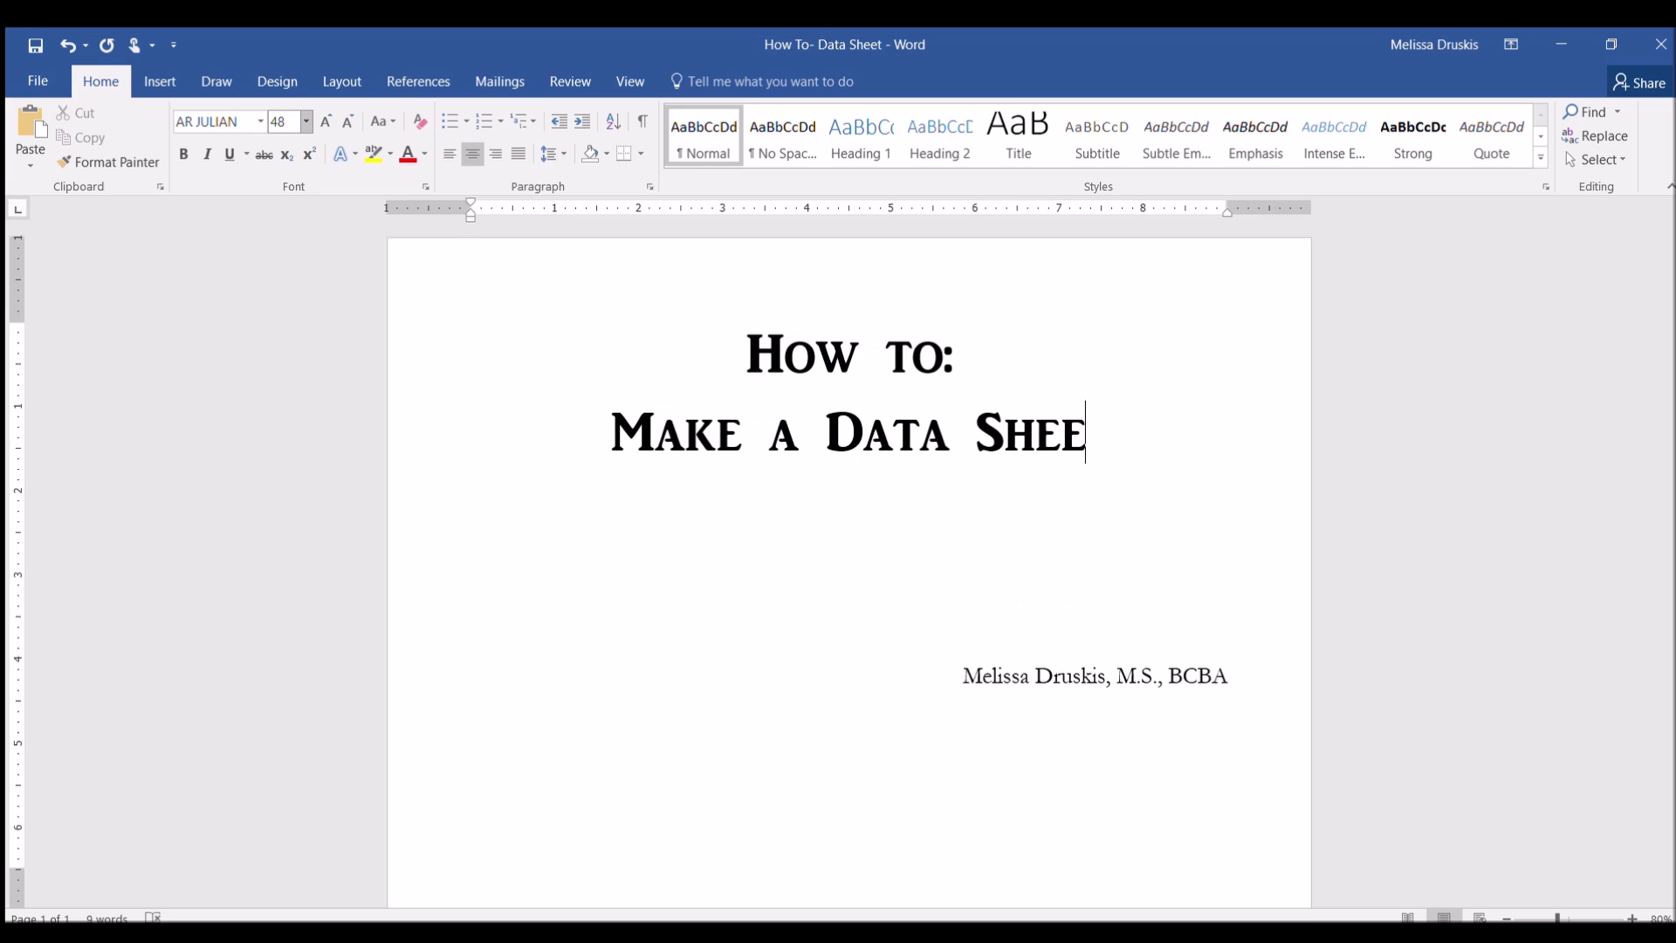
key(Return)
key(ctrl+i)
text(Part 2)
Add a 24 pt bulleted list: Add Program Details, Use Multiple Targets, Task Analysis Programs
key(Down)
click(450, 121)
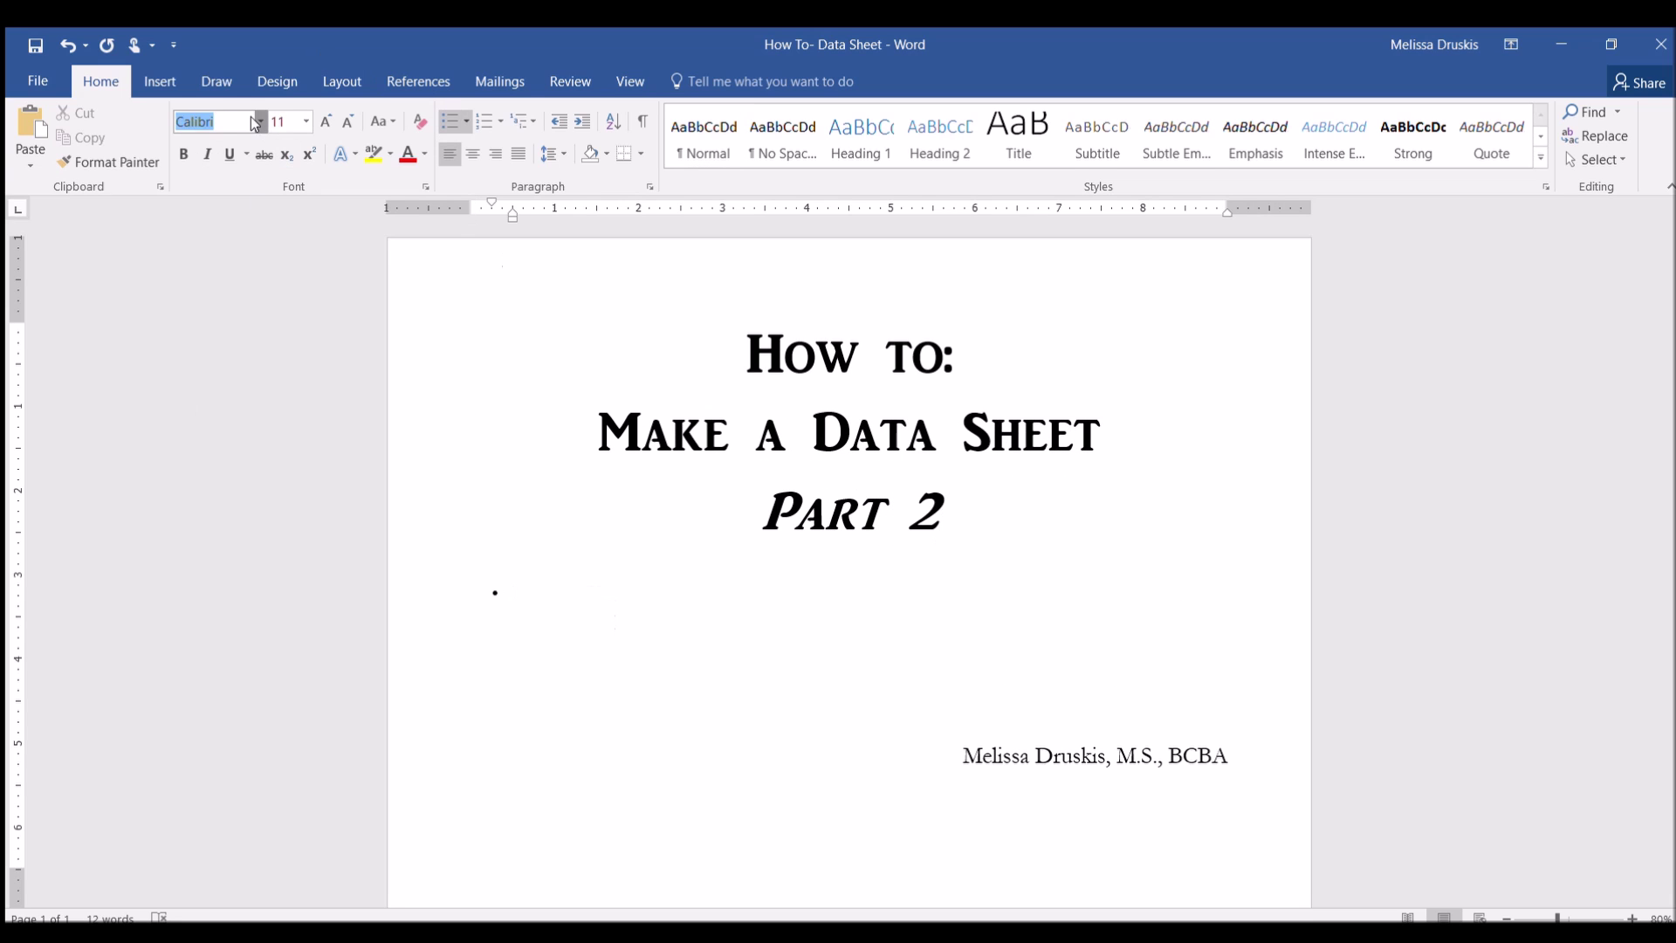
click(293, 122)
text(24)
key(Return)
text(Add Program Details)
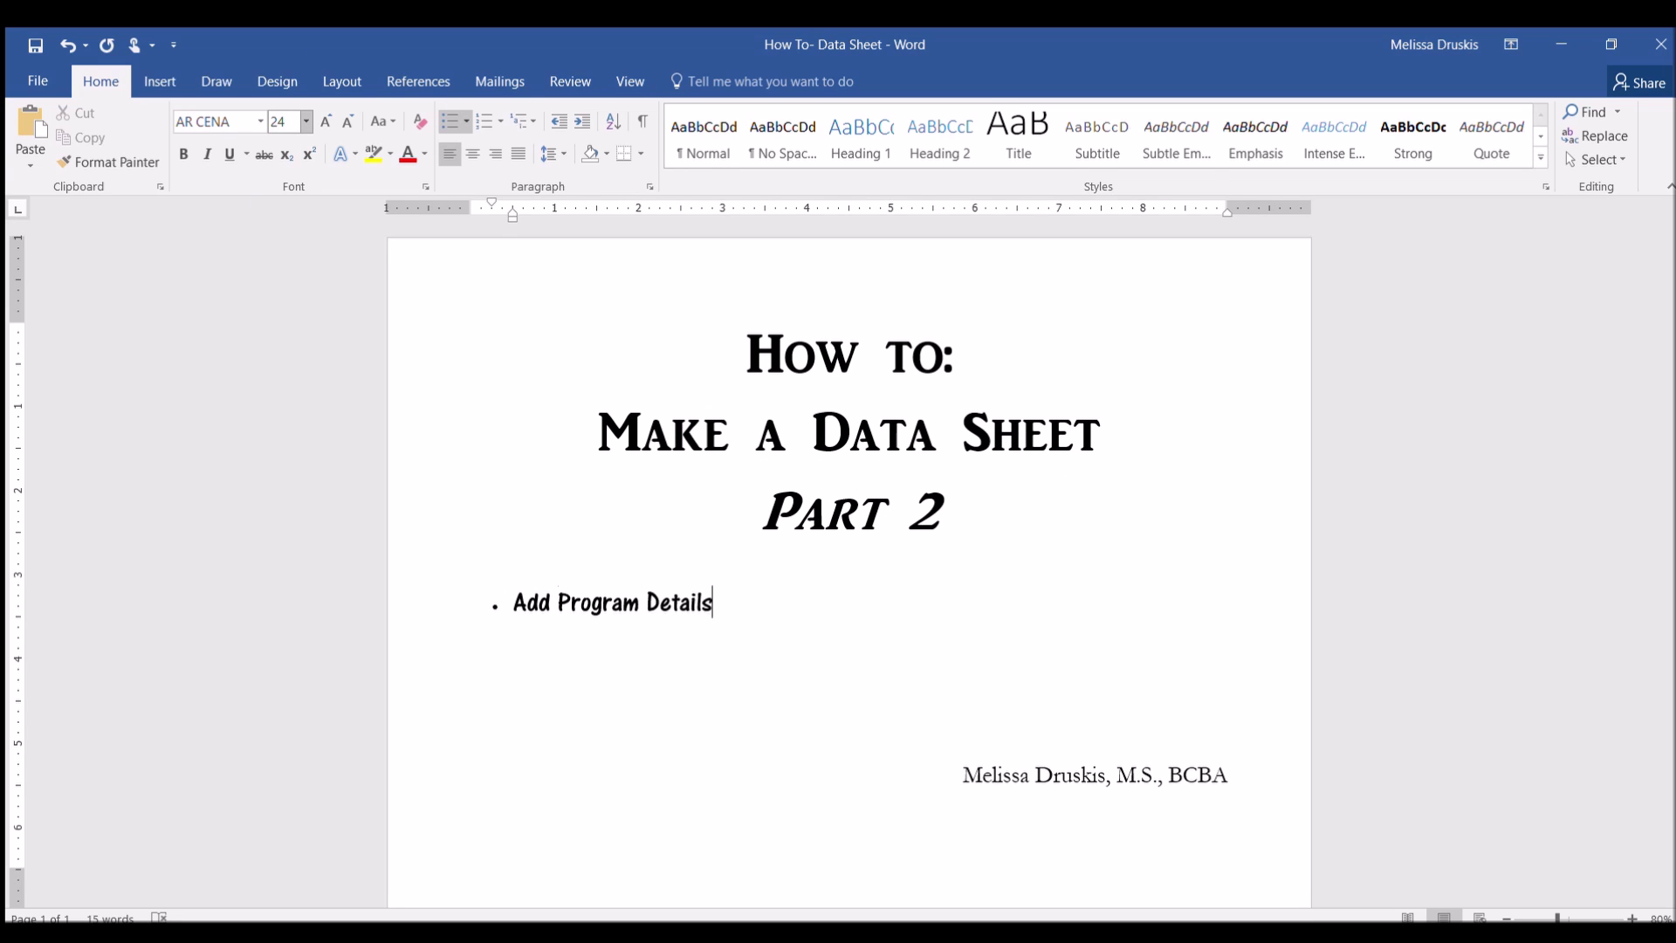
key(Return)
text(Use Multiple Targets)
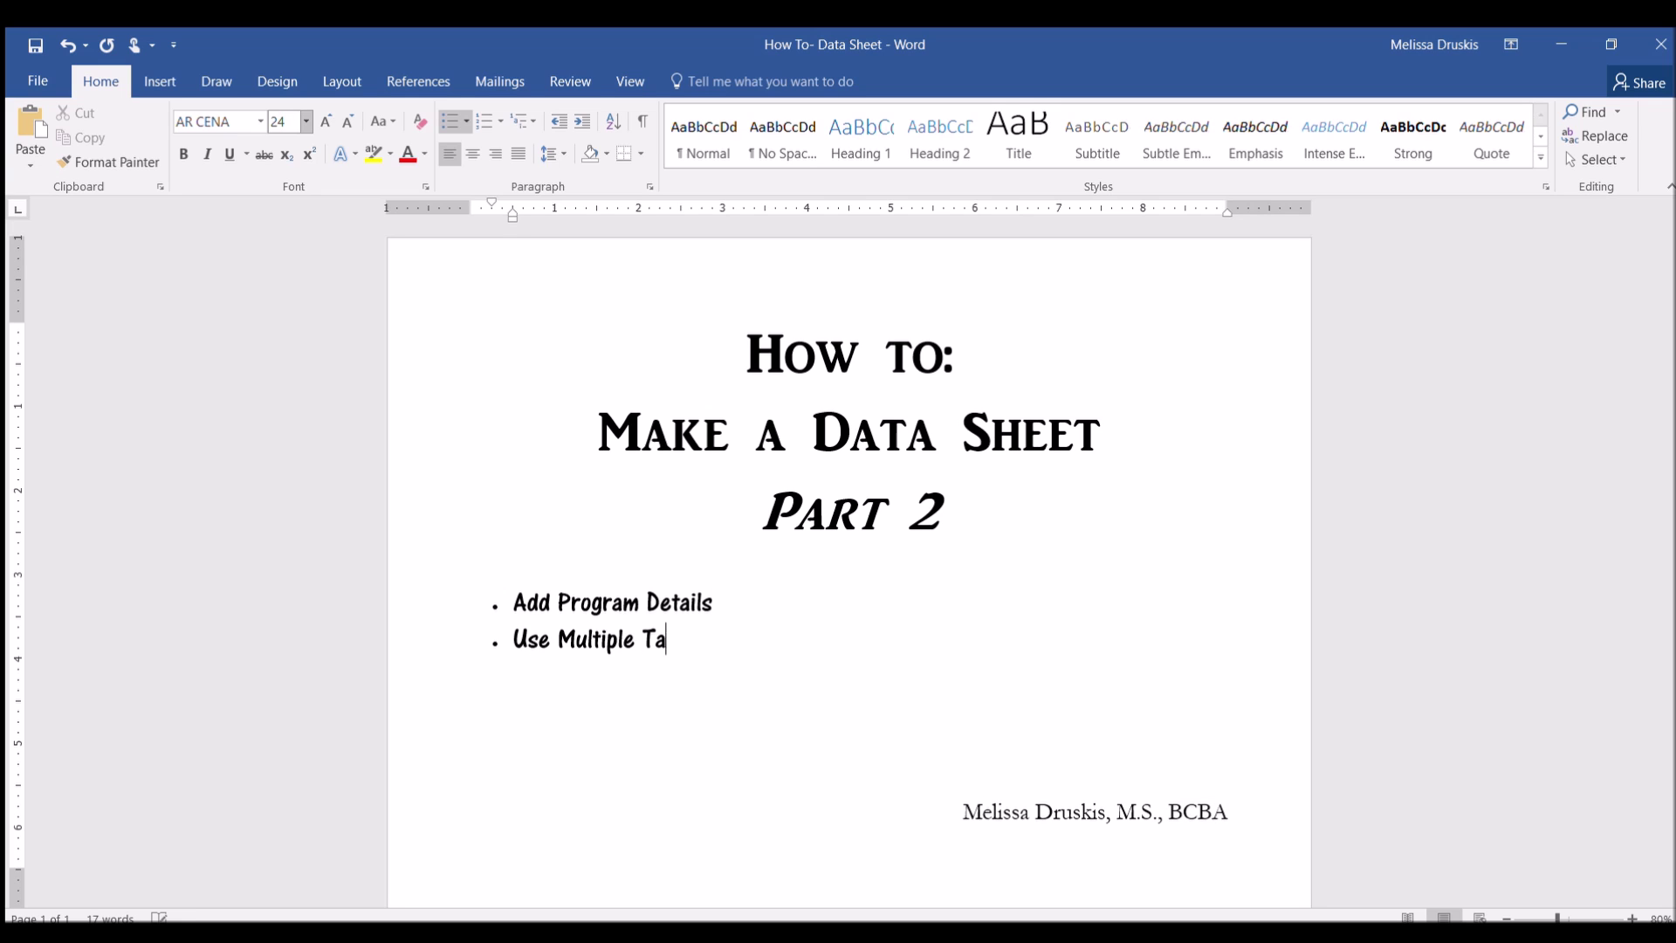
key(Return)
text(Task Analysis Progr)
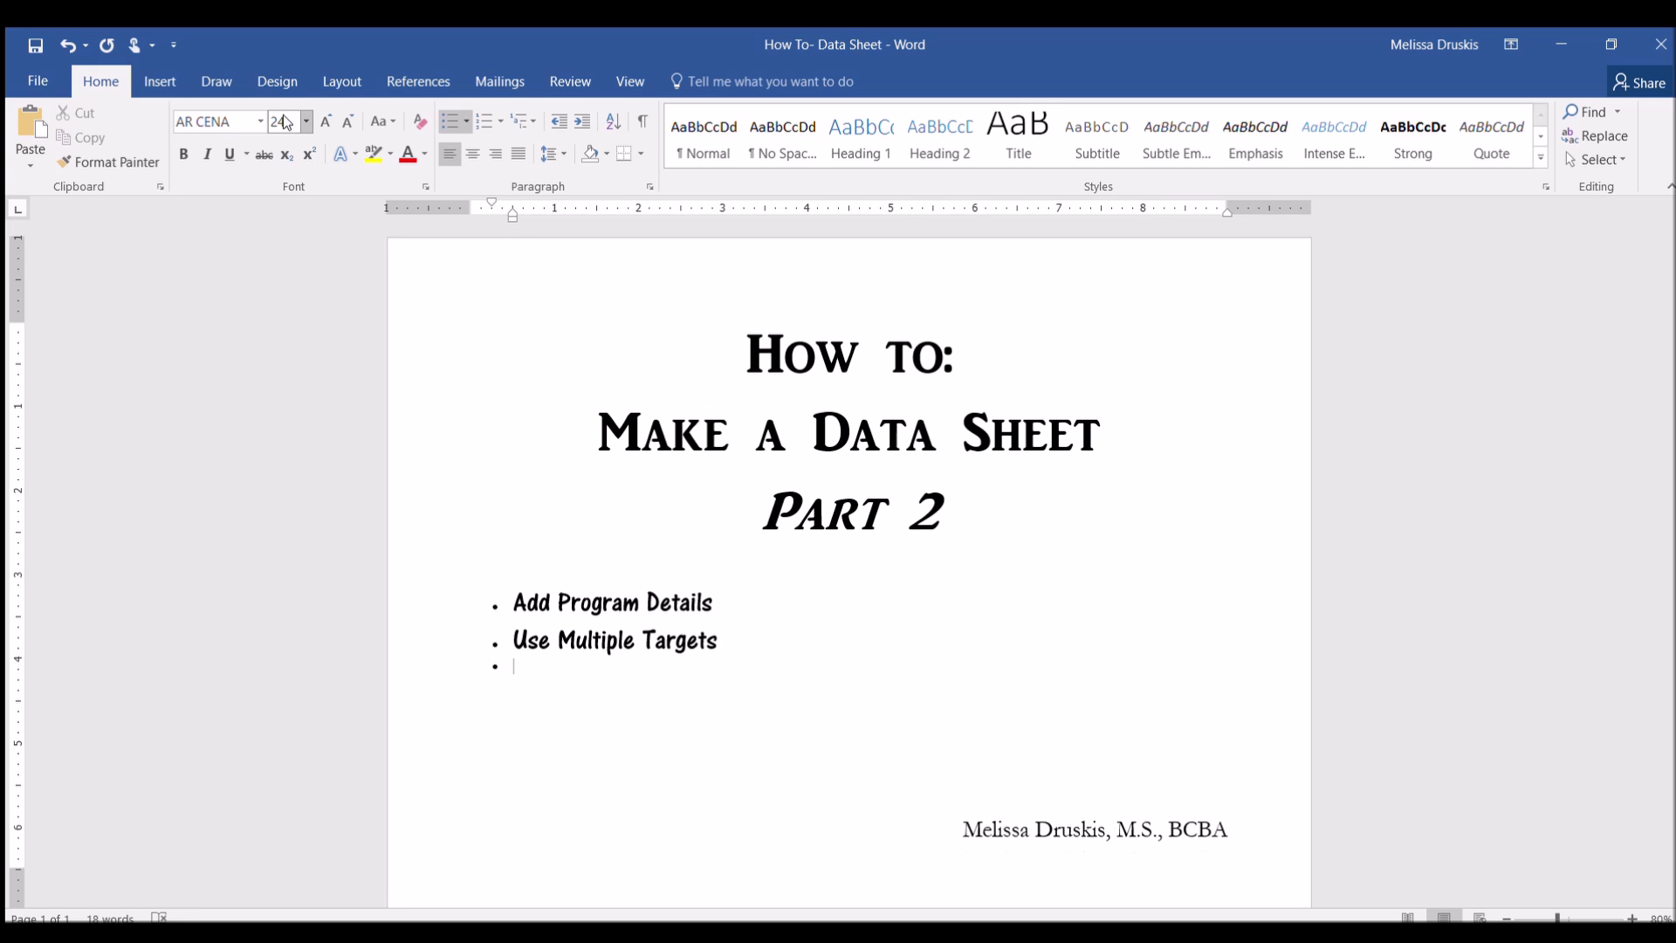
text(ams)
key(Return)
key(ctrl+shift+n)
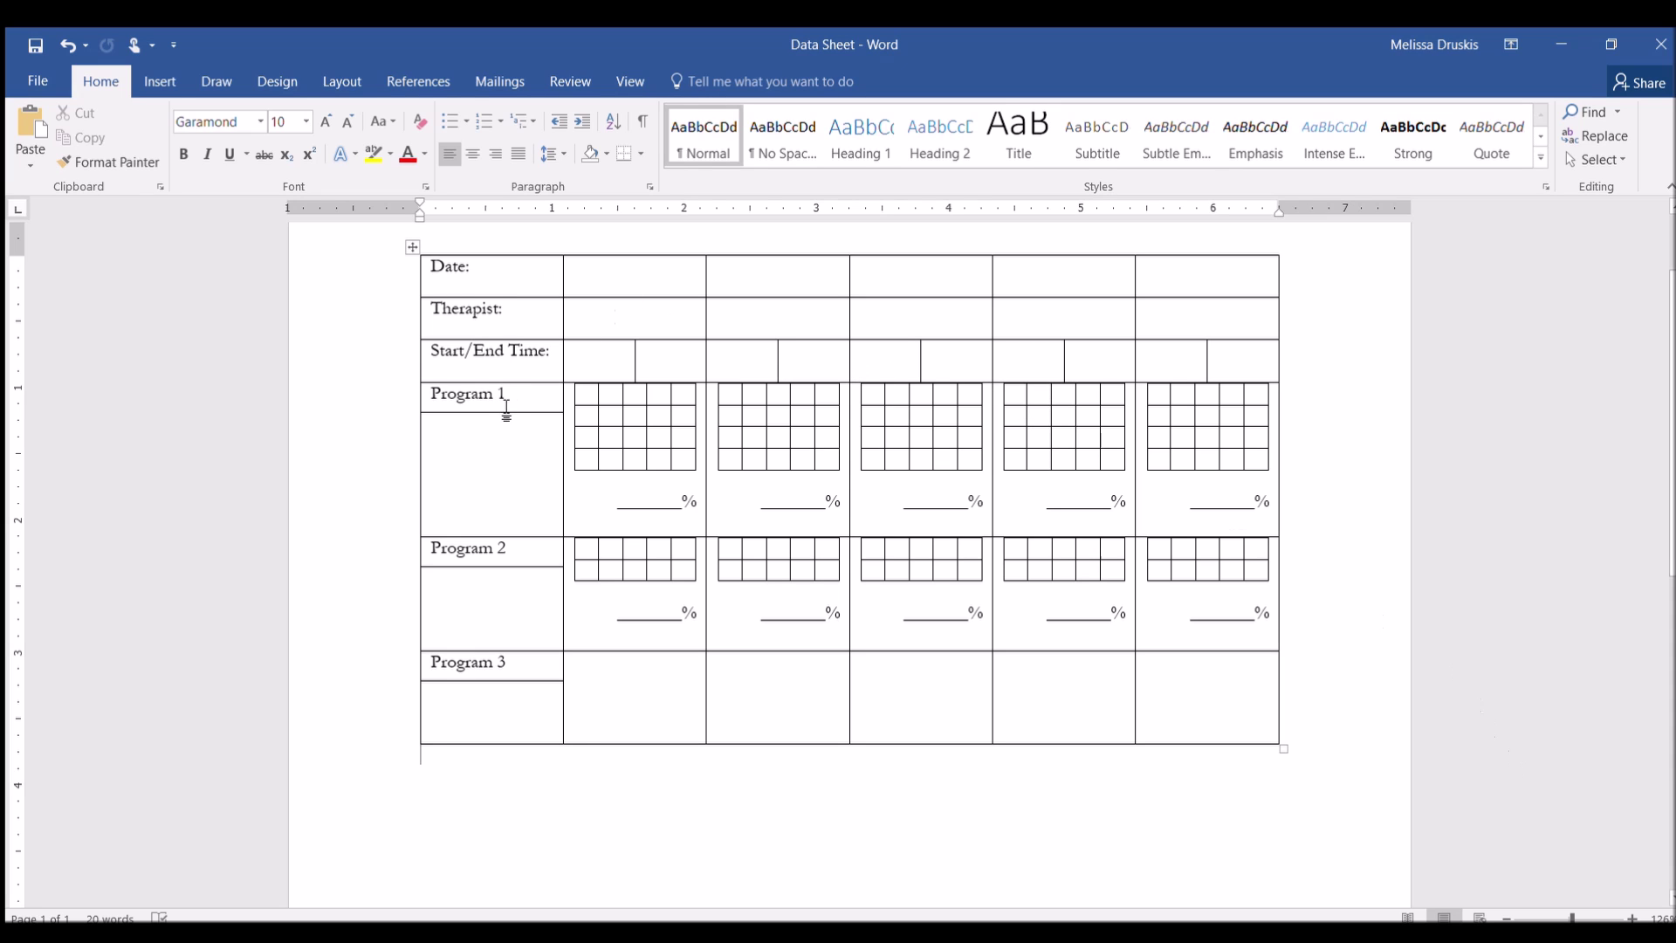
Replace the Program 1, 2 and 3 labels with 'Follow Inst.', 'Respond to name' and 'Eye Contact'
drag(522, 393, 462, 394)
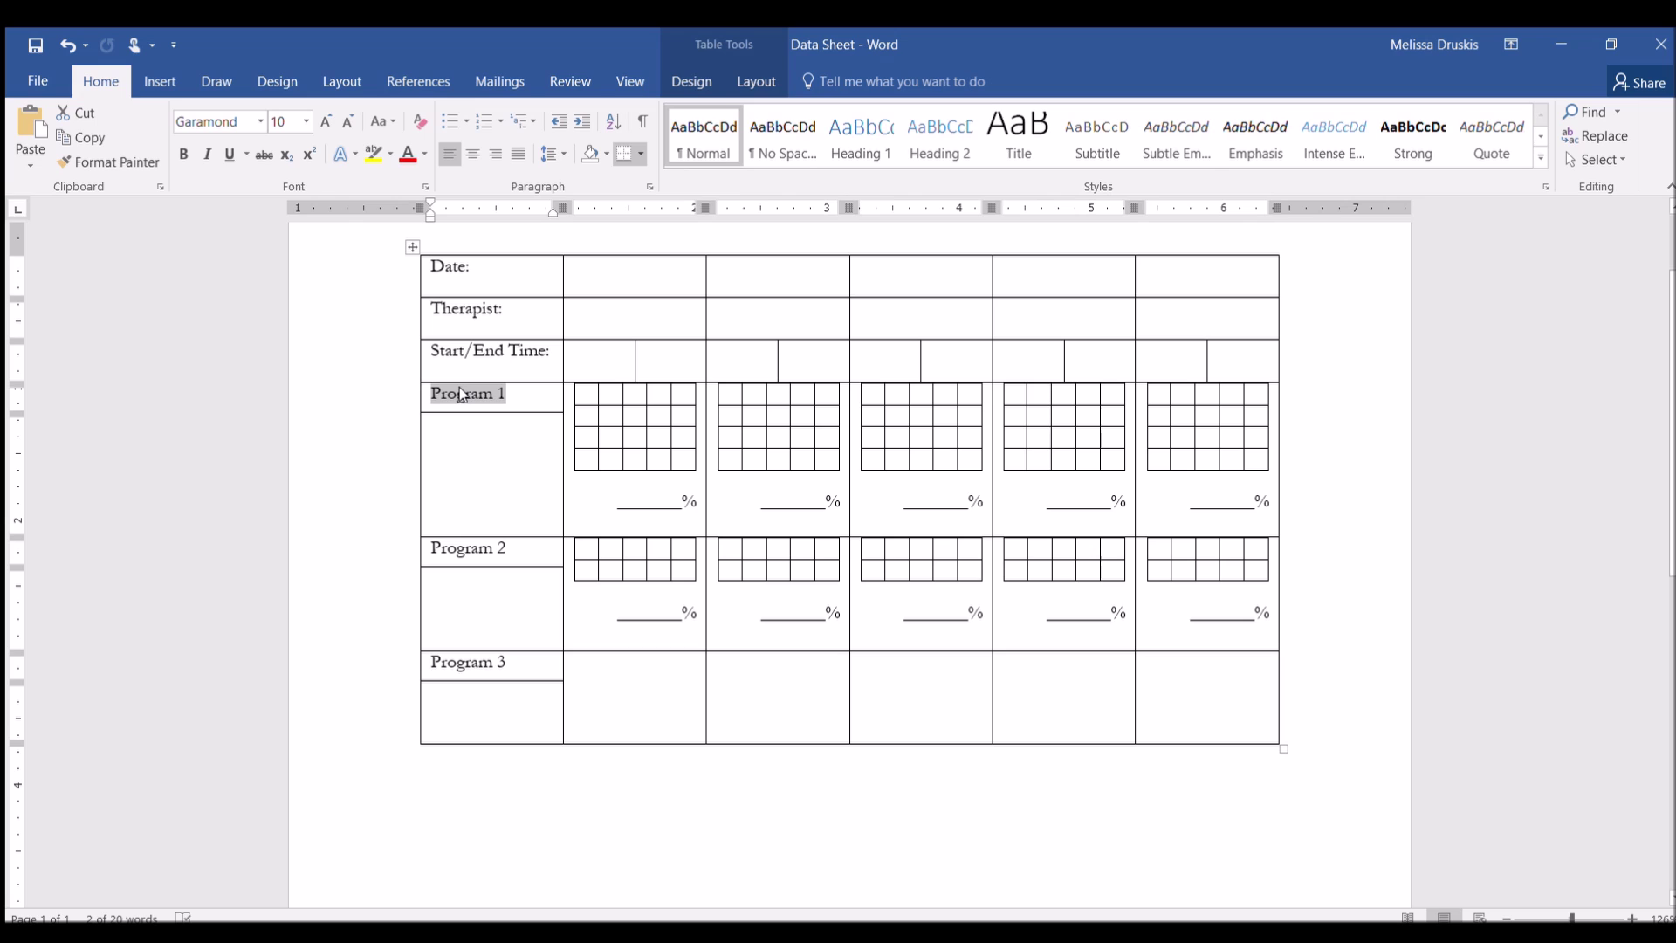
text(Follow)
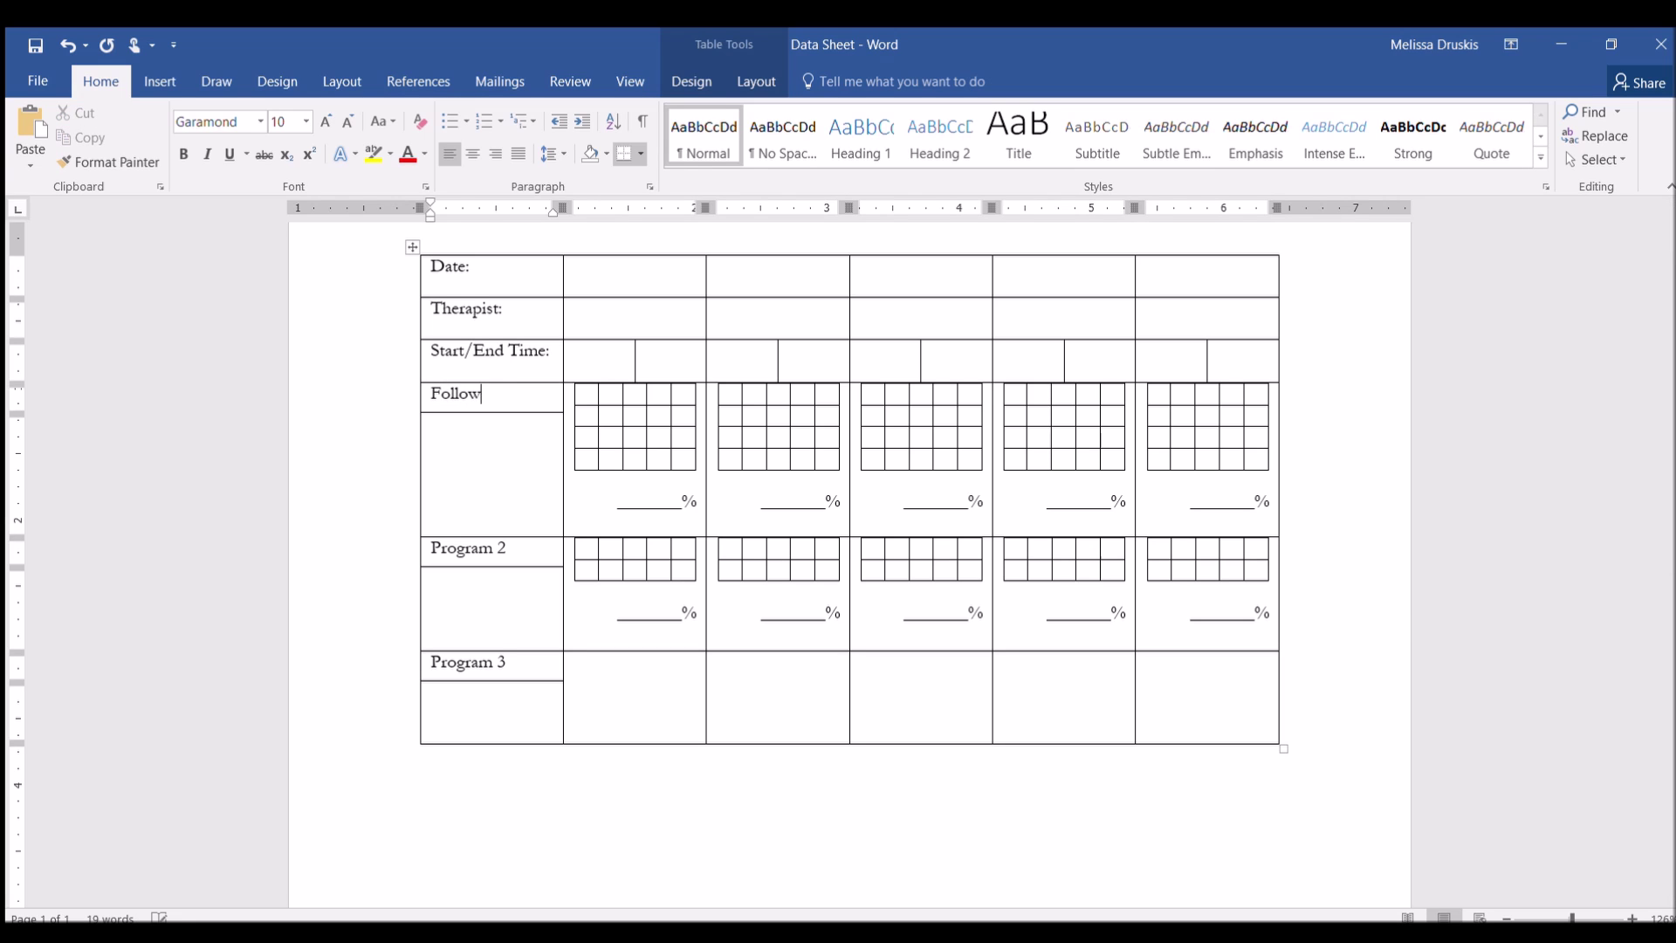
text( Inst.)
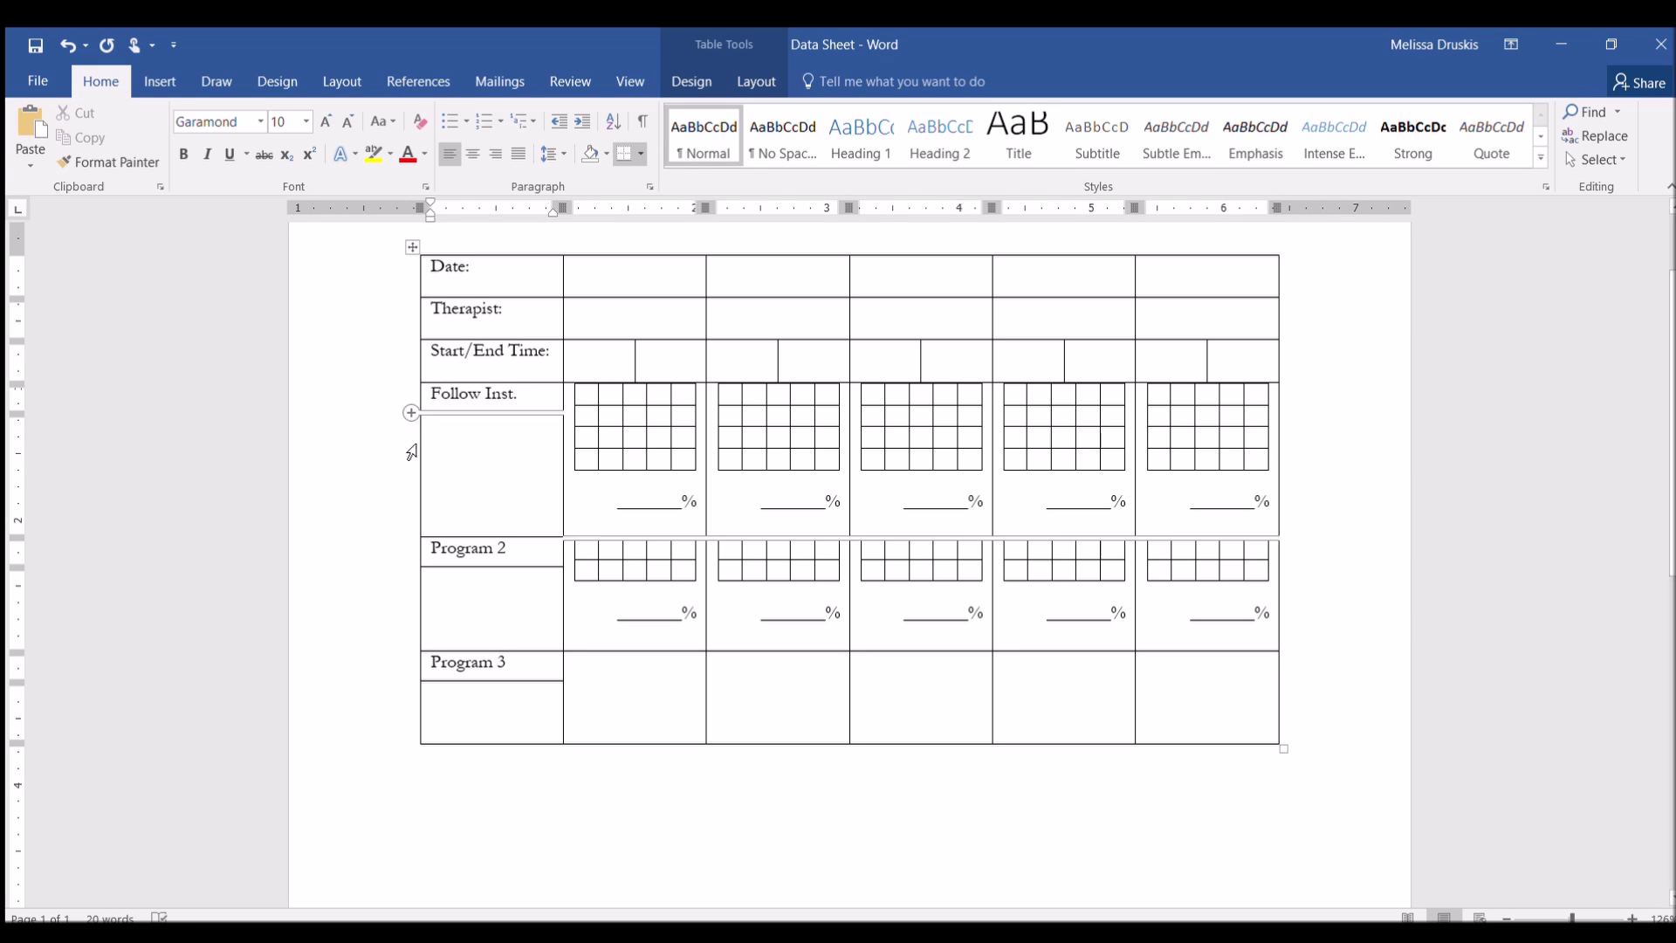
drag(513, 550, 432, 547)
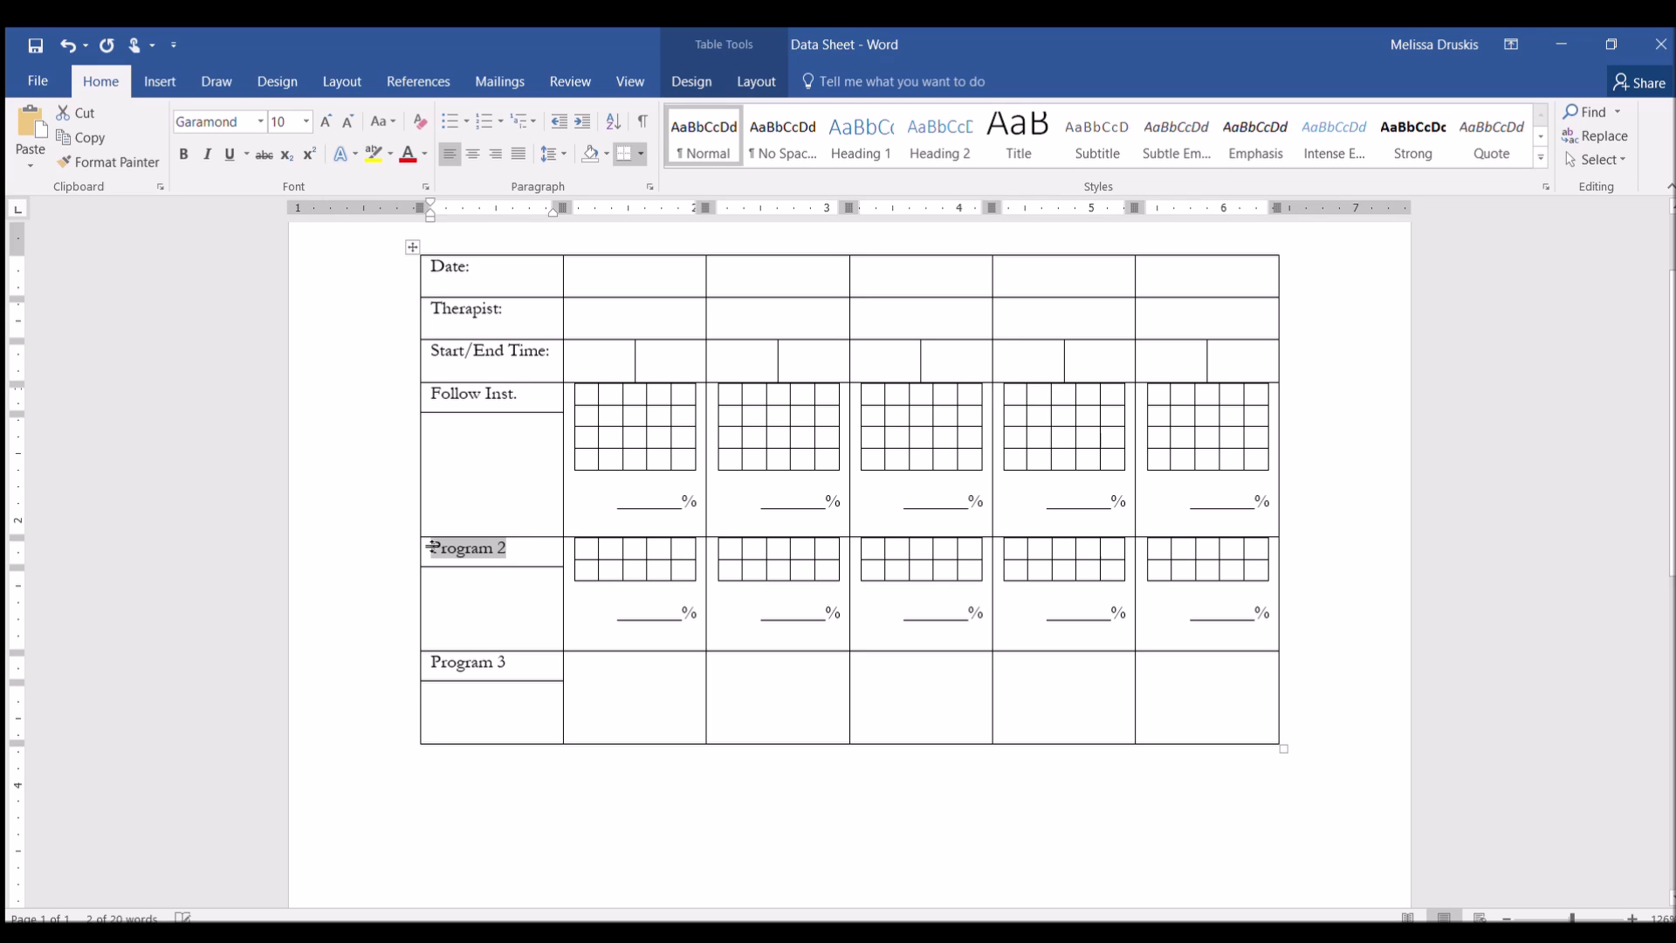
text(Respond to name)
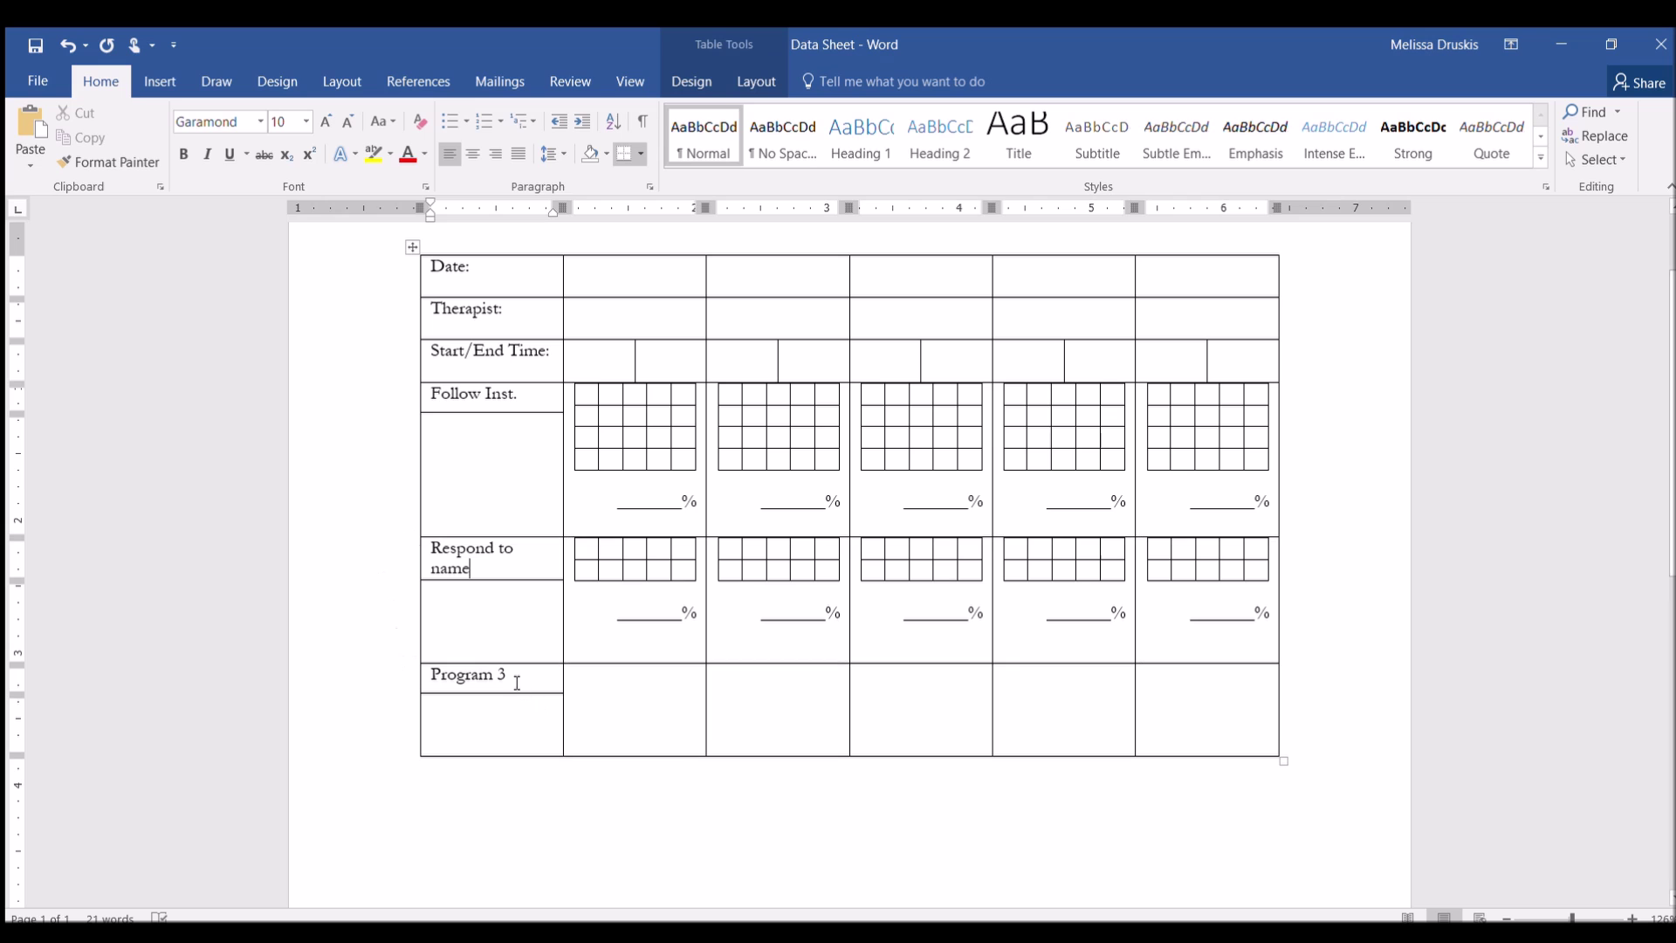
drag(513, 678, 412, 665)
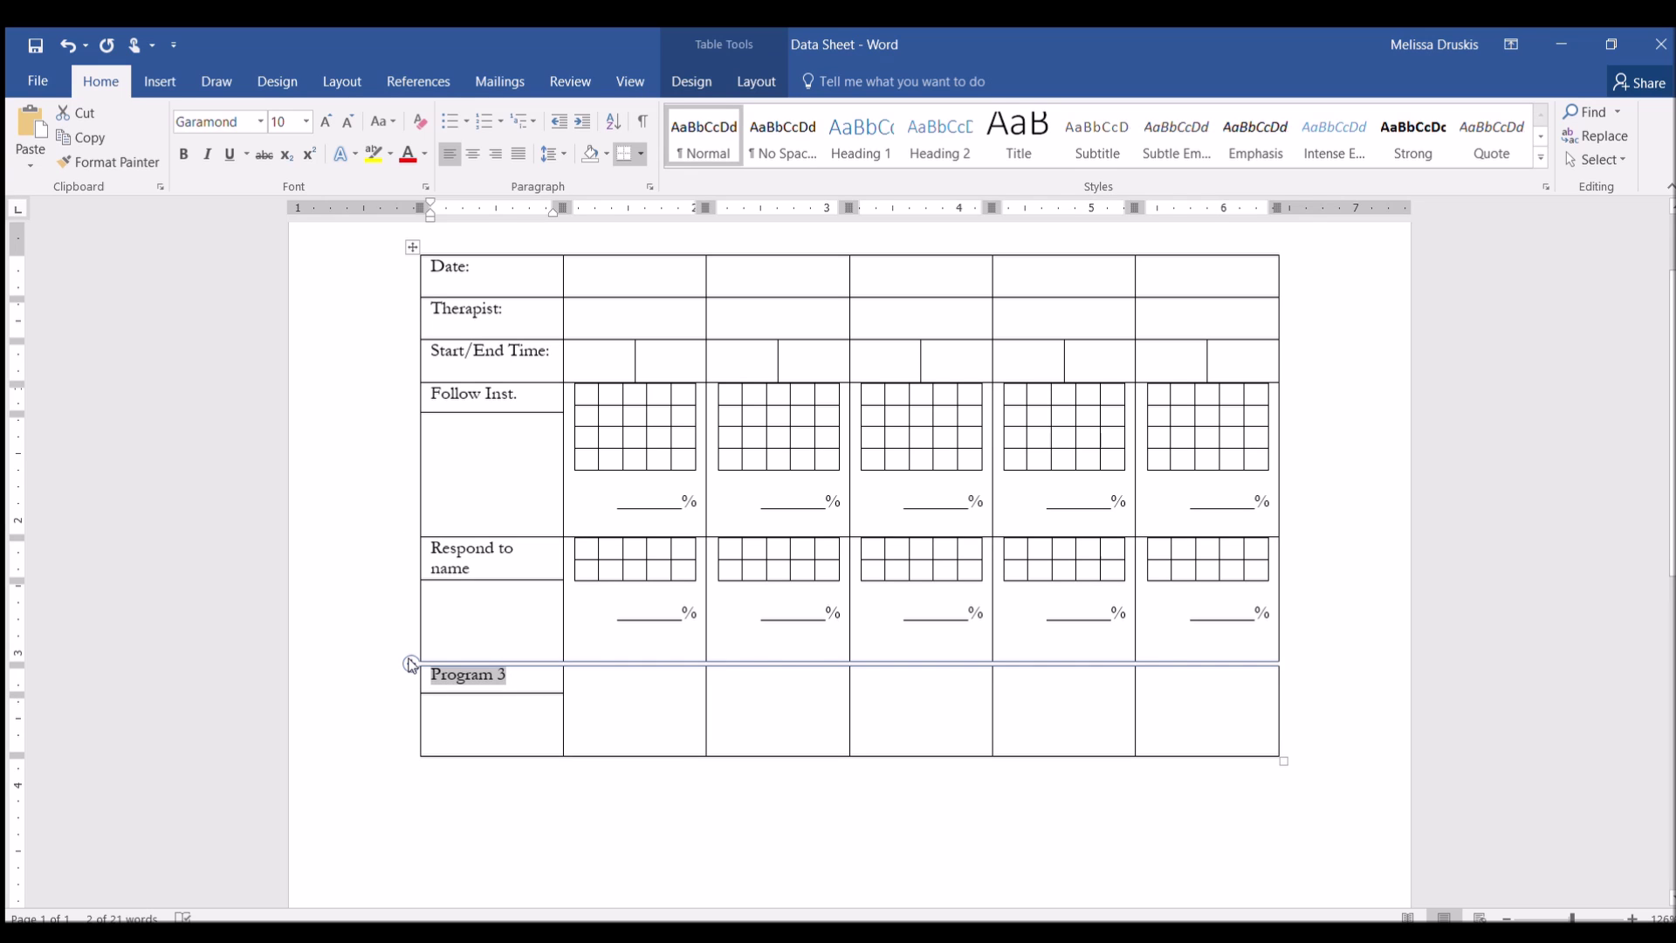
text(Eye Con)
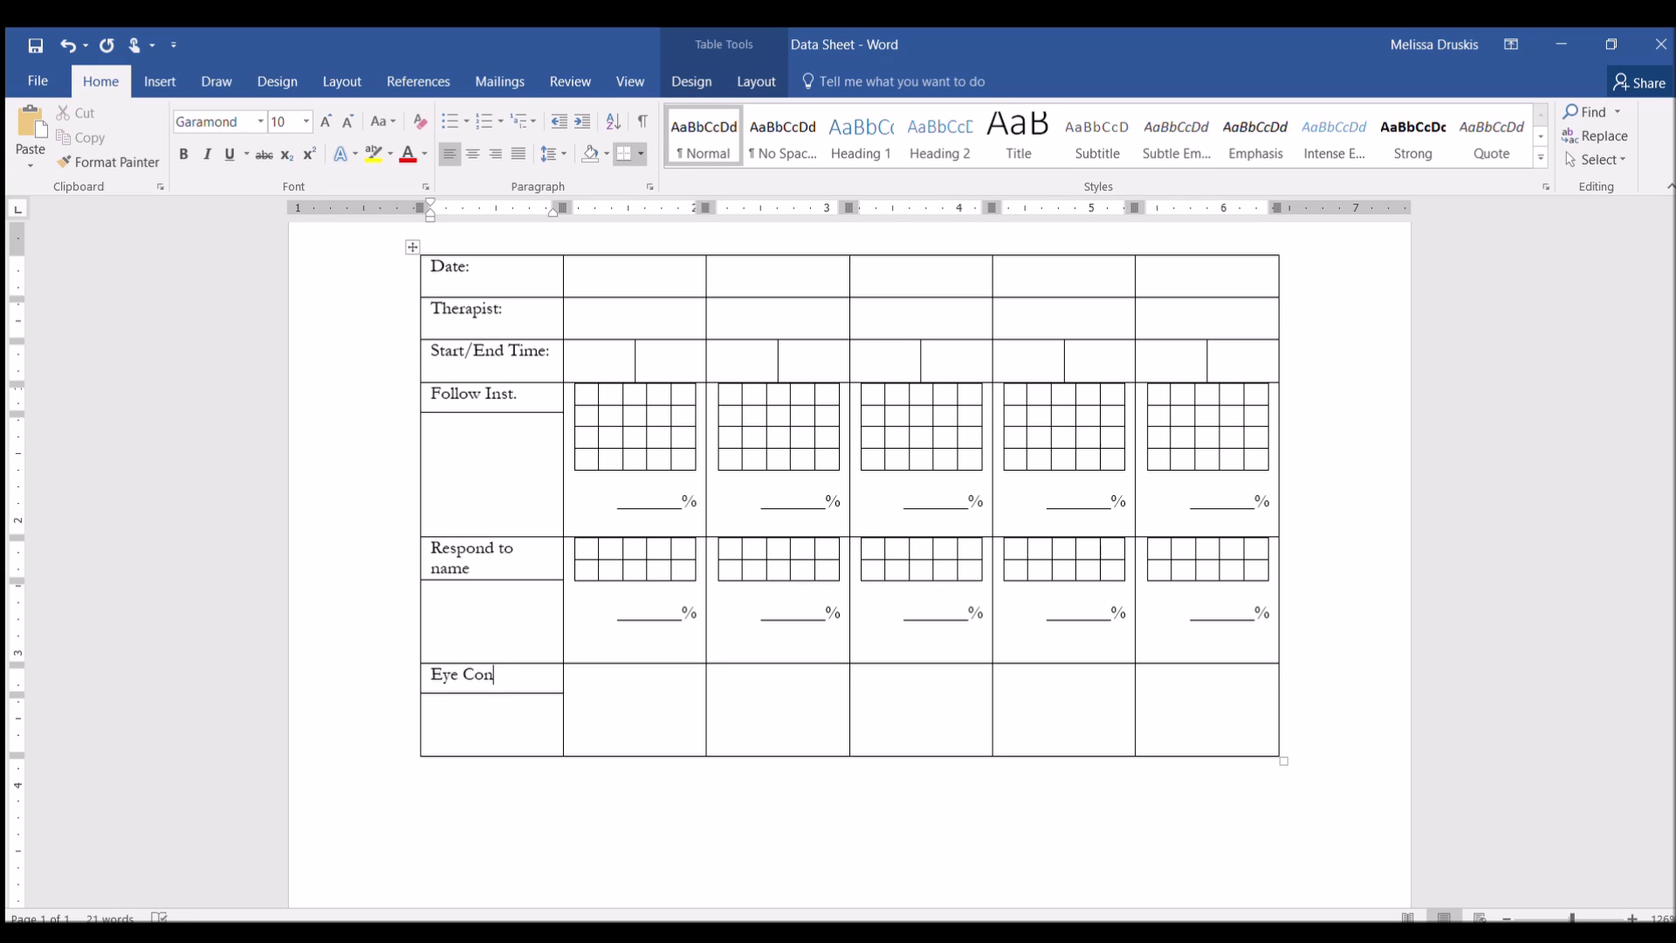
text(tact)
click(492, 429)
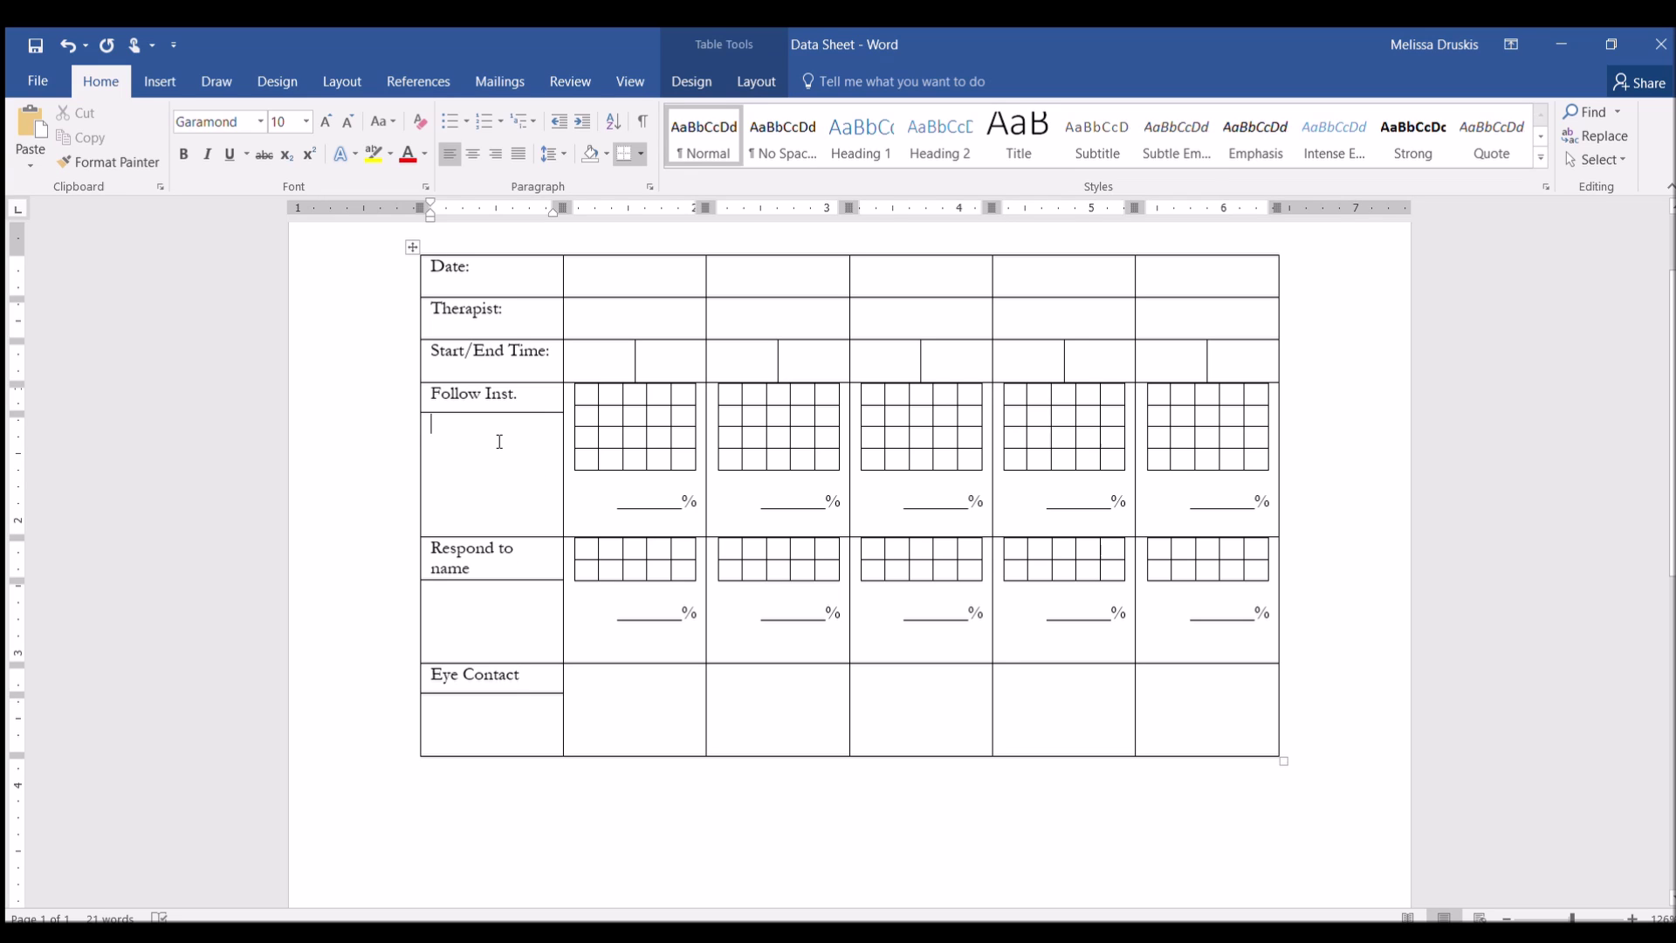
Under Follow Inst., type italic 'Score % per 20', then plain '1 step instruction by therapist'
key(ctrl+i)
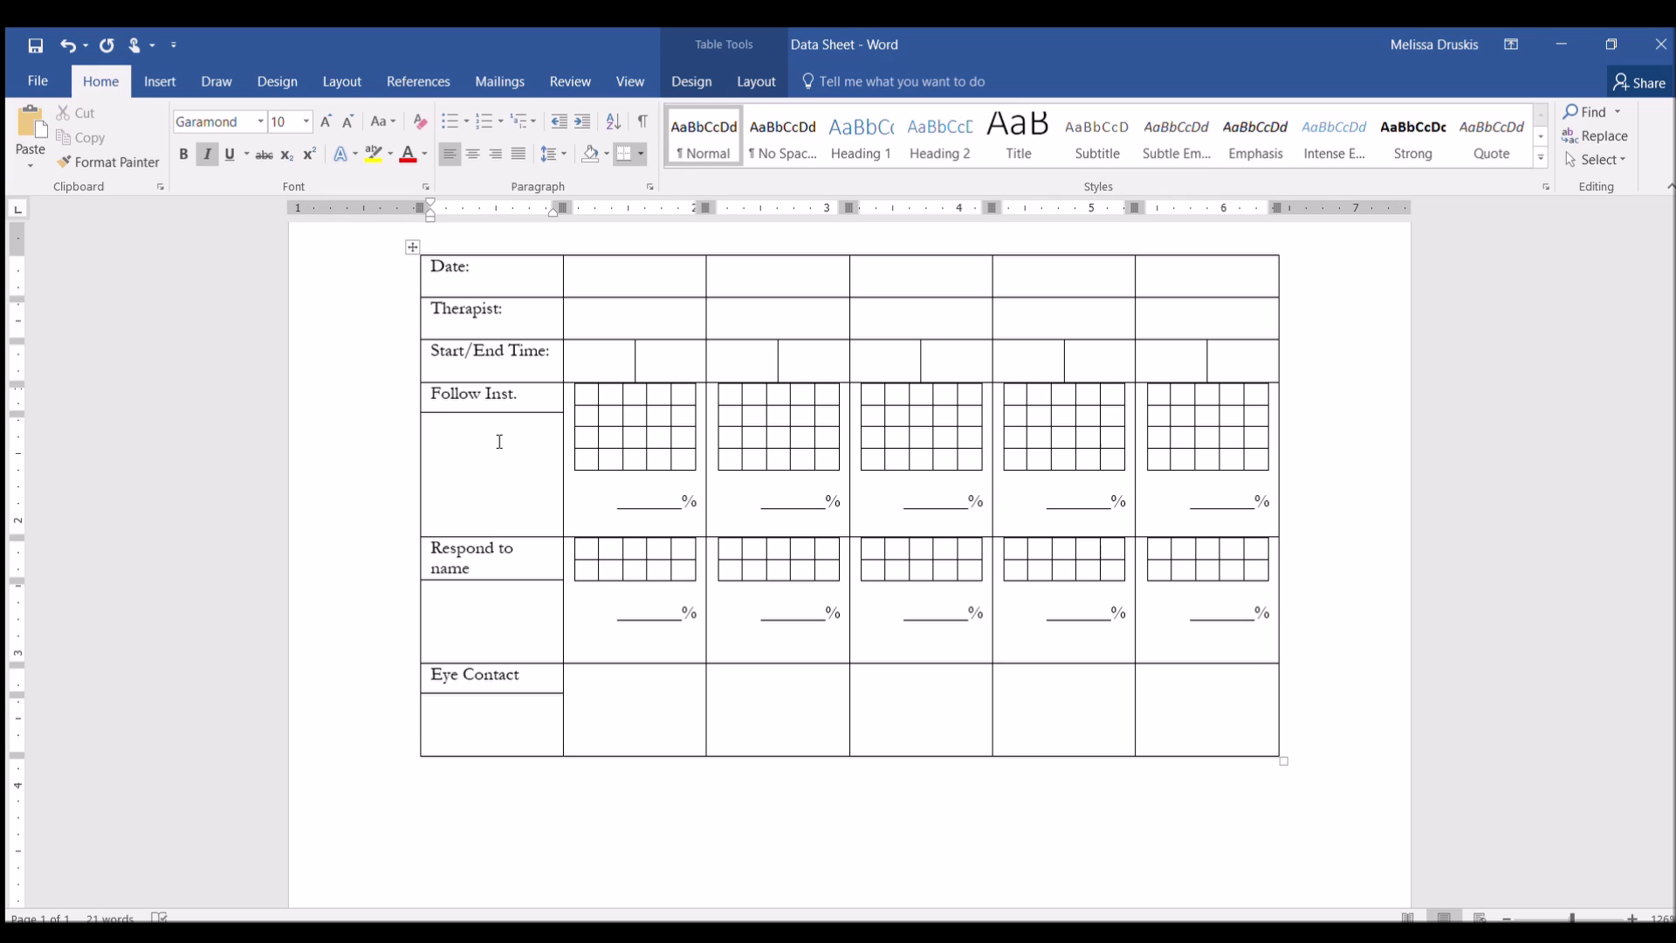
text(Score % per 20)
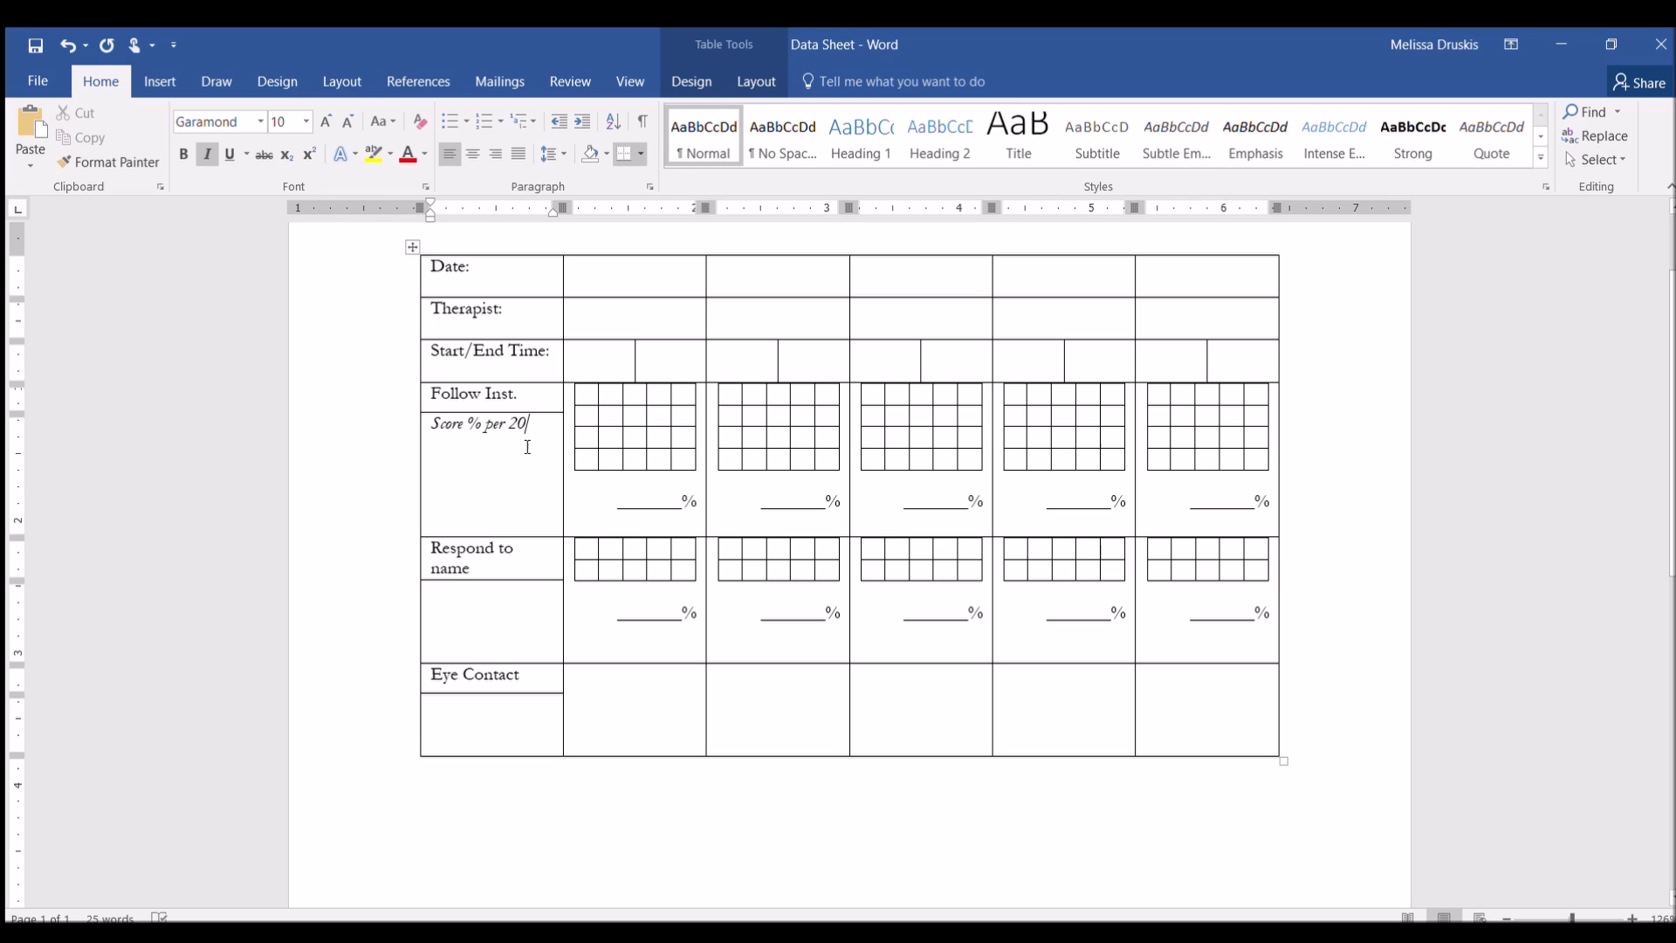
key(Return)
key(Return)
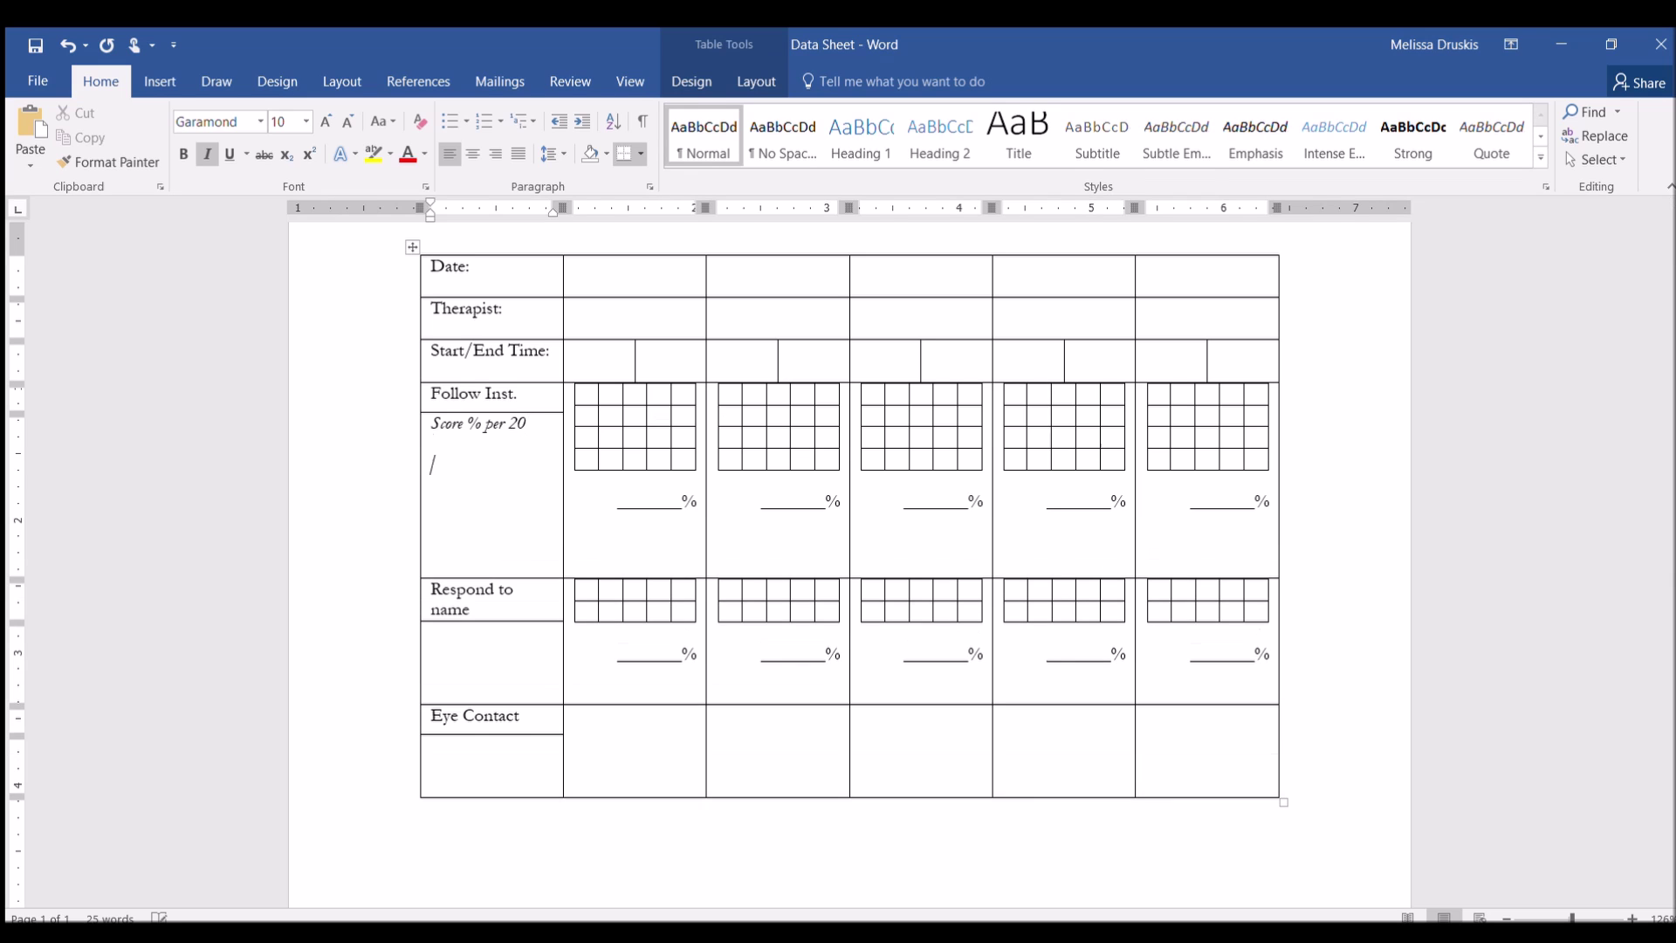
key(ctrl+i)
text(1 step instruc)
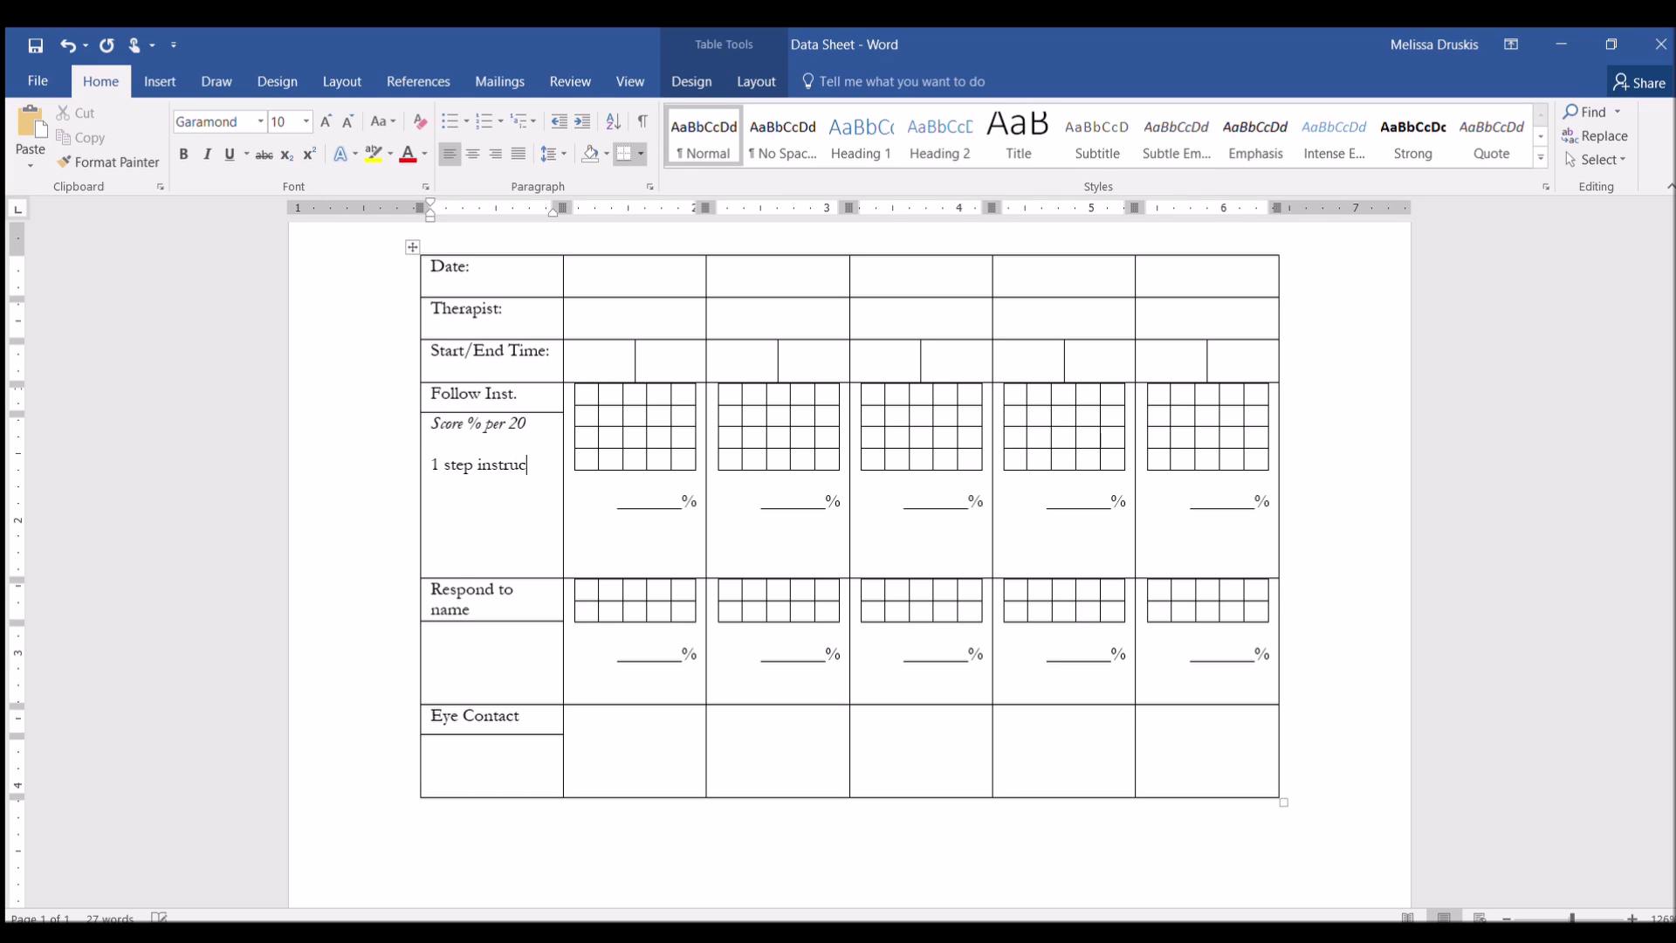
text(tion by therapist)
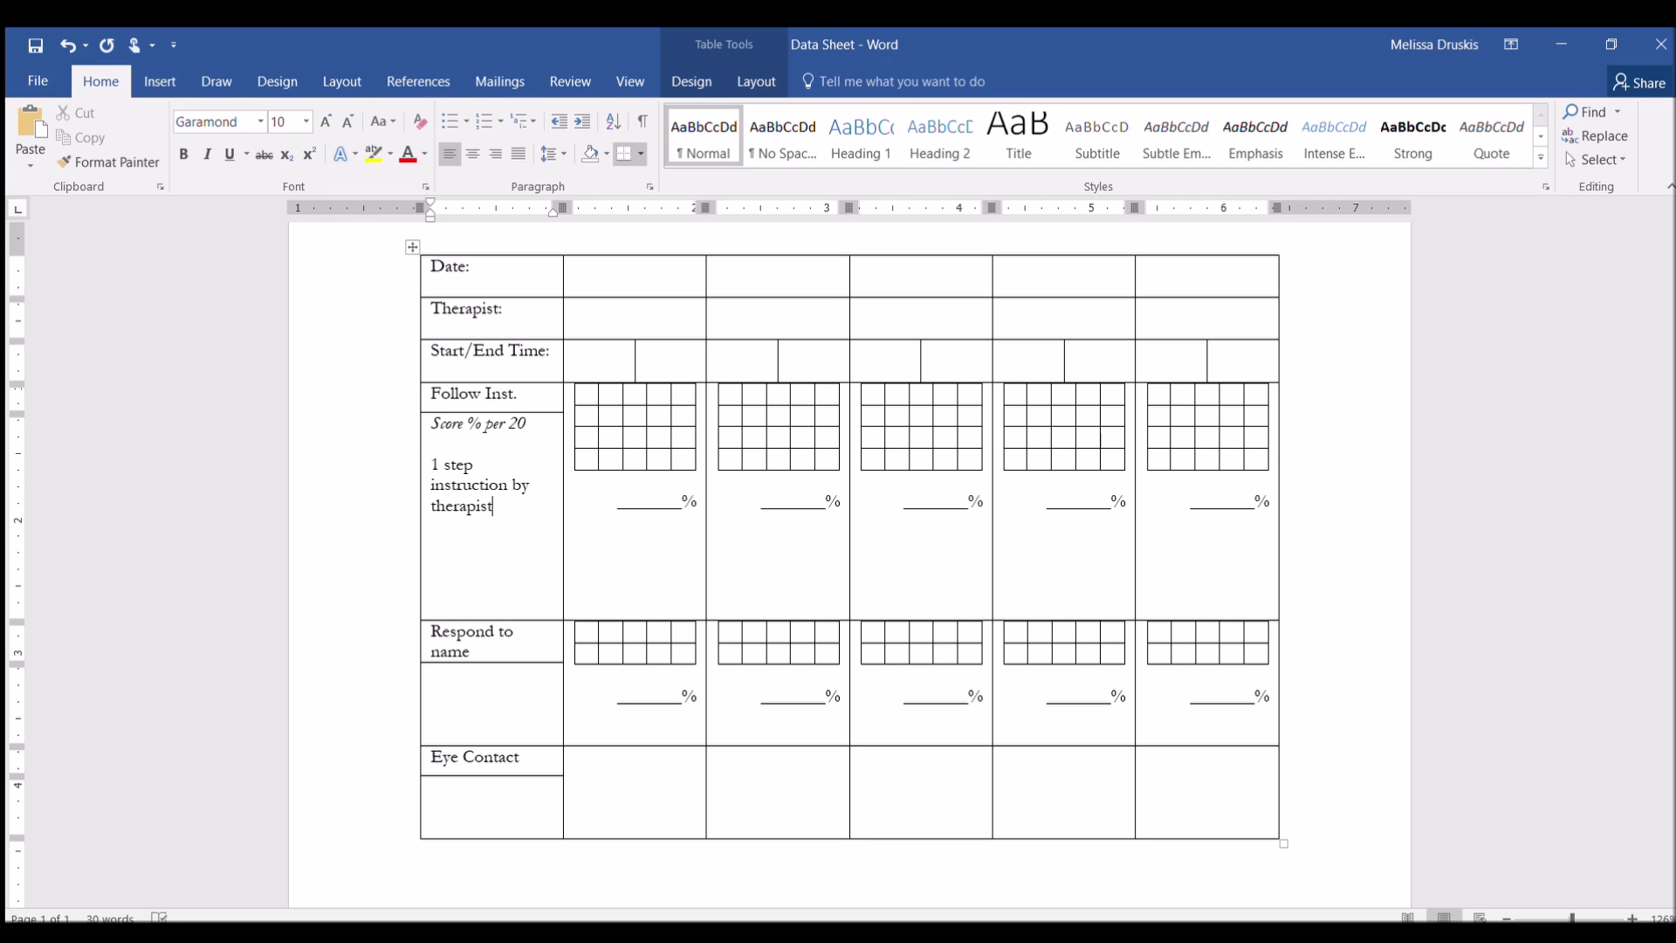
Add underlined lines 'P: Ind' and 'Sr+ VR2' below the description and trim extra blank lines
key(Return)
key(Return)
key(Return)
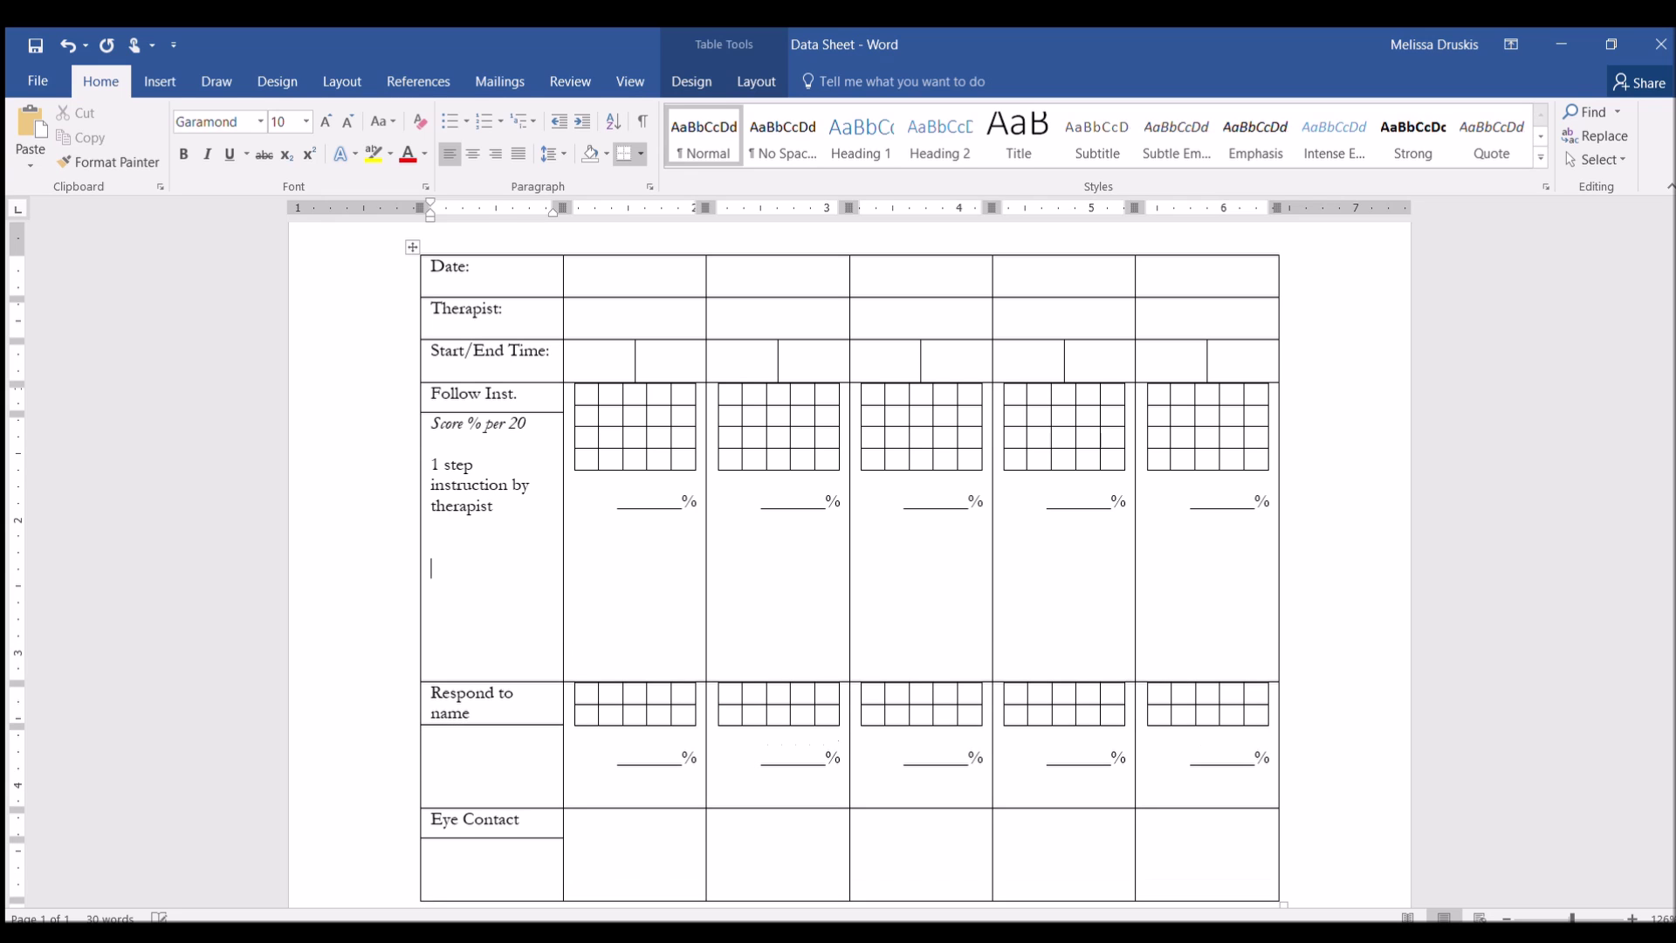
key(ctrl+u)
text(P: Ind)
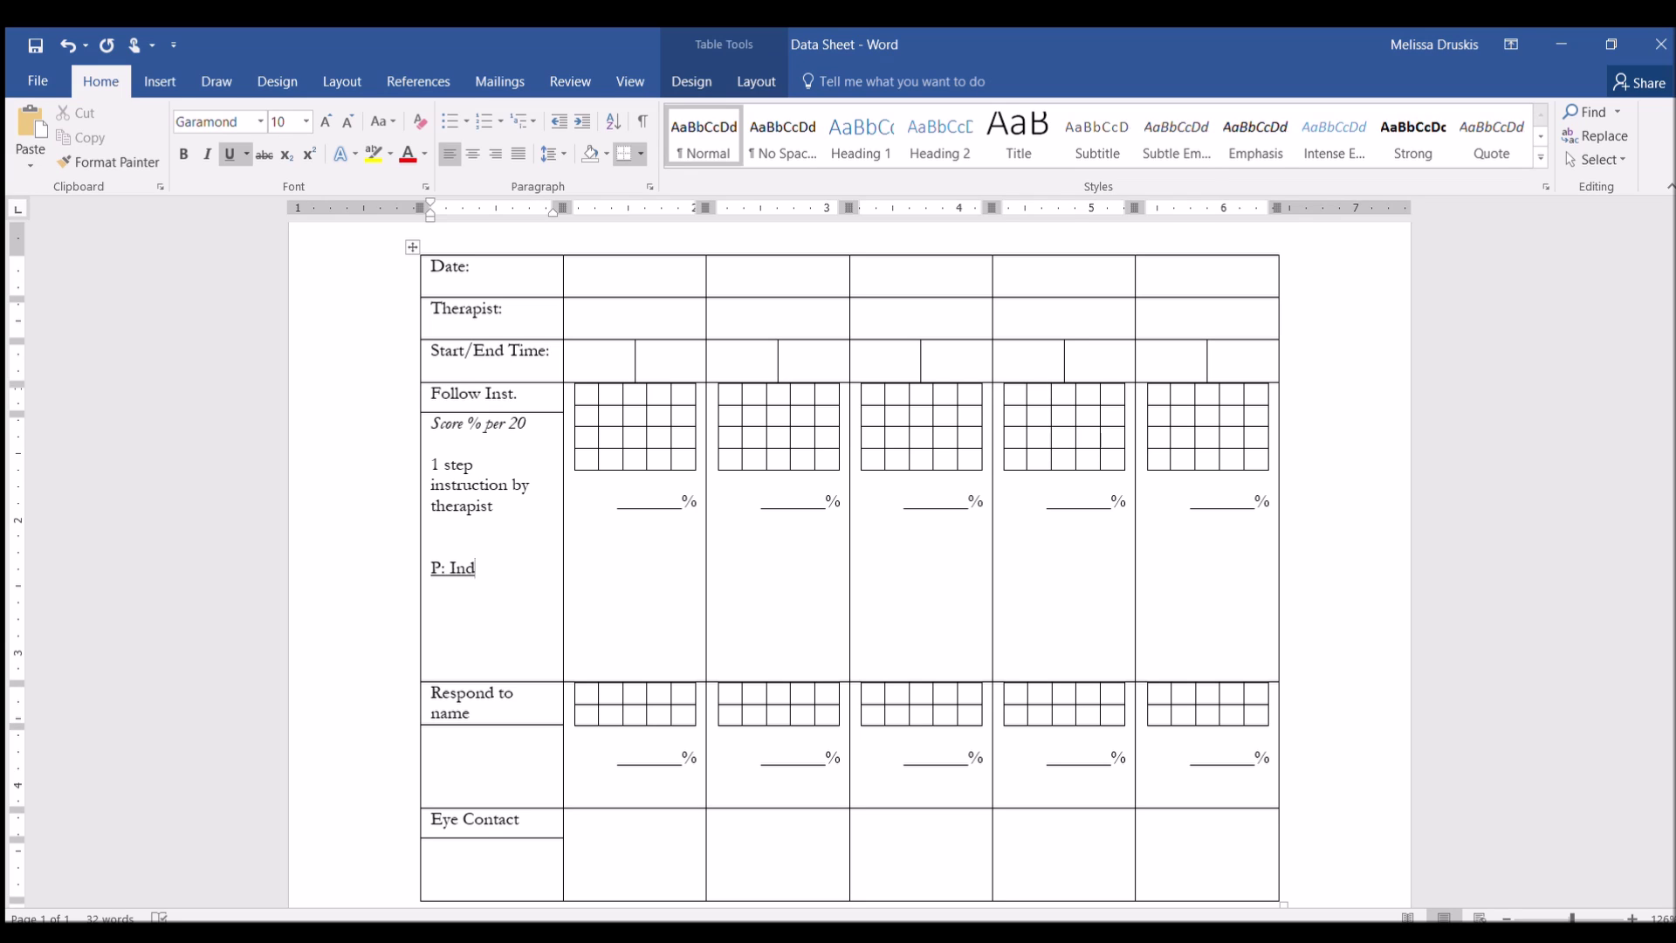
key(Return)
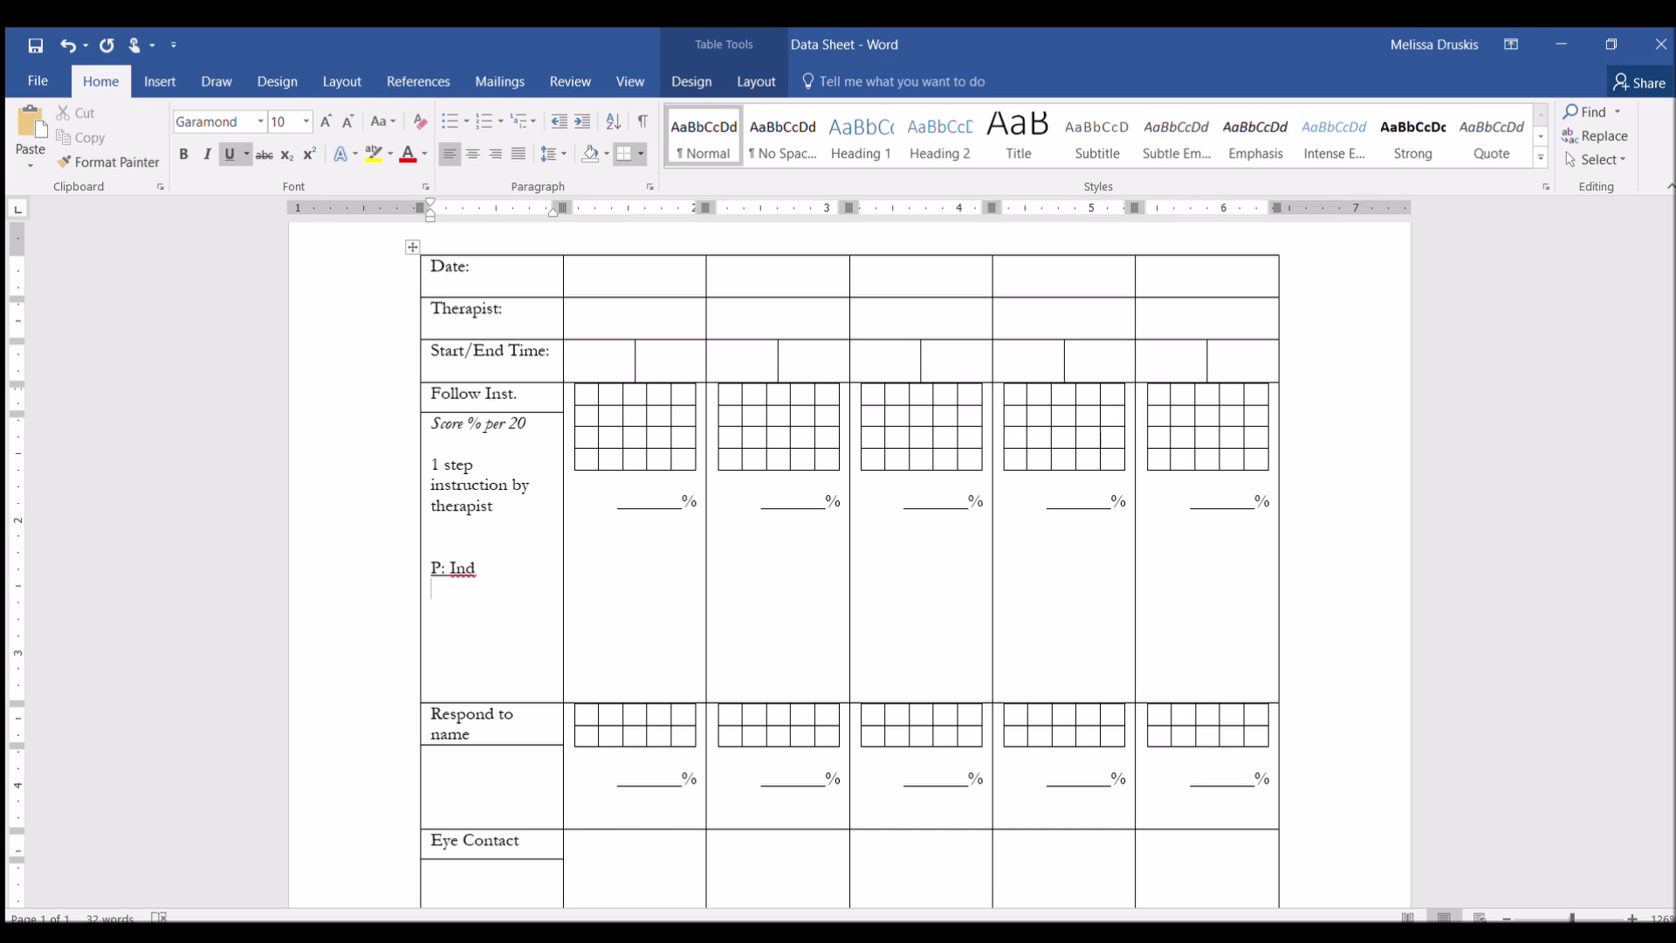
text(Sr+ VR2)
click(510, 692)
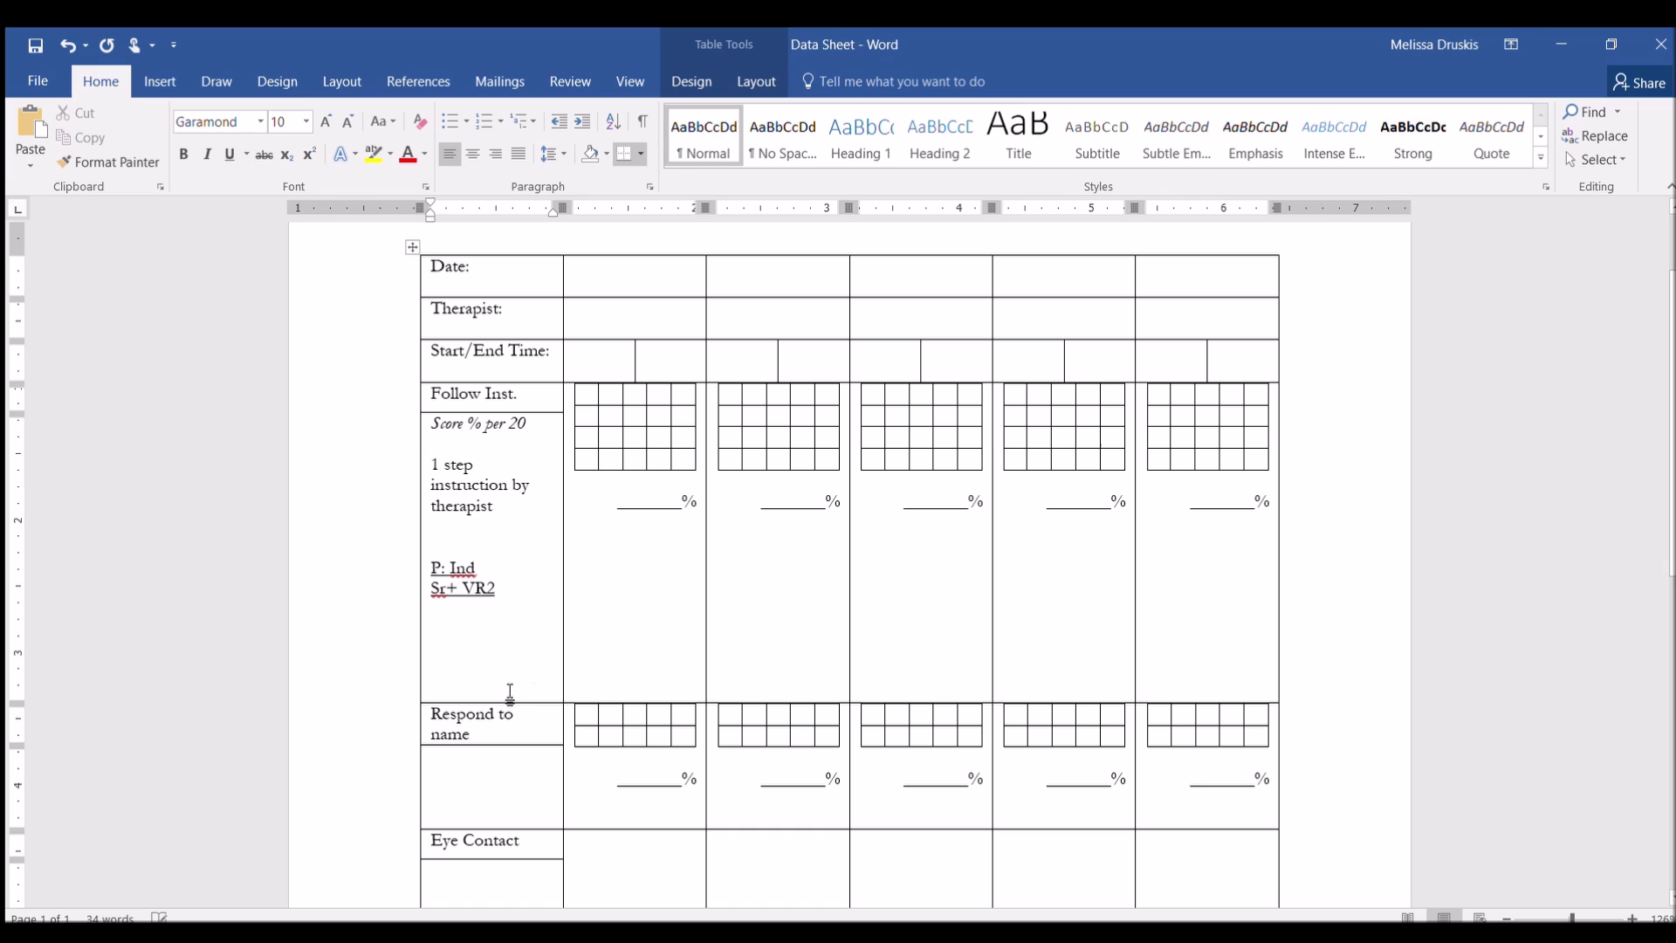
key(BackSpace)
key(BackSpace)
key(BackSpace)
key(BackSpace)
key(BackSpace)
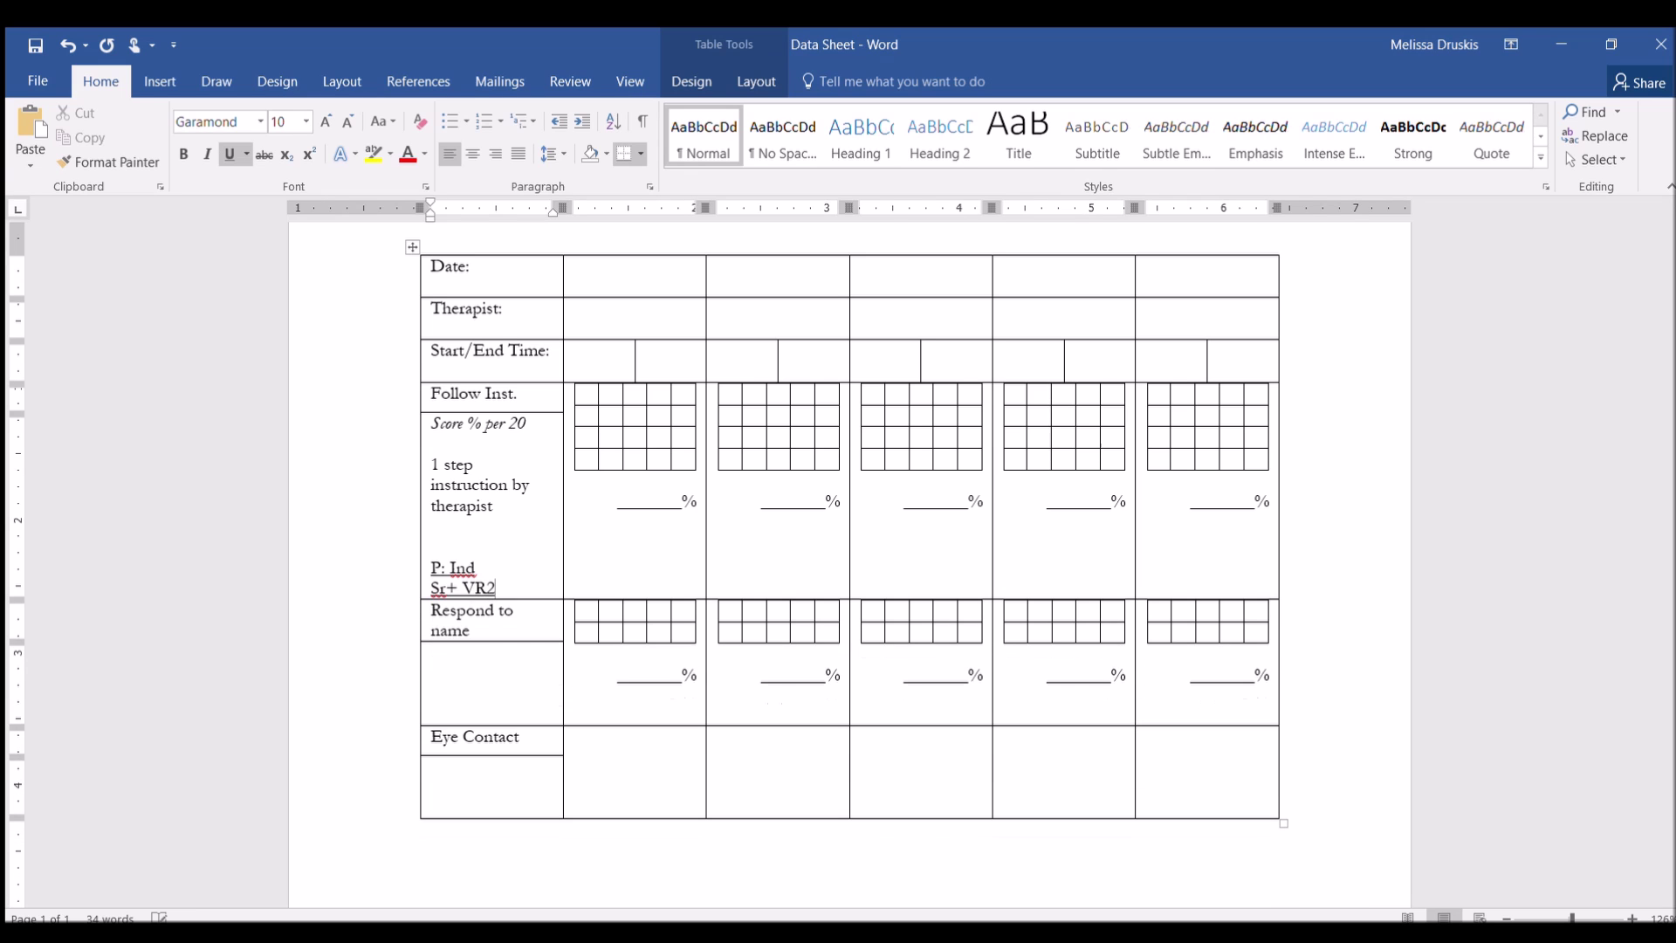
key(Return)
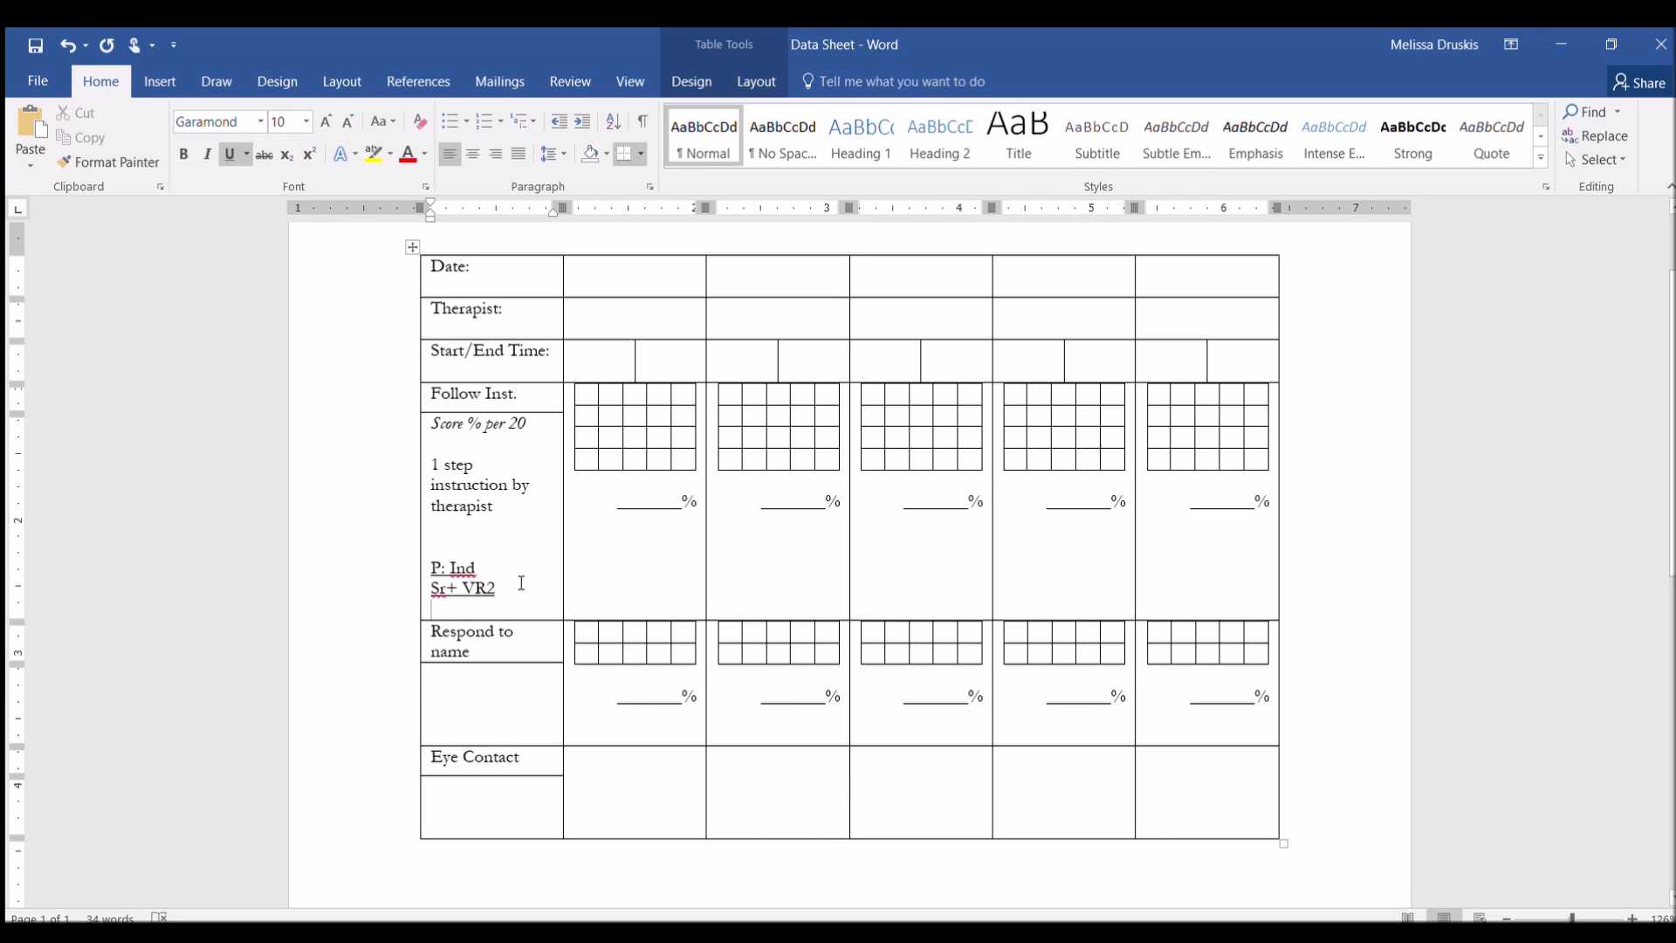
Set the Follow Inst. notes to 8 pt and delete the blank line after Sr+ VR2
drag(482, 574, 414, 419)
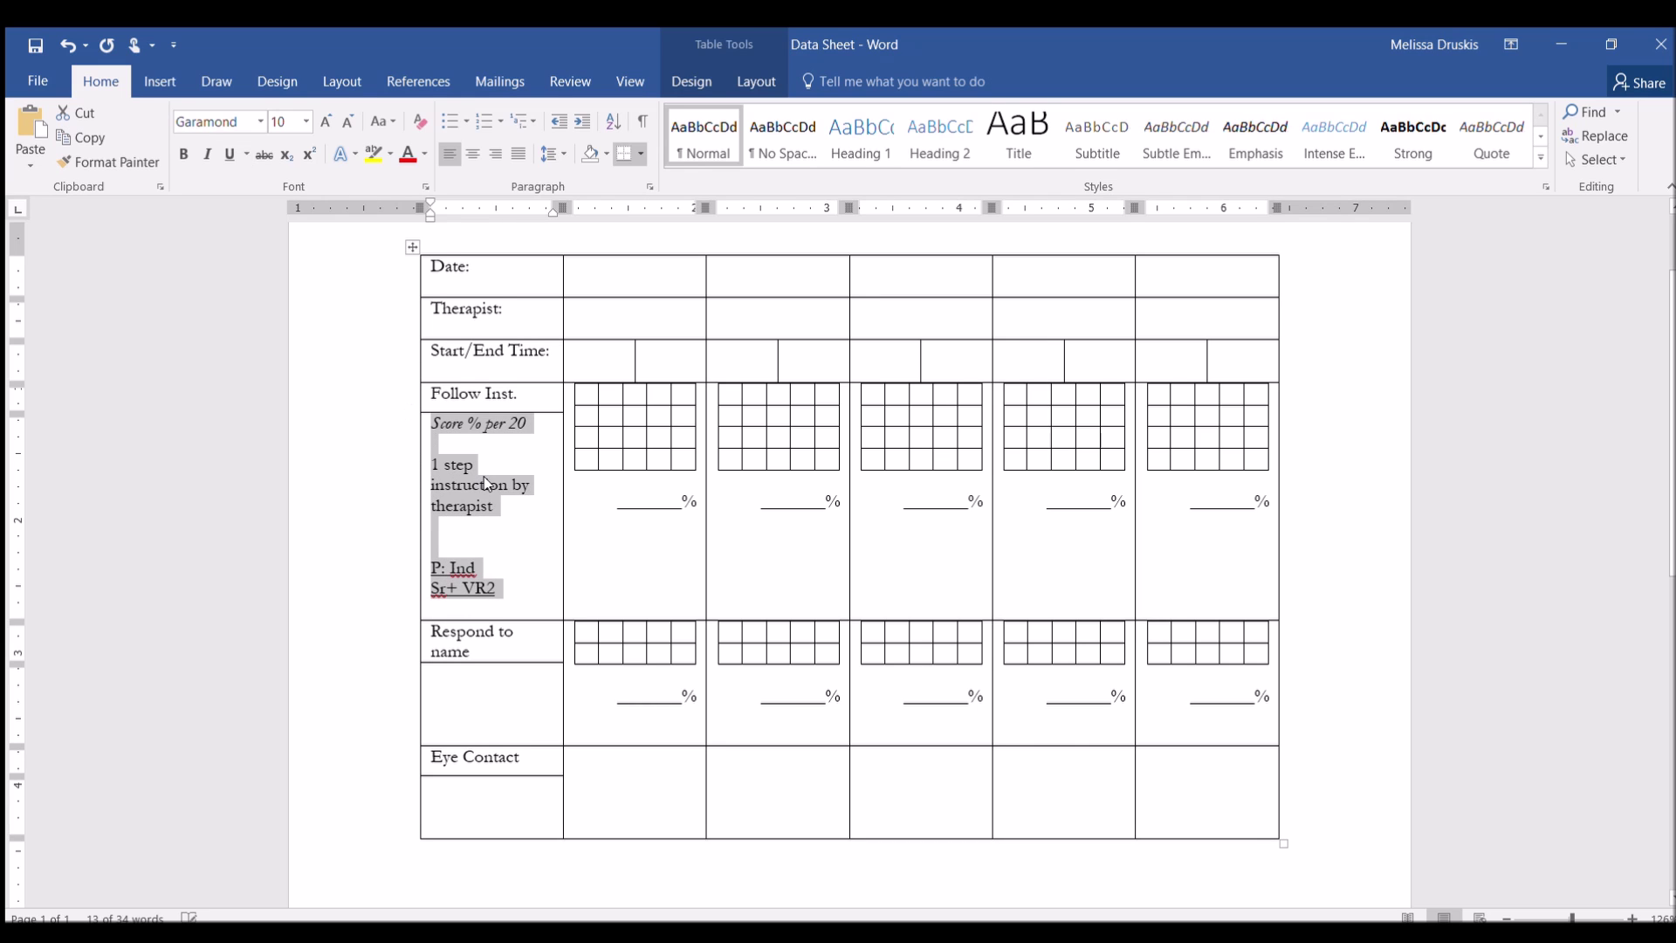
click(293, 128)
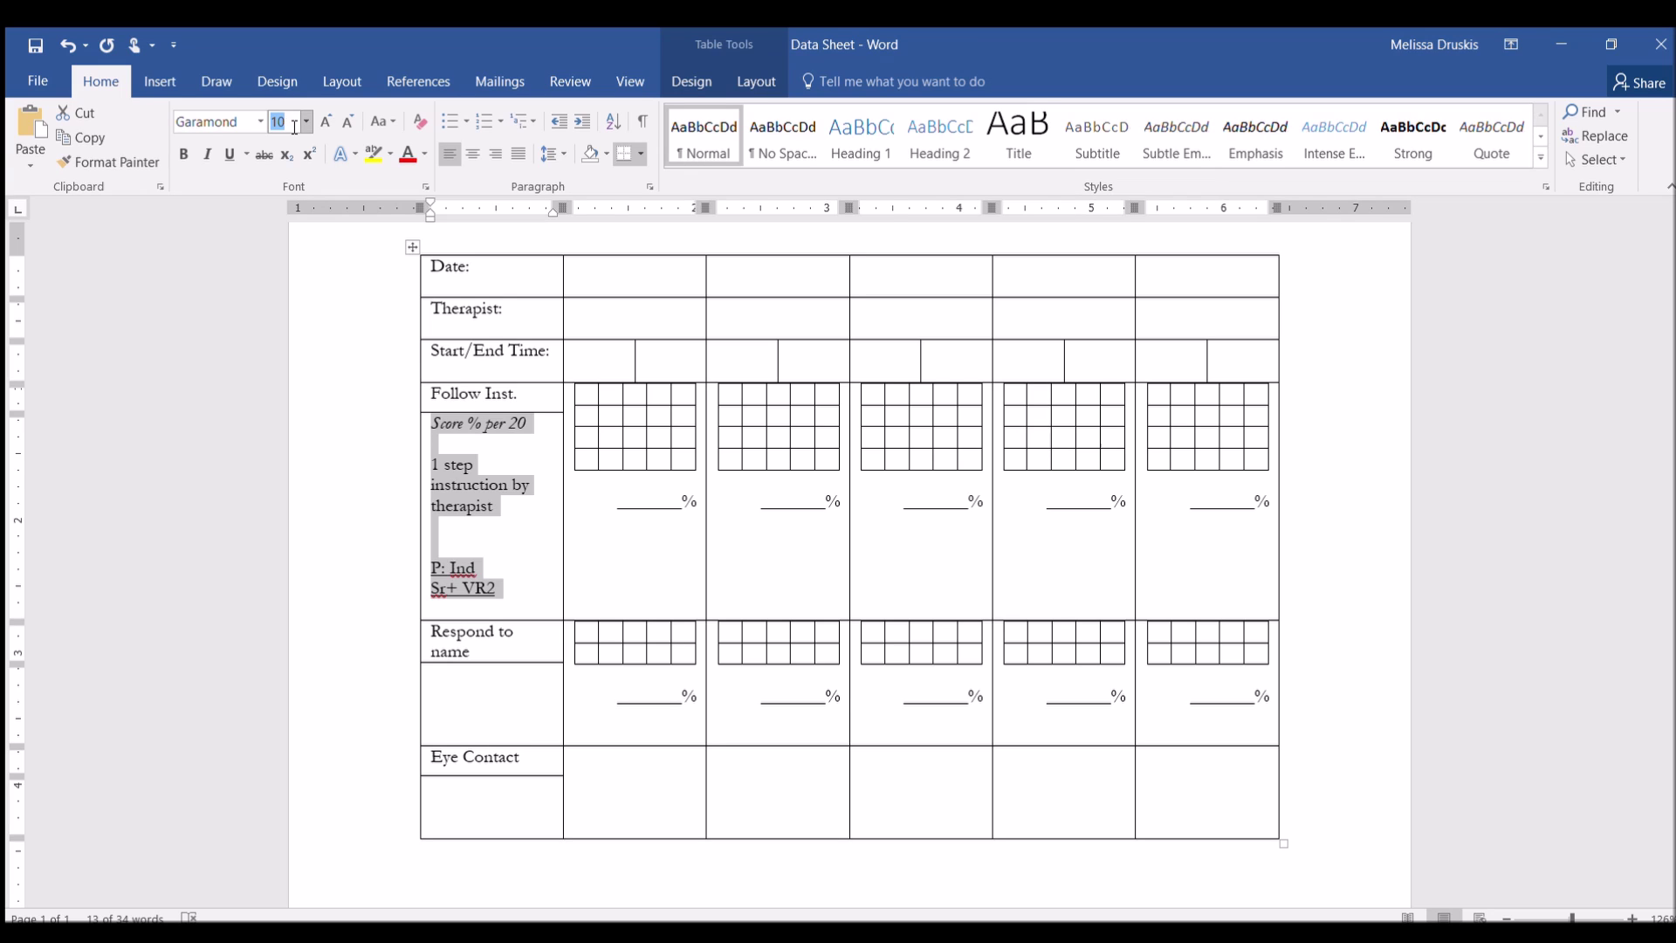
text(8)
key(Return)
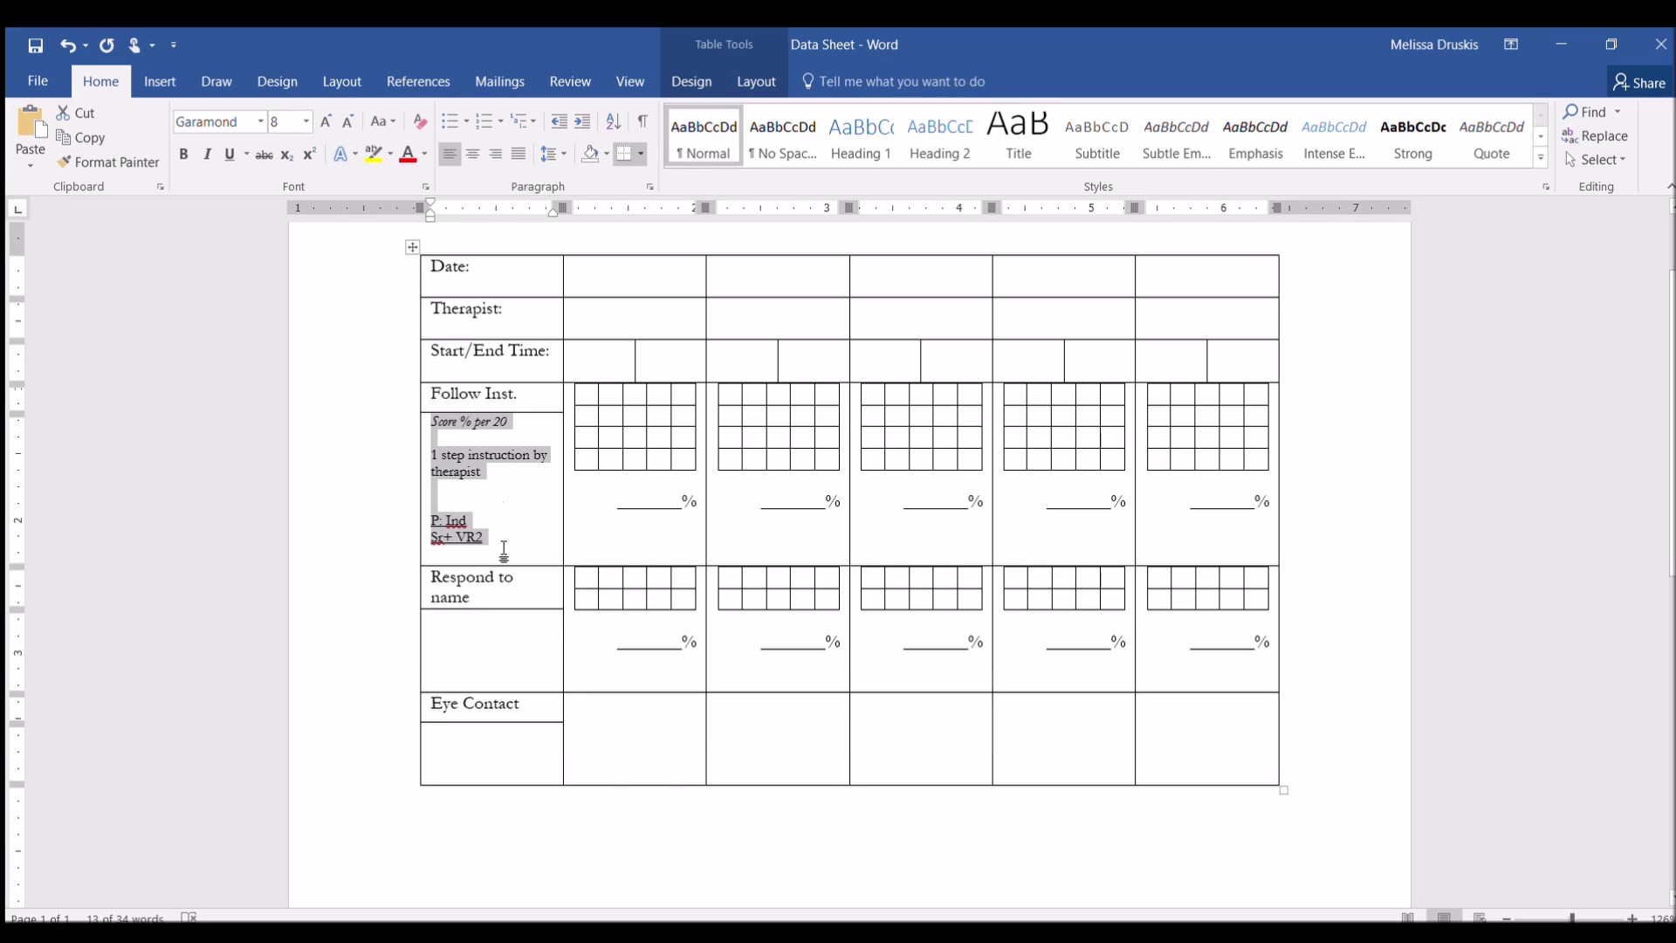
click(531, 559)
key(BackSpace)
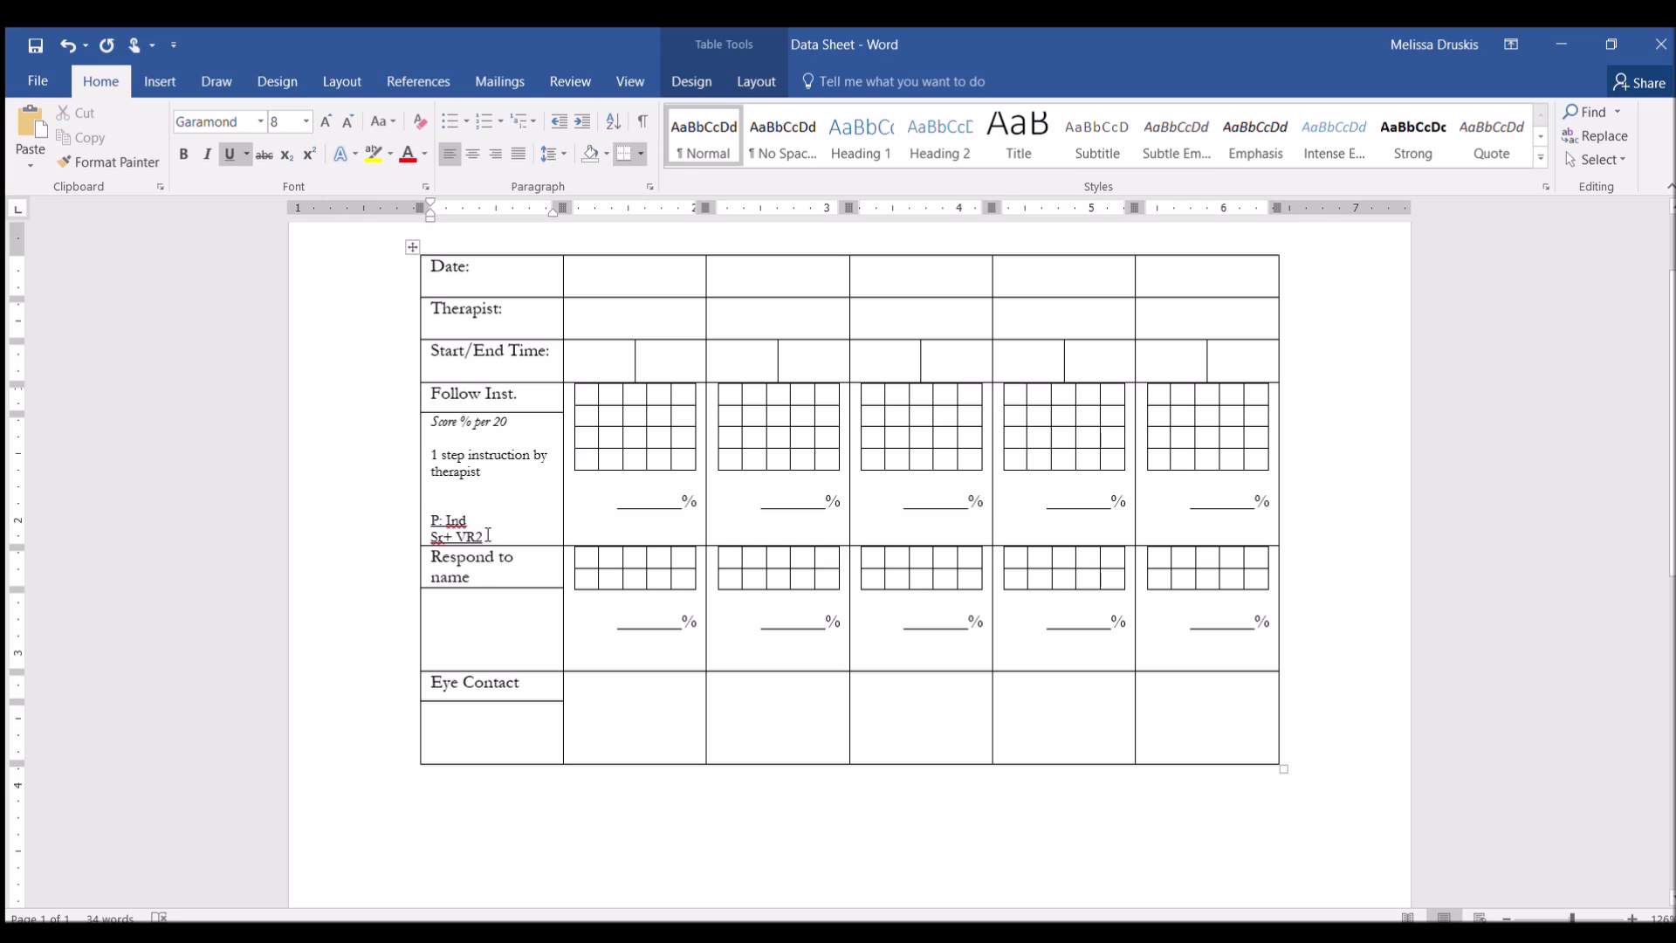
drag(489, 535, 426, 432)
key(ctrl+c)
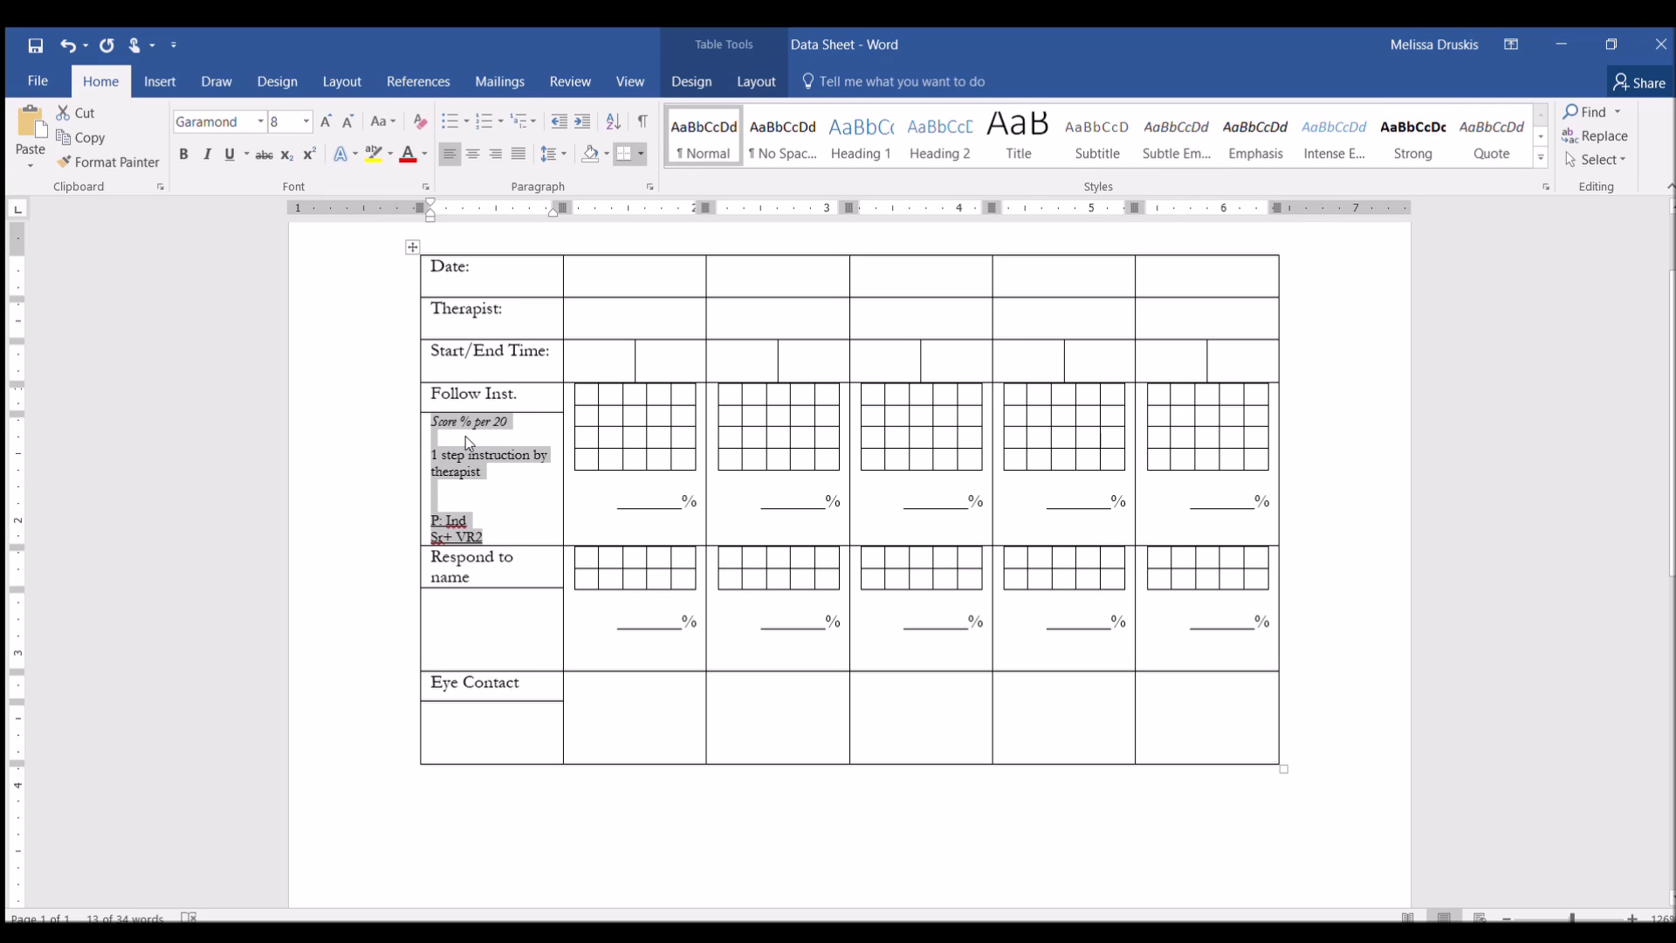
Paste the scoring notes into the Respond to name and Eye Contact cells, removing extra blank lines
click(472, 597)
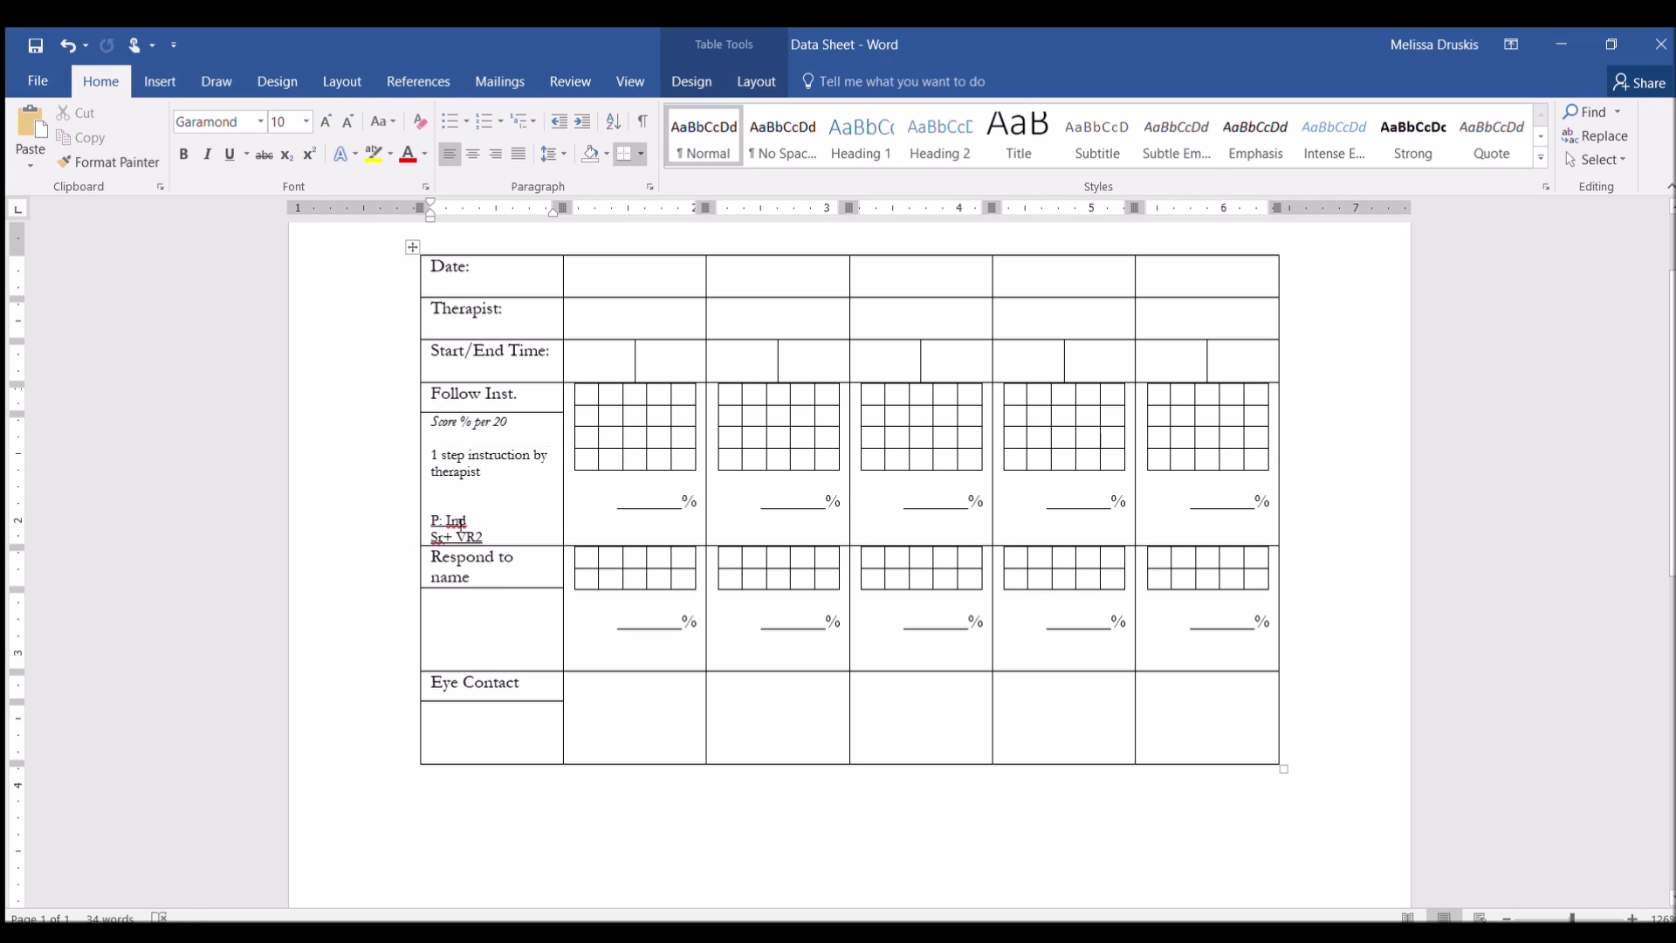
key(ctrl+v)
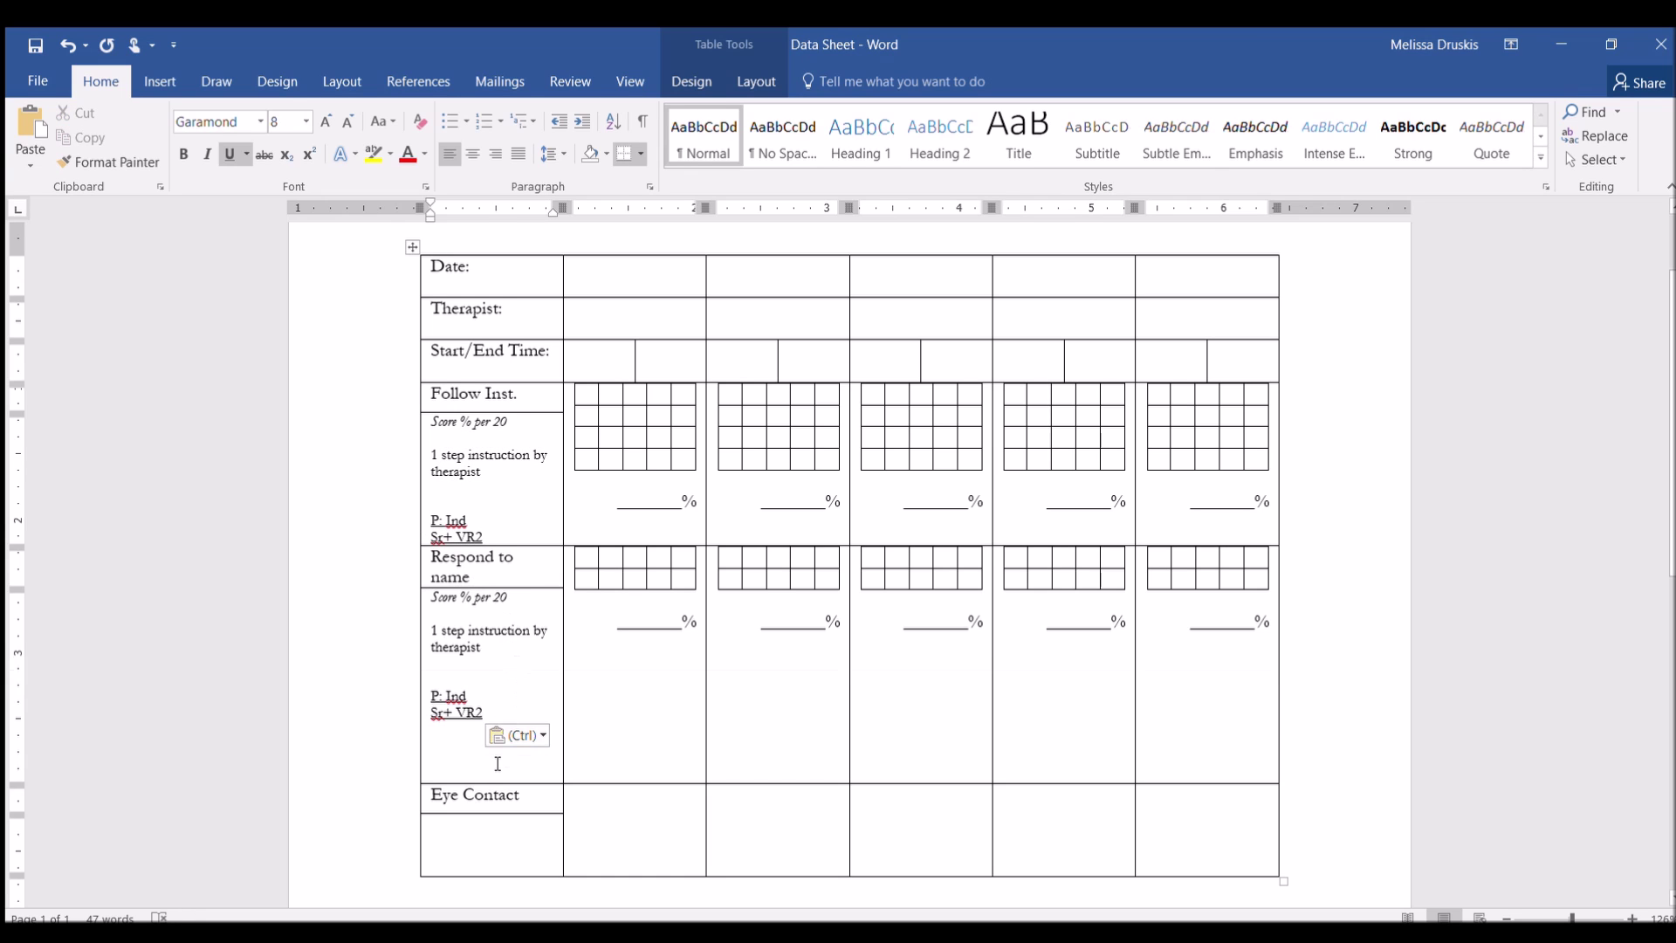
click(481, 825)
key(ctrl+v)
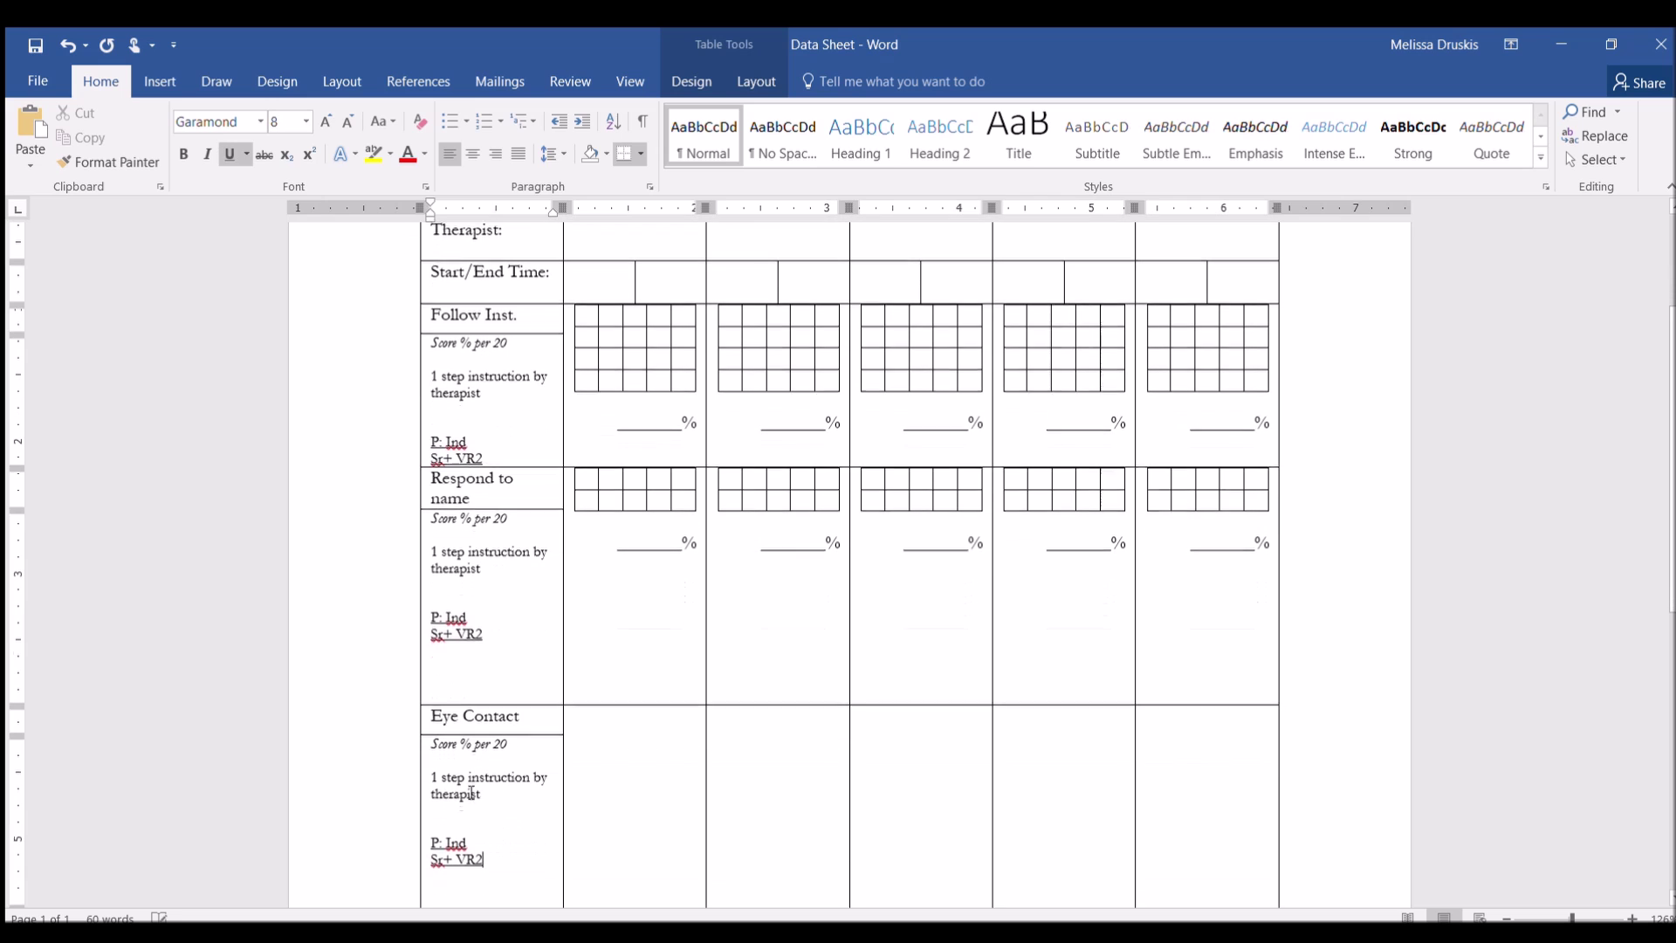
click(461, 695)
key(BackSpace)
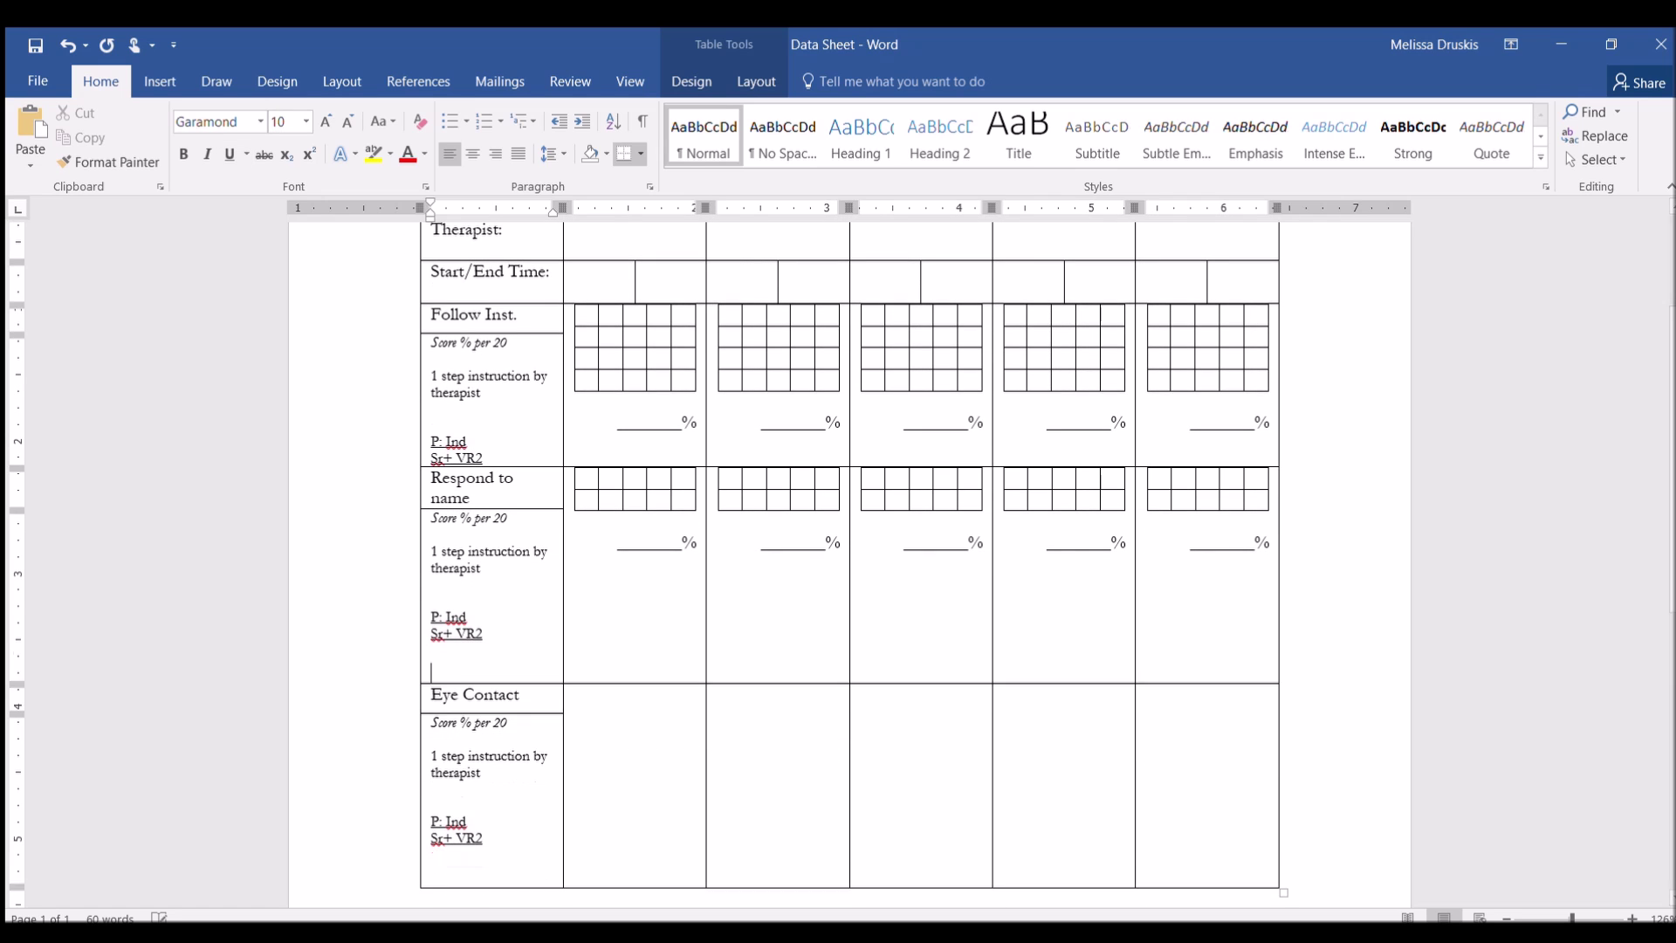
key(BackSpace)
key(BackSpace)
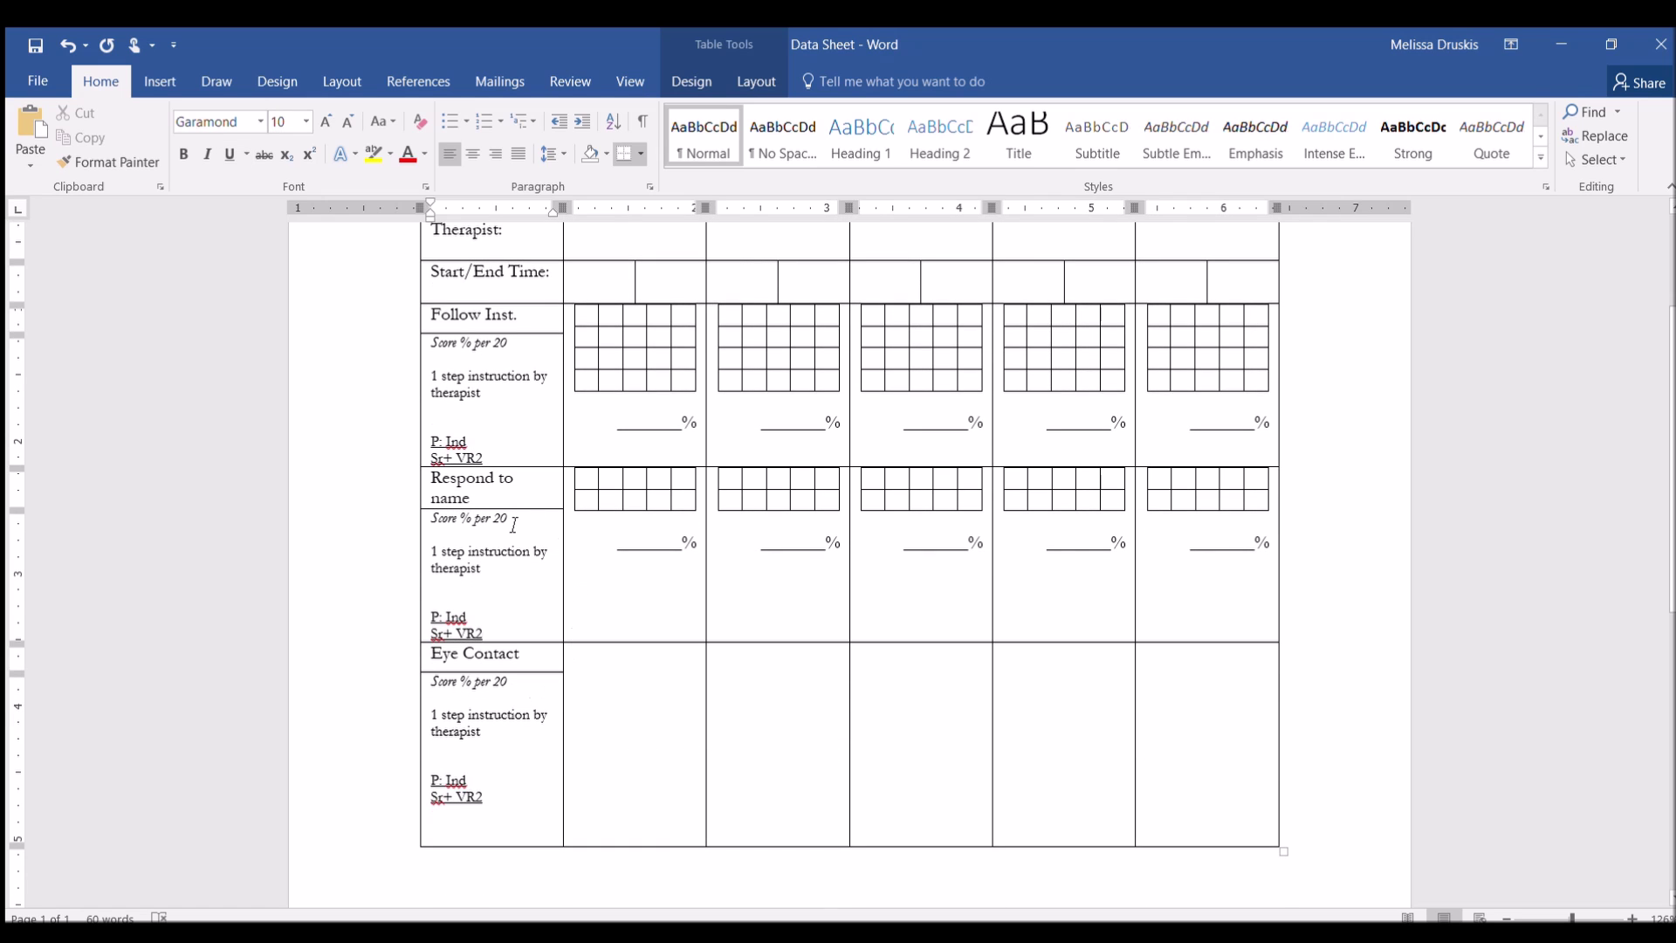
Change the Respond to name notes to 'Score % per 10', 'Respond to name by parent' and 'Sr+ CR'
click(516, 521)
key(BackSpace)
key(BackSpace)
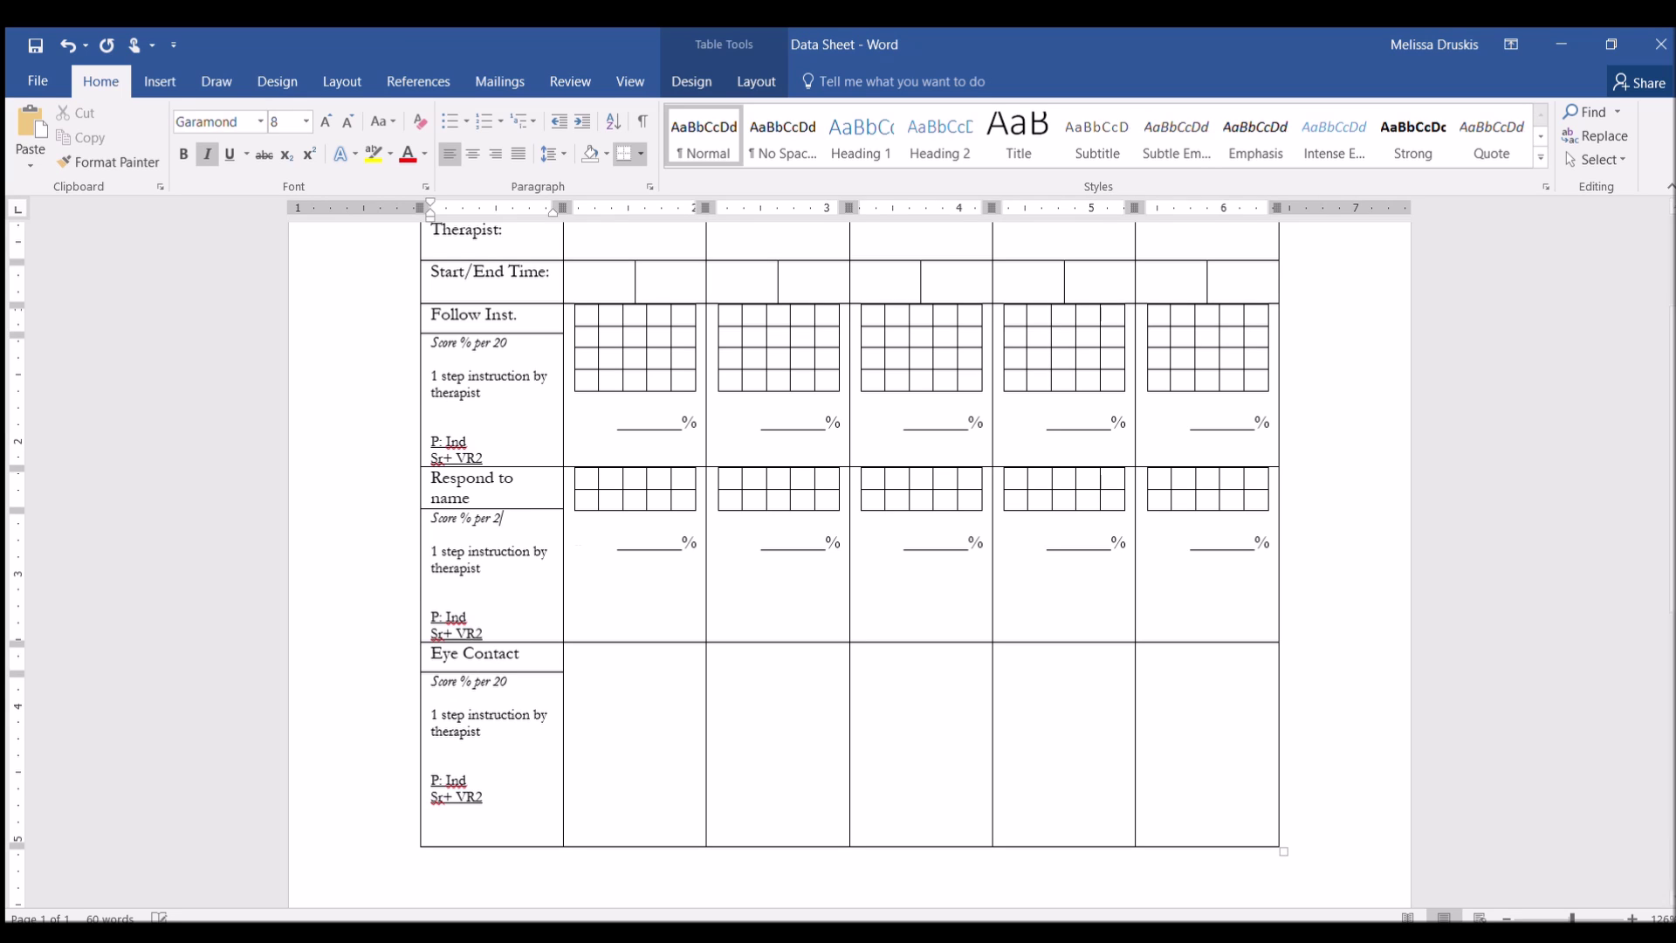
text(10)
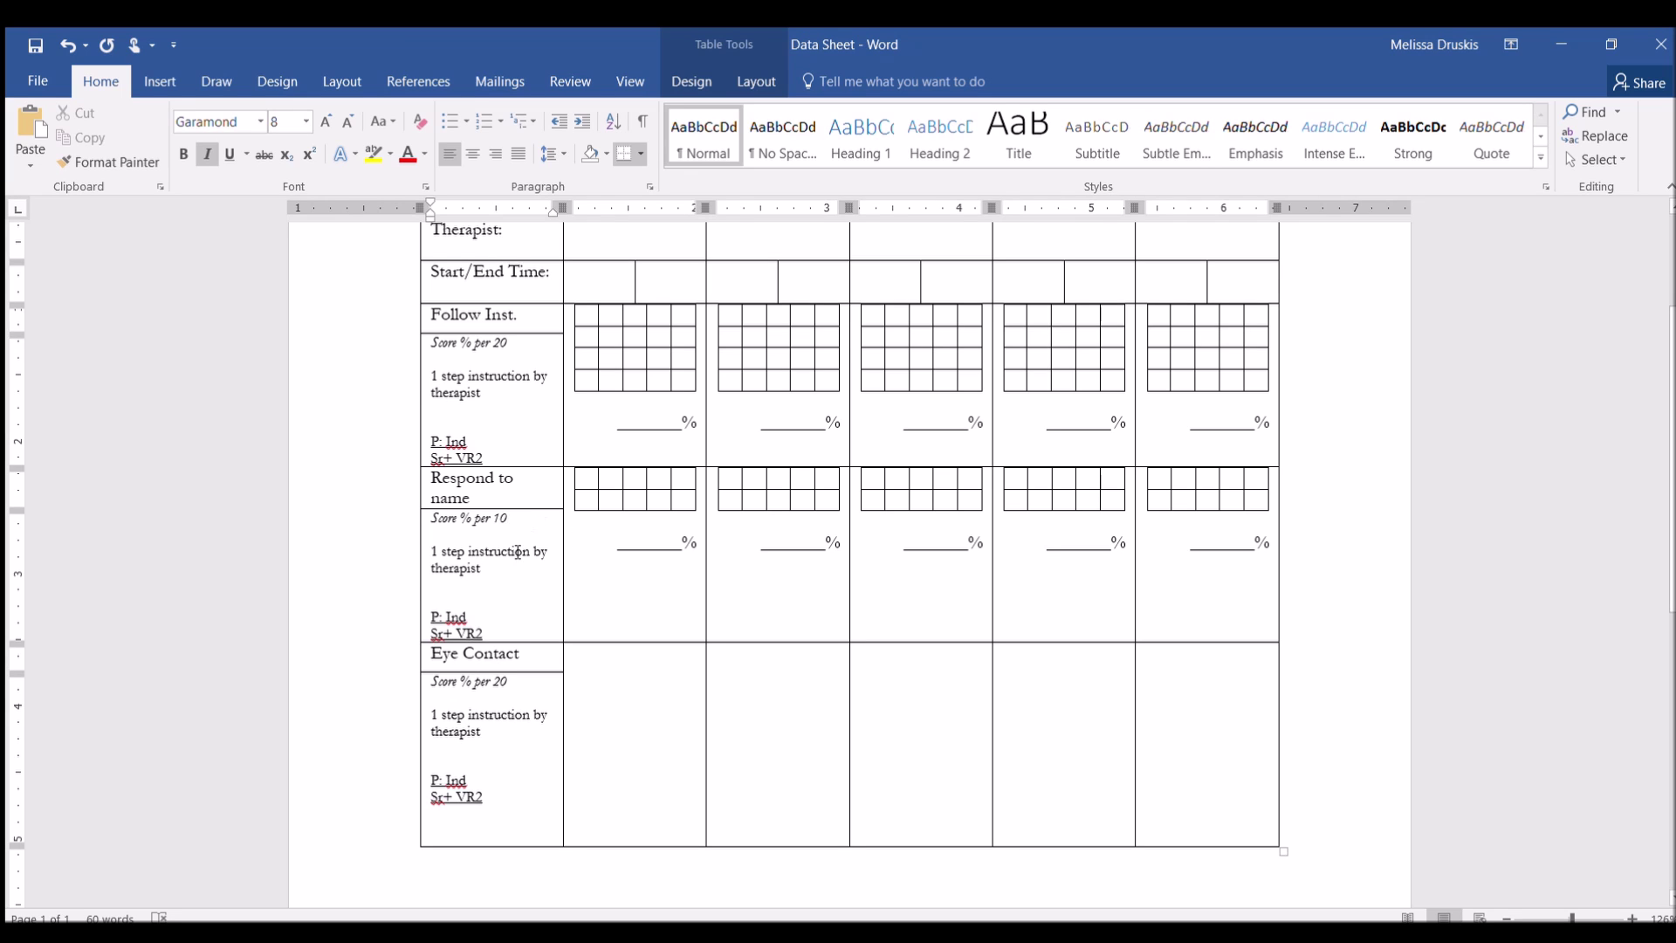
drag(513, 568, 427, 539)
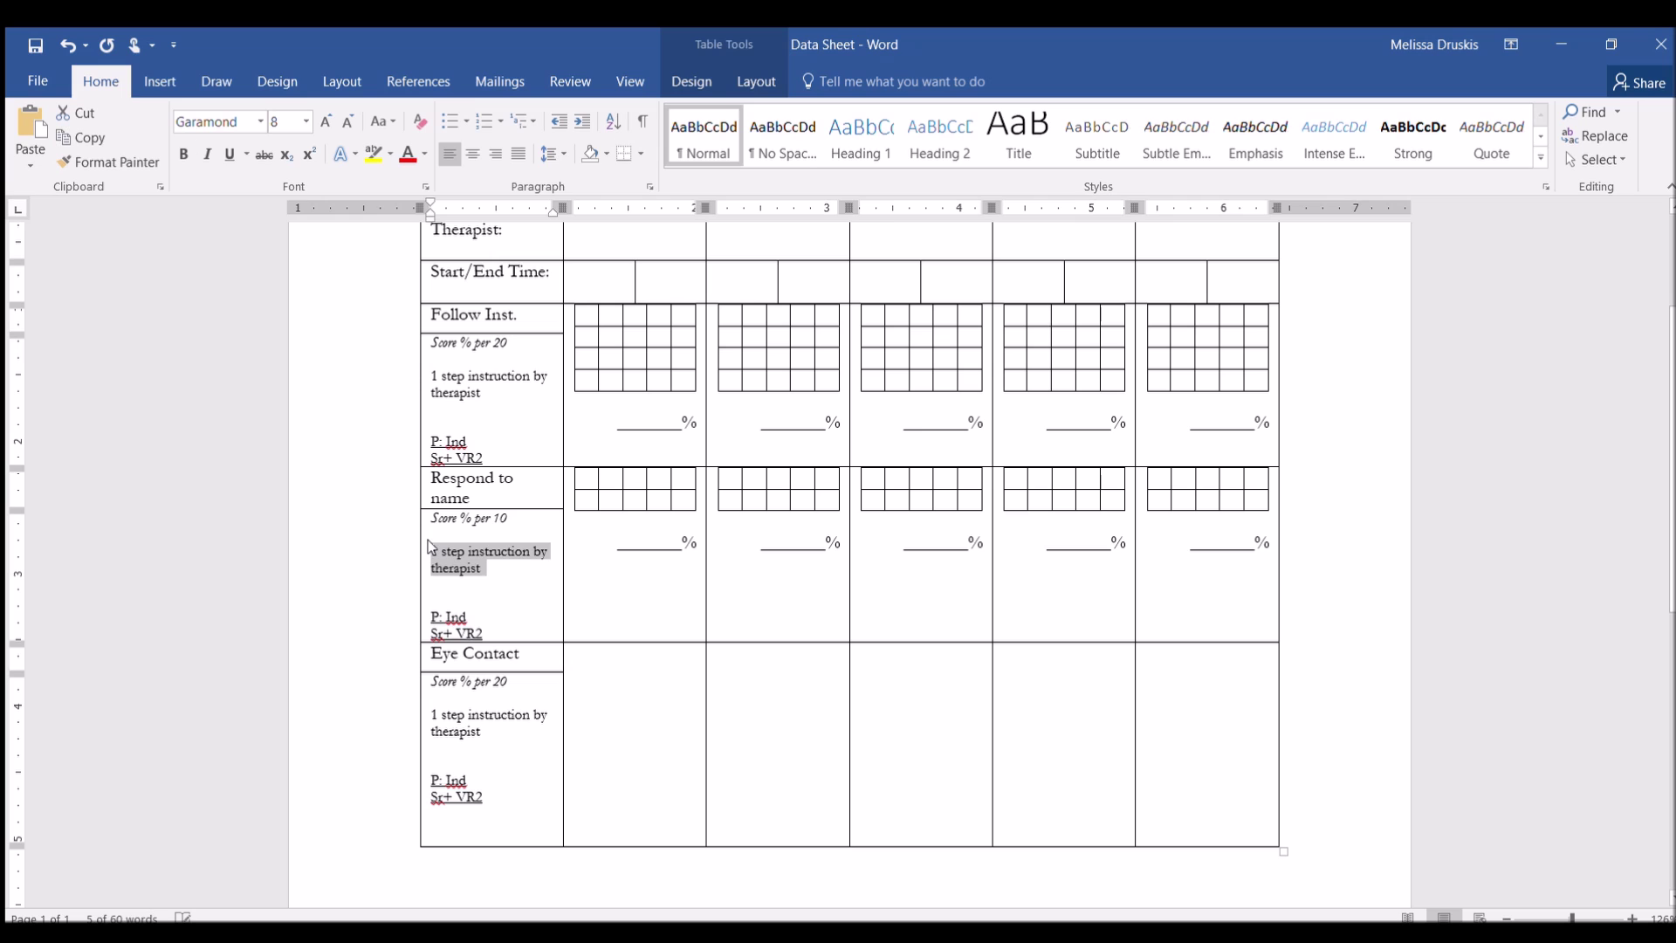
text(Respond to n)
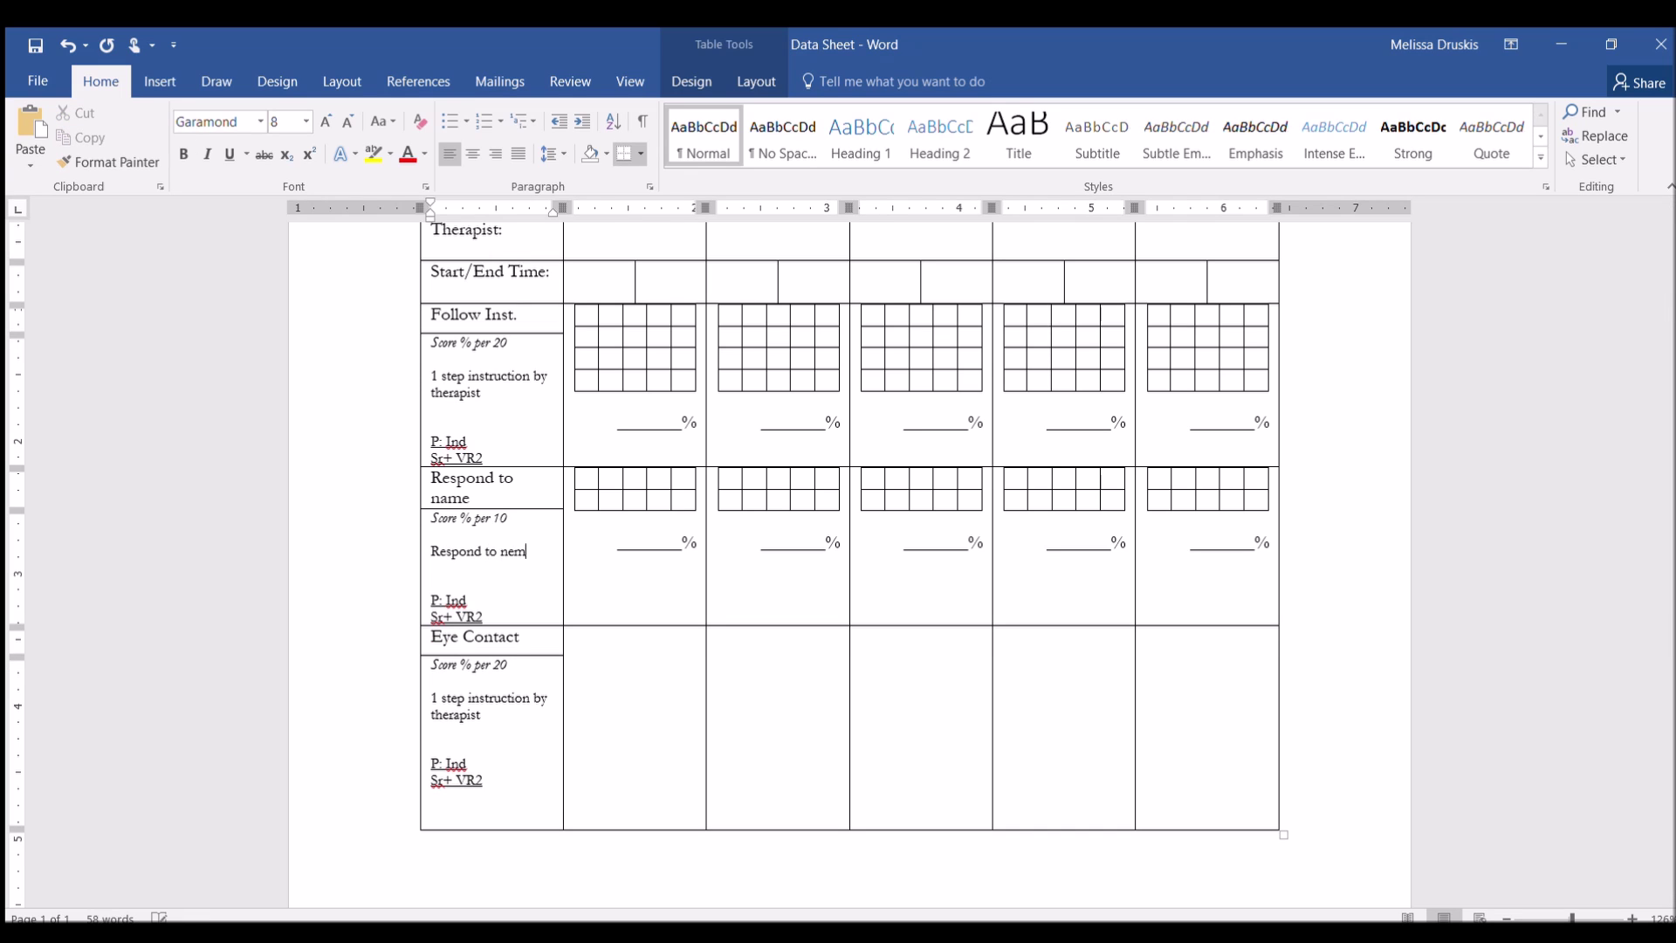
text(ame by parent)
click(436, 598)
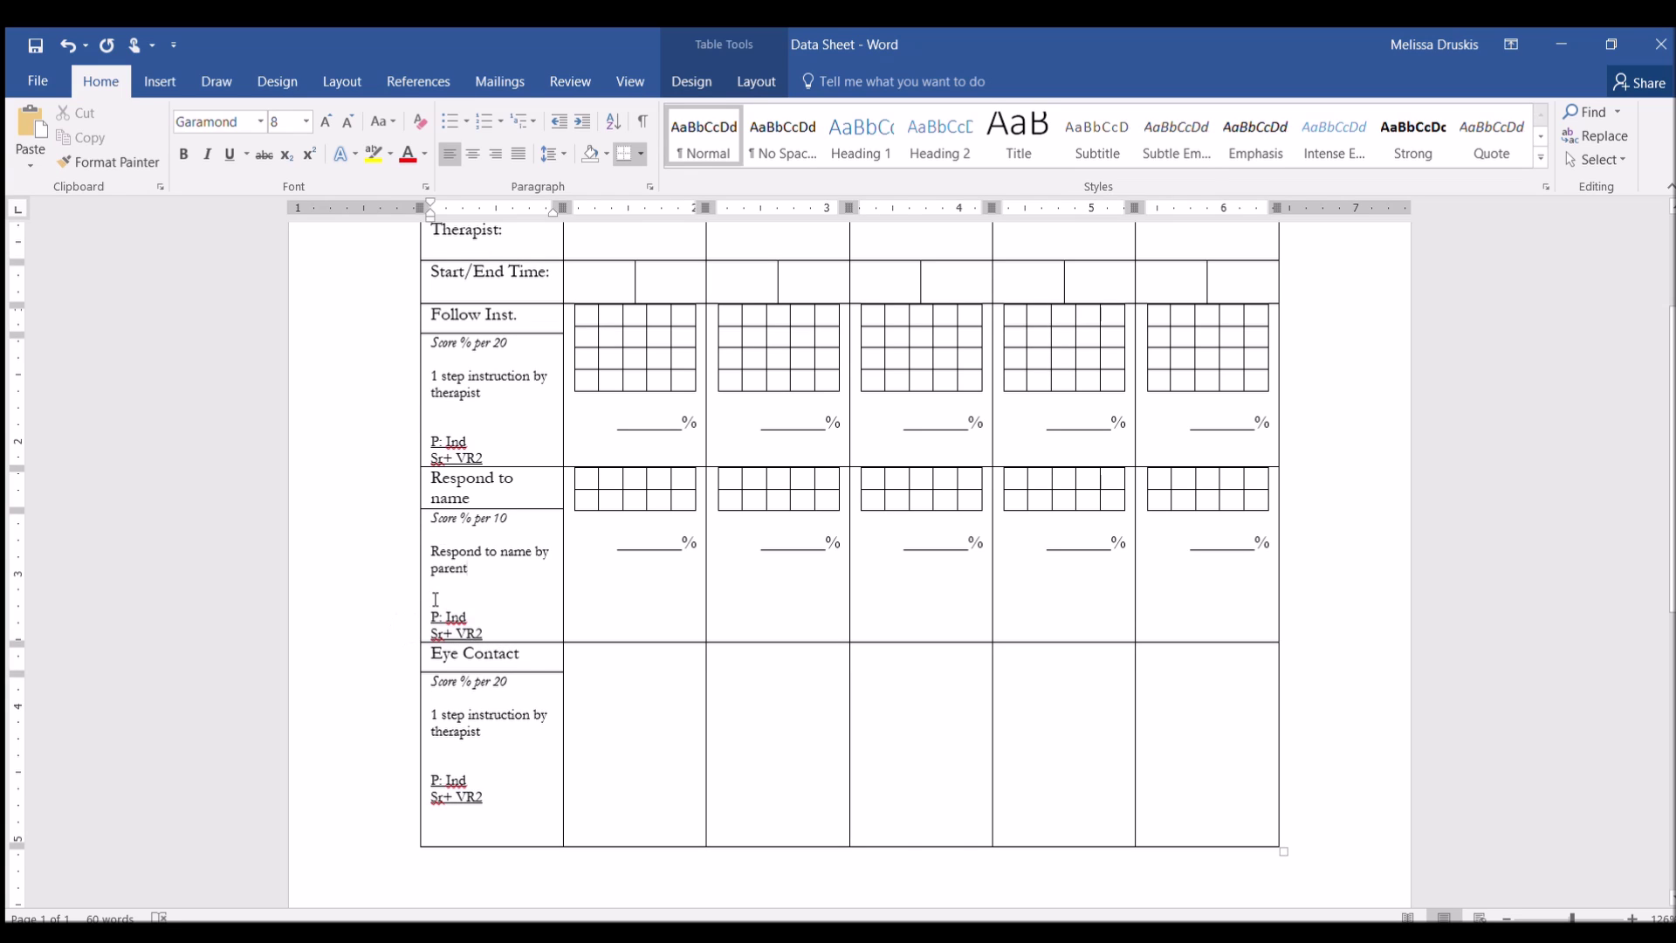
key(BackSpace)
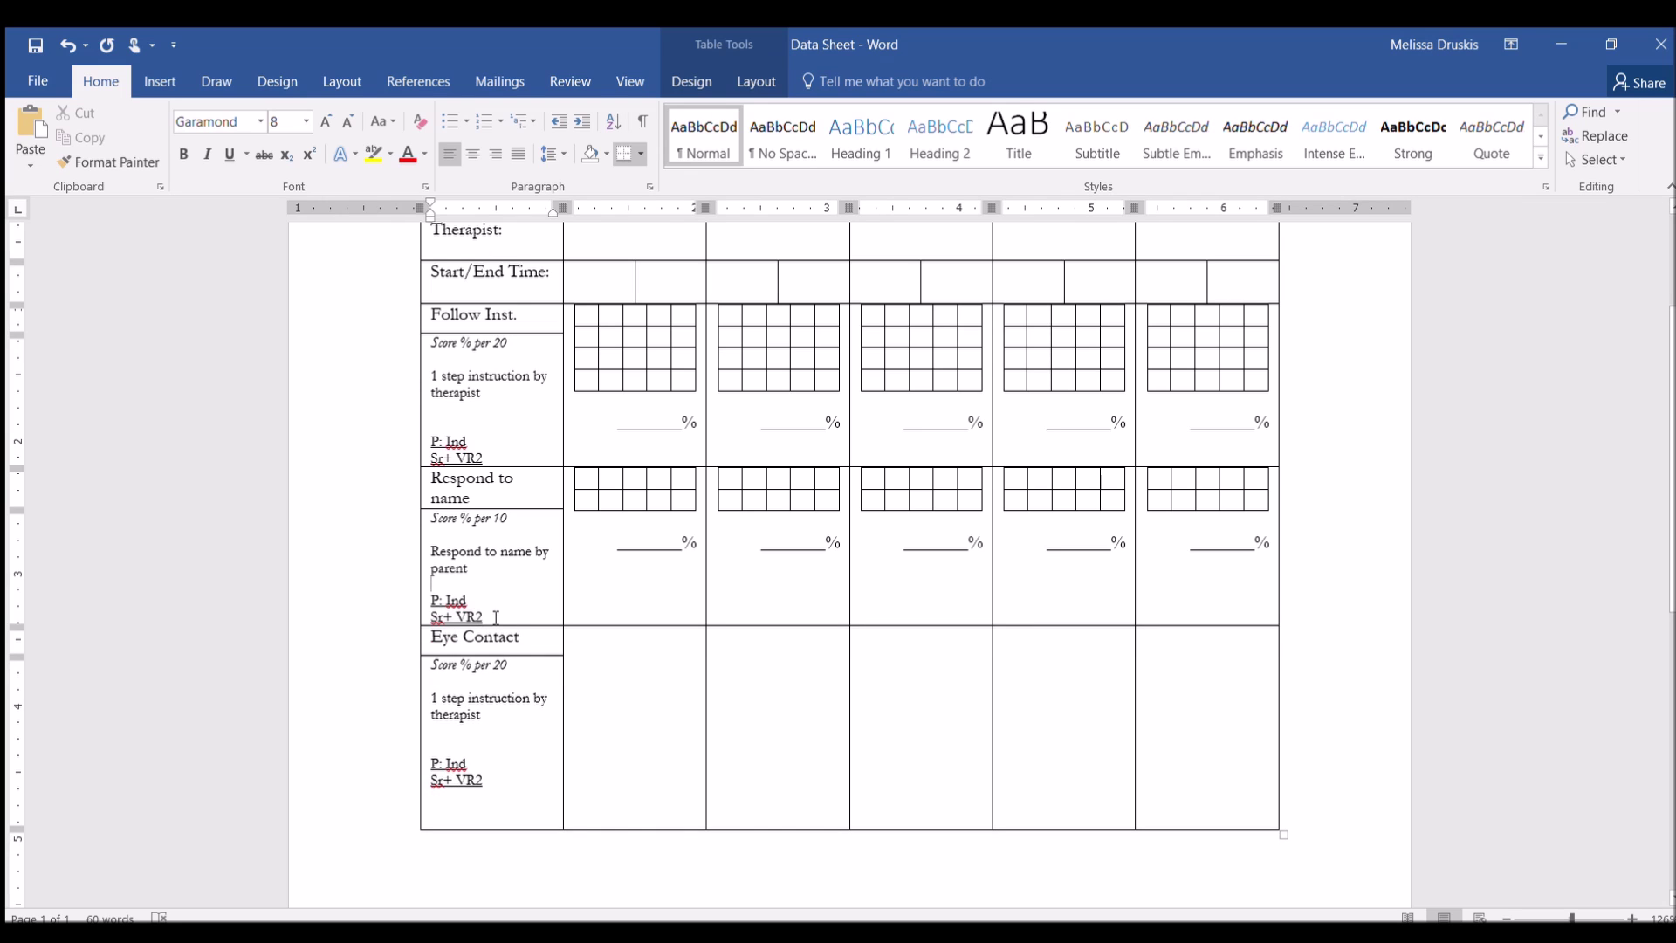
double_click(468, 617)
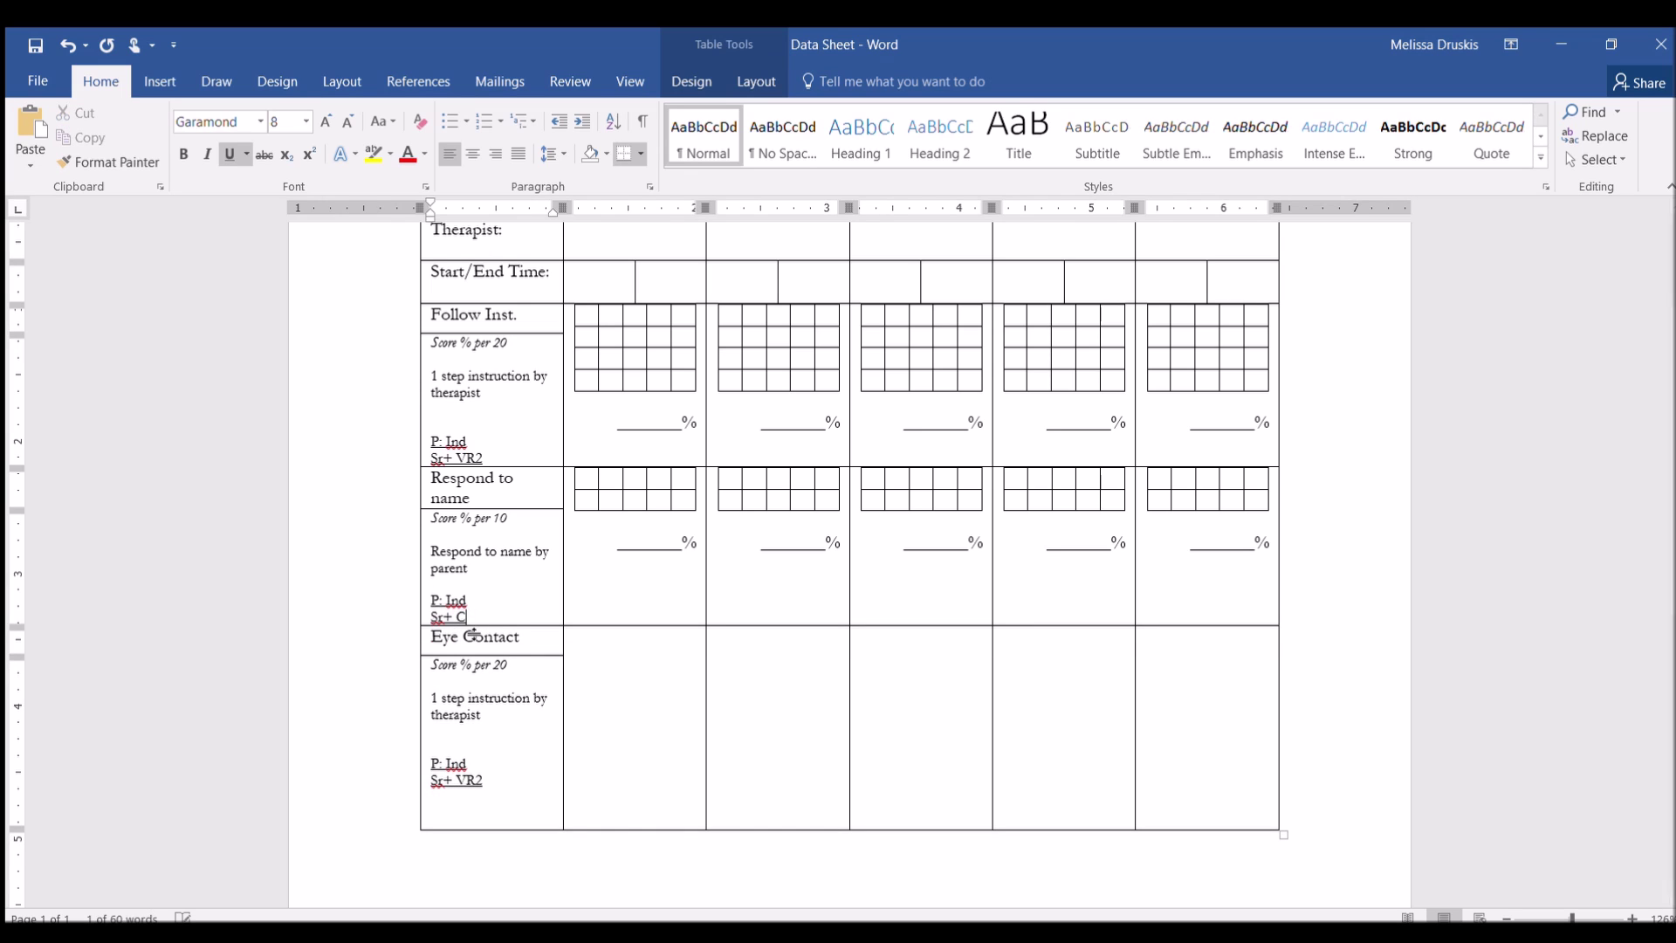
text(CR)
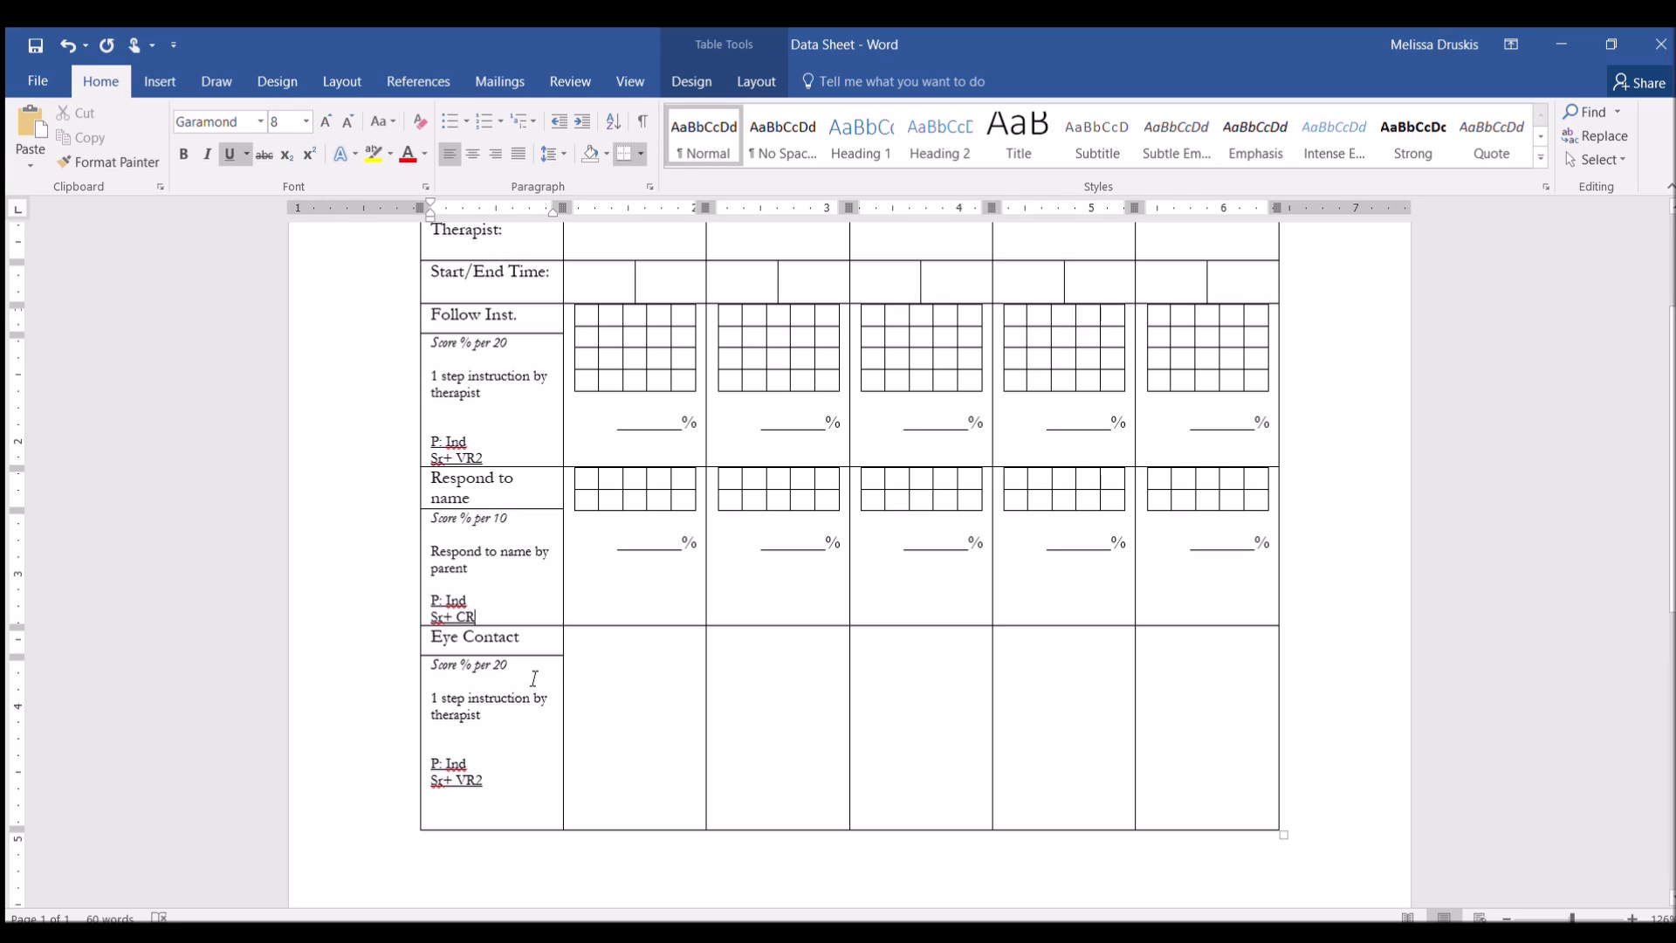
click(539, 670)
Change the Eye Contact notes to 'Rate per hour' and 'Tally prompts for eye contact during conversation'
drag(508, 667, 434, 674)
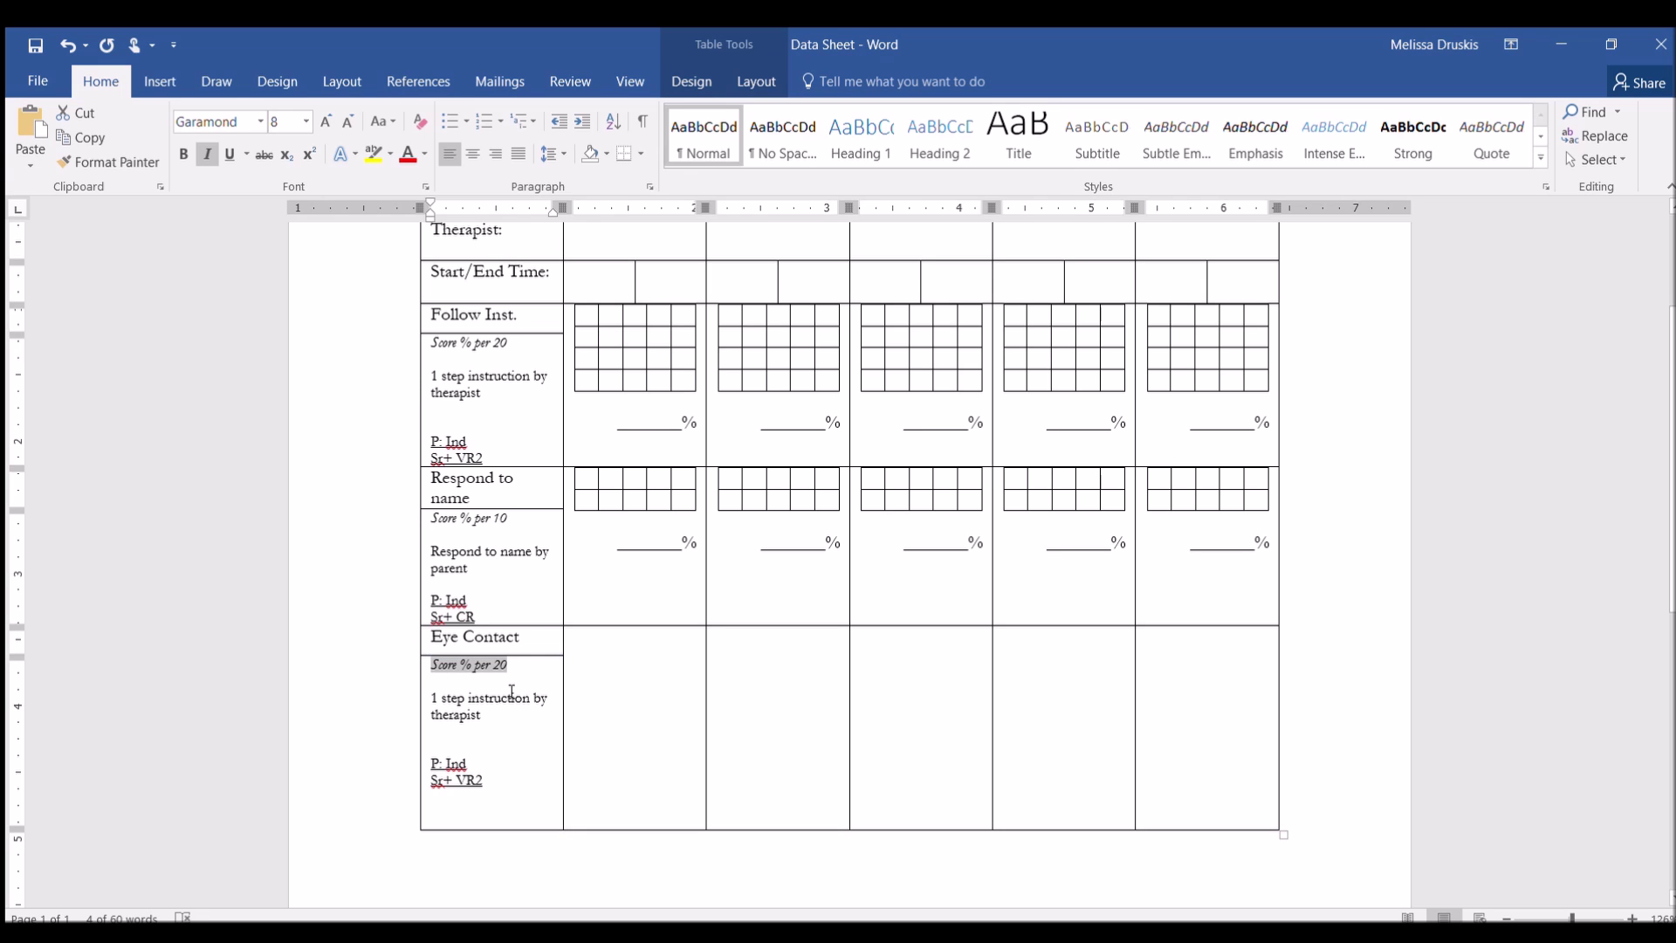
text(Rate)
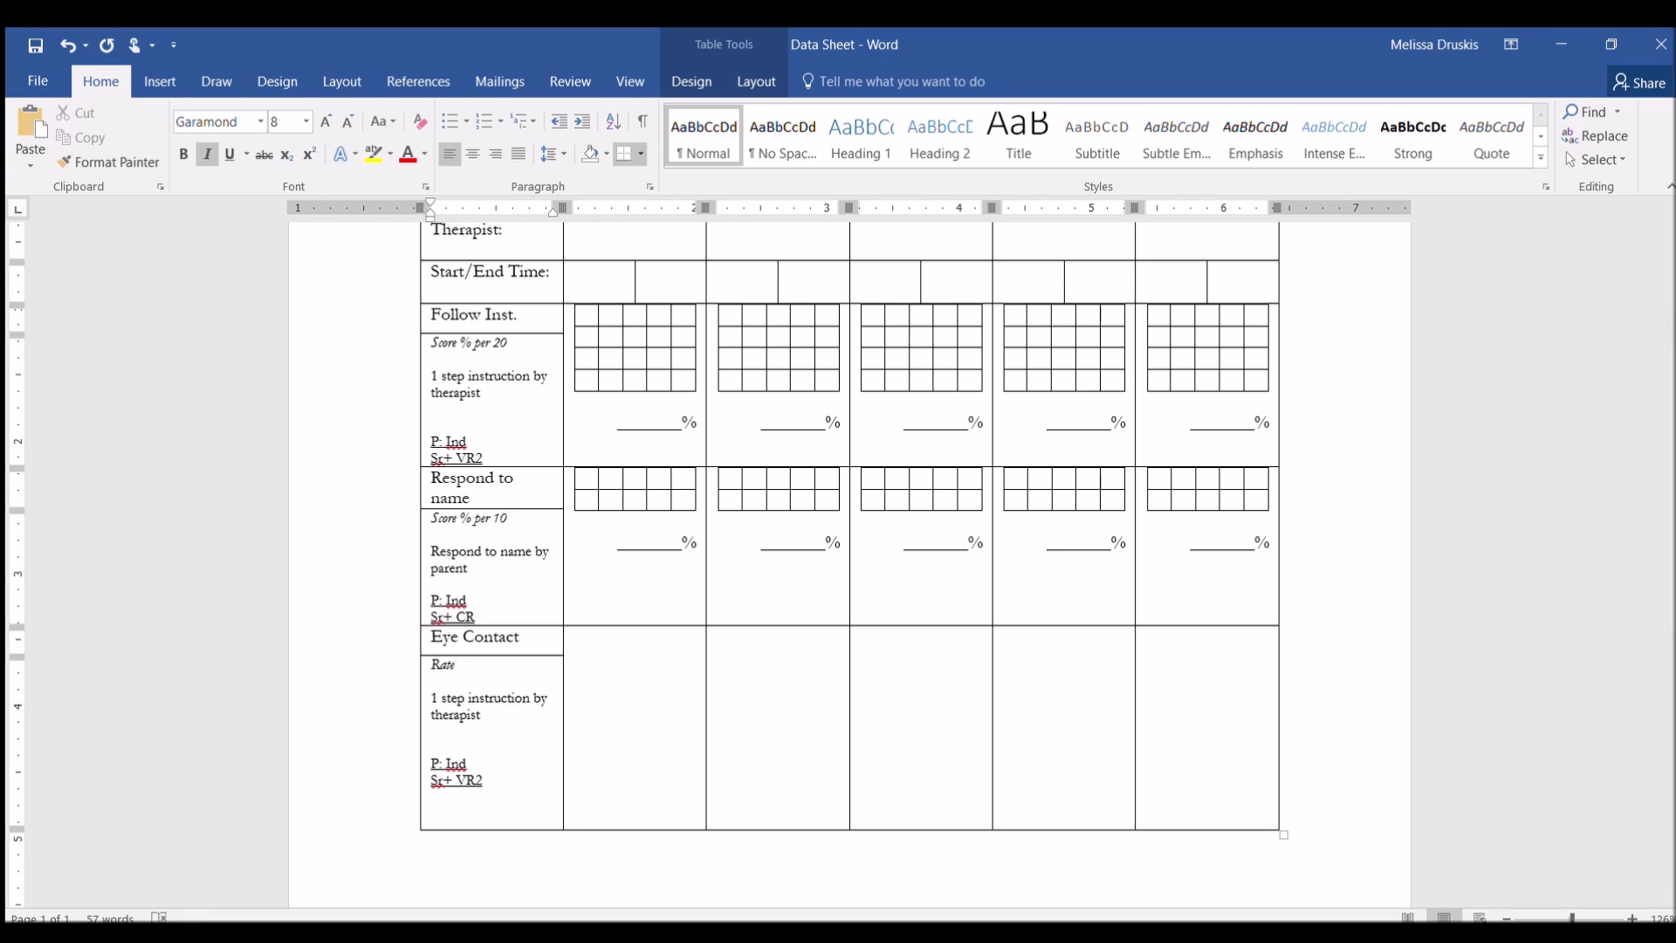
text(per hour)
triple_click(459, 700)
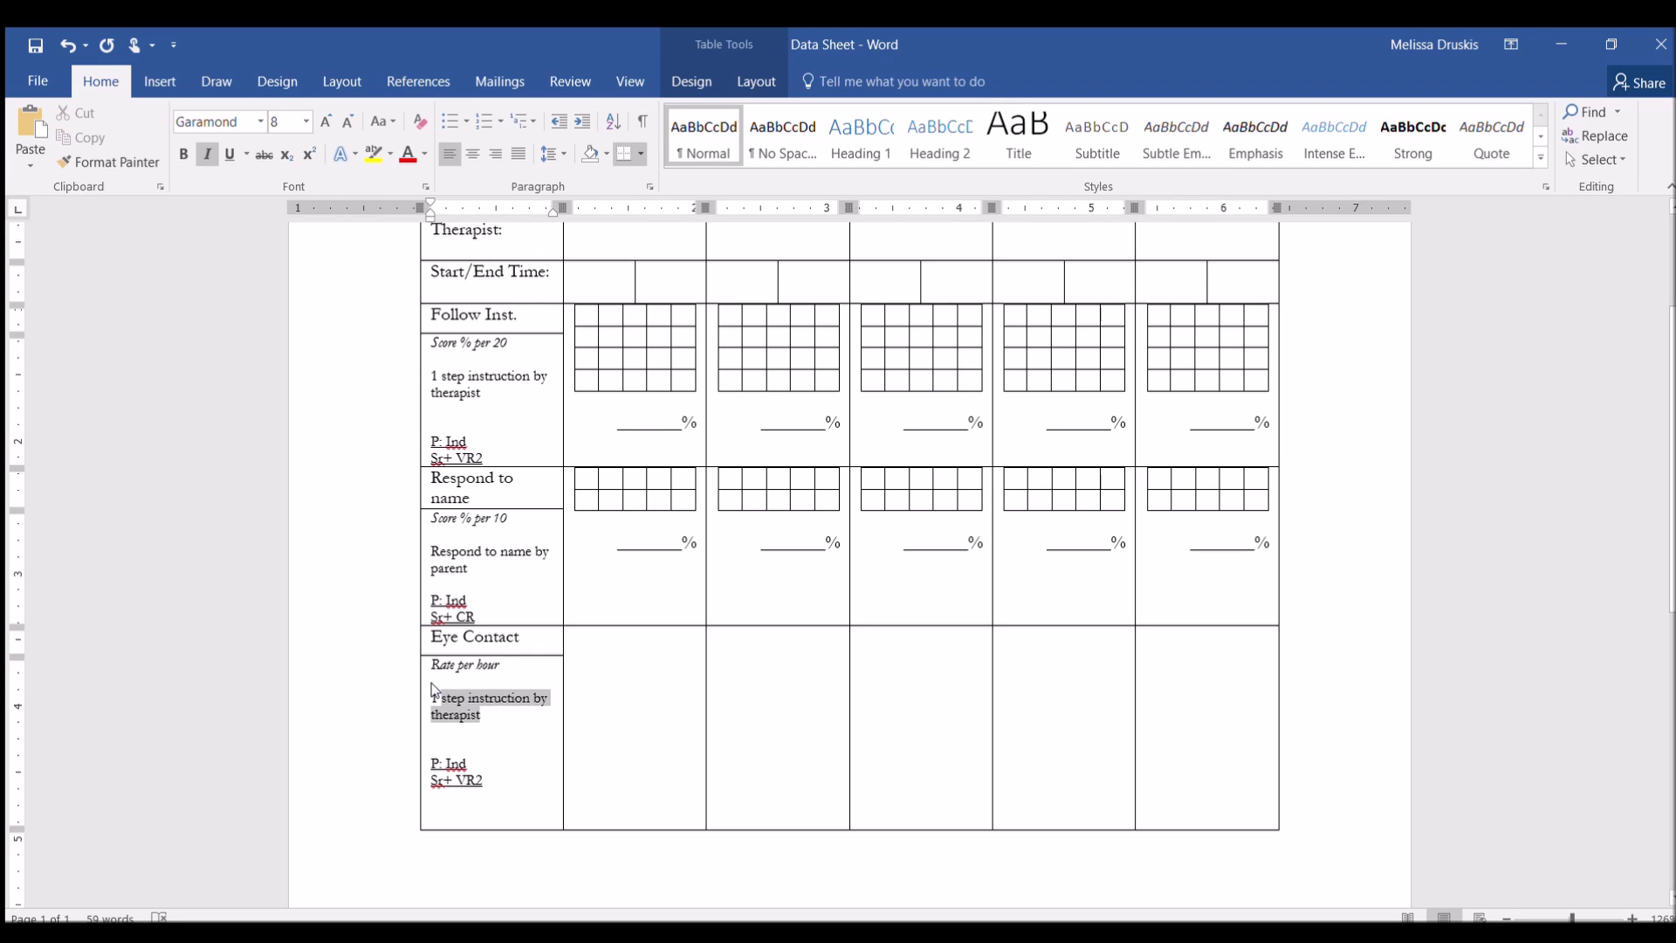
text(Tally)
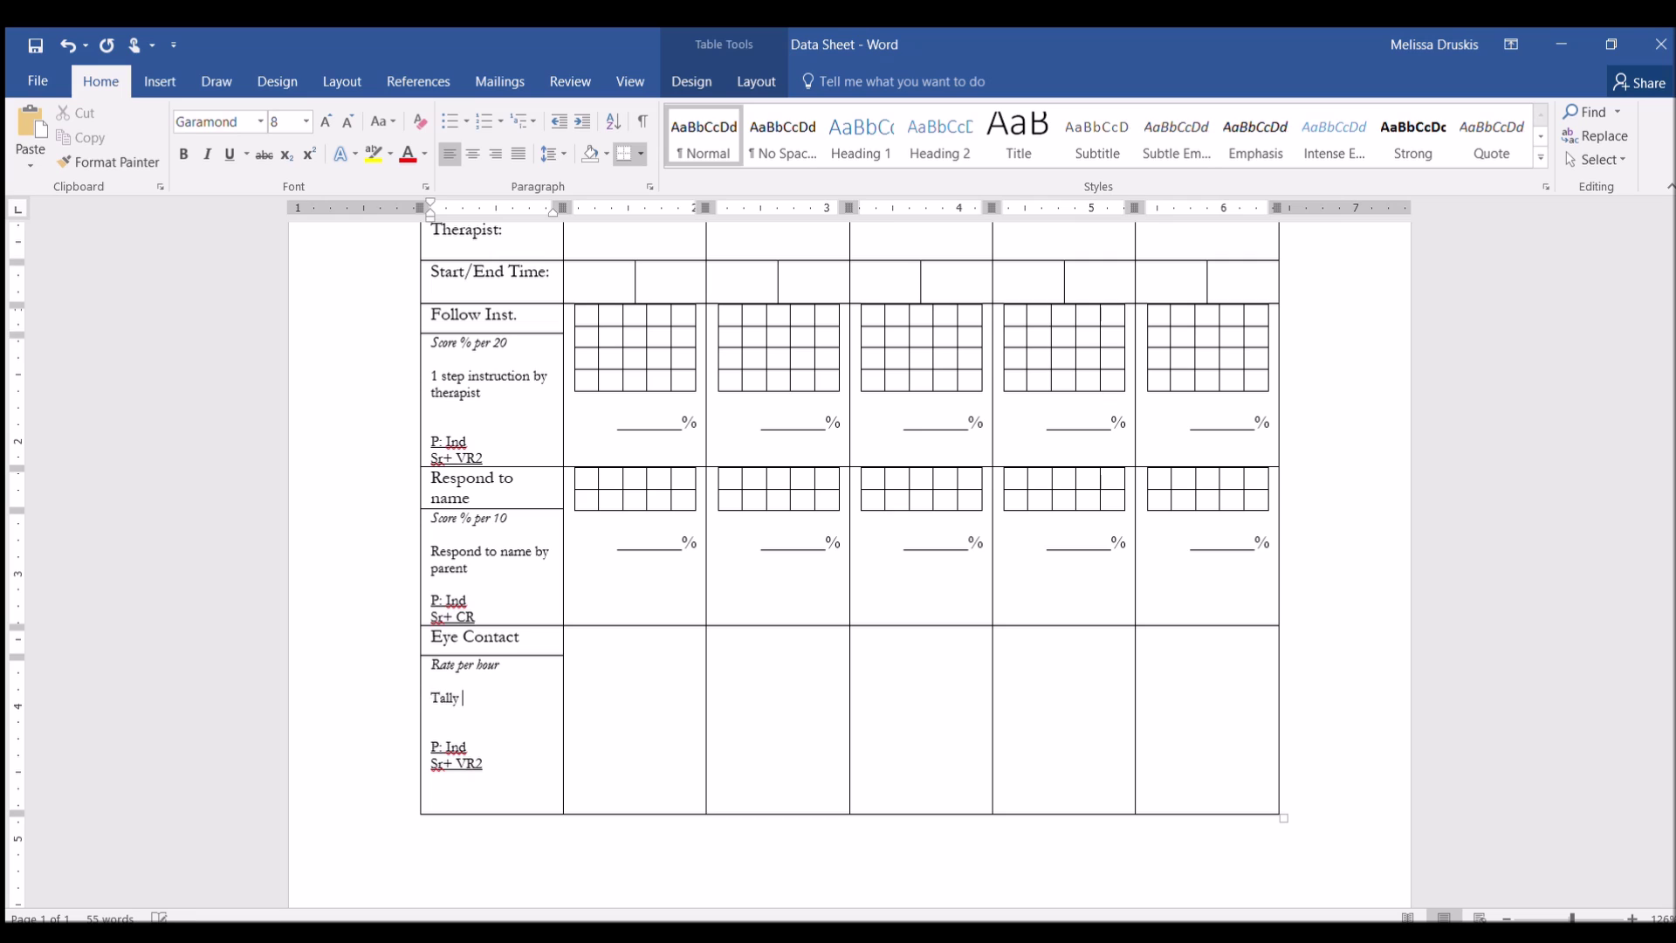
text( prompts for eye cont)
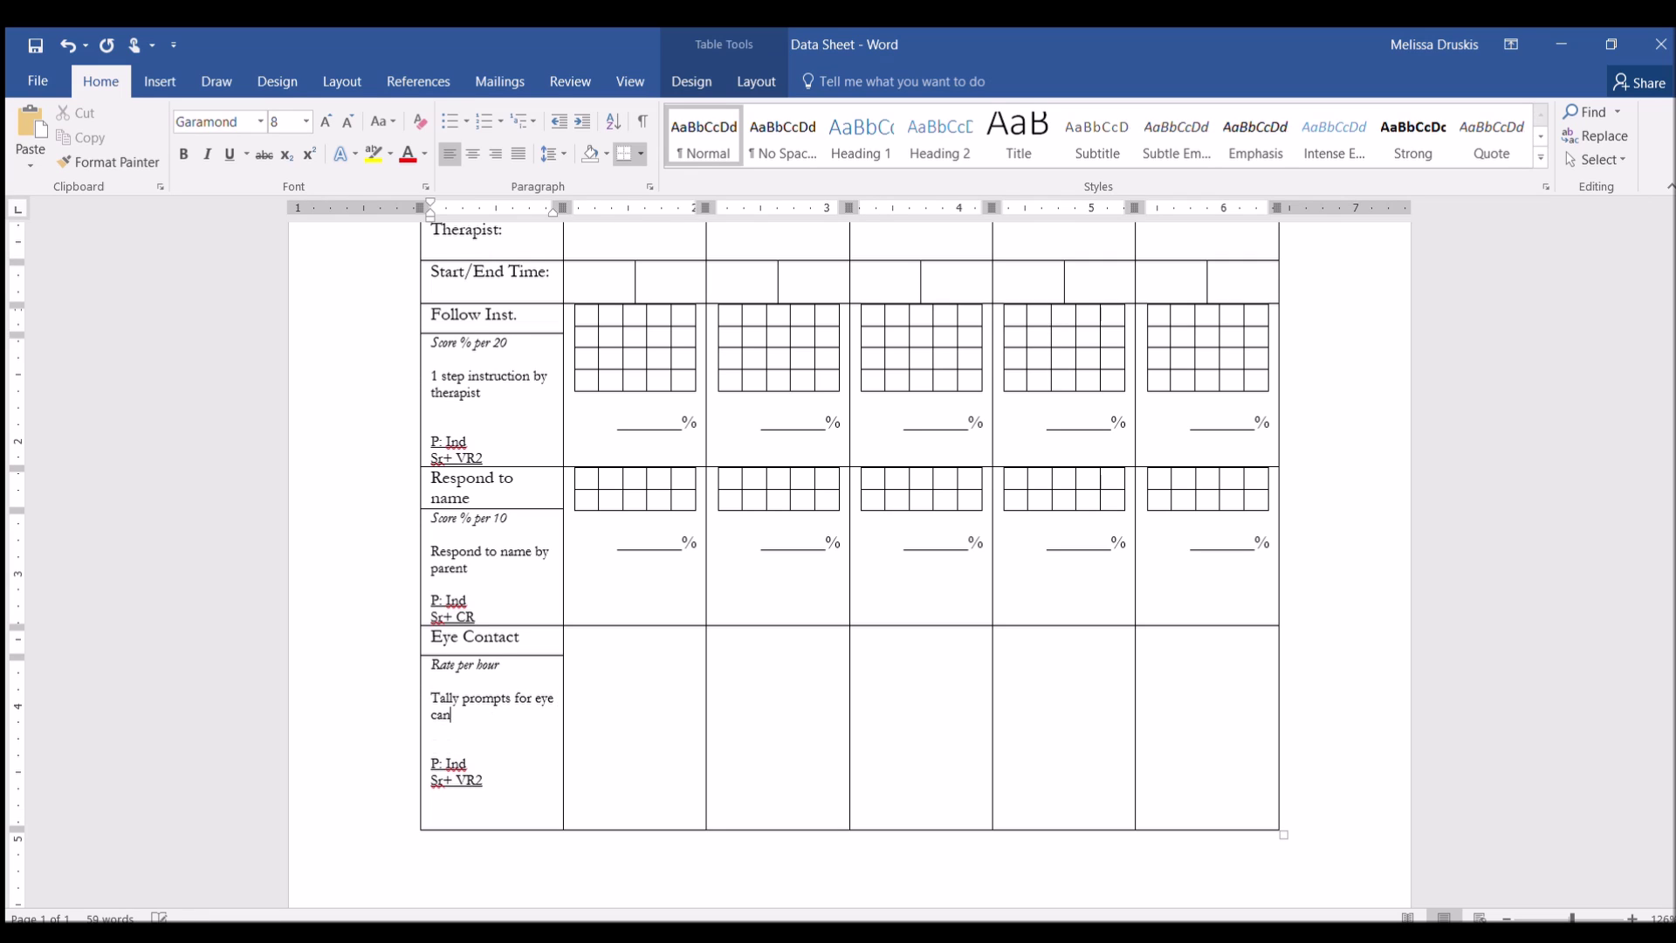
text(a)
key(BackSpace)
text(ontact during conversa)
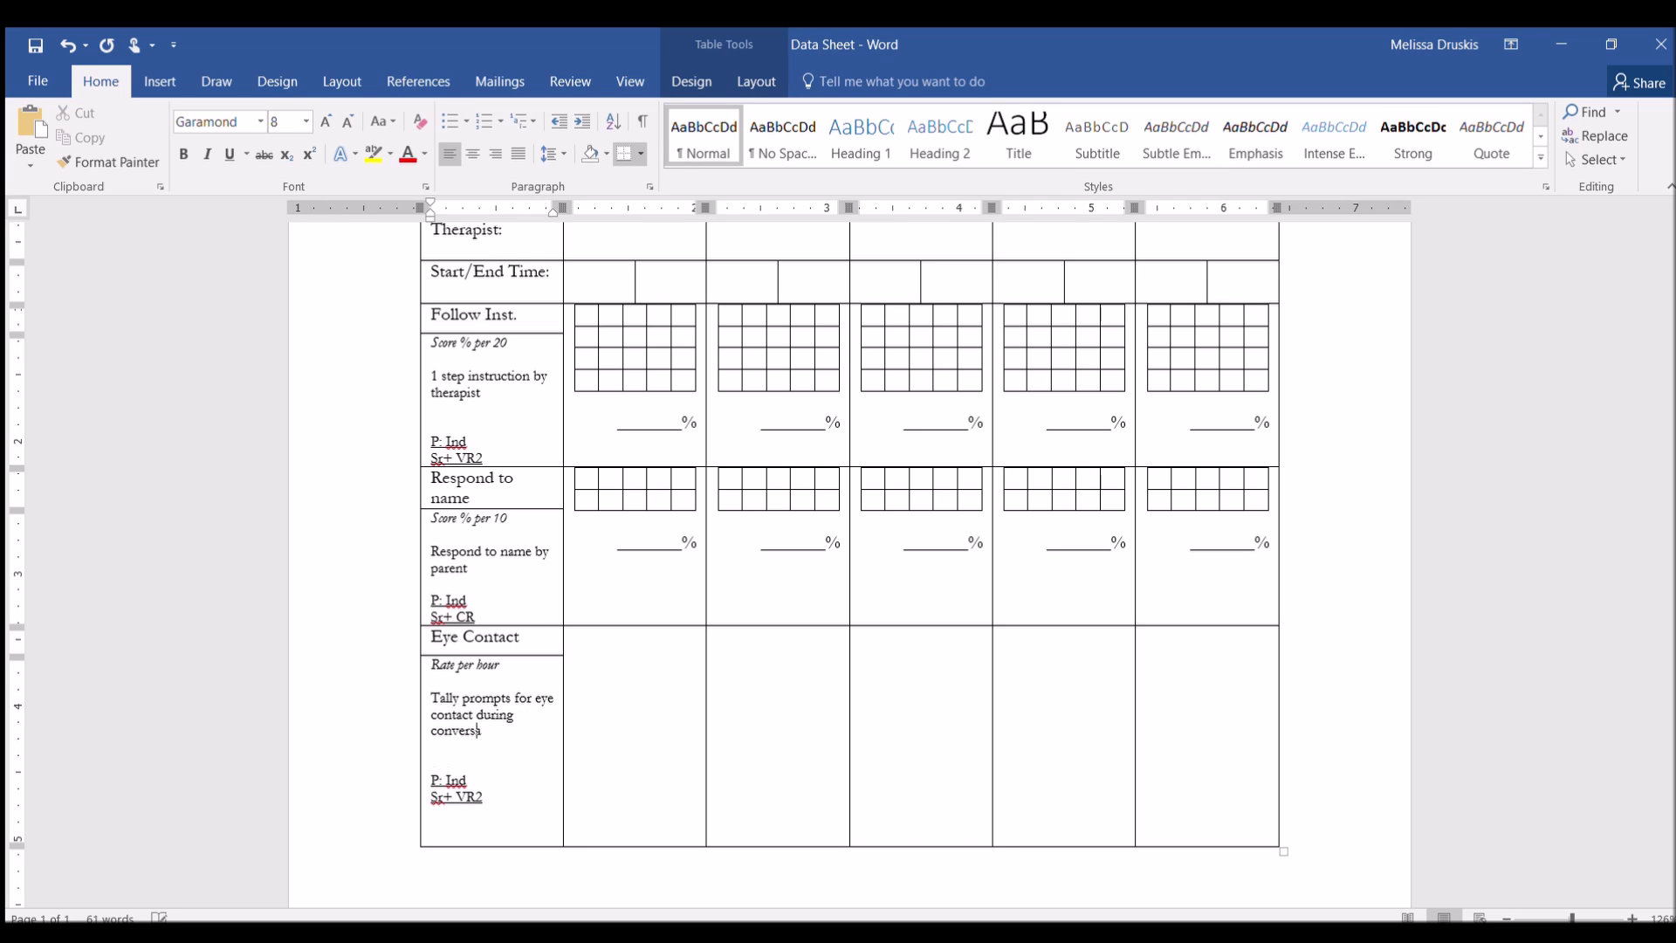
text(tion)
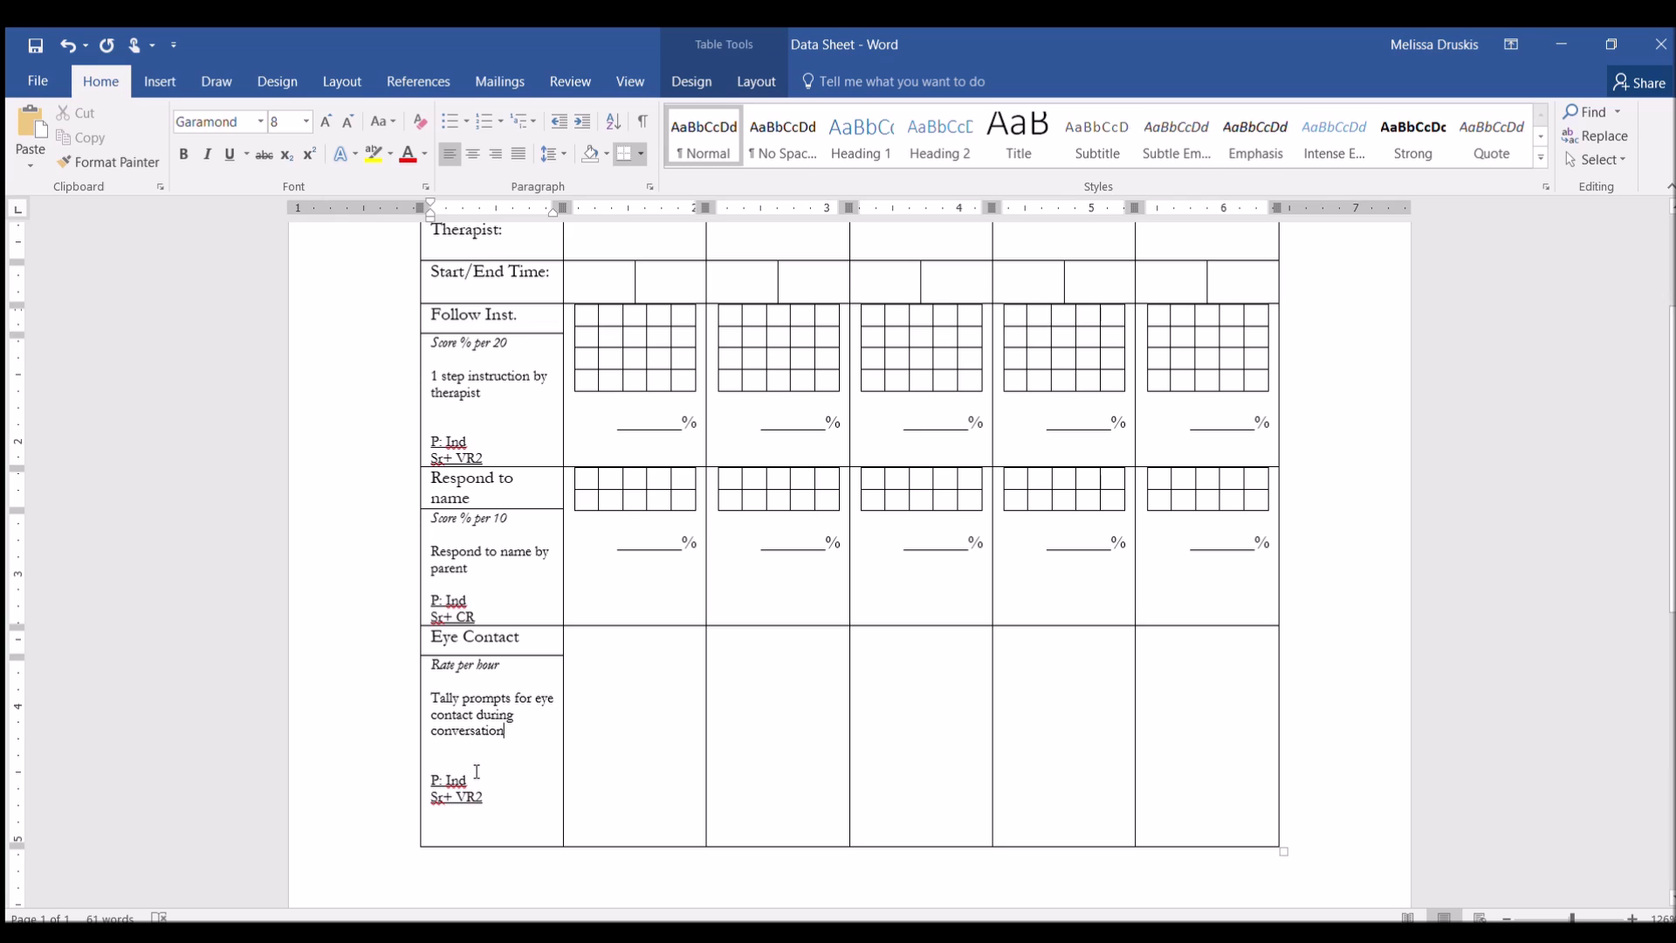
Delete the P: Ind and Sr+ VR2 lines and blank lines from the Eye Contact notes
click(475, 765)
key(BackSpace)
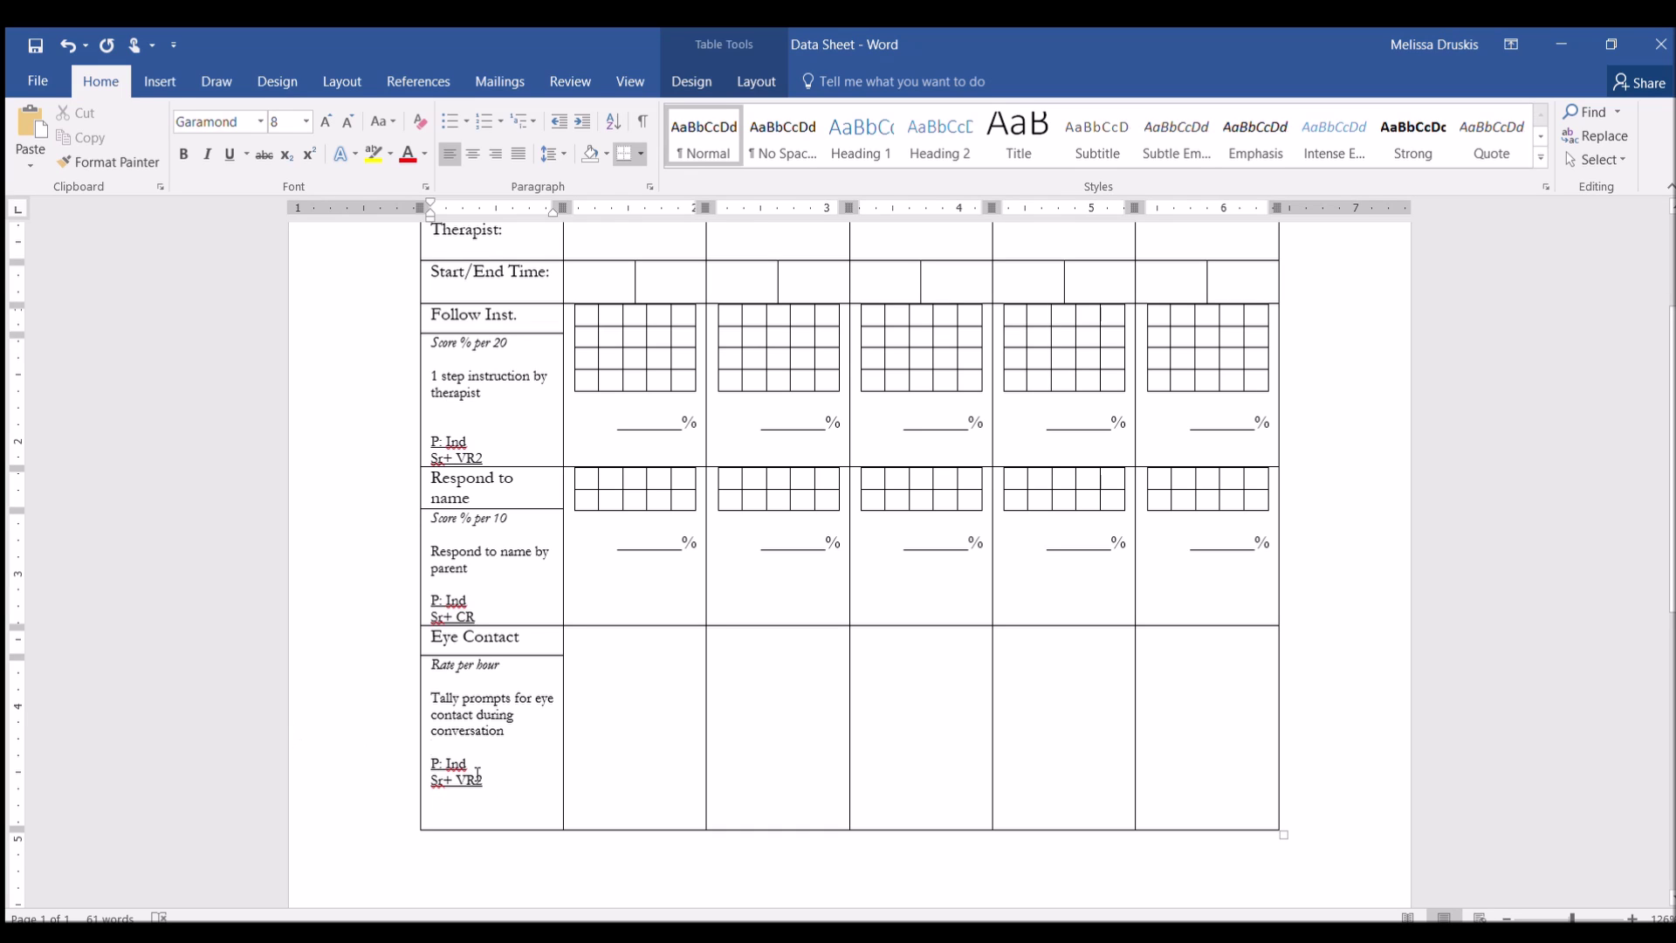
drag(476, 767, 428, 748)
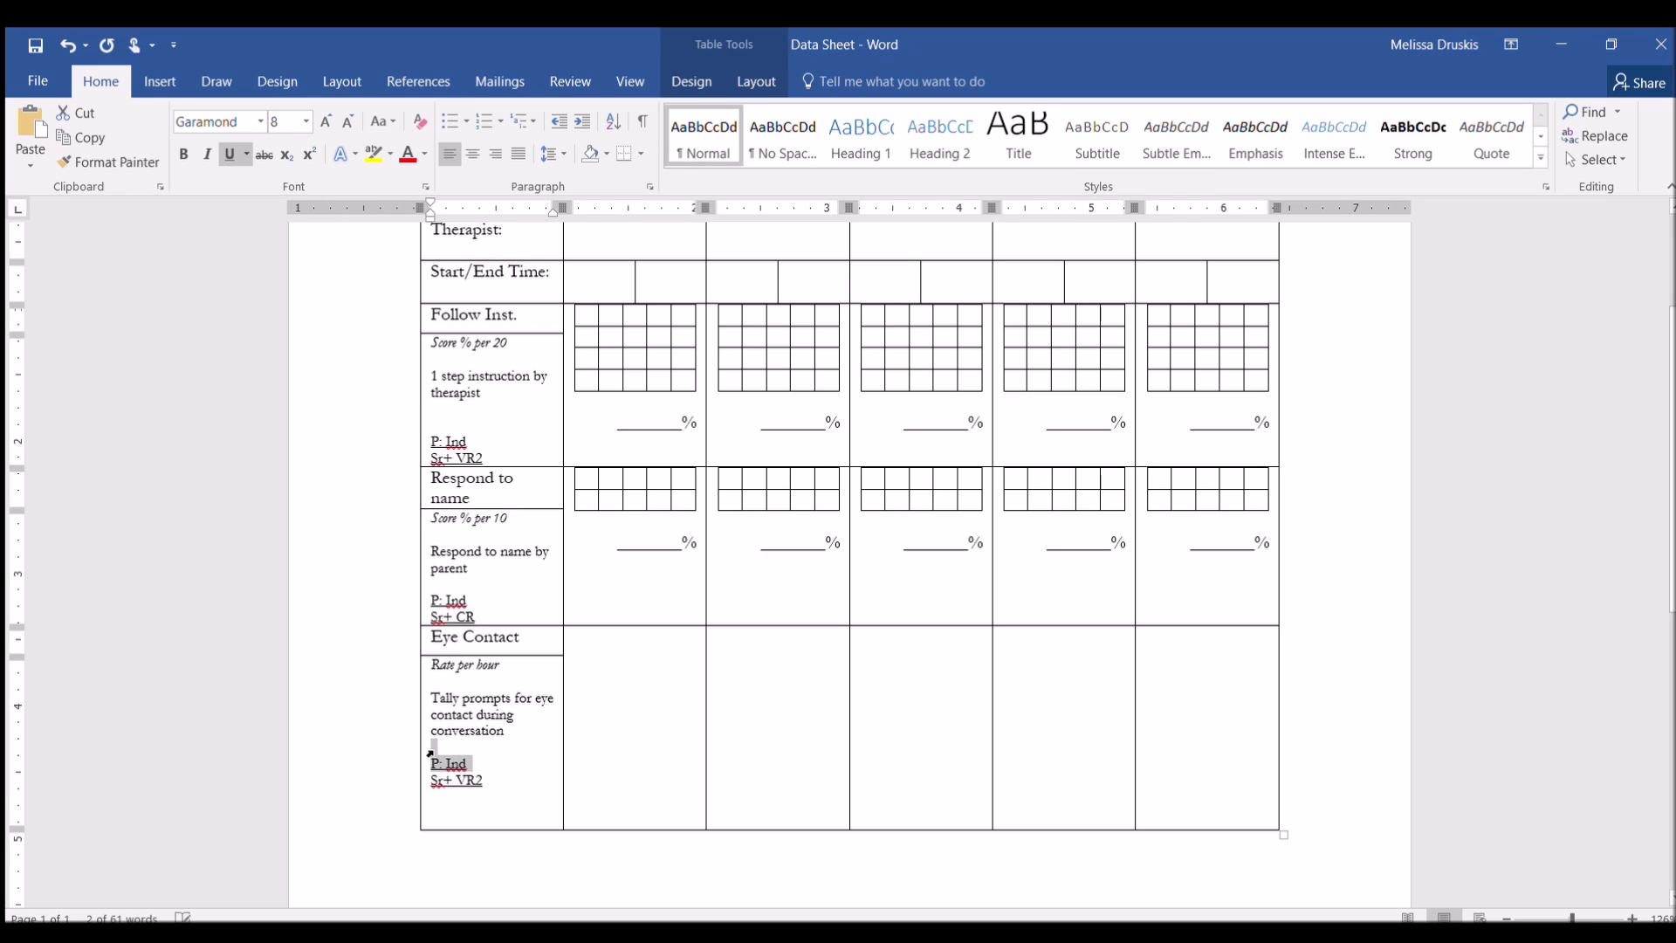
key(BackSpace)
drag(486, 747, 411, 748)
key(BackSpace)
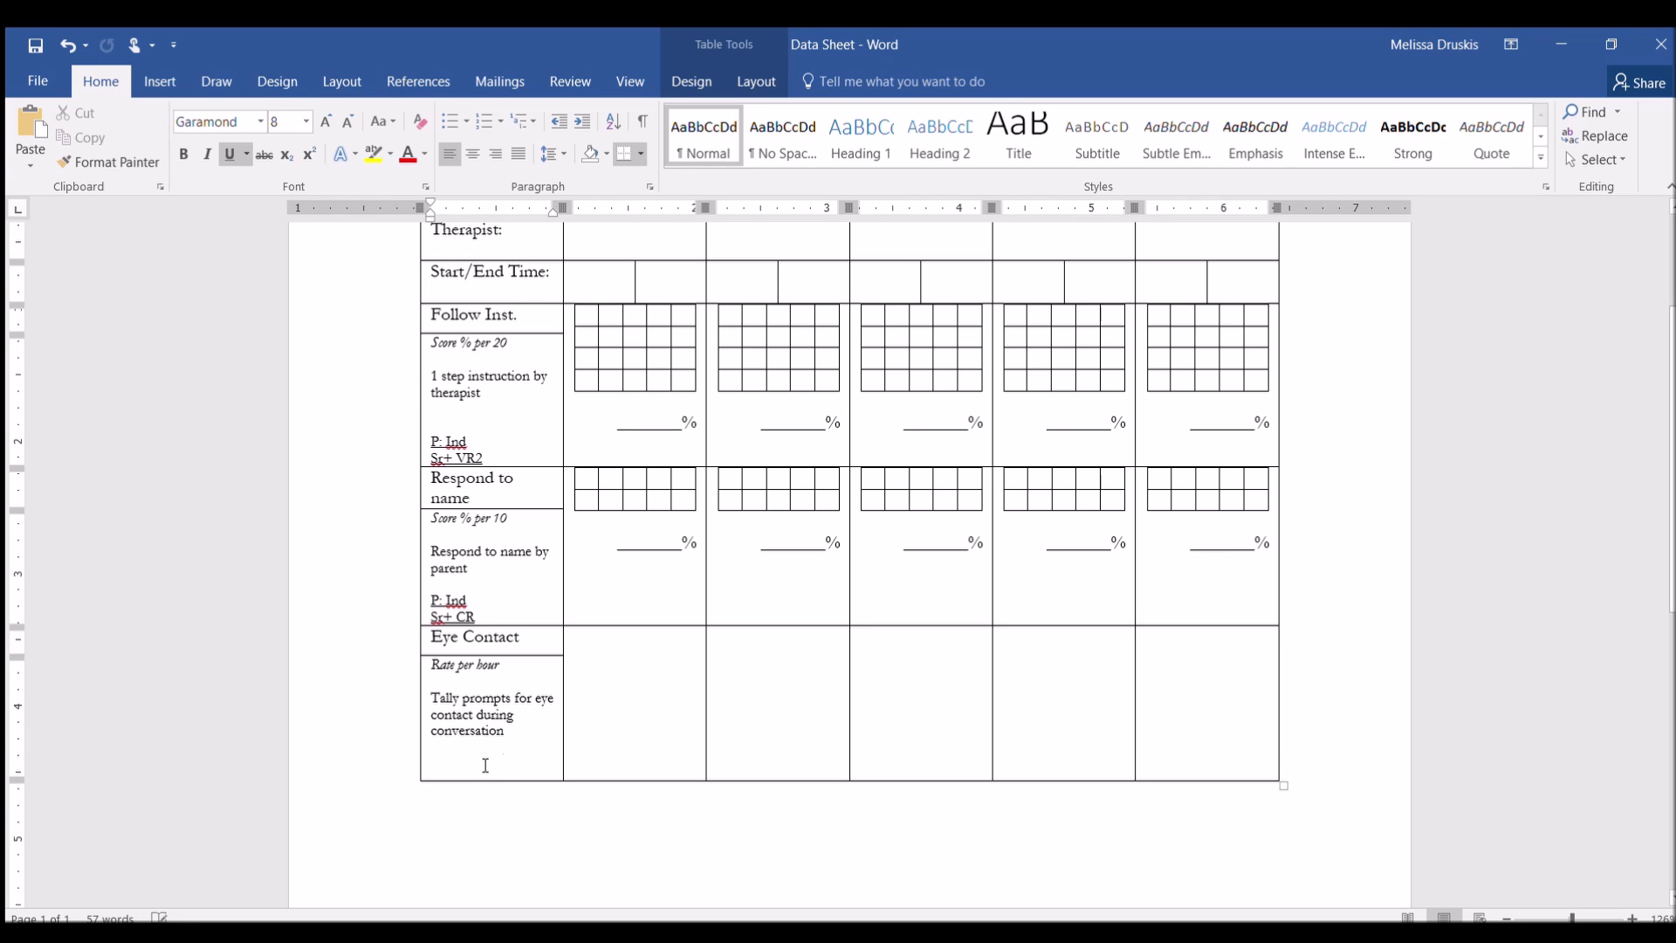
key(BackSpace)
key(BackSpace)
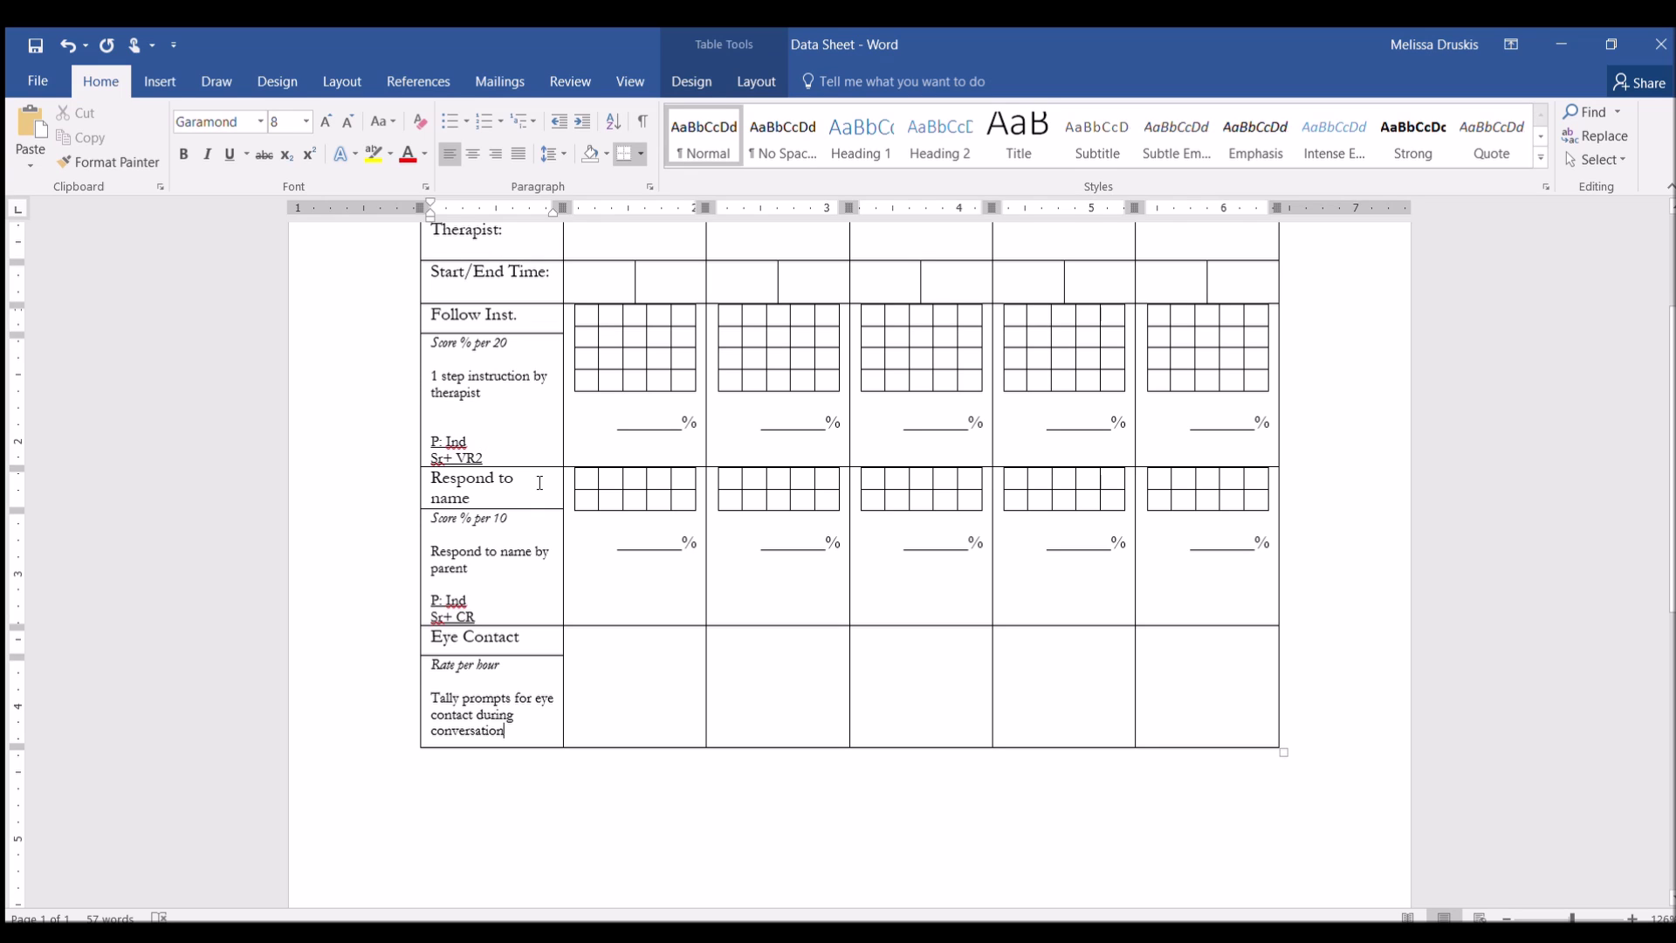
Copy both Respond to name rows and paste them below the Eye Contact row
drag(539, 482, 1324, 593)
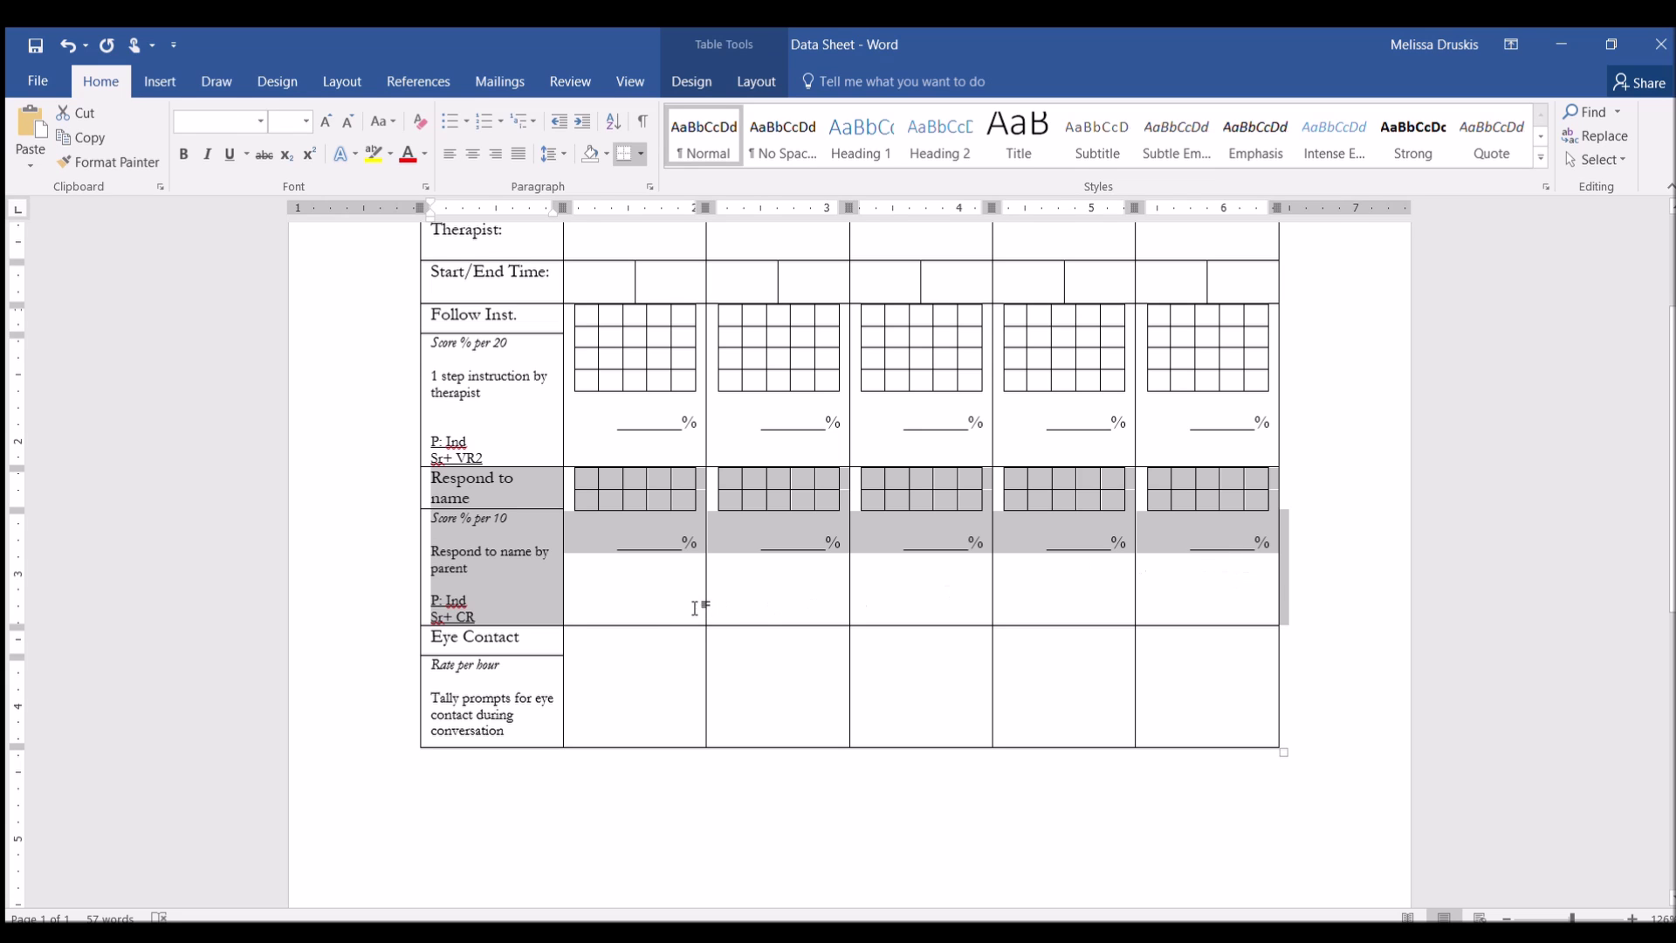
click(611, 766)
key(ctrl+v)
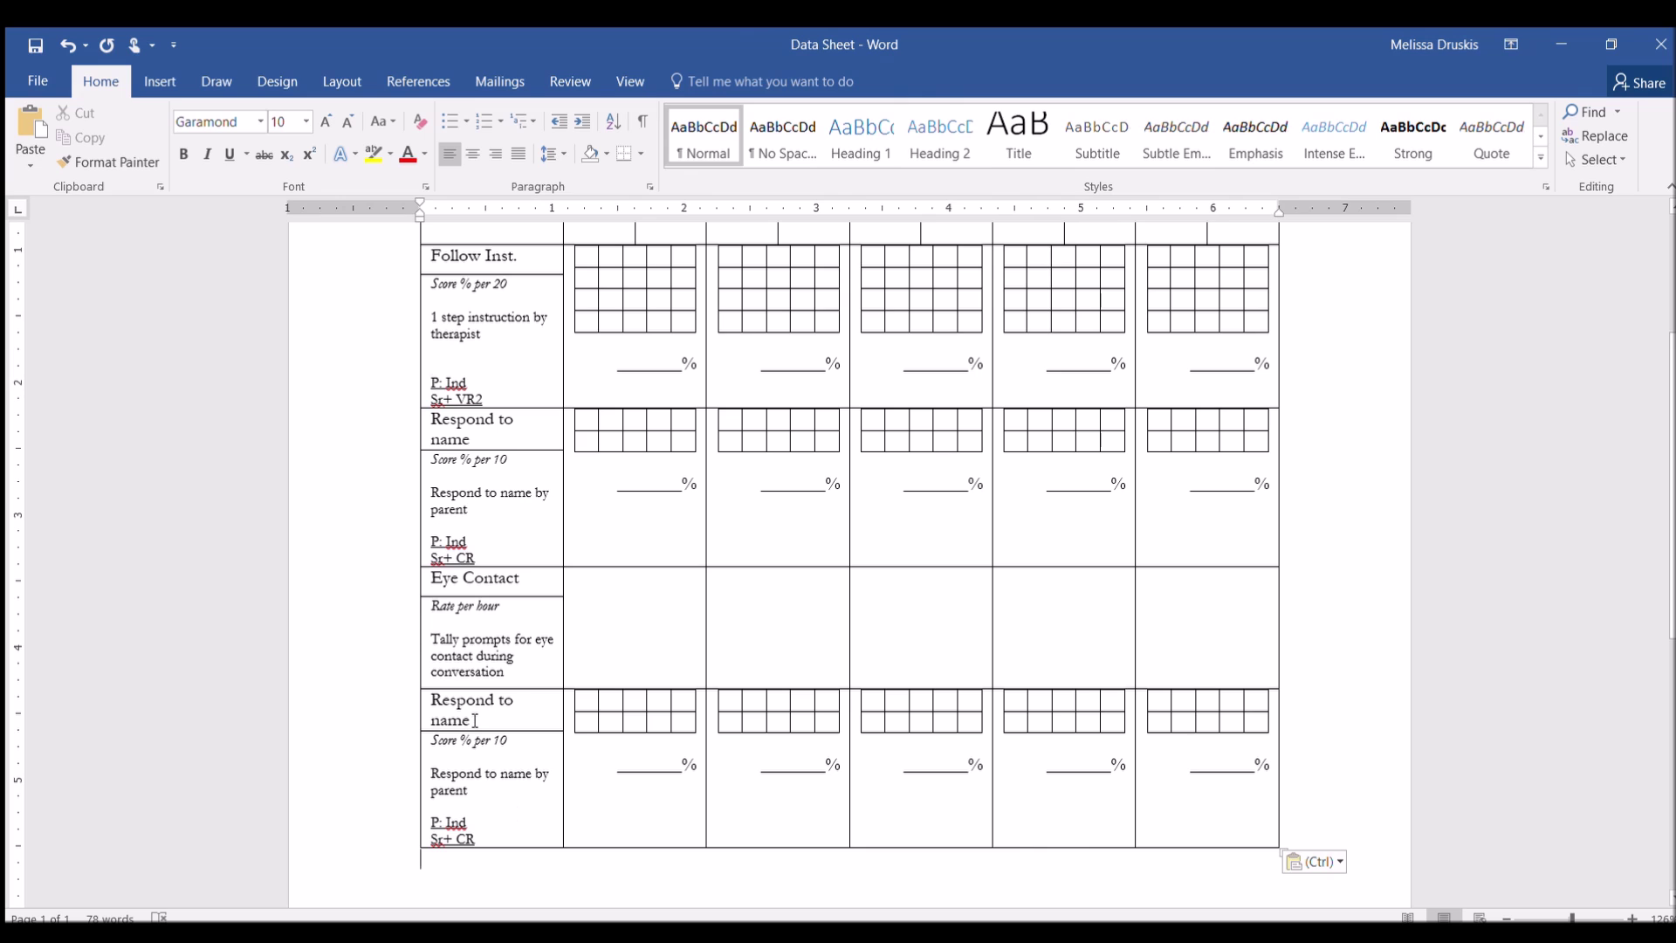
drag(473, 720, 432, 699)
Rename the duplicated row's title to 'Animal-Tact'
text(Animal T)
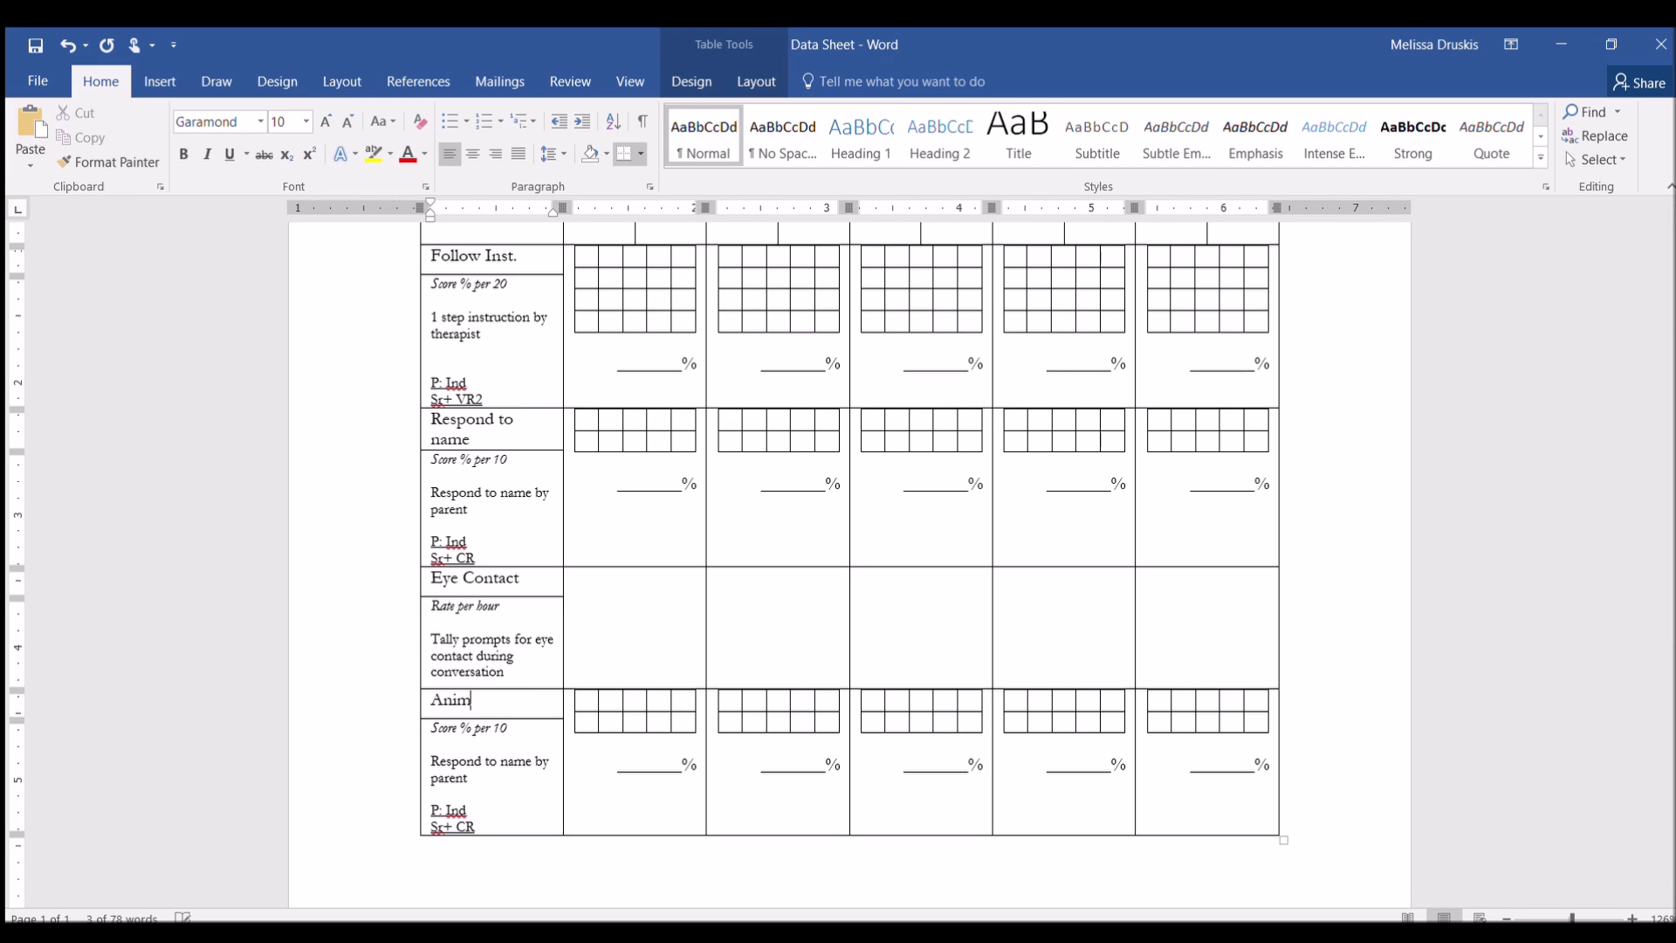
key(BackSpace)
key(BackSpace)
text(-Tact)
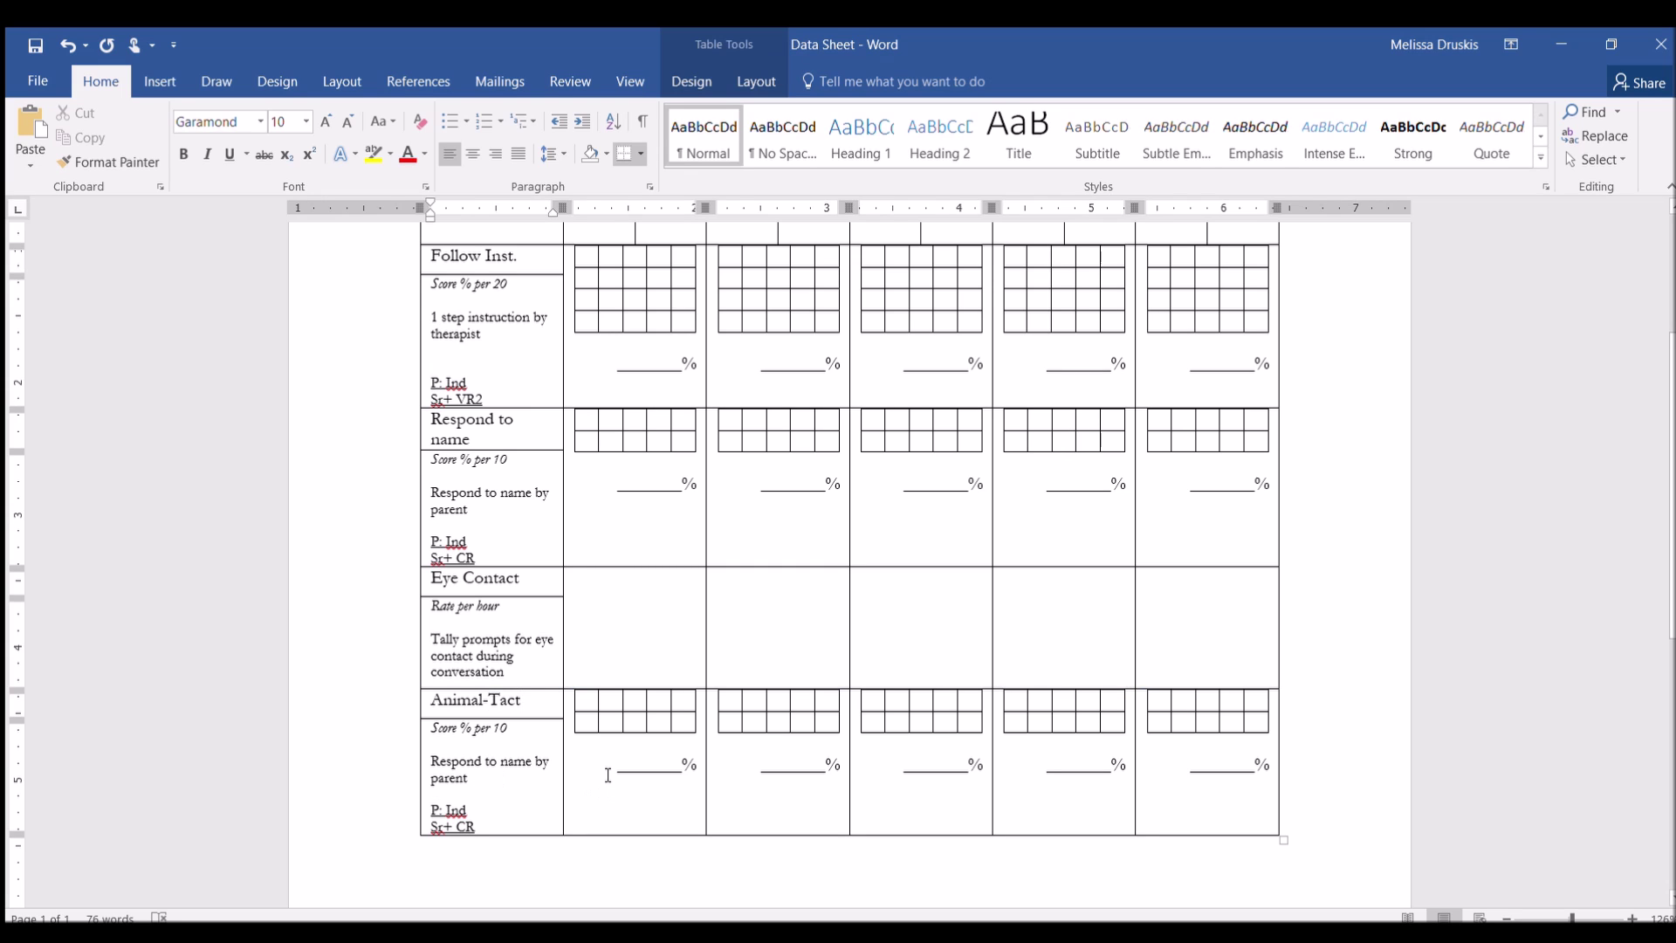
Duplicate the score grid and percentage line in the Animal-Tact row's first session cell
click(637, 759)
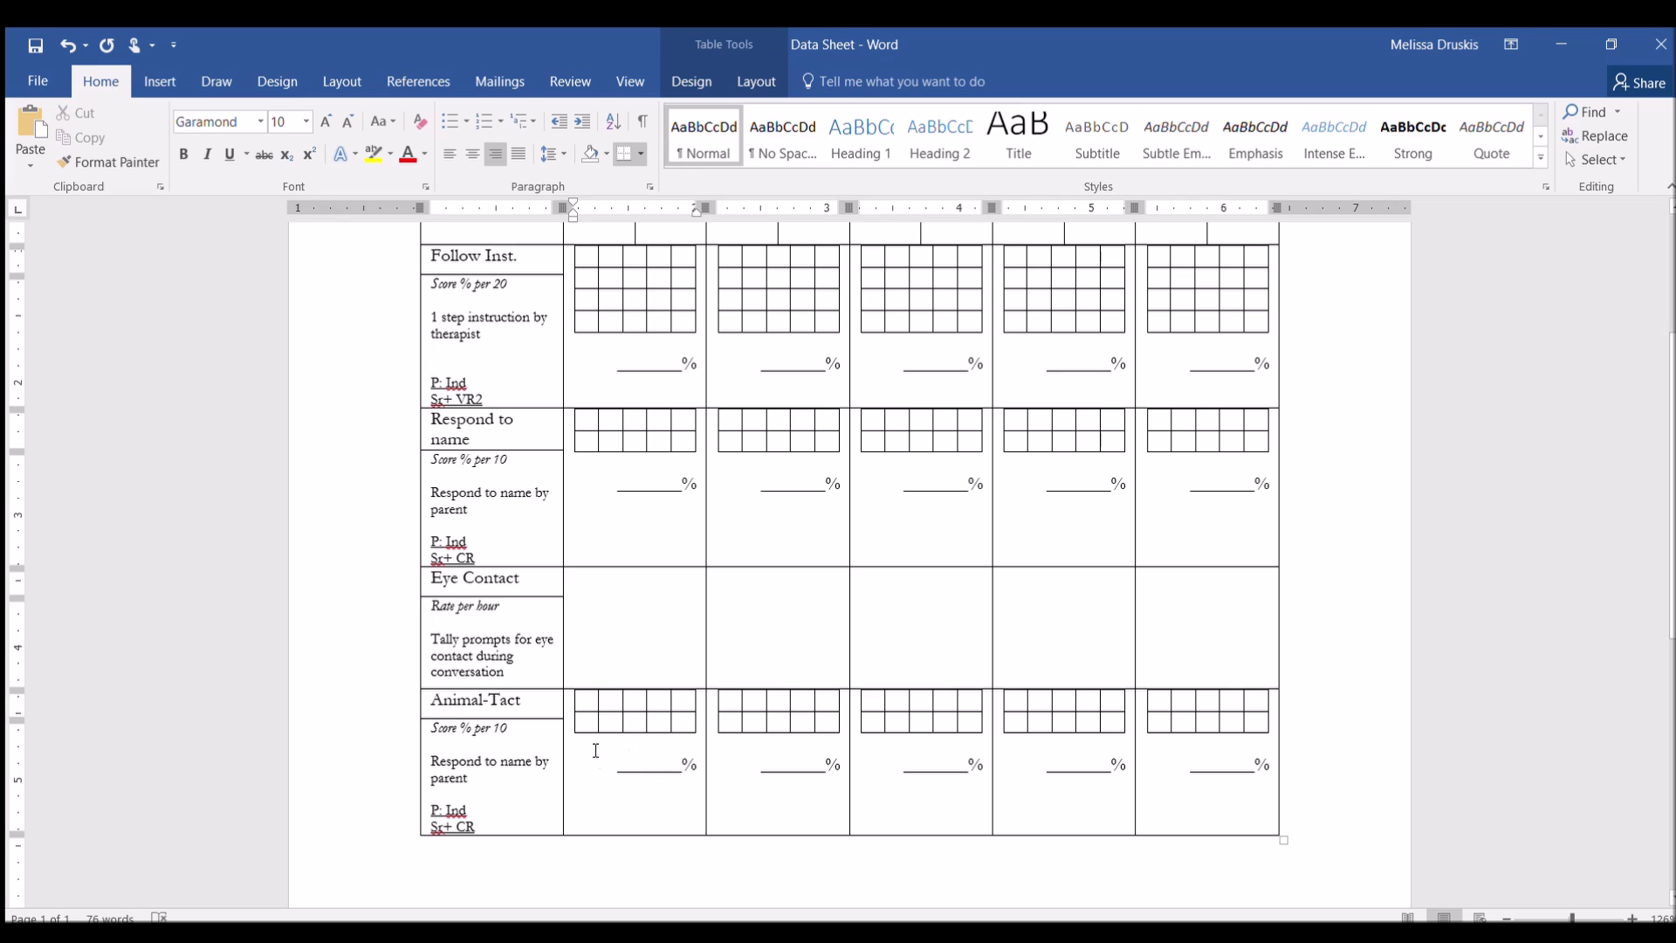
click(600, 756)
drag(706, 773, 656, 753)
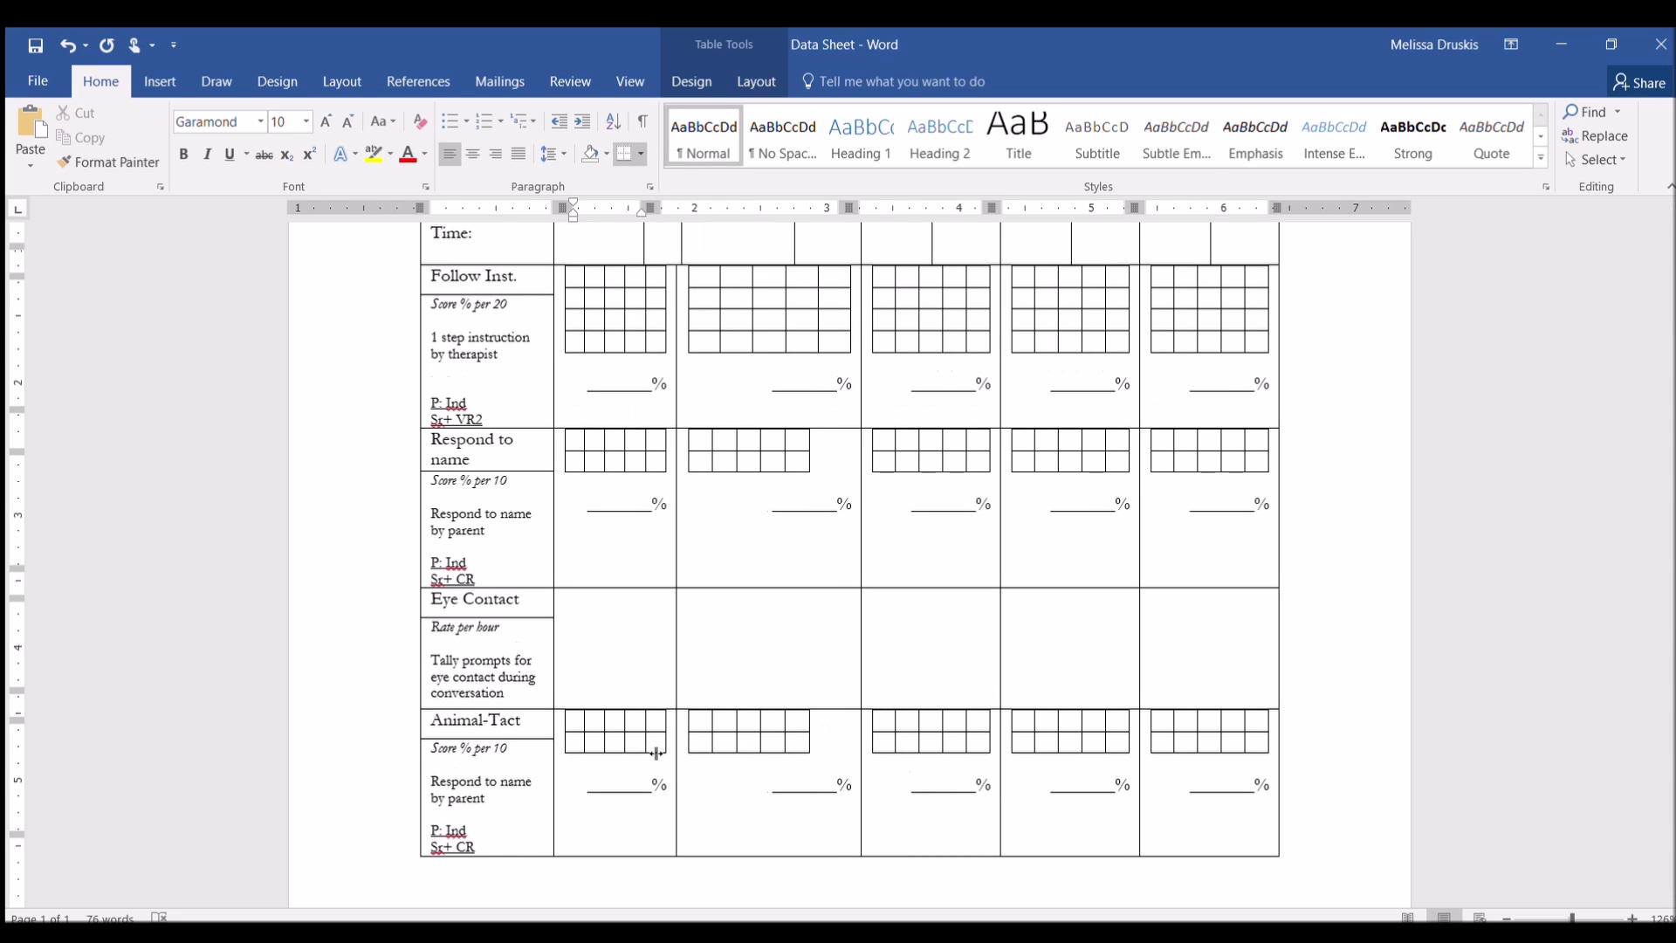
key(ctrl+z)
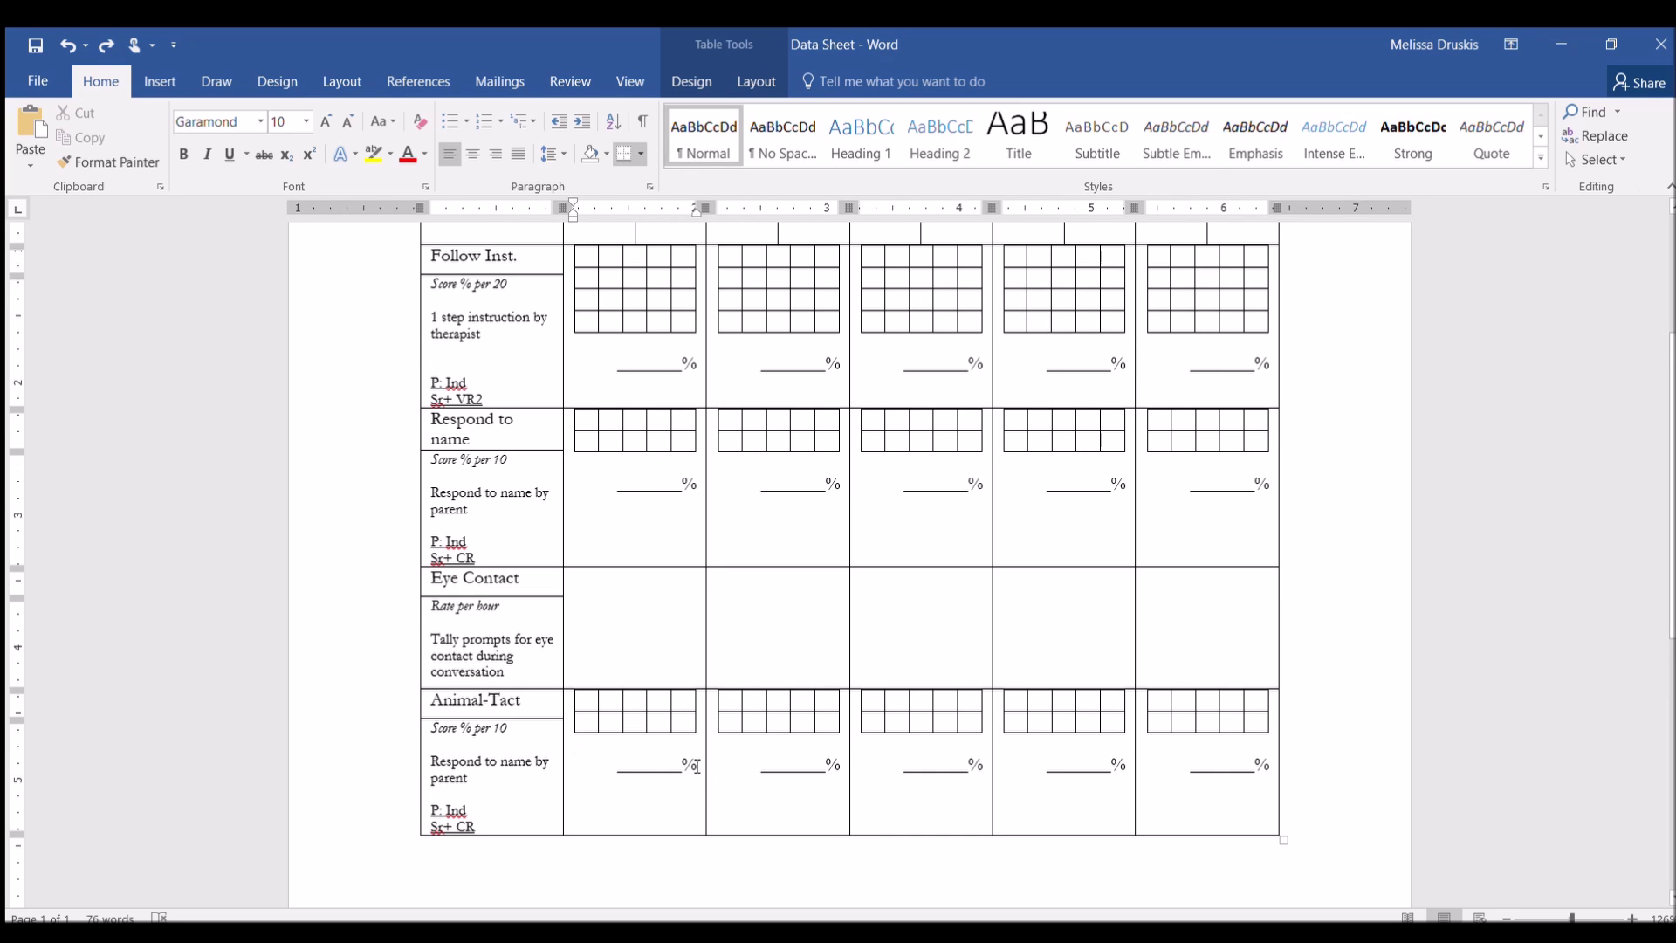
drag(697, 766, 578, 694)
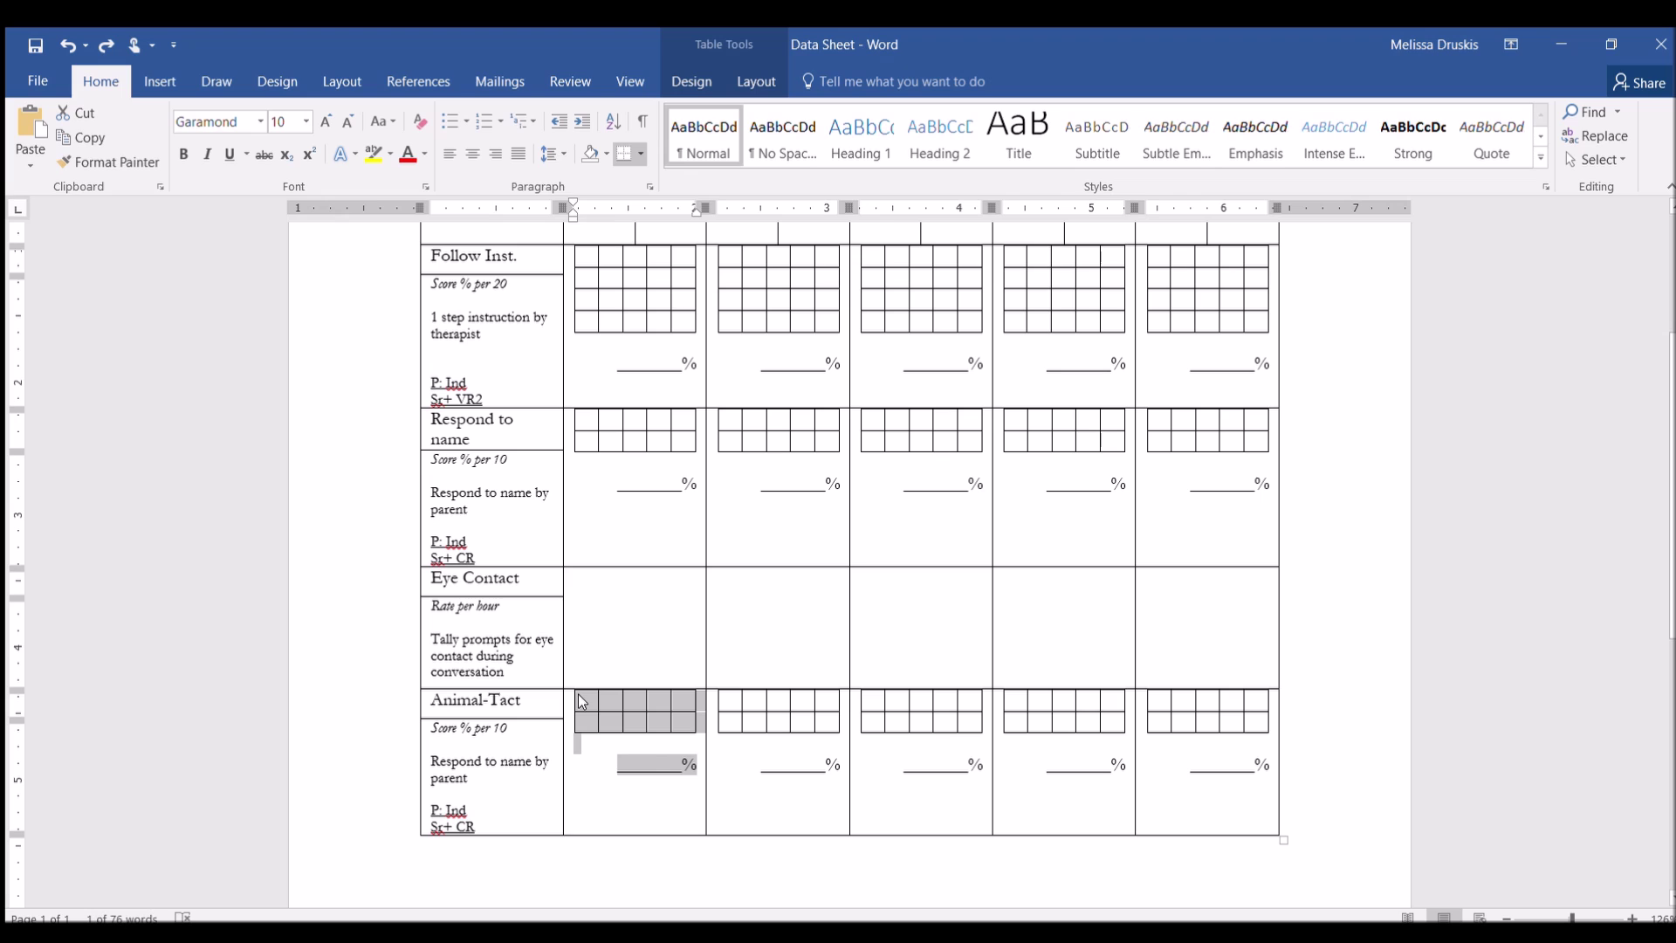
click(630, 797)
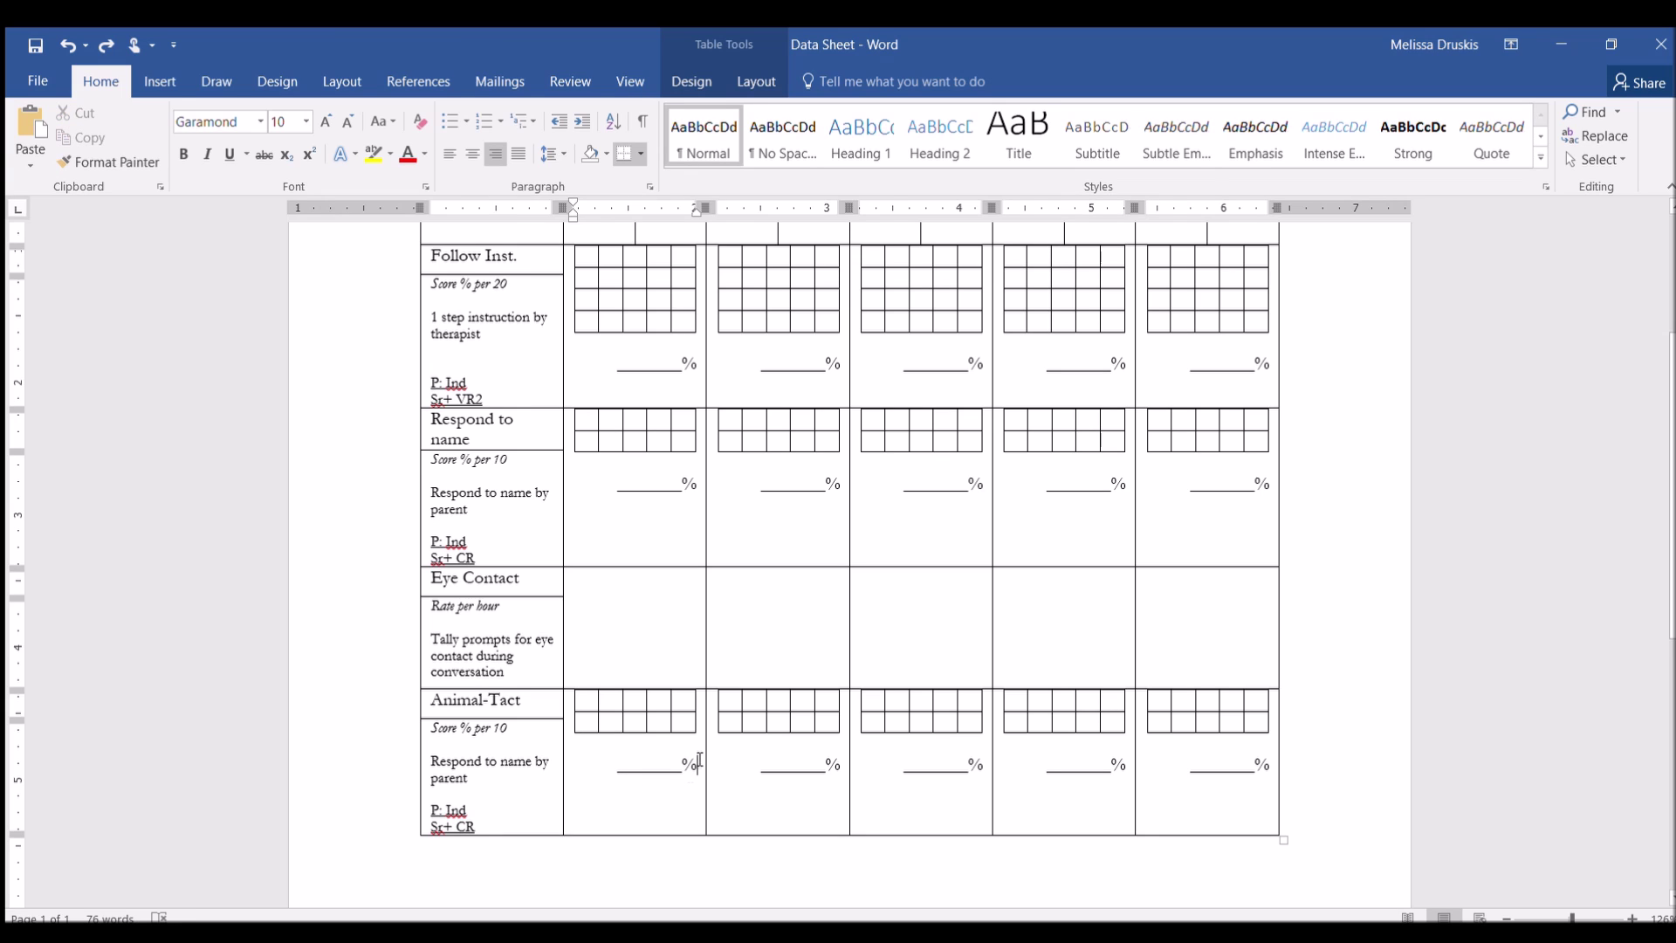
key(Return)
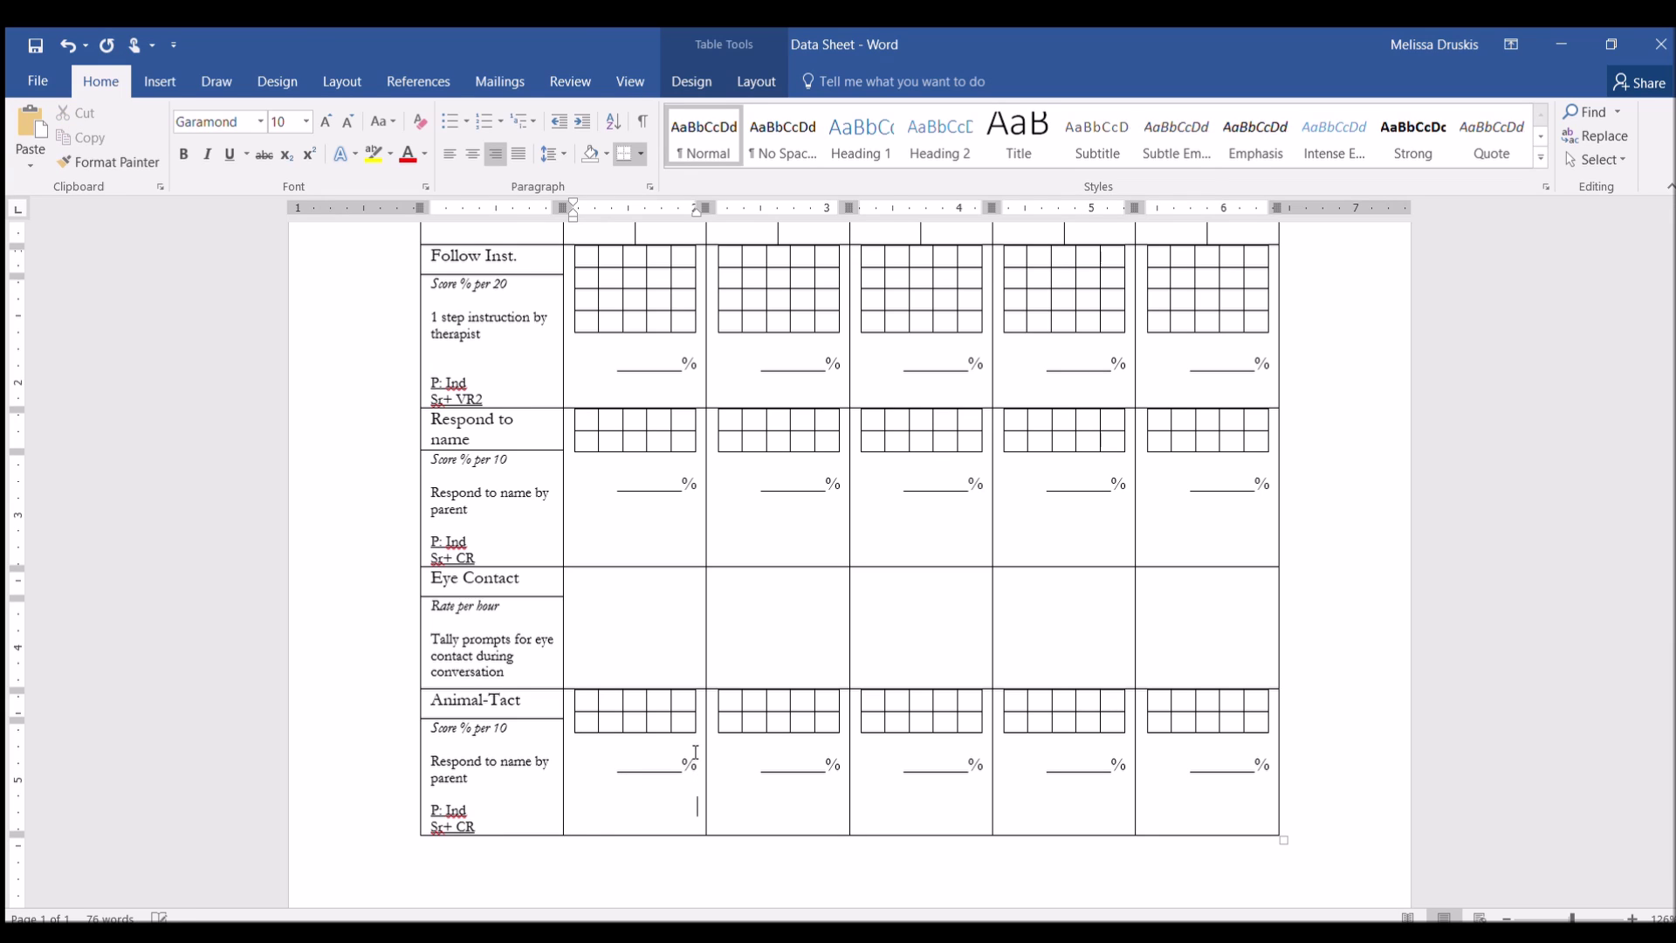
key(ctrl+v)
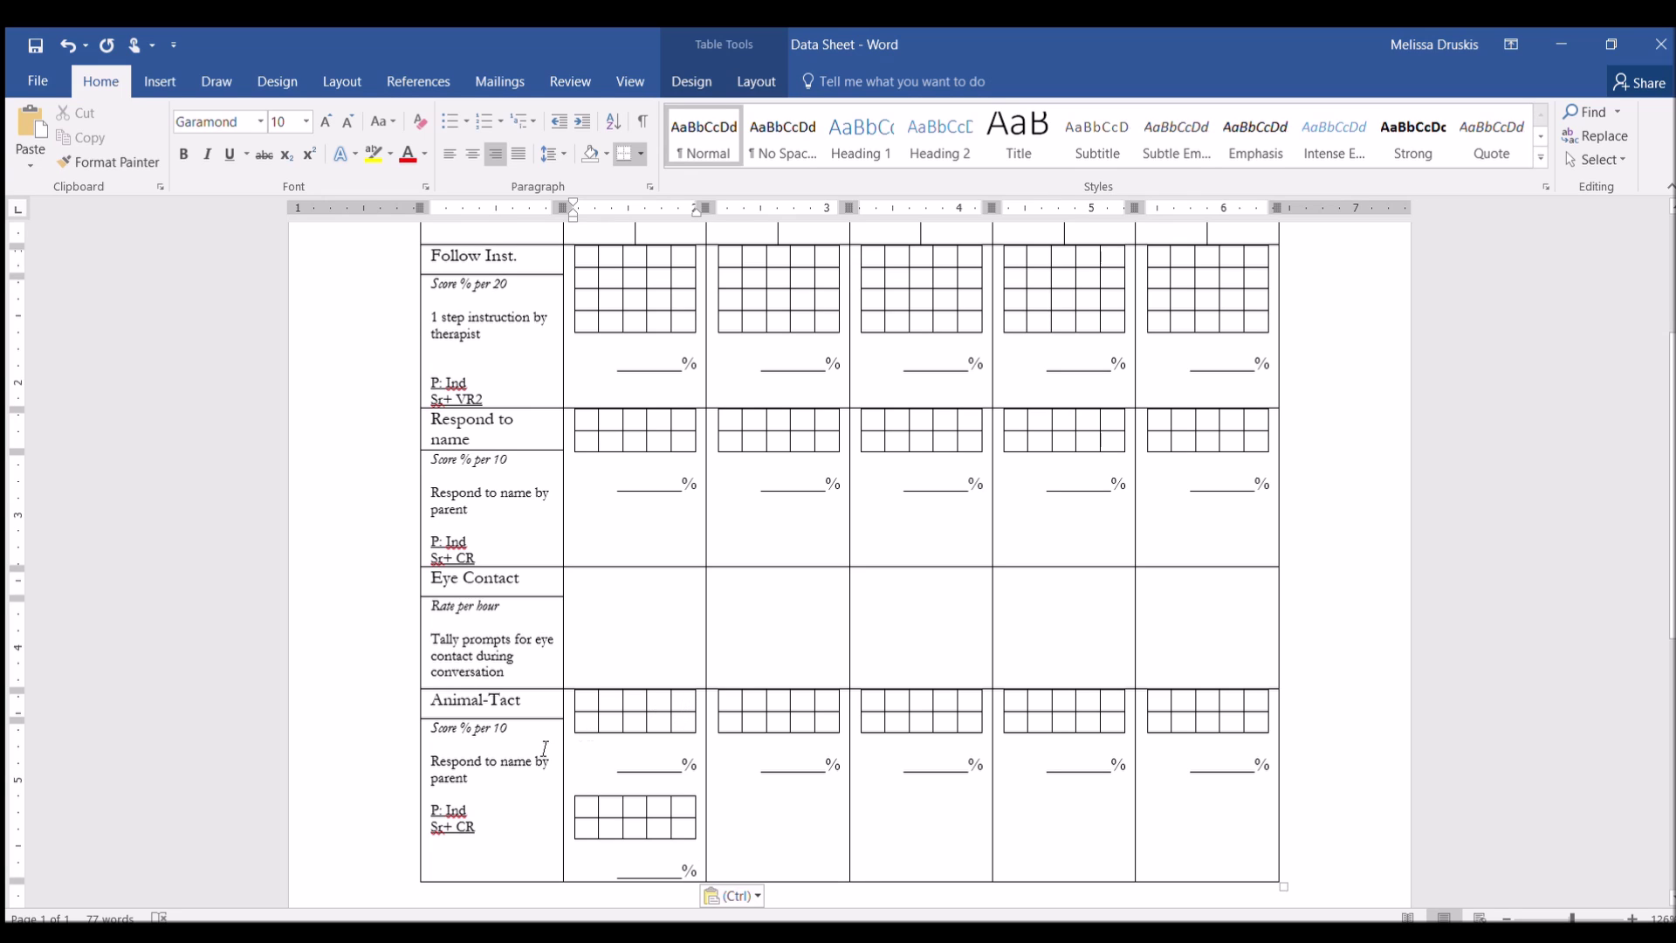
Edit the Animal-Tact notes: 'per target', 'Target 1: Sheep', 'Target 2: Duck', 'P: Partial Verbal'
click(532, 730)
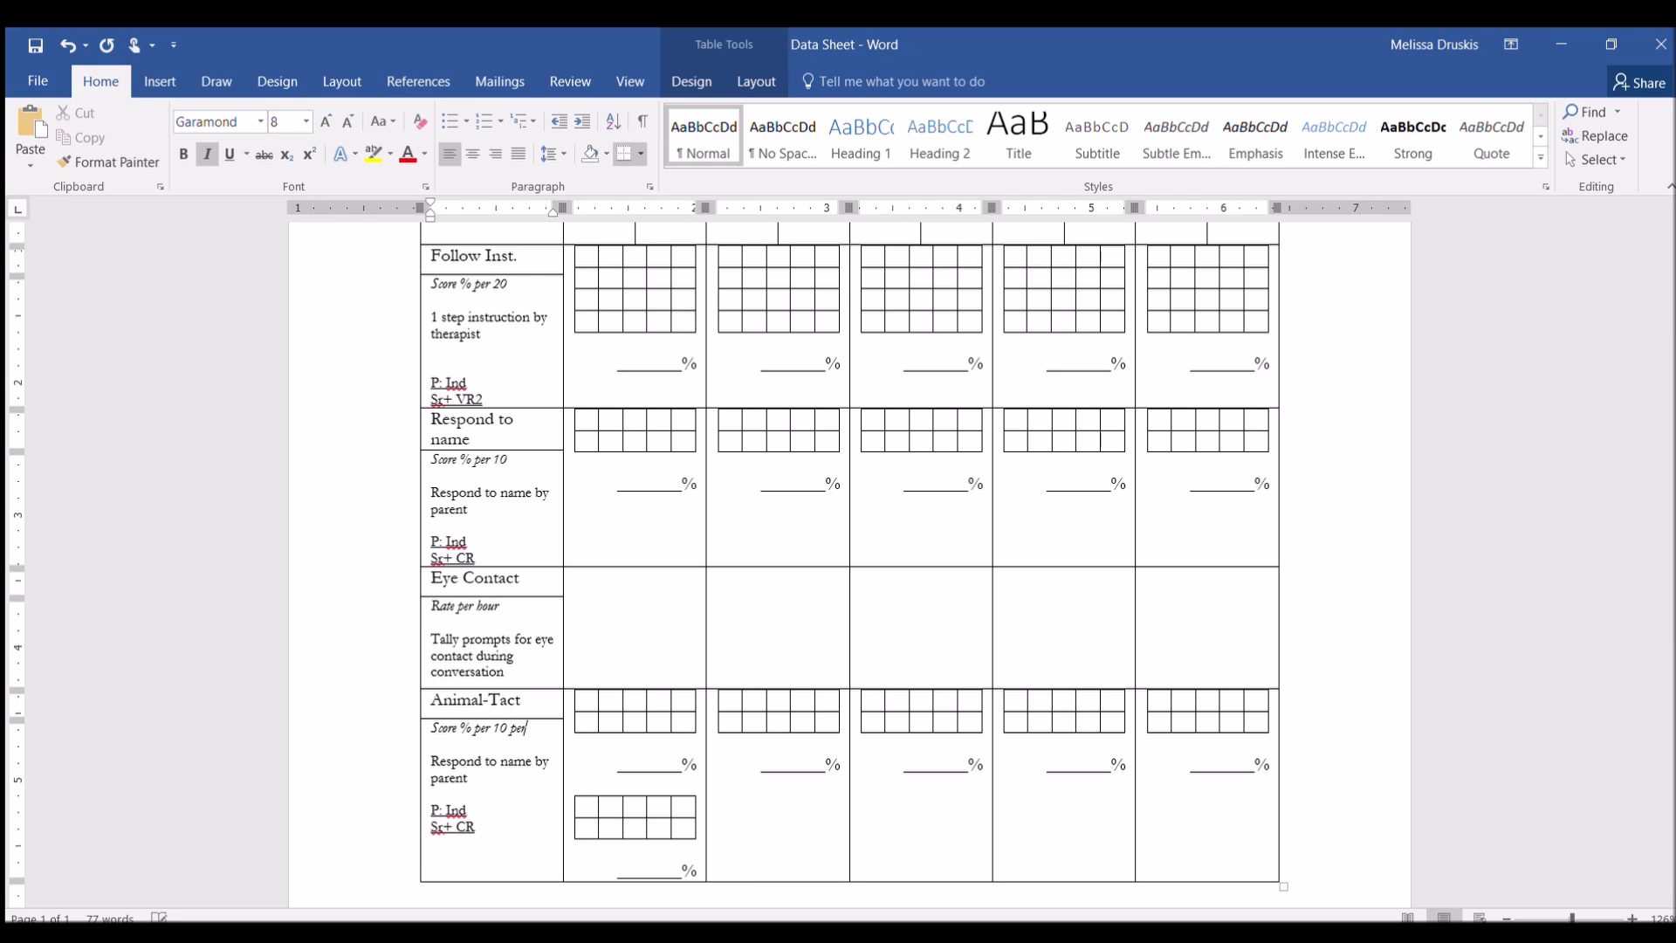
text(per target)
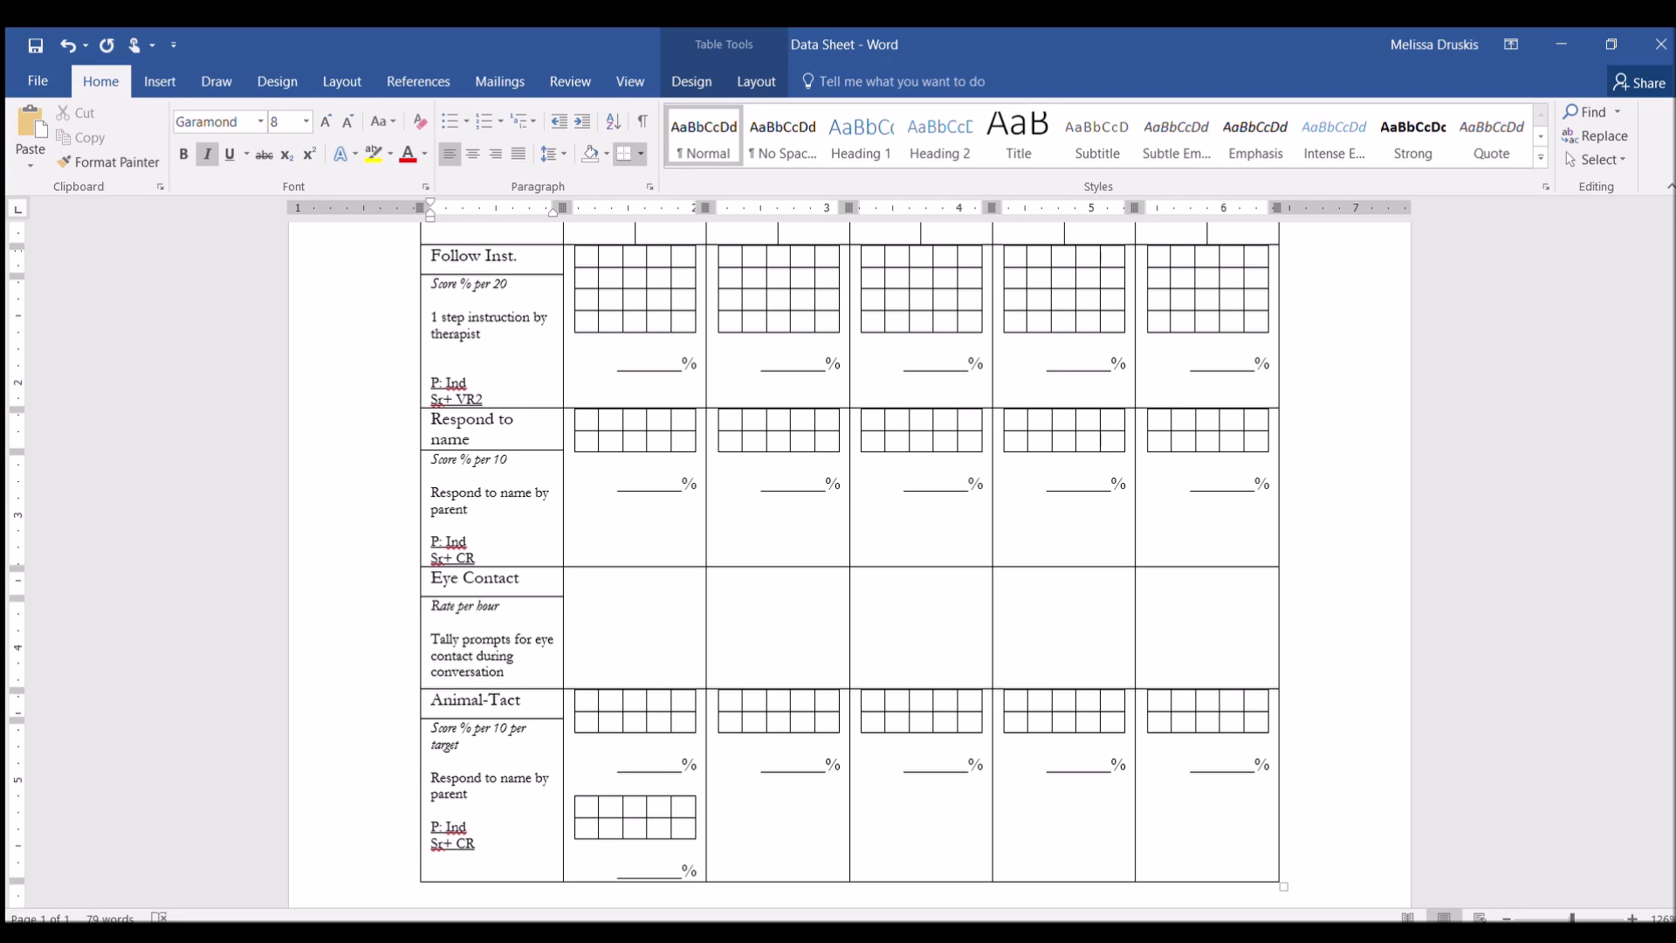
triple_click(454, 788)
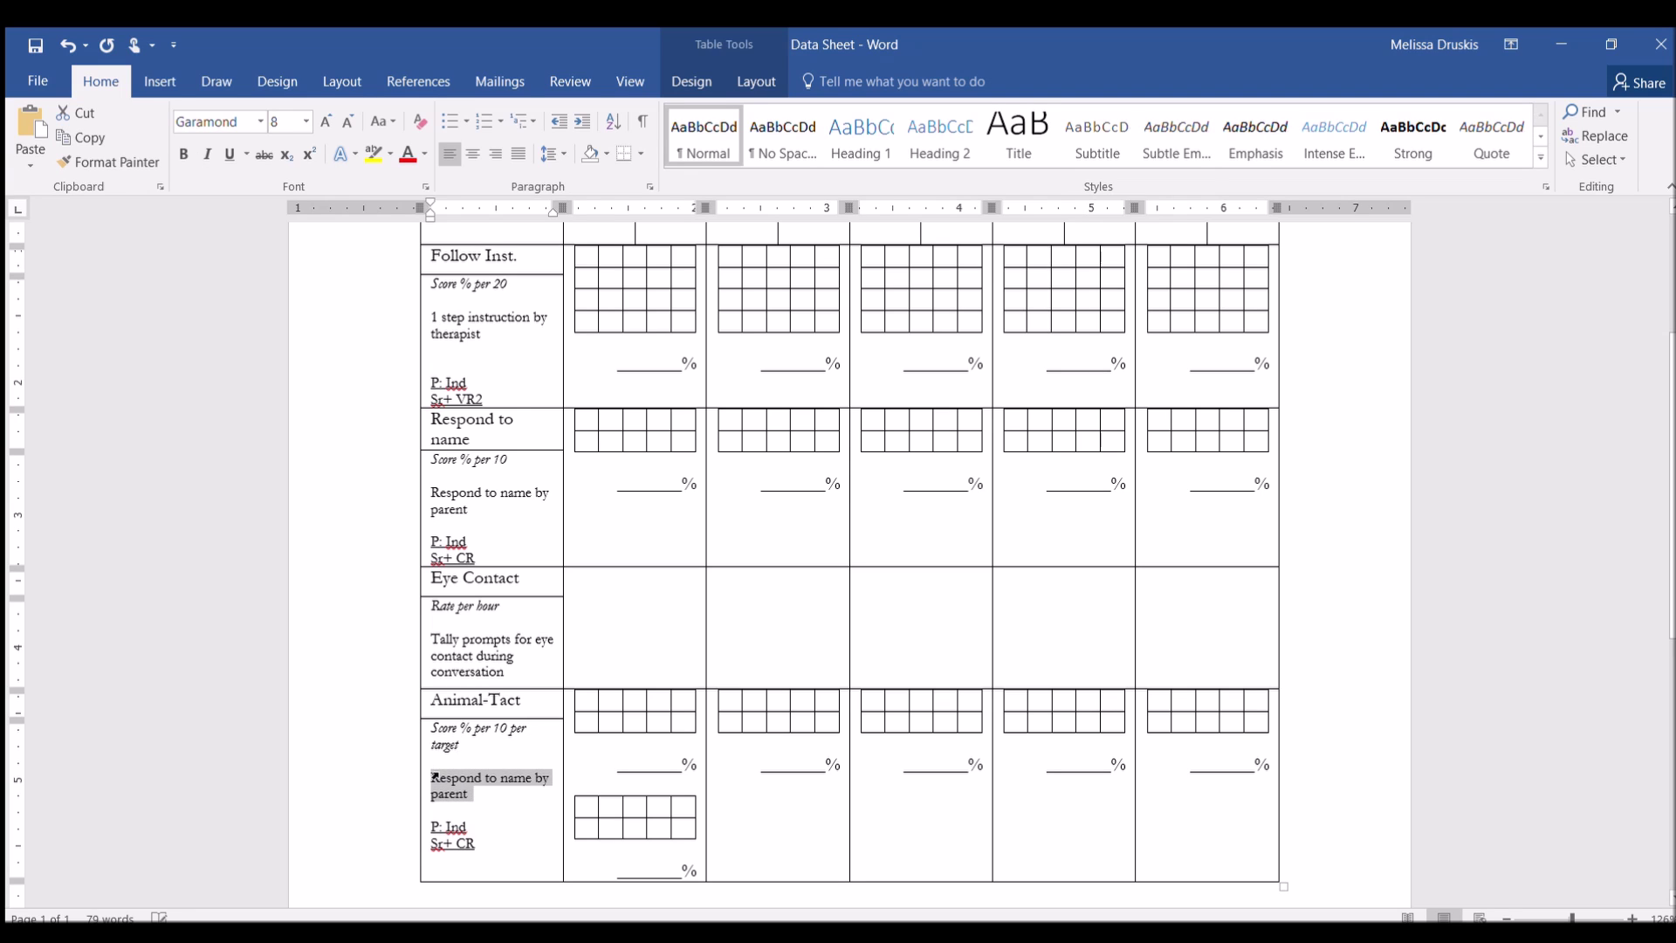
key(BackSpace)
text(Target)
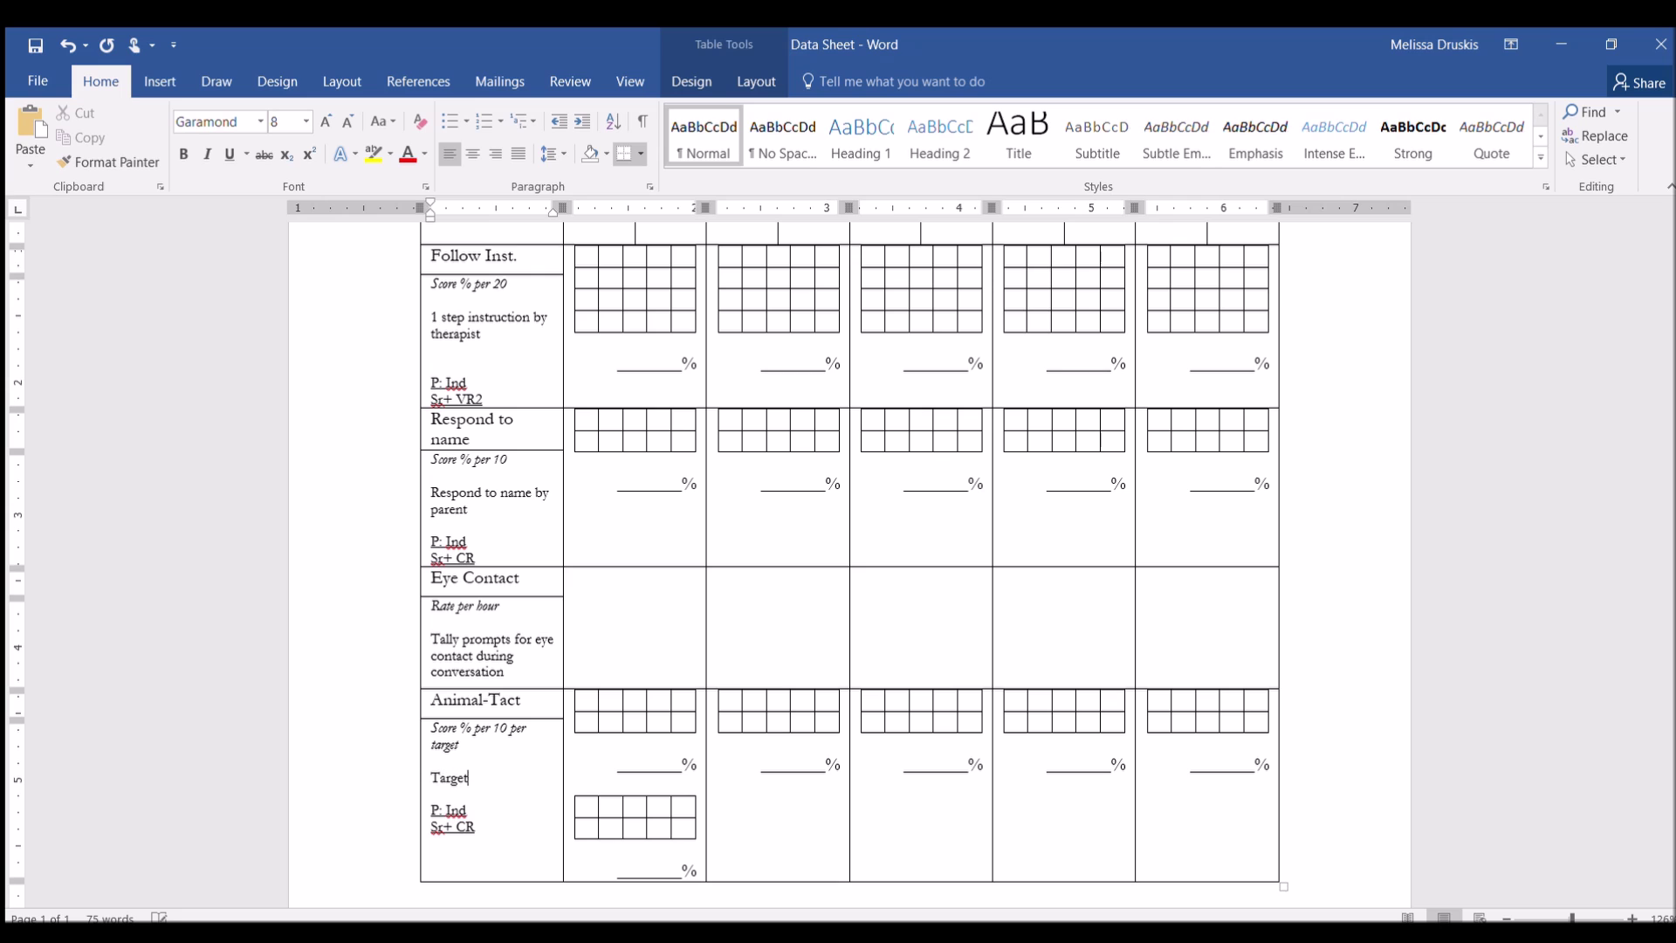
text( 1: Sheep)
key(Return)
text(Targ)
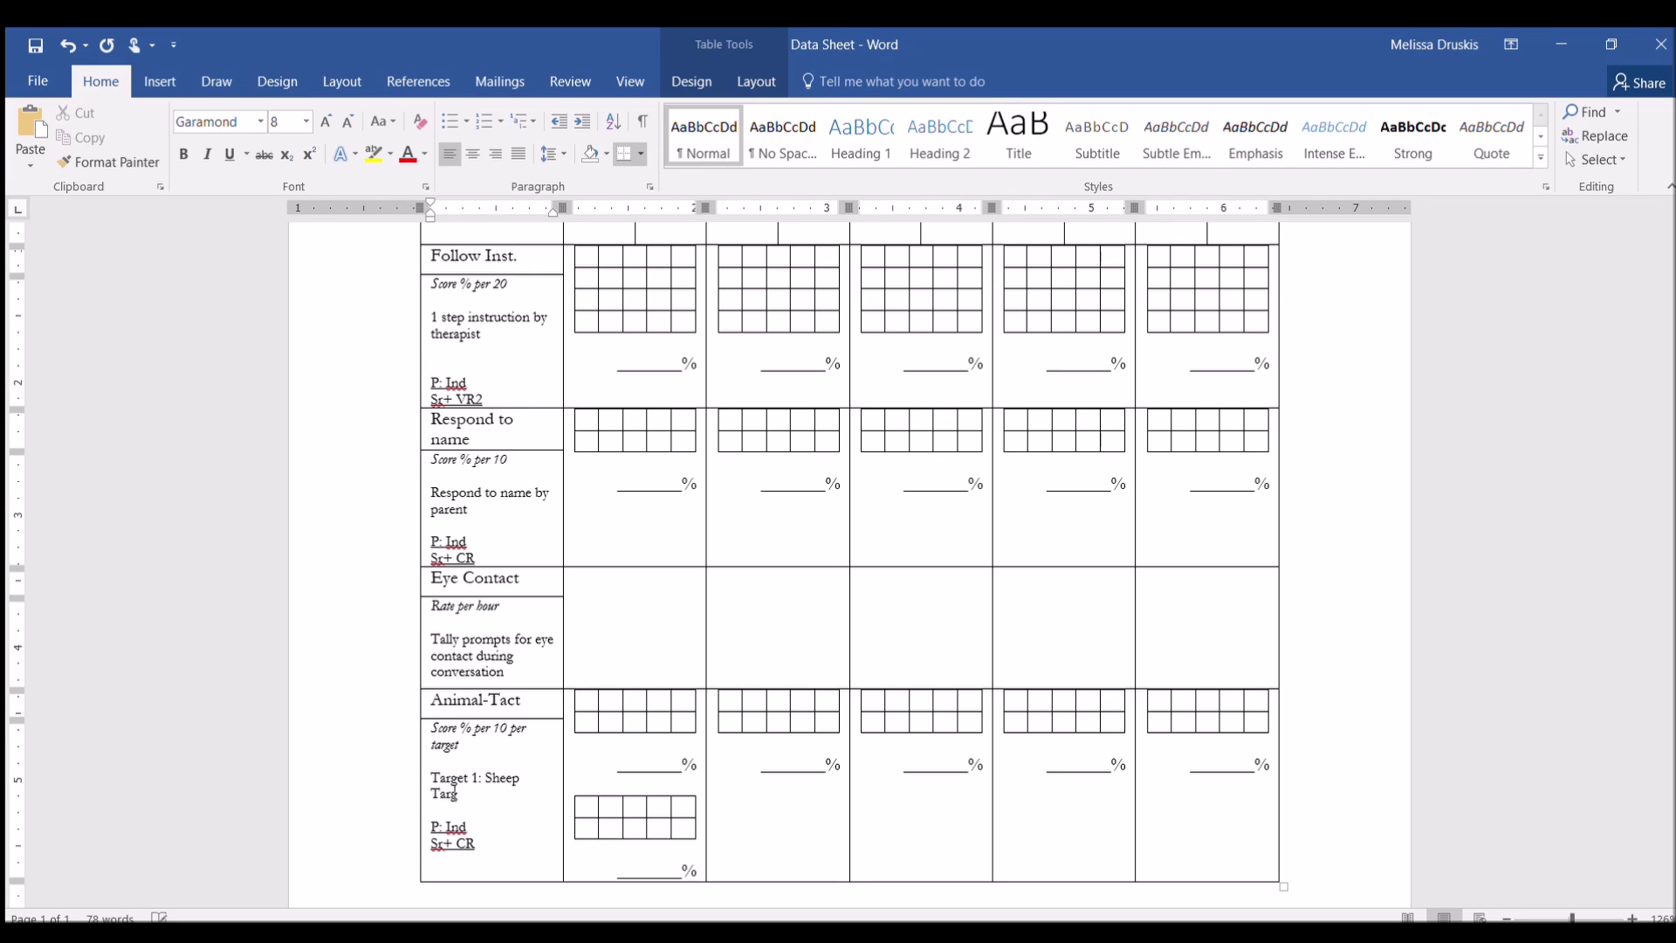
text(et 2: Duck)
click(466, 824)
drag(466, 824, 441, 826)
text(Partial Verbal)
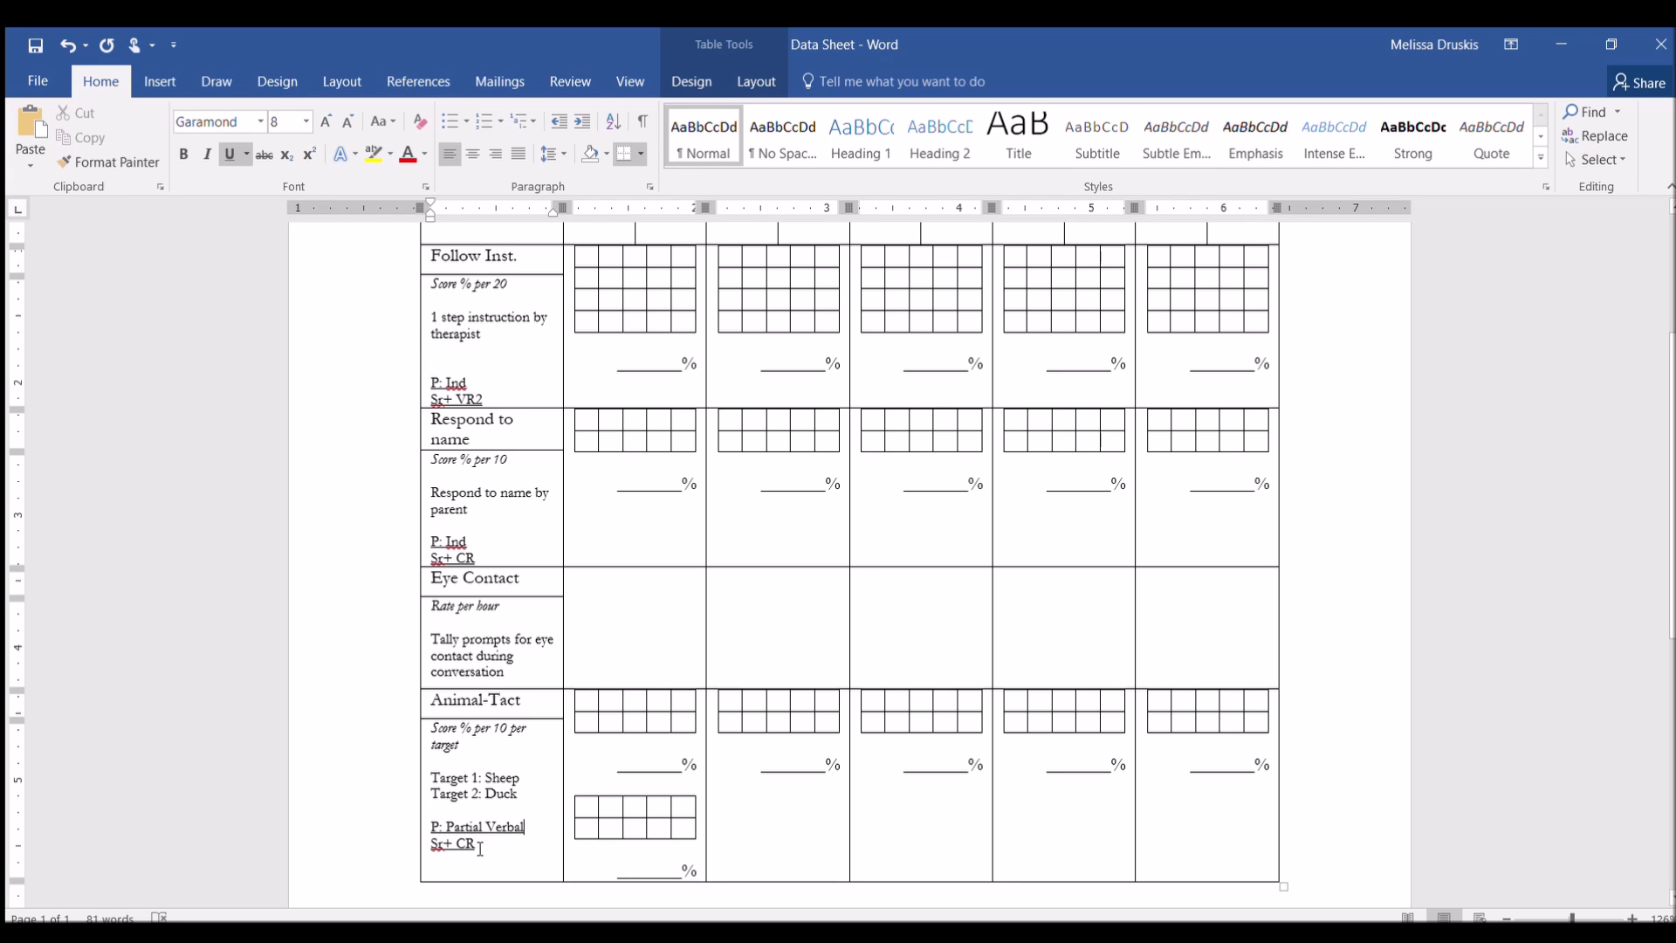
Add a non-italic line SD: "What animal is this?" above the Animal-Tact targets
click(475, 765)
key(Return)
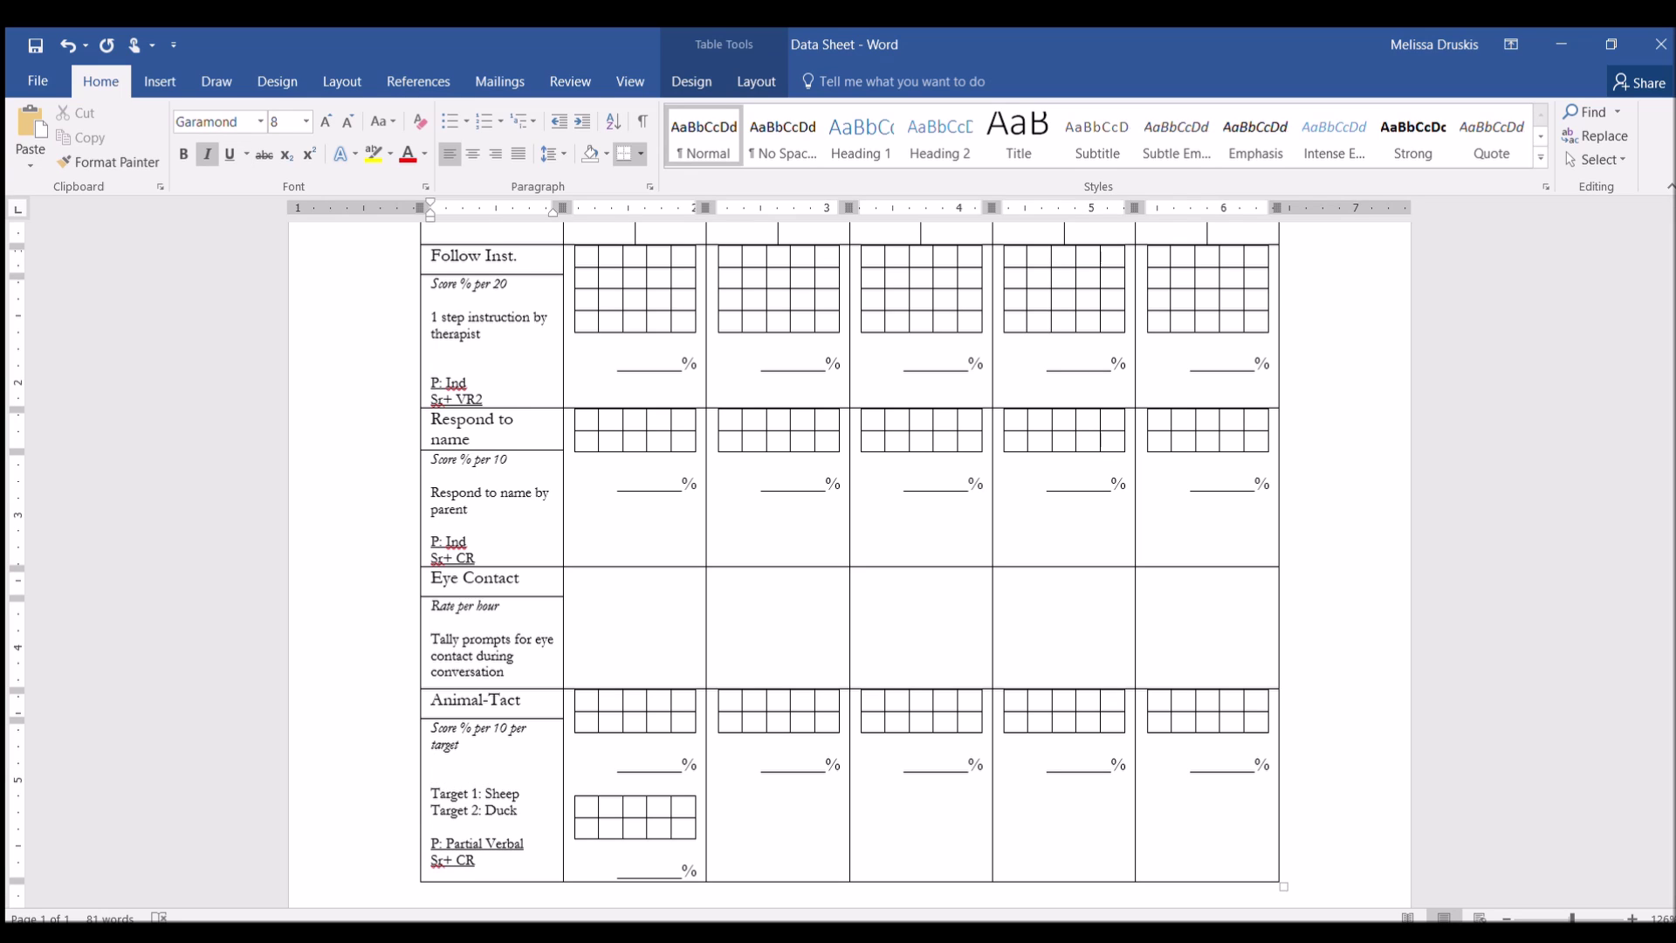
key(ctrl+i)
text(SD: "What animal is this?)
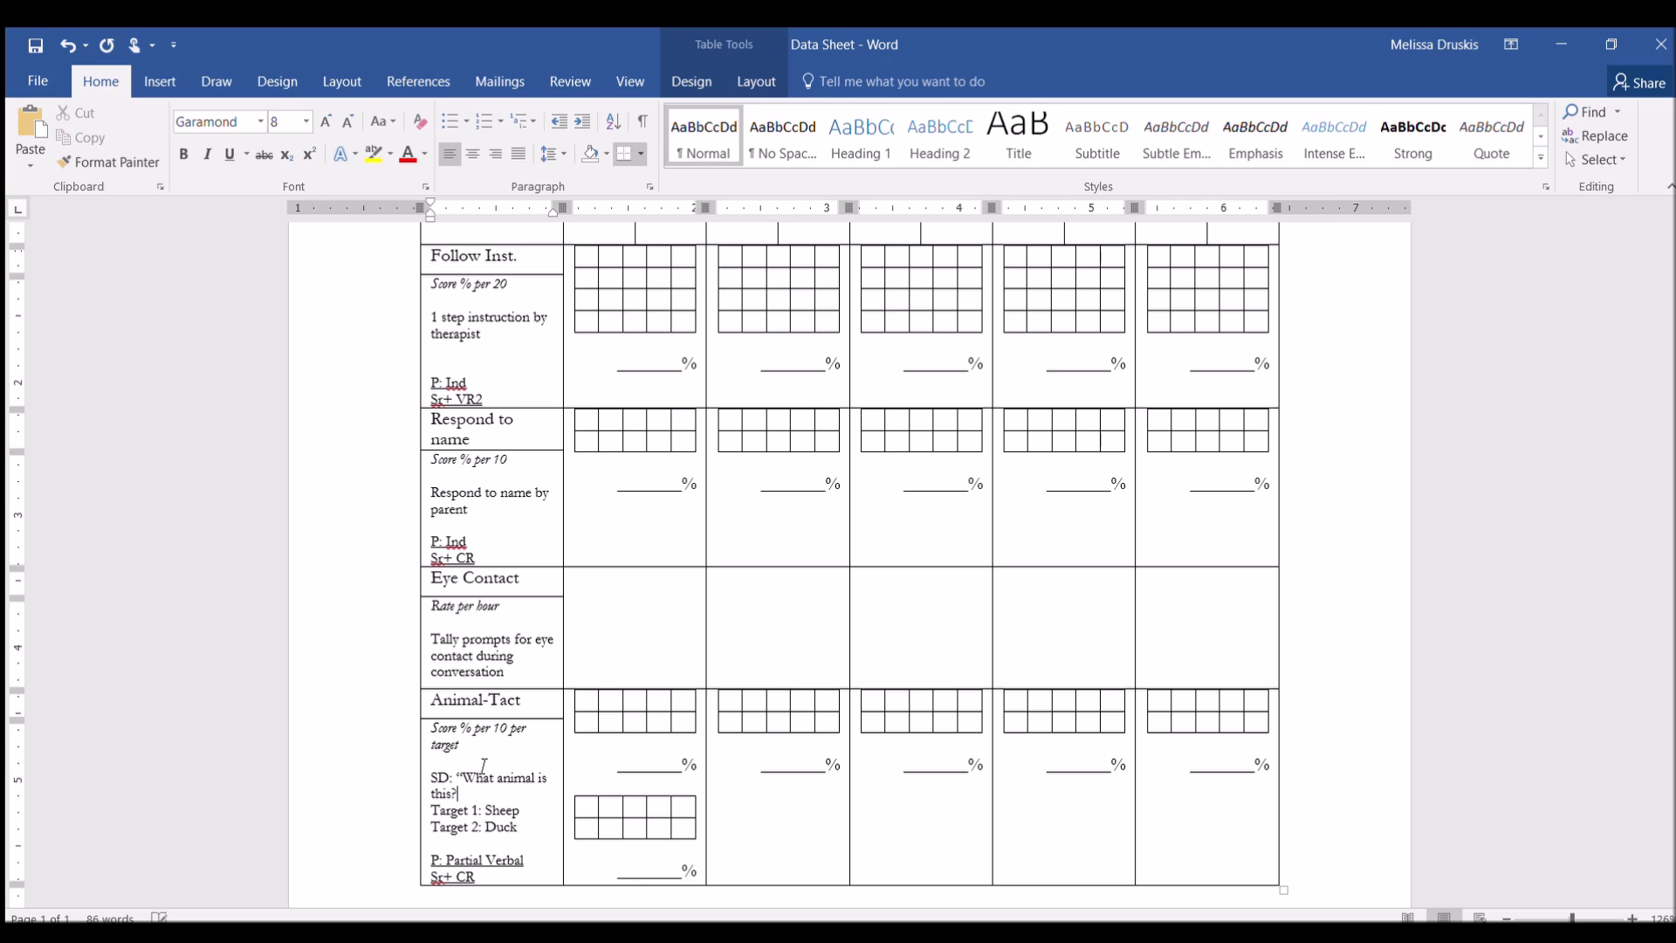
text(")
key(Return)
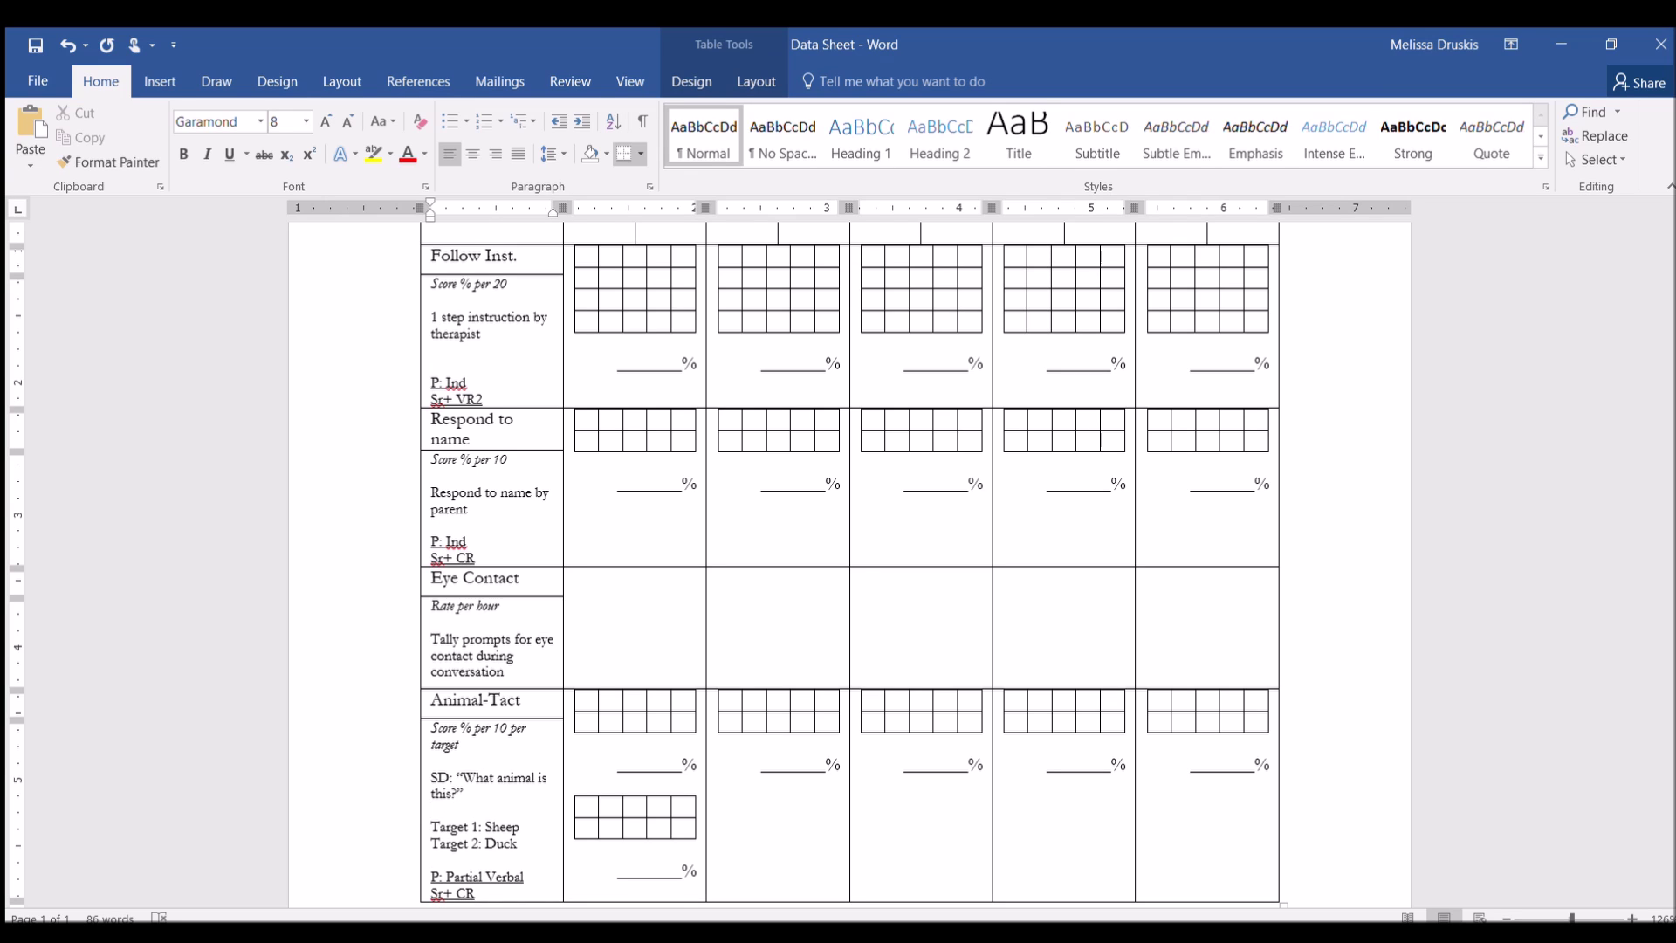
Label the first small grid "Target" in 8 pt text
click(609, 746)
text(Tar)
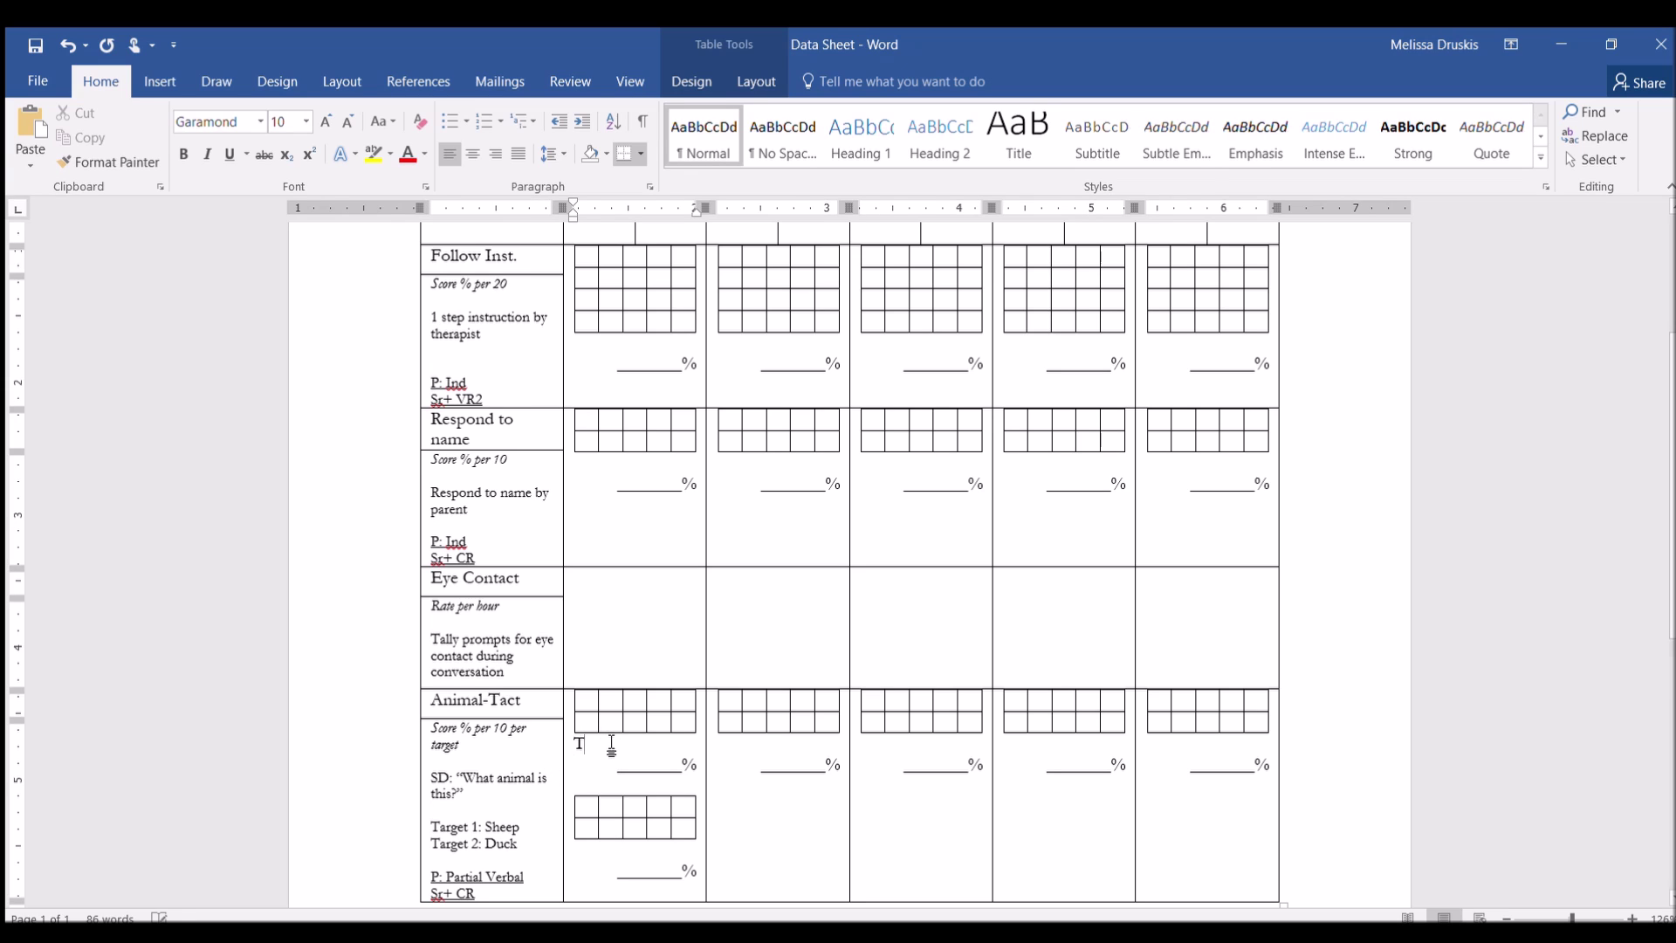
key(BackSpace)
key(BackSpace)
key(BackSpace)
click(295, 125)
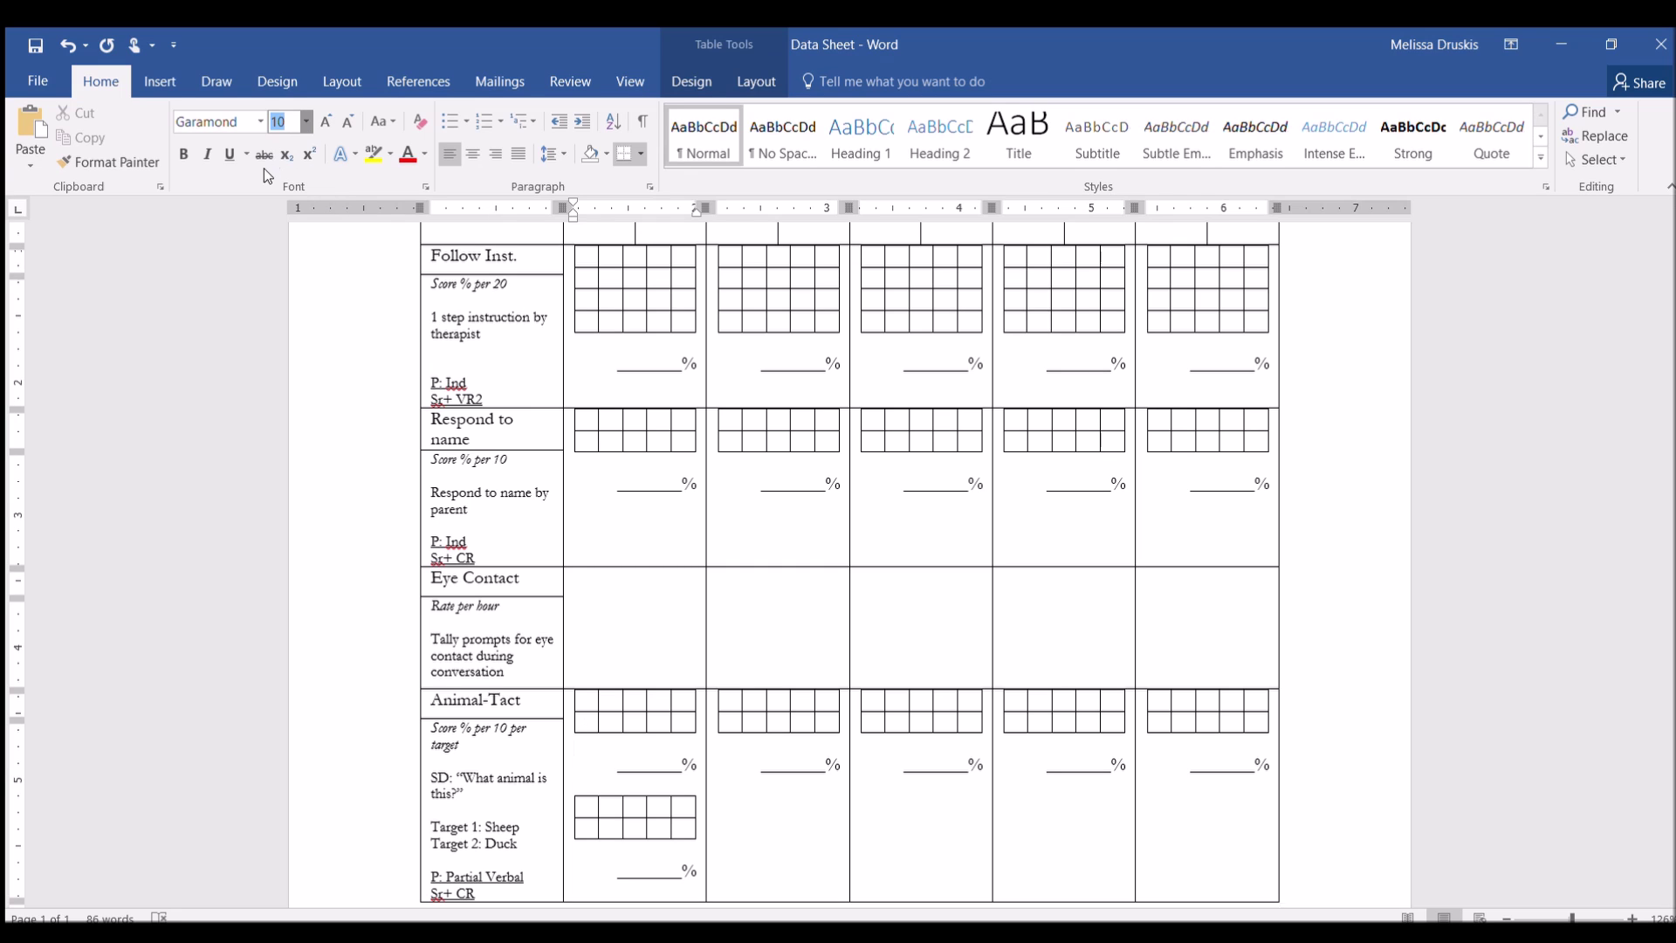
text(8)
key(Return)
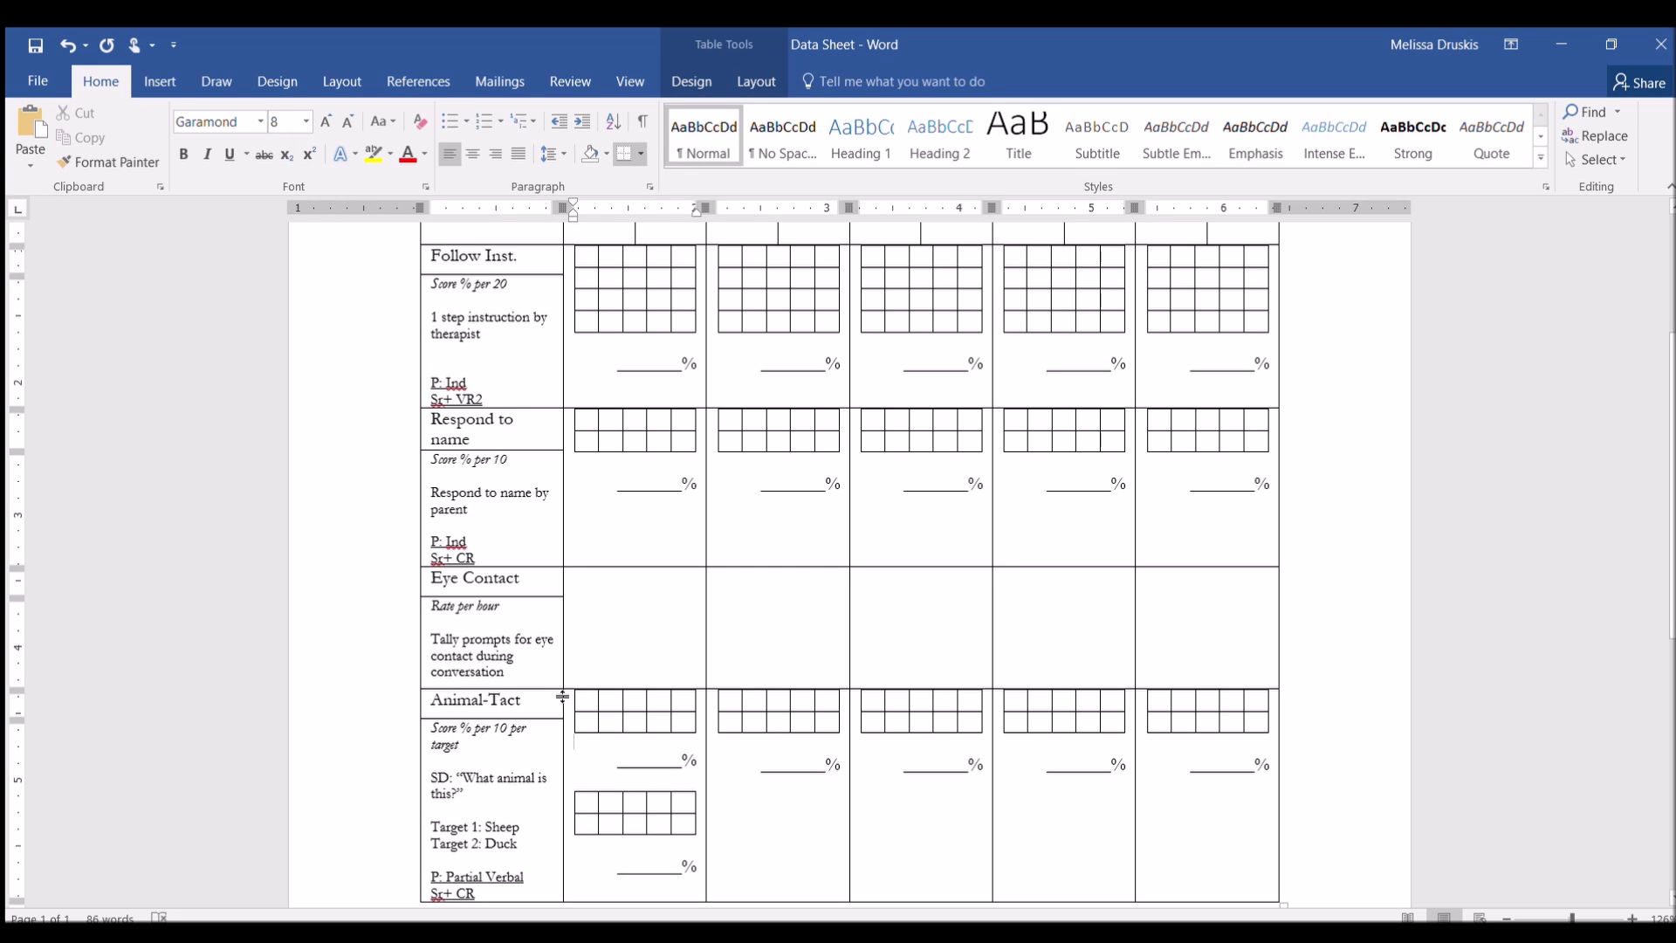
text(Target 1)
Label the second grid "Target 2" and shrink it to 8 pt
click(624, 840)
text(Target)
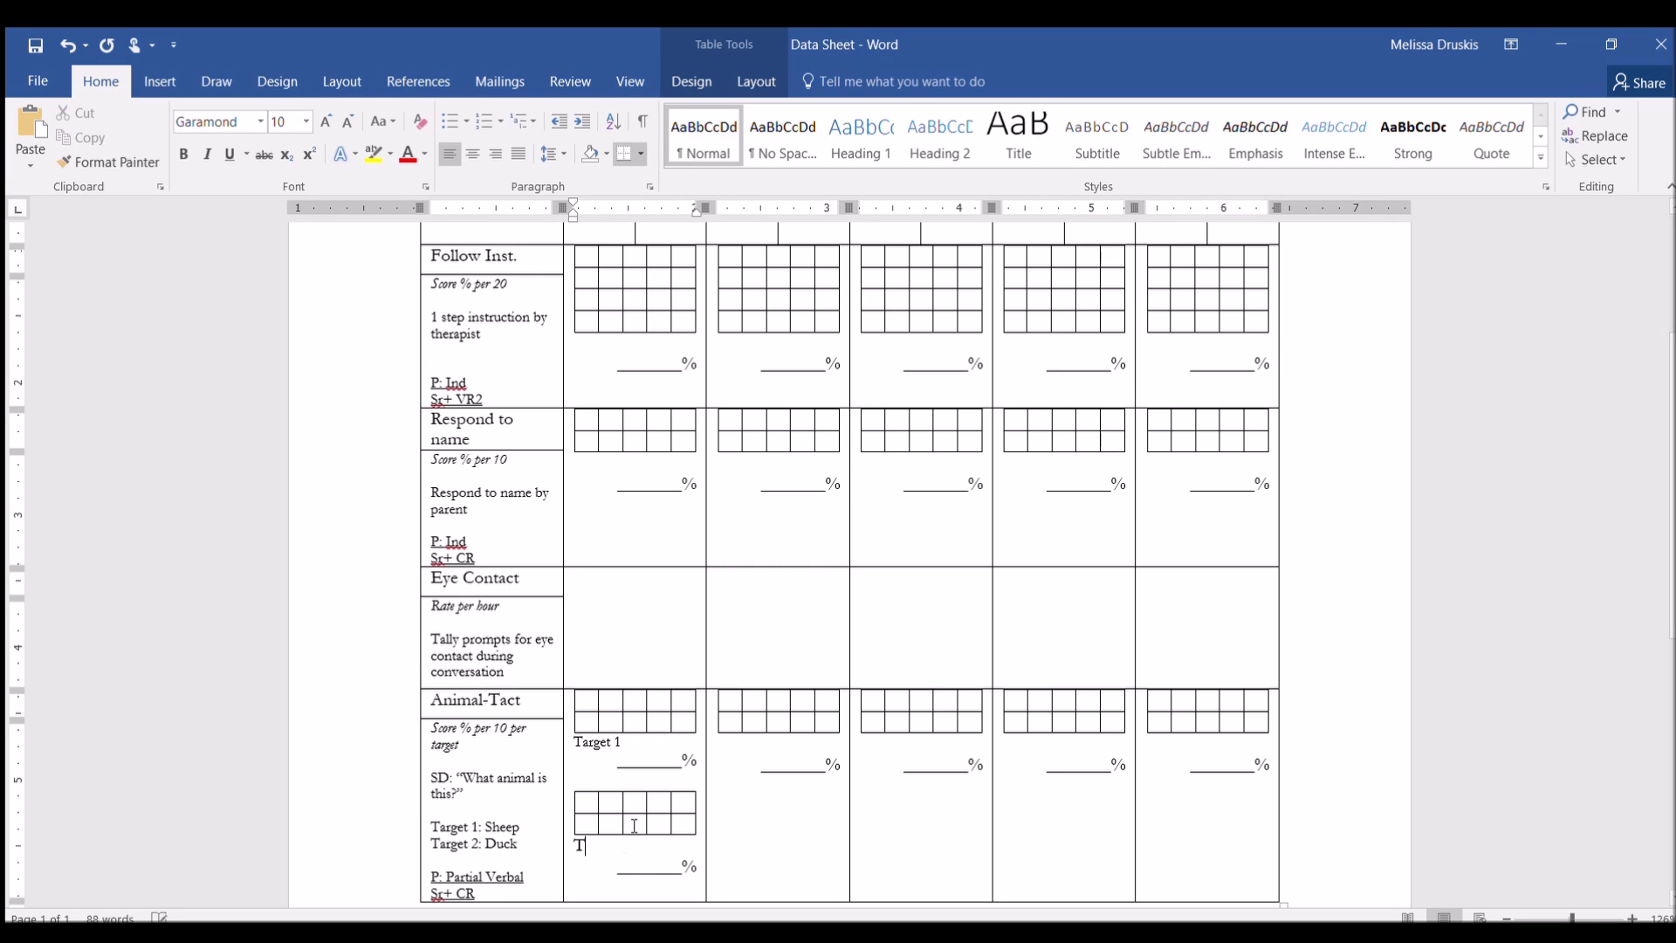
text( 2)
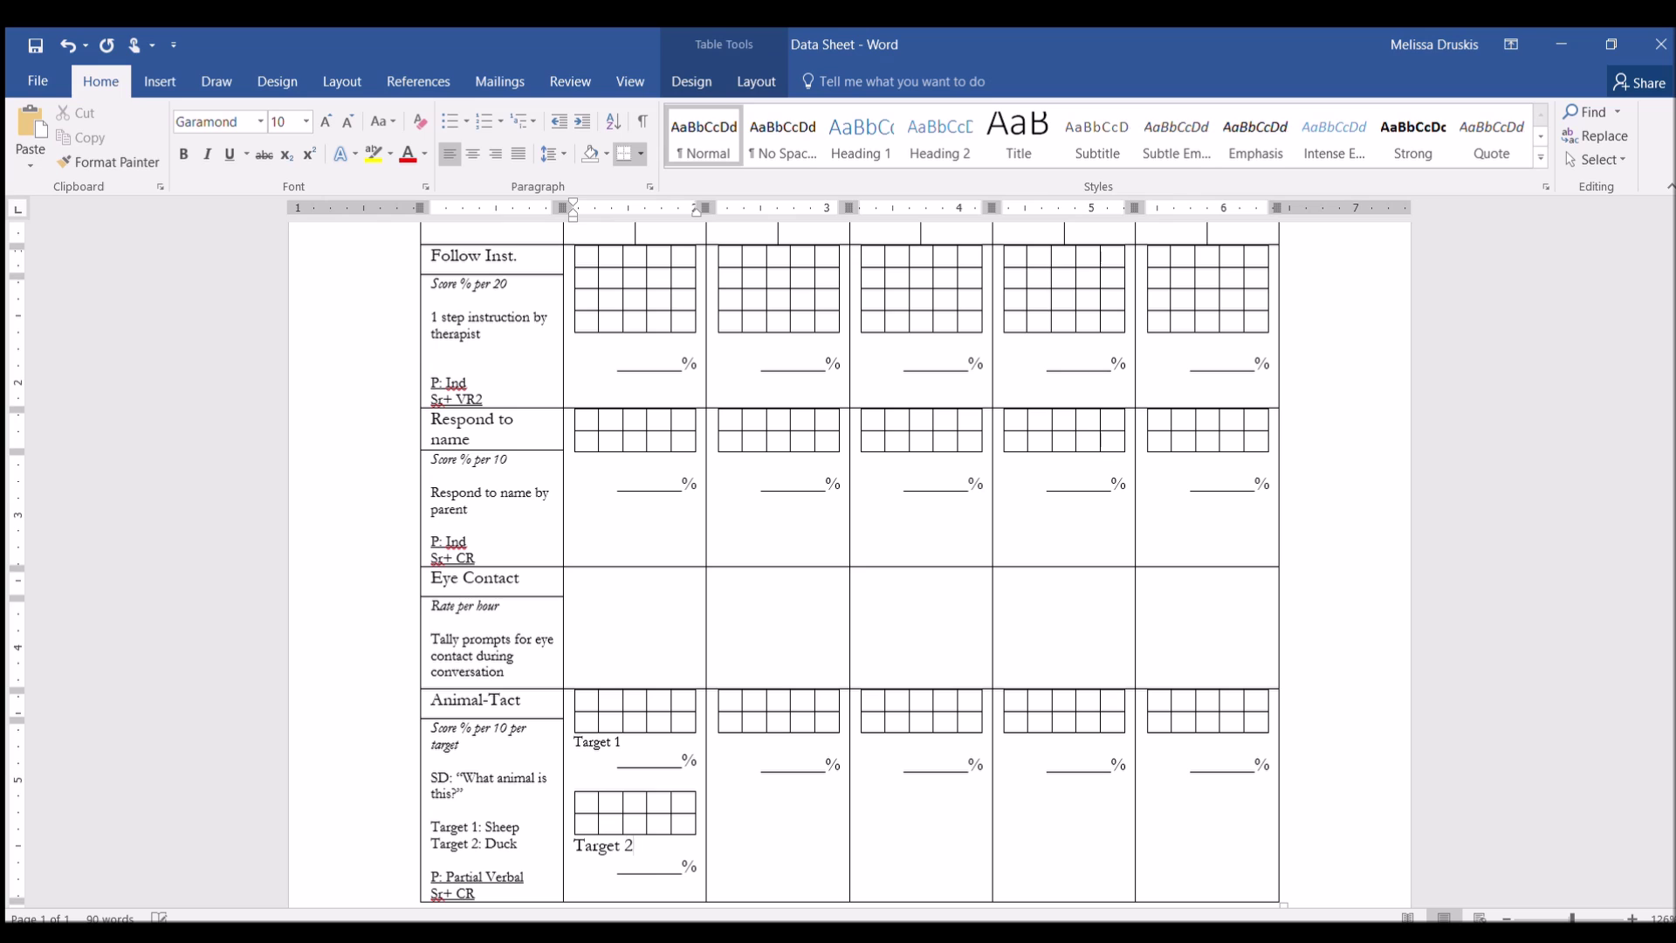
drag(643, 851, 569, 836)
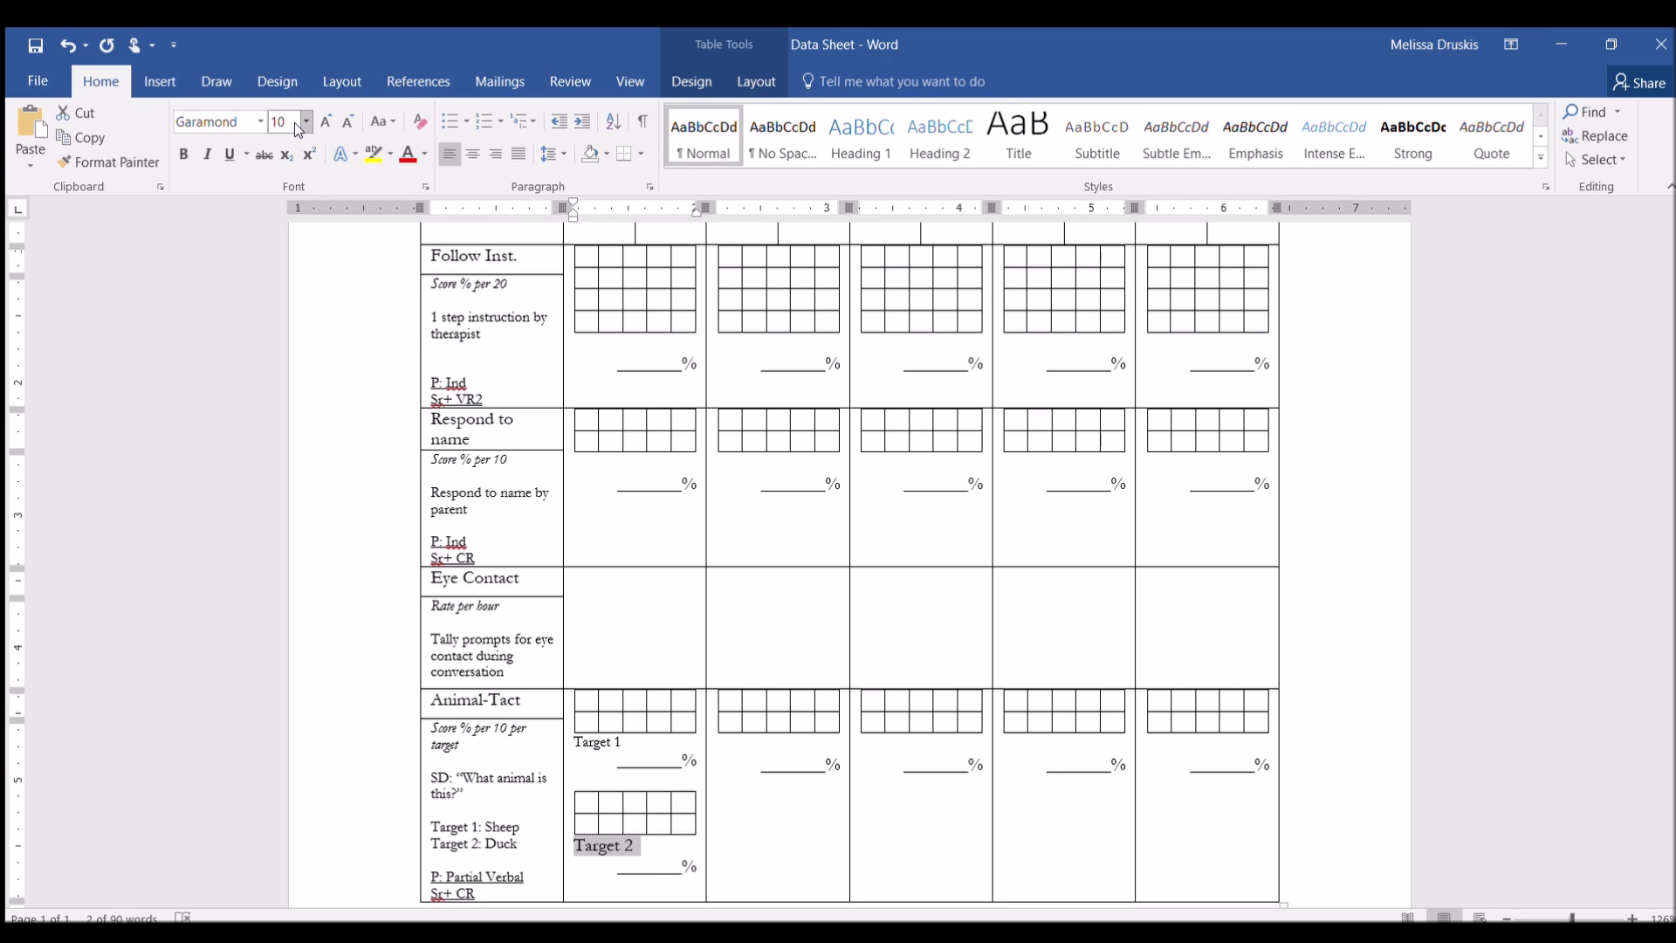
text(8)
key(Return)
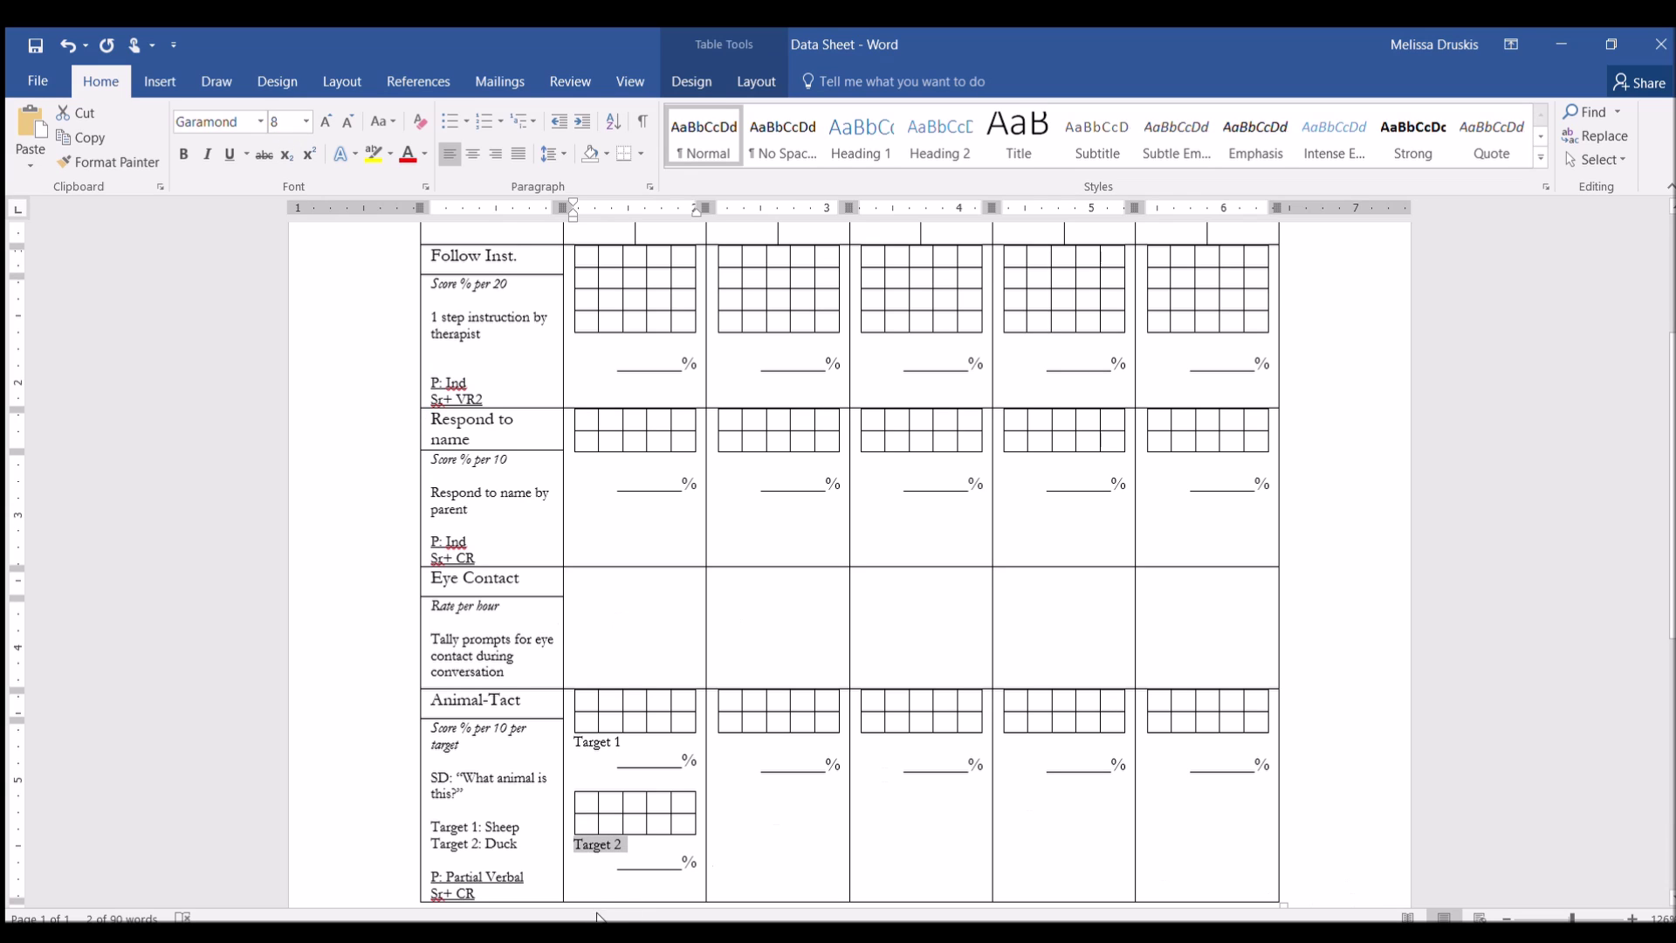
click(533, 834)
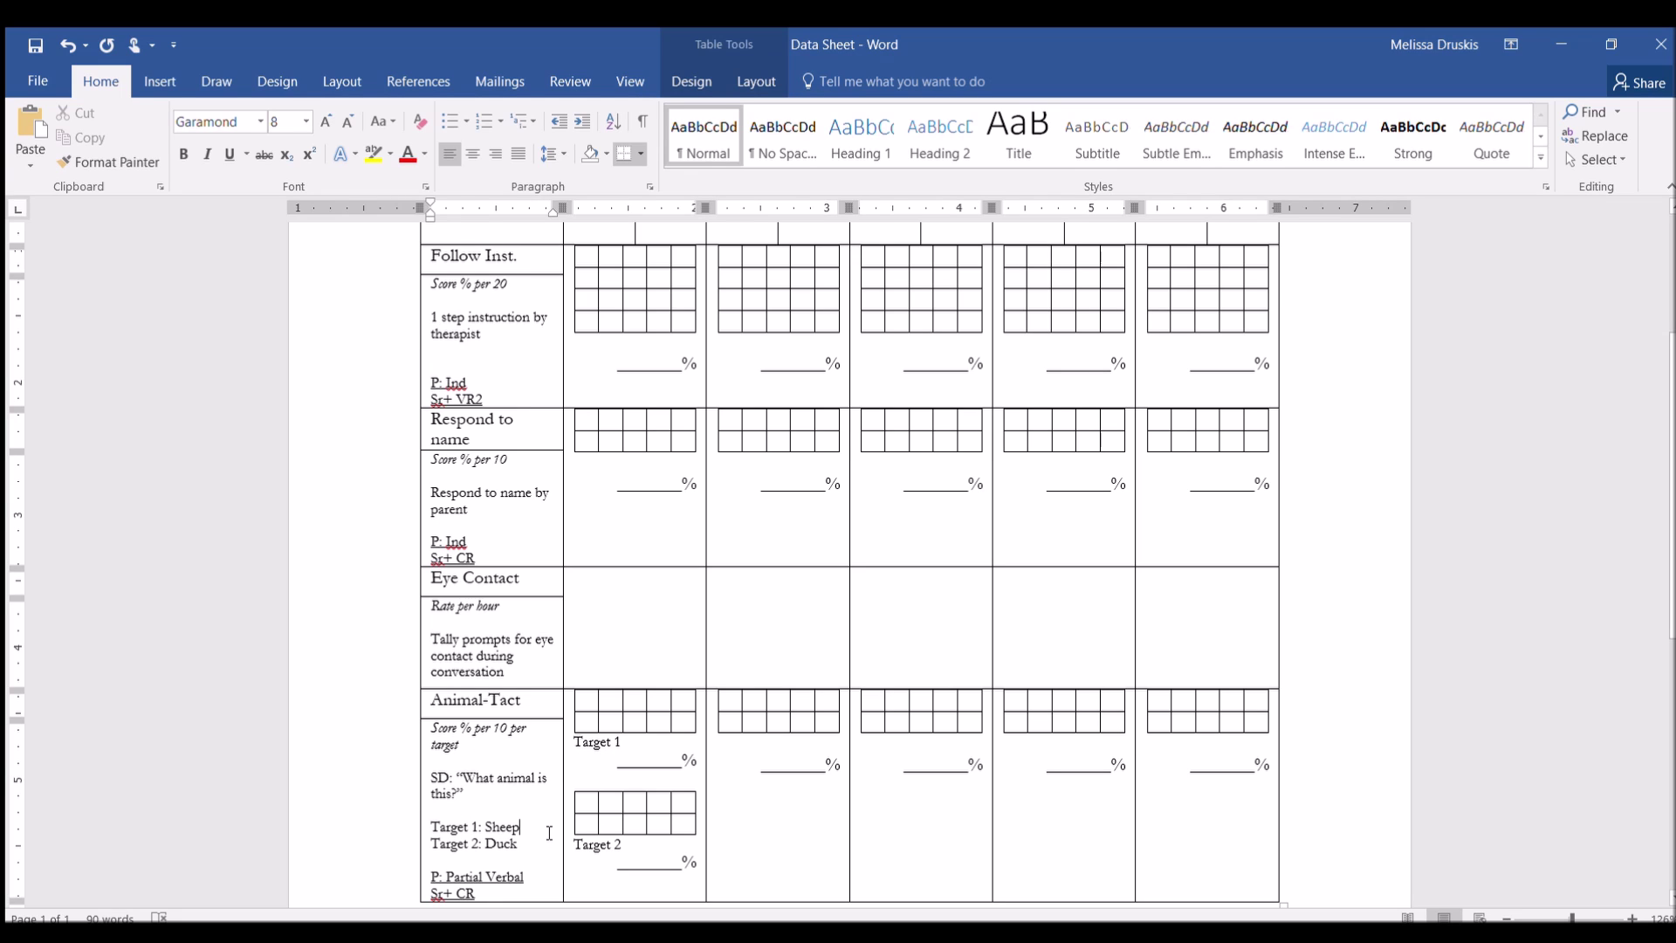
key(Tab)
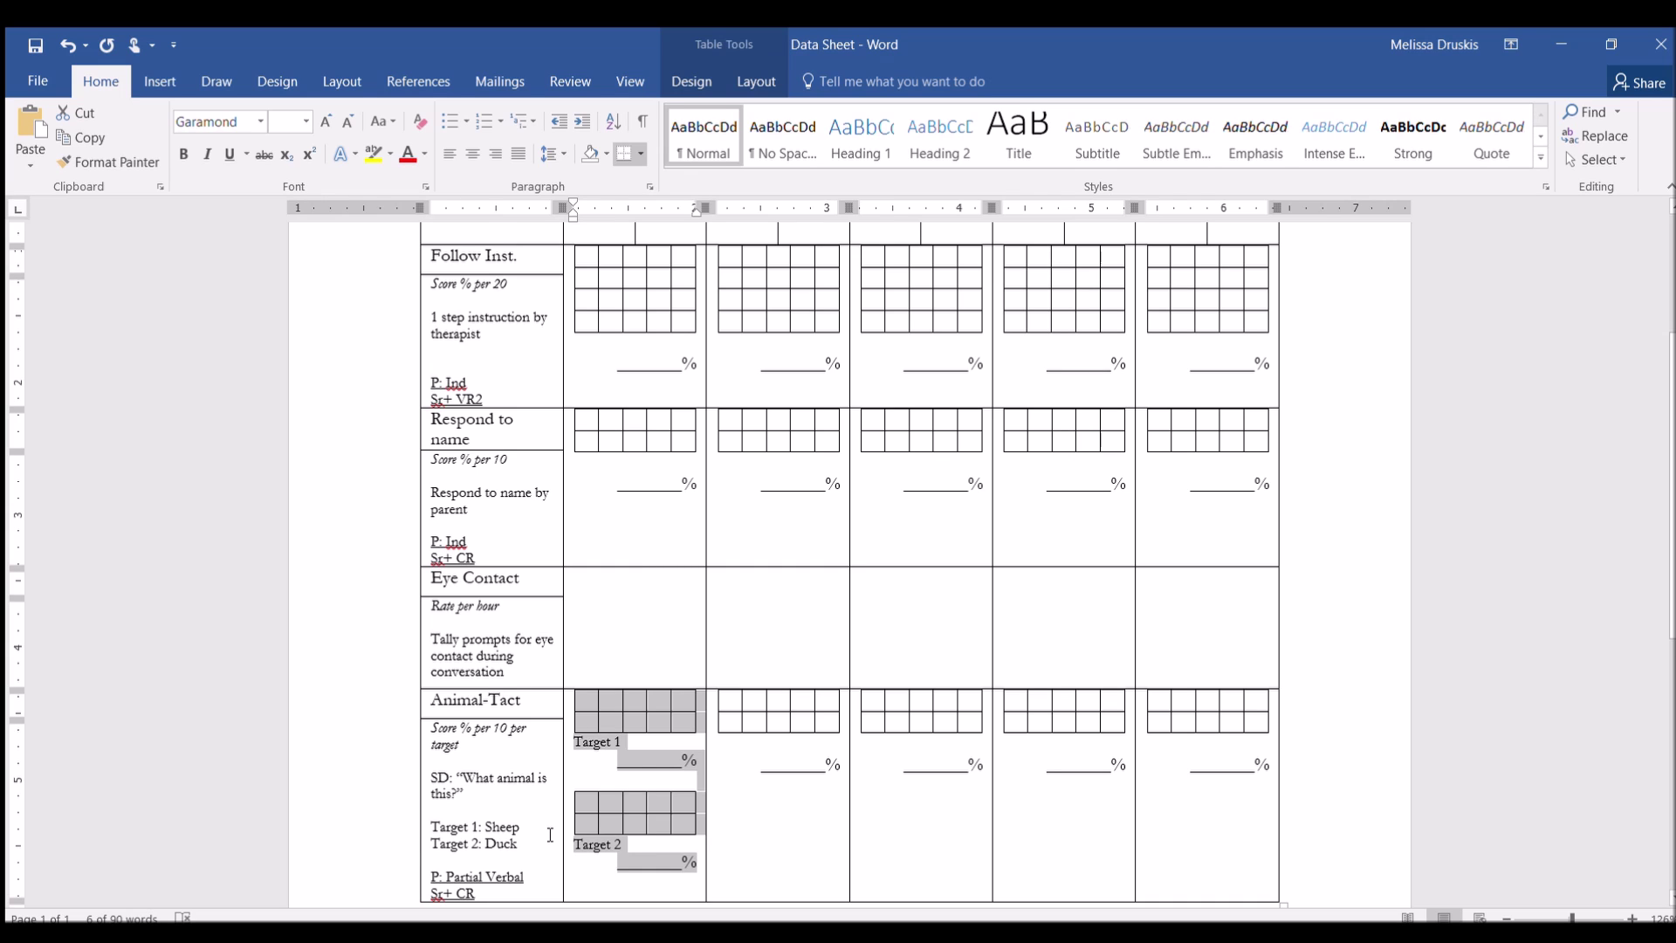
Replace the old grids in the remaining Animal-Tact session cells with the pasted Target 1/Target 2 grids
key(Tab)
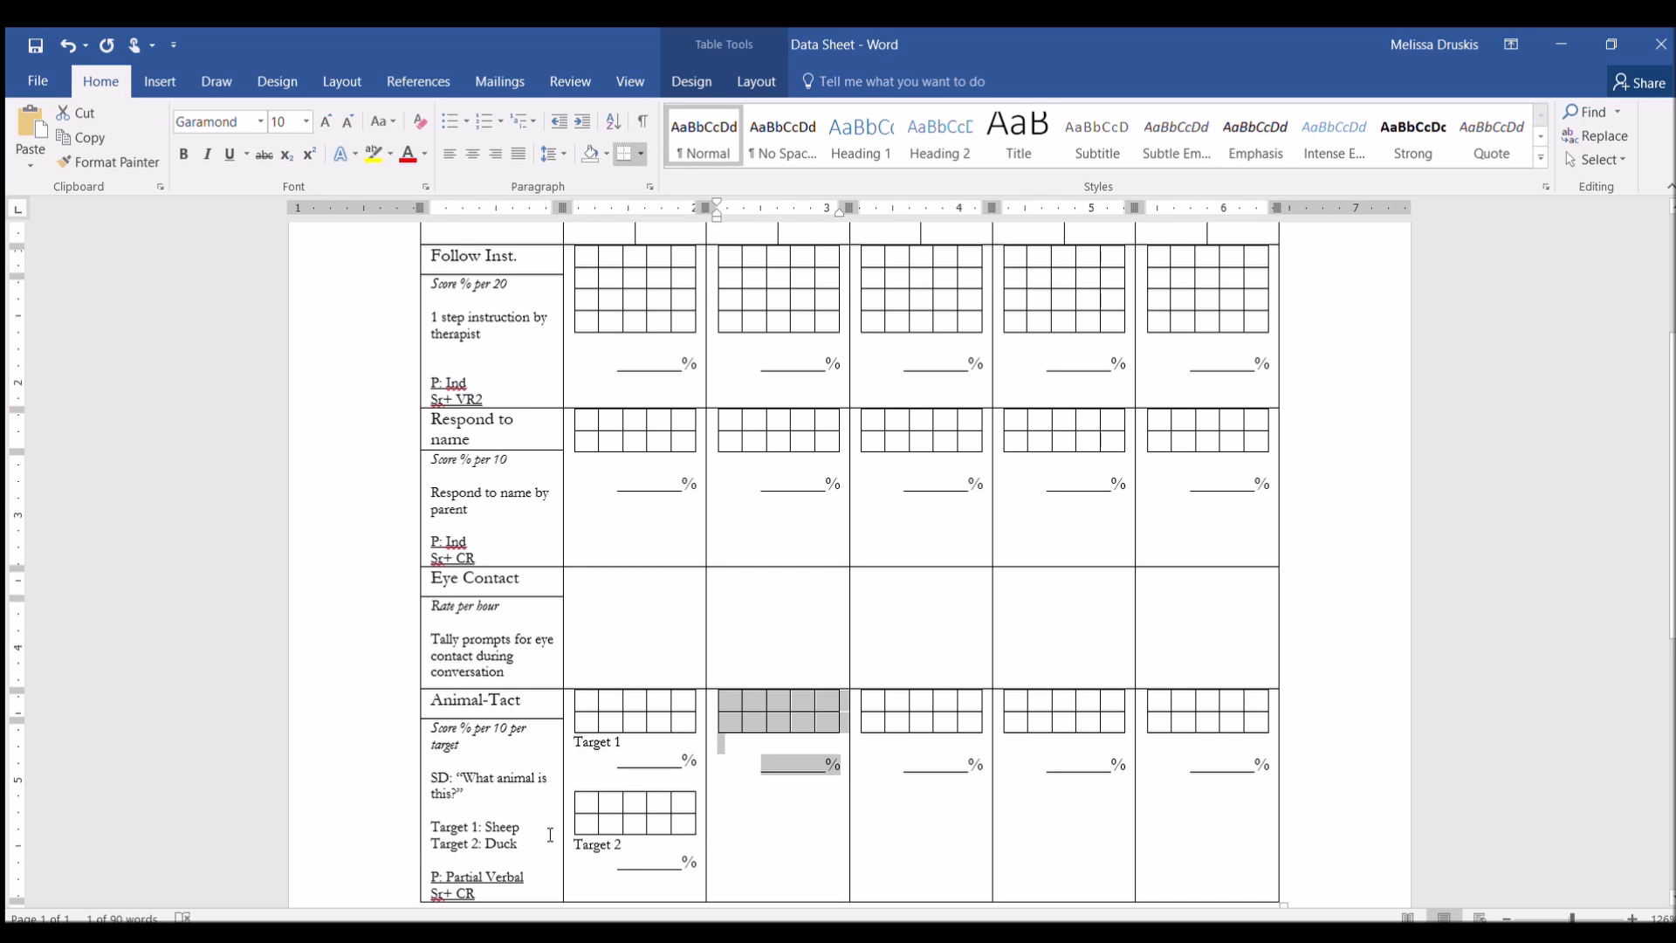
key(ctrl+v)
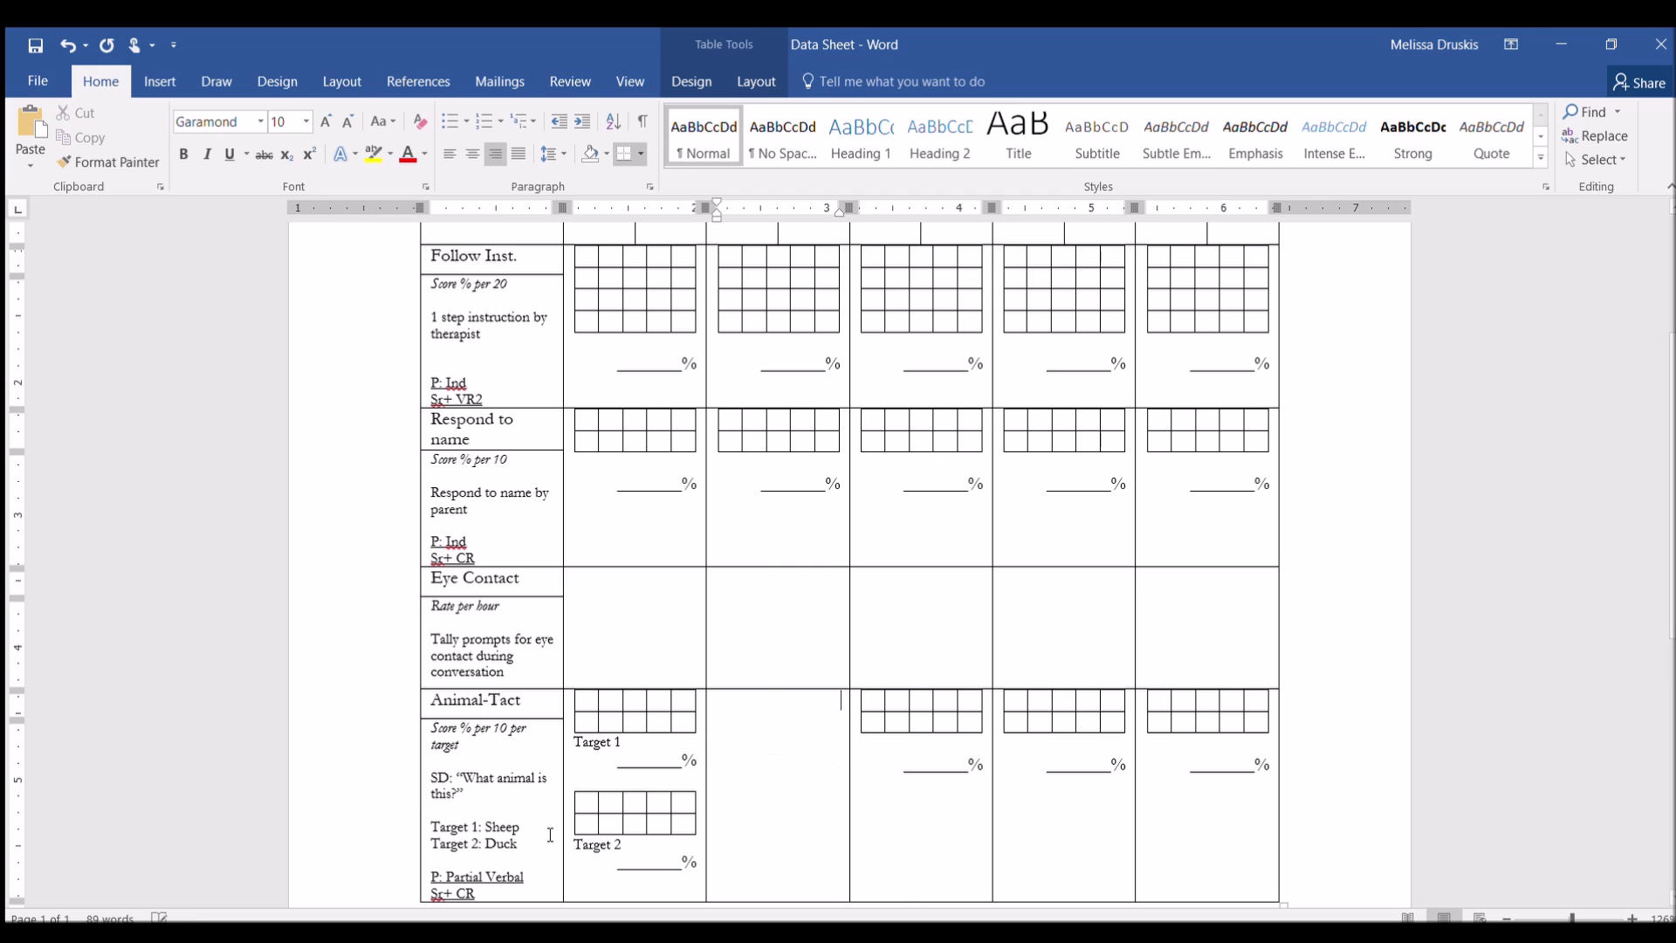
key(Tab)
key(Delete)
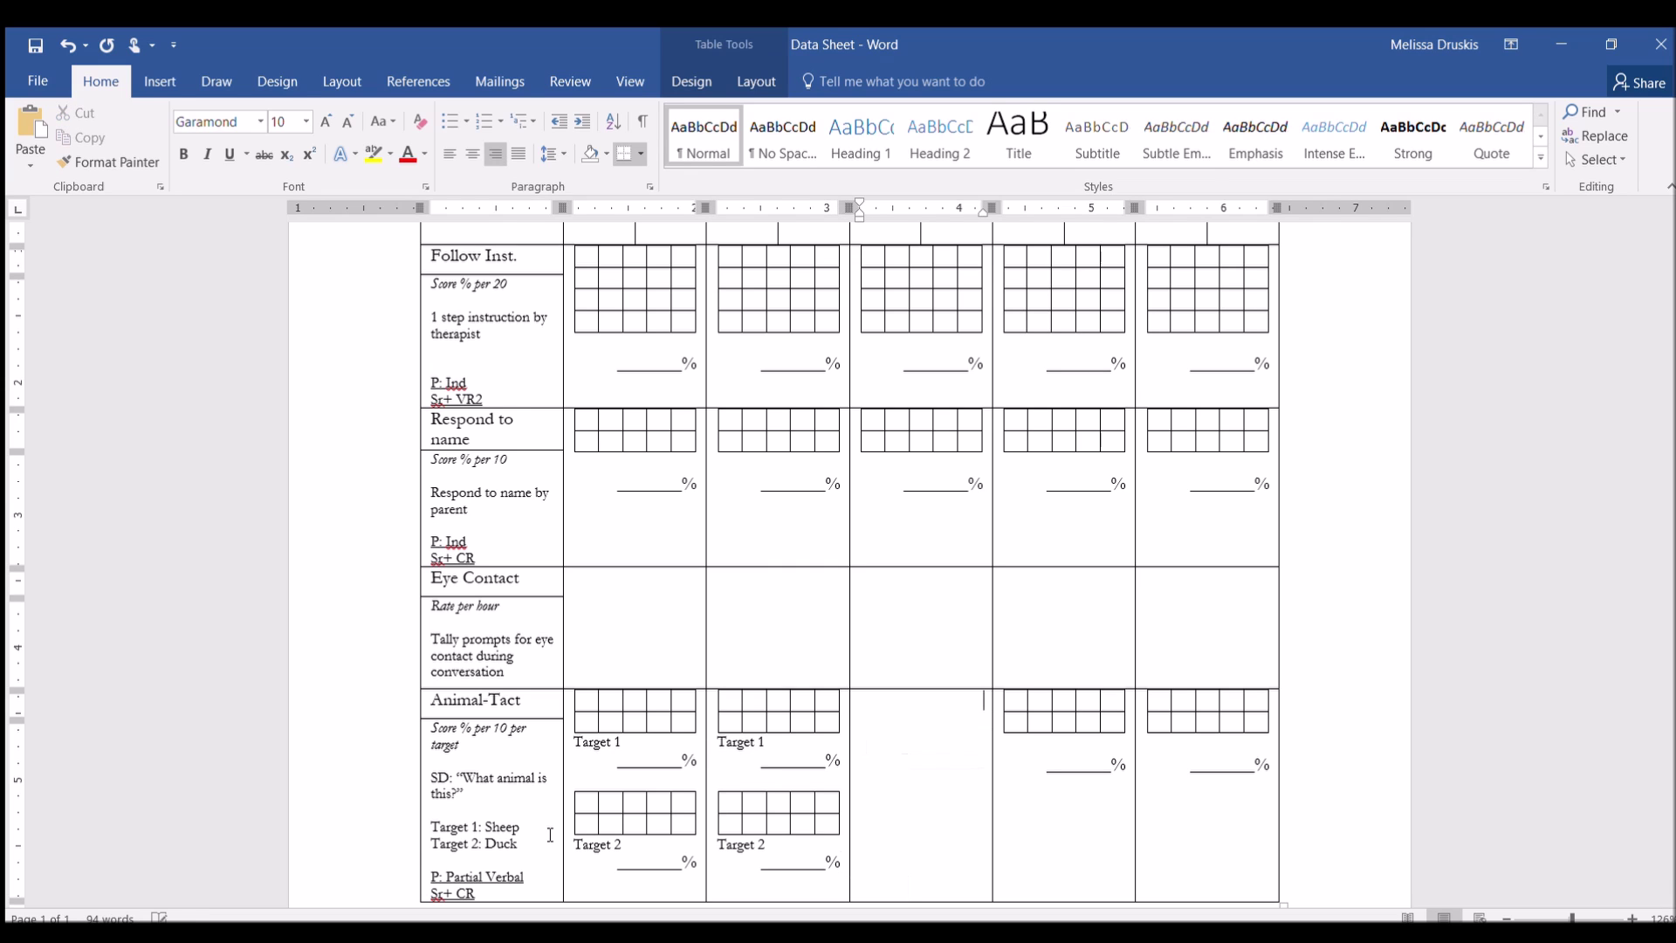
key(ctrl+v)
key(Tab)
key(Delete)
key(ctrl+v)
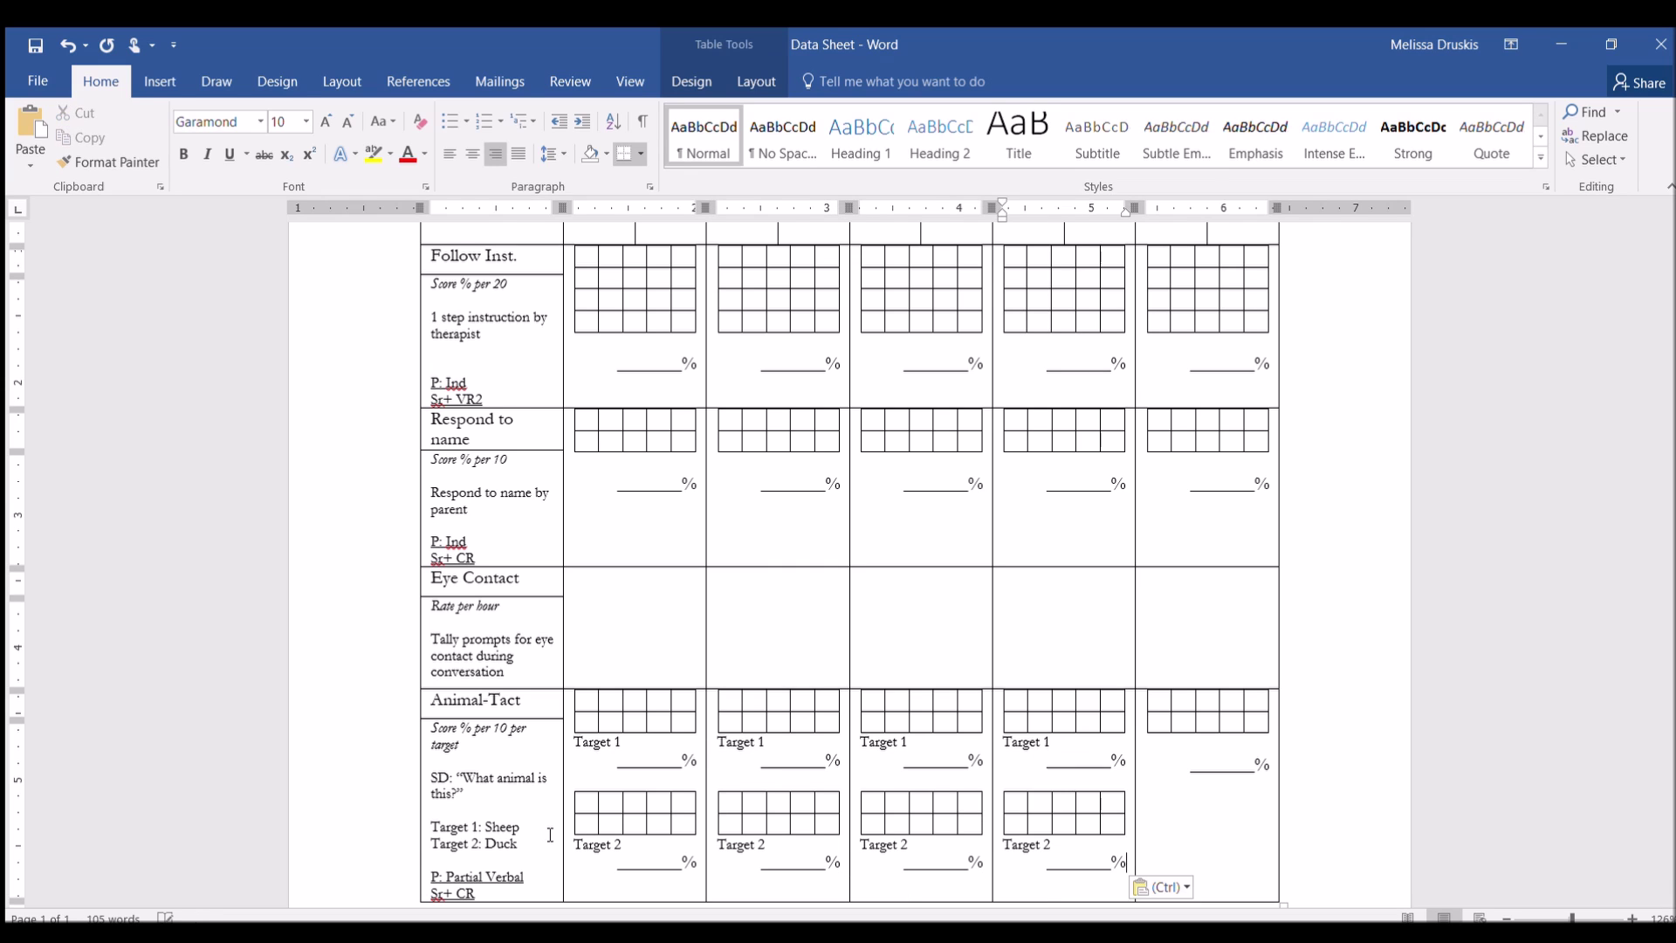
key(Tab)
key(Delete)
key(ctrl+v)
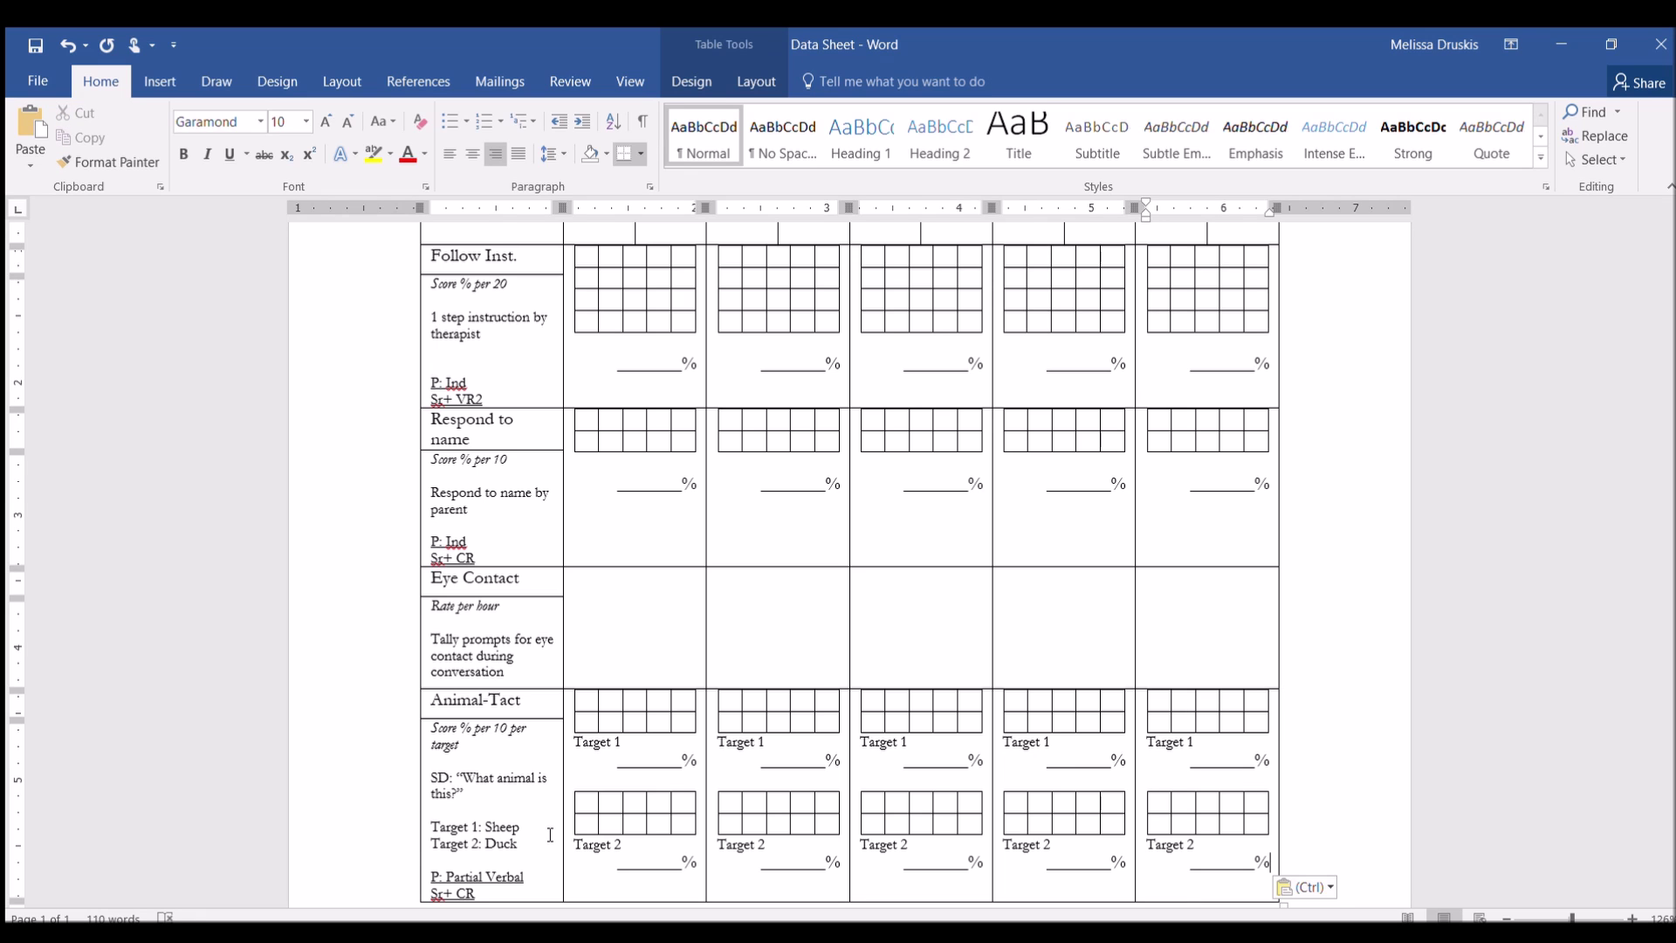
scroll(625, 638, down, 6)
scroll(620, 642, up, 7)
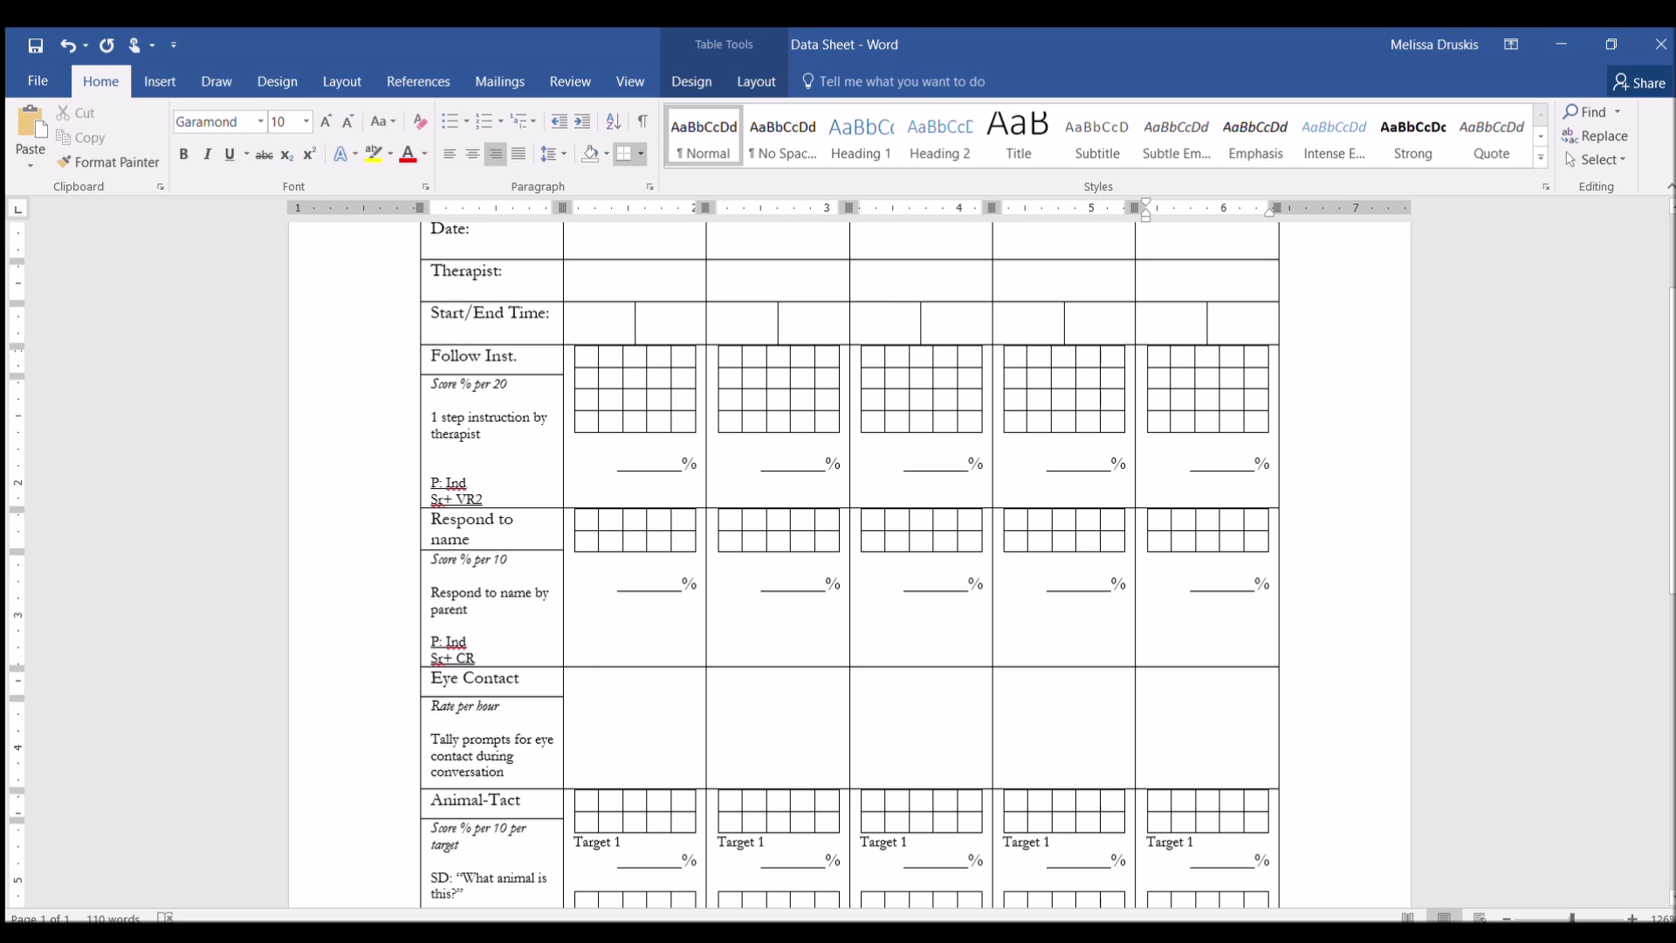
Copy both Eye Contact rows and paste them below the table
scroll(1663, 430, down, 4)
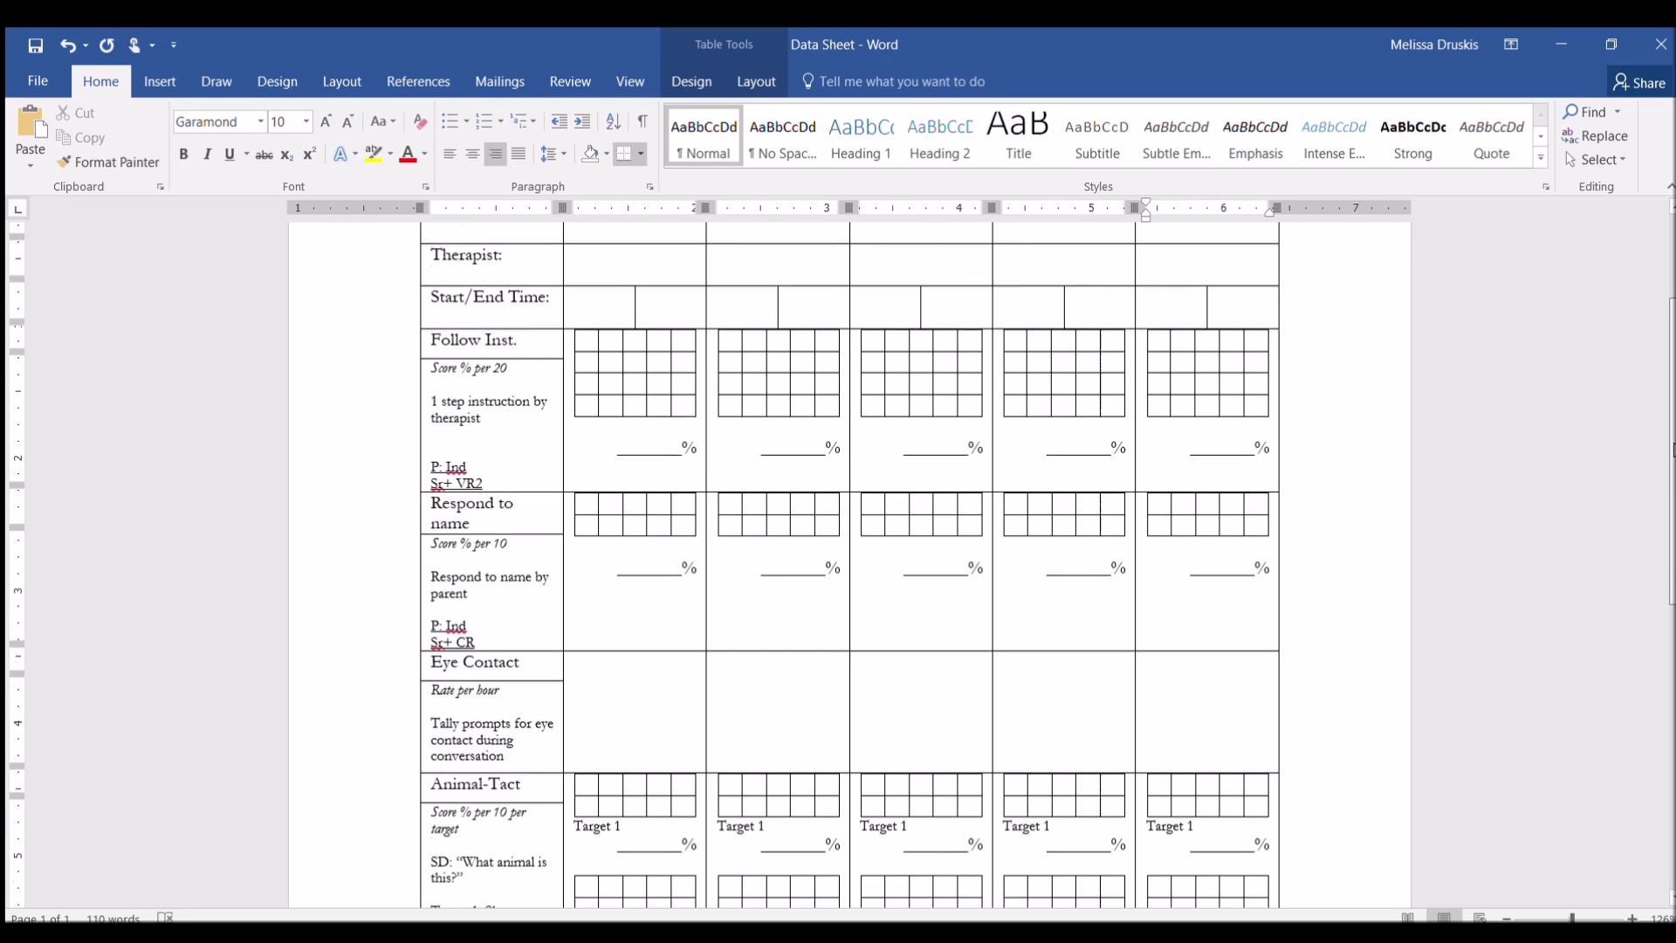
scroll(1660, 524, down, 3)
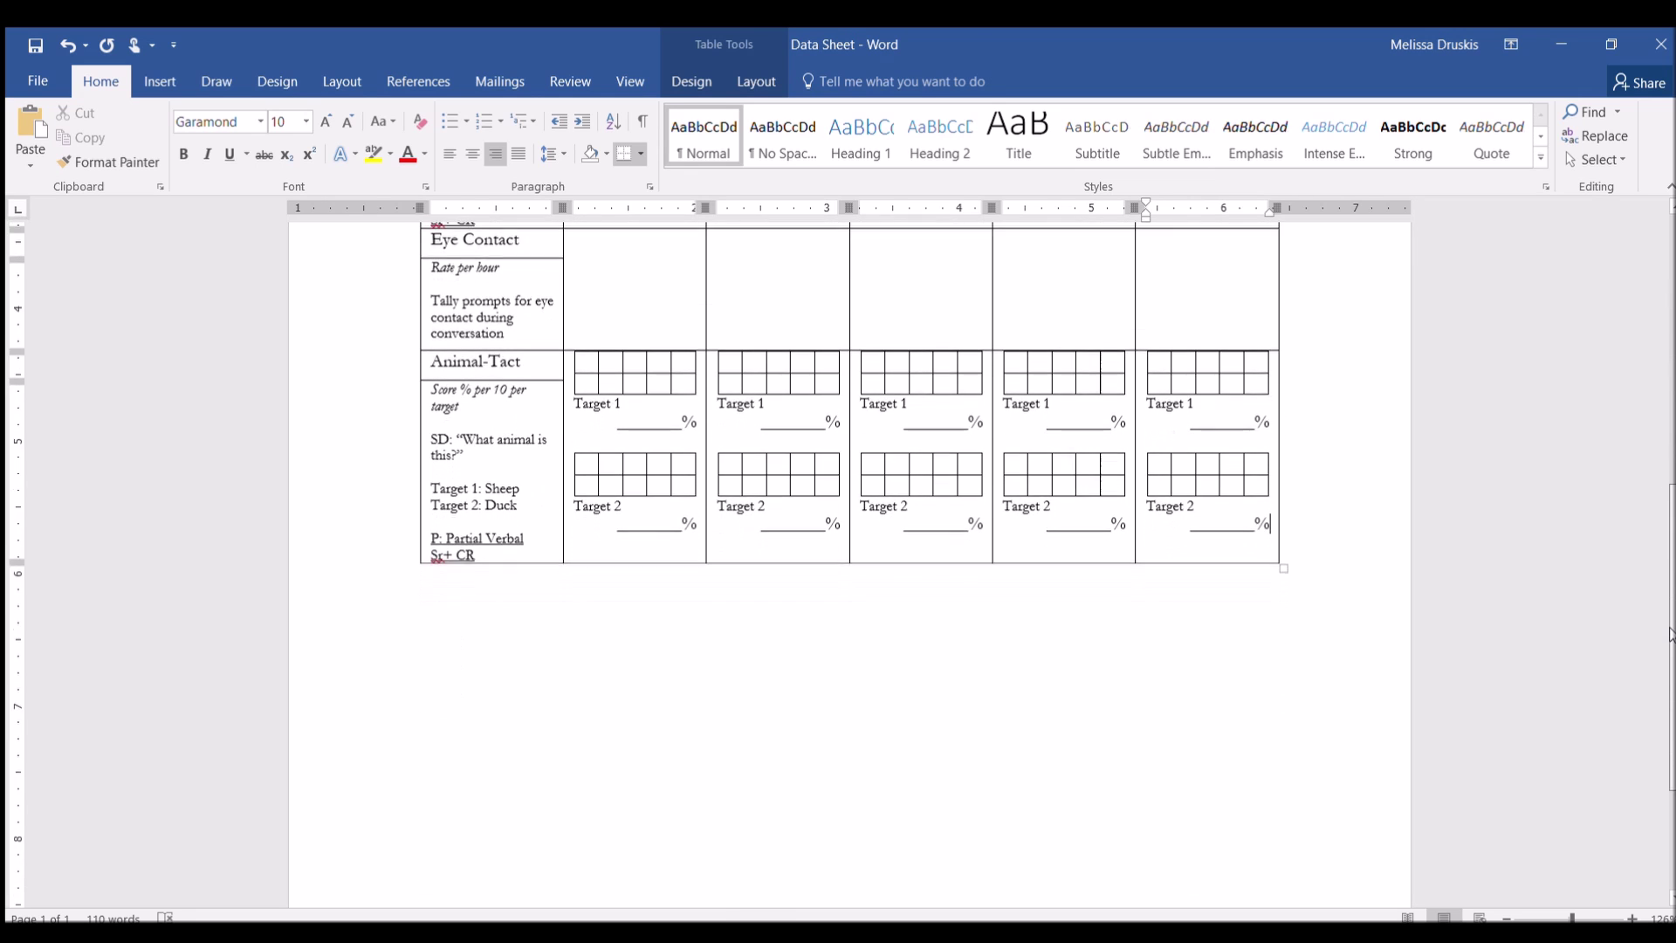
scroll(1660, 591, up, 1)
scroll(1660, 591, up, 1)
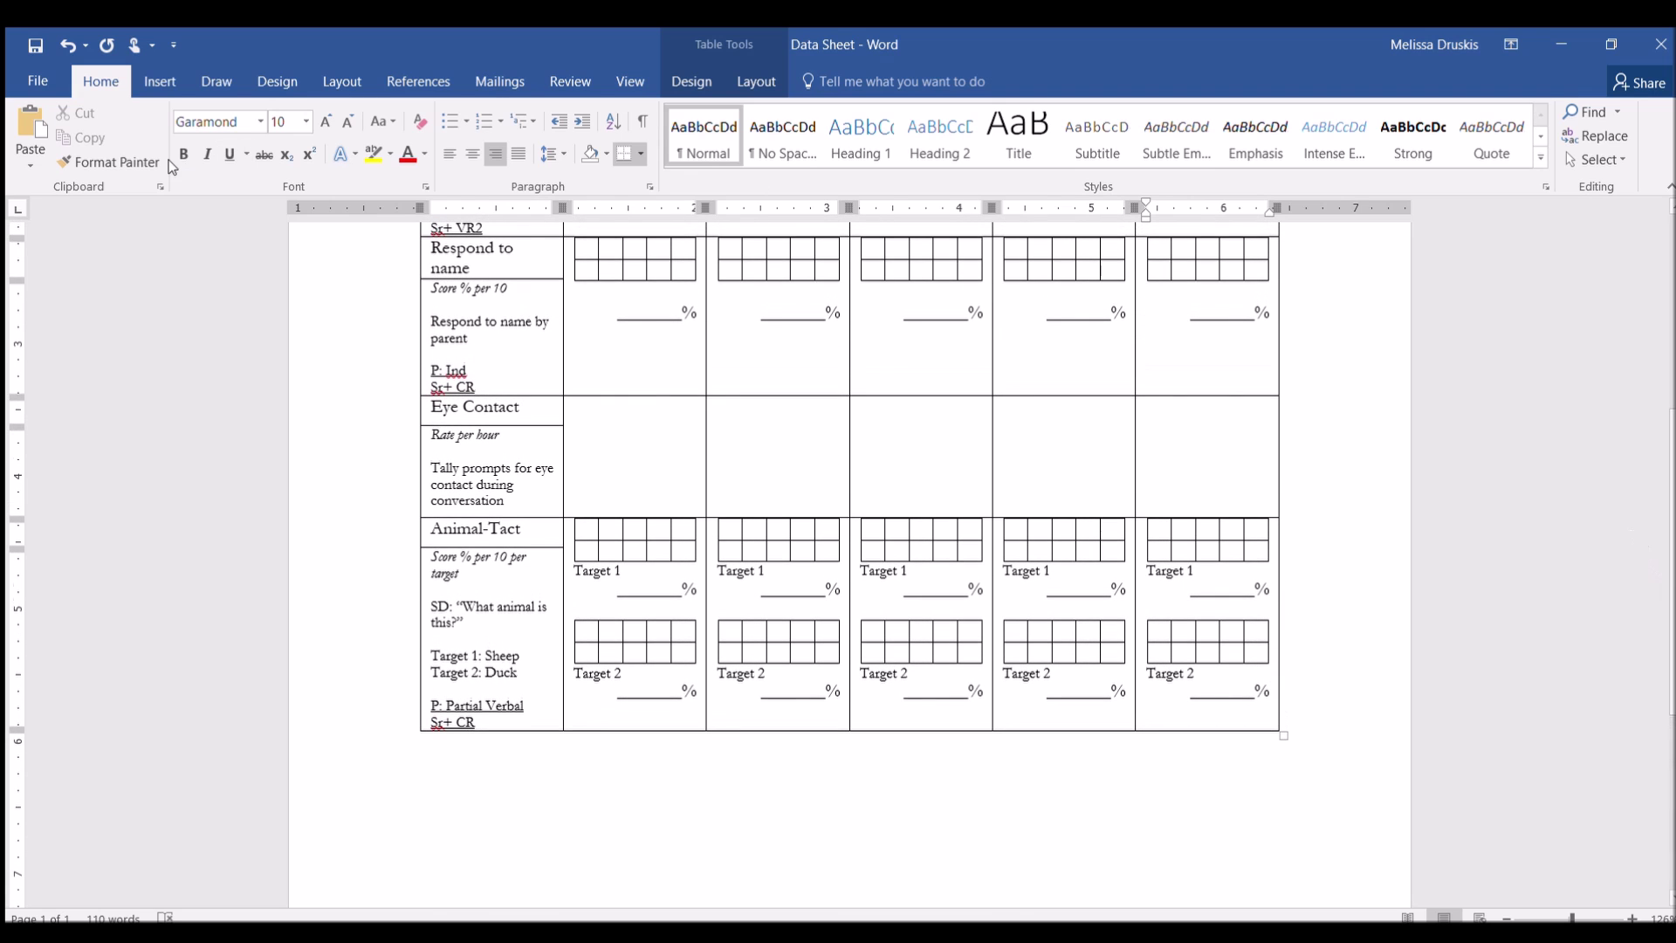
drag(533, 410, 1315, 475)
key(ctrl+c)
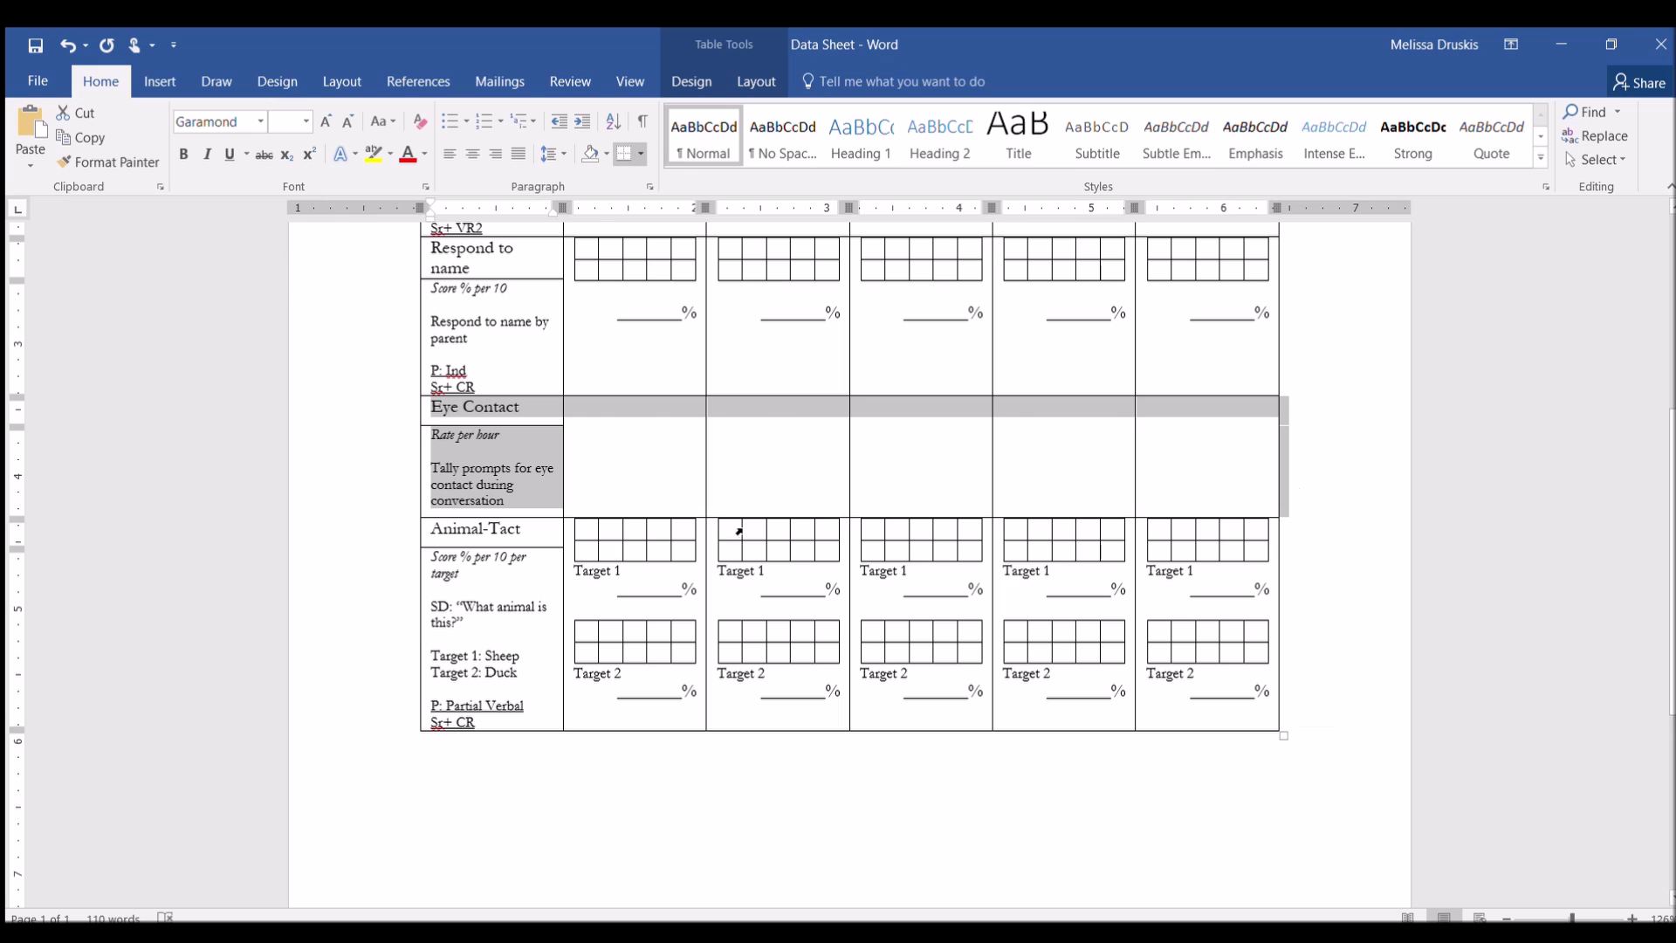
click(515, 749)
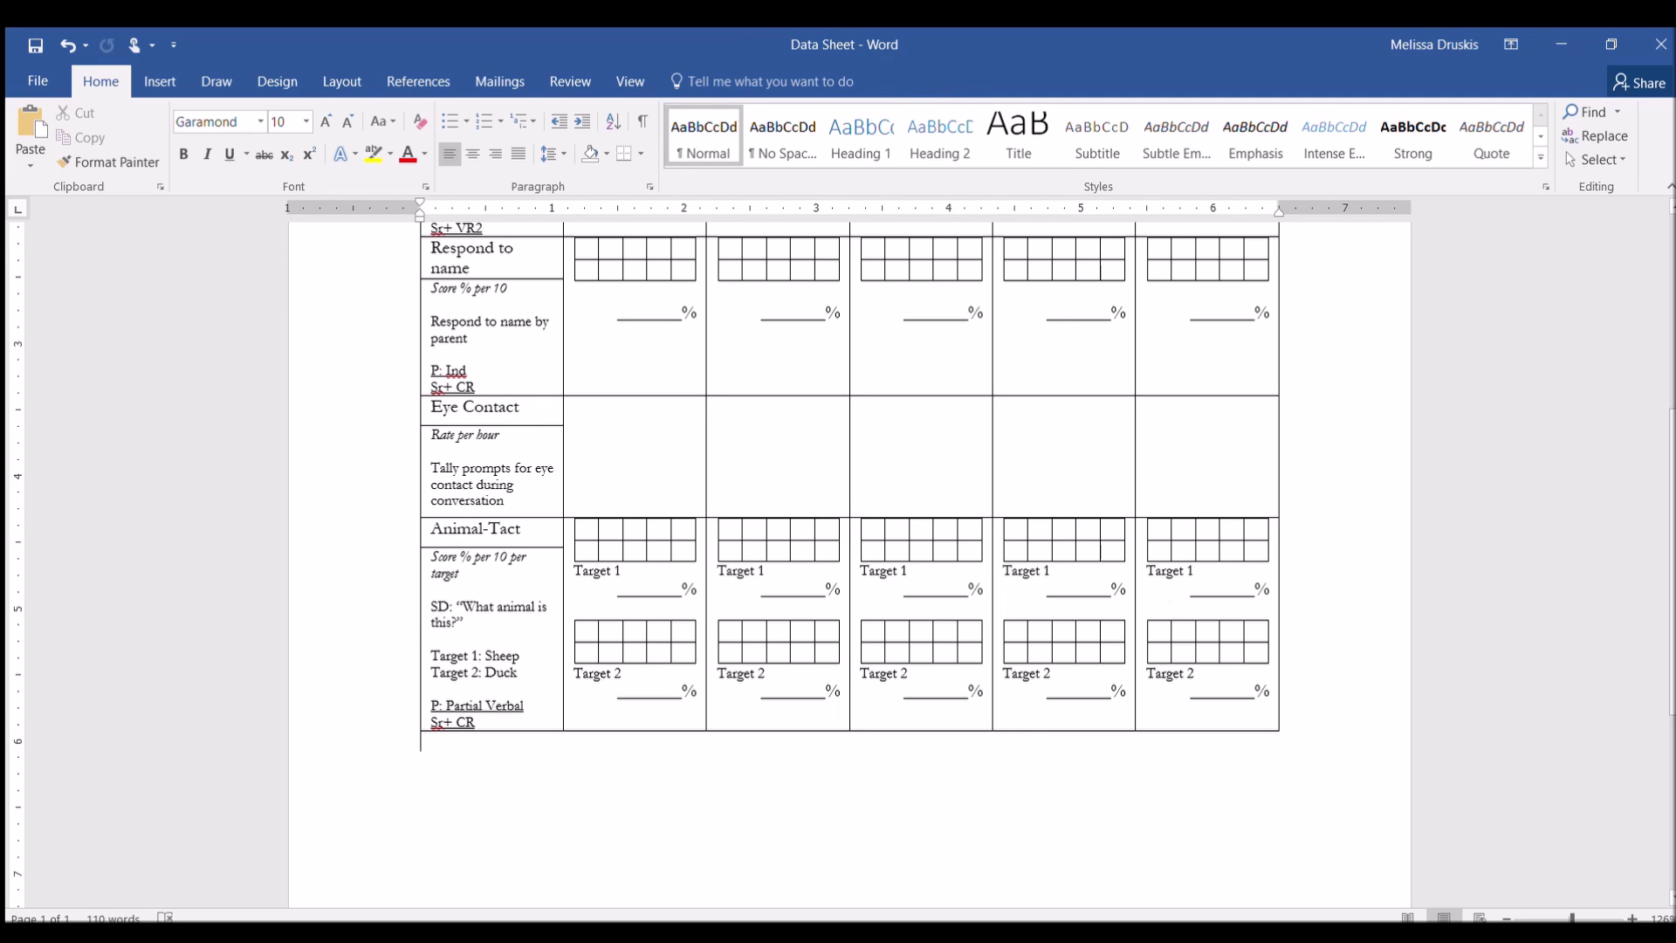
scroll(407, 546, down, 2)
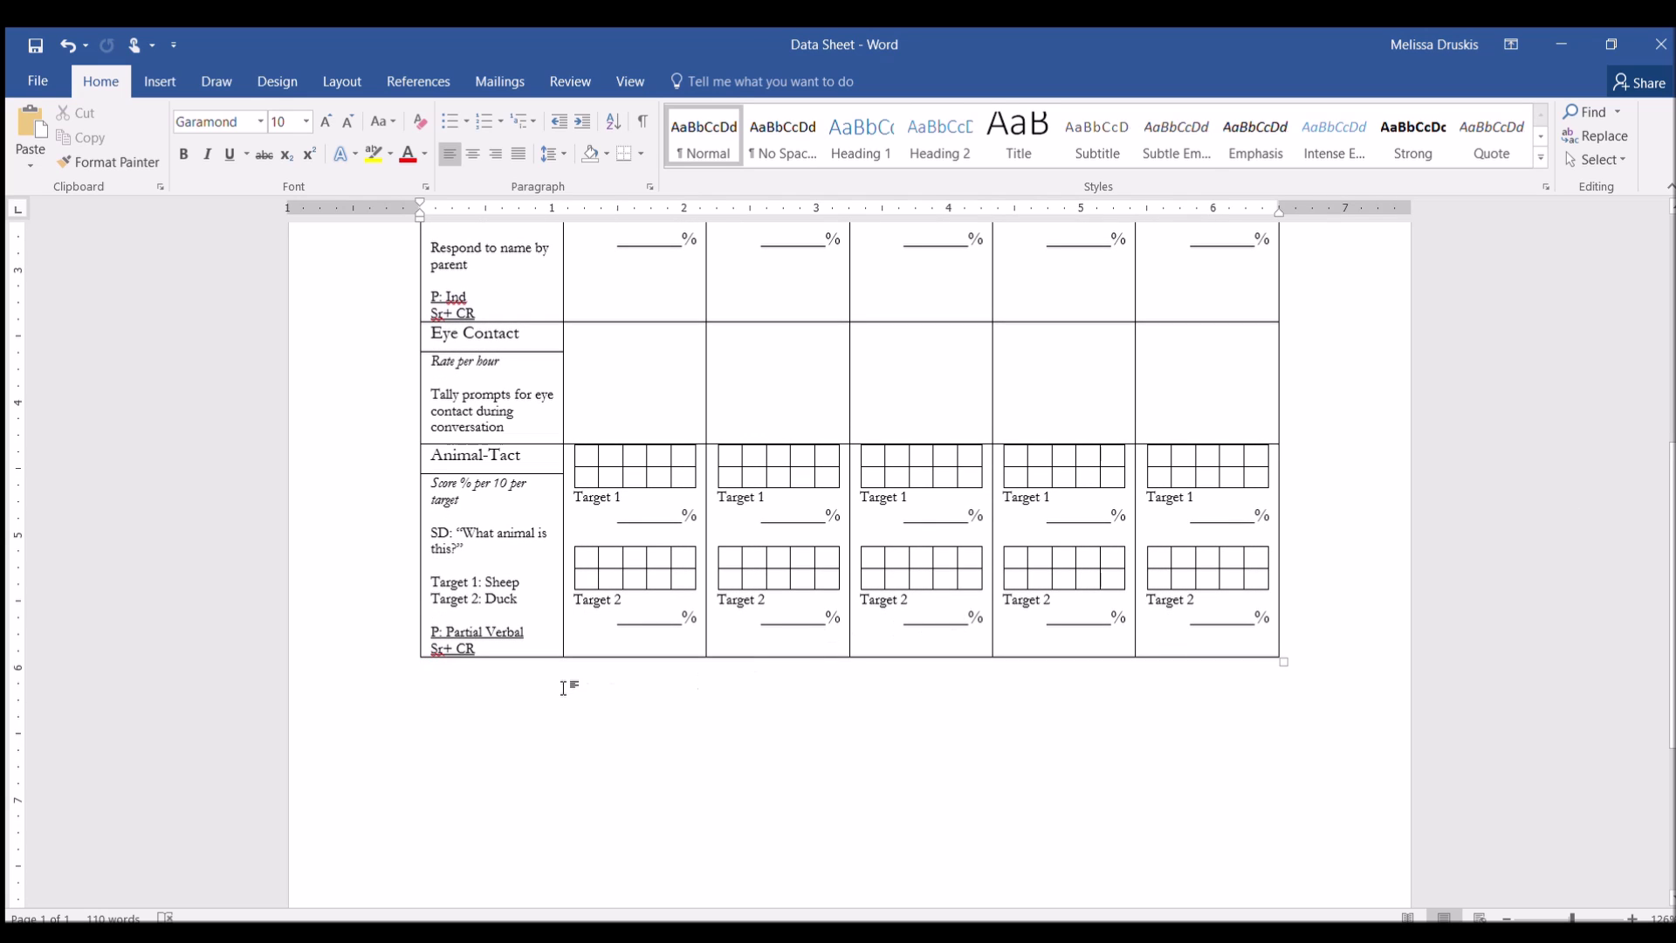
key(ctrl+v)
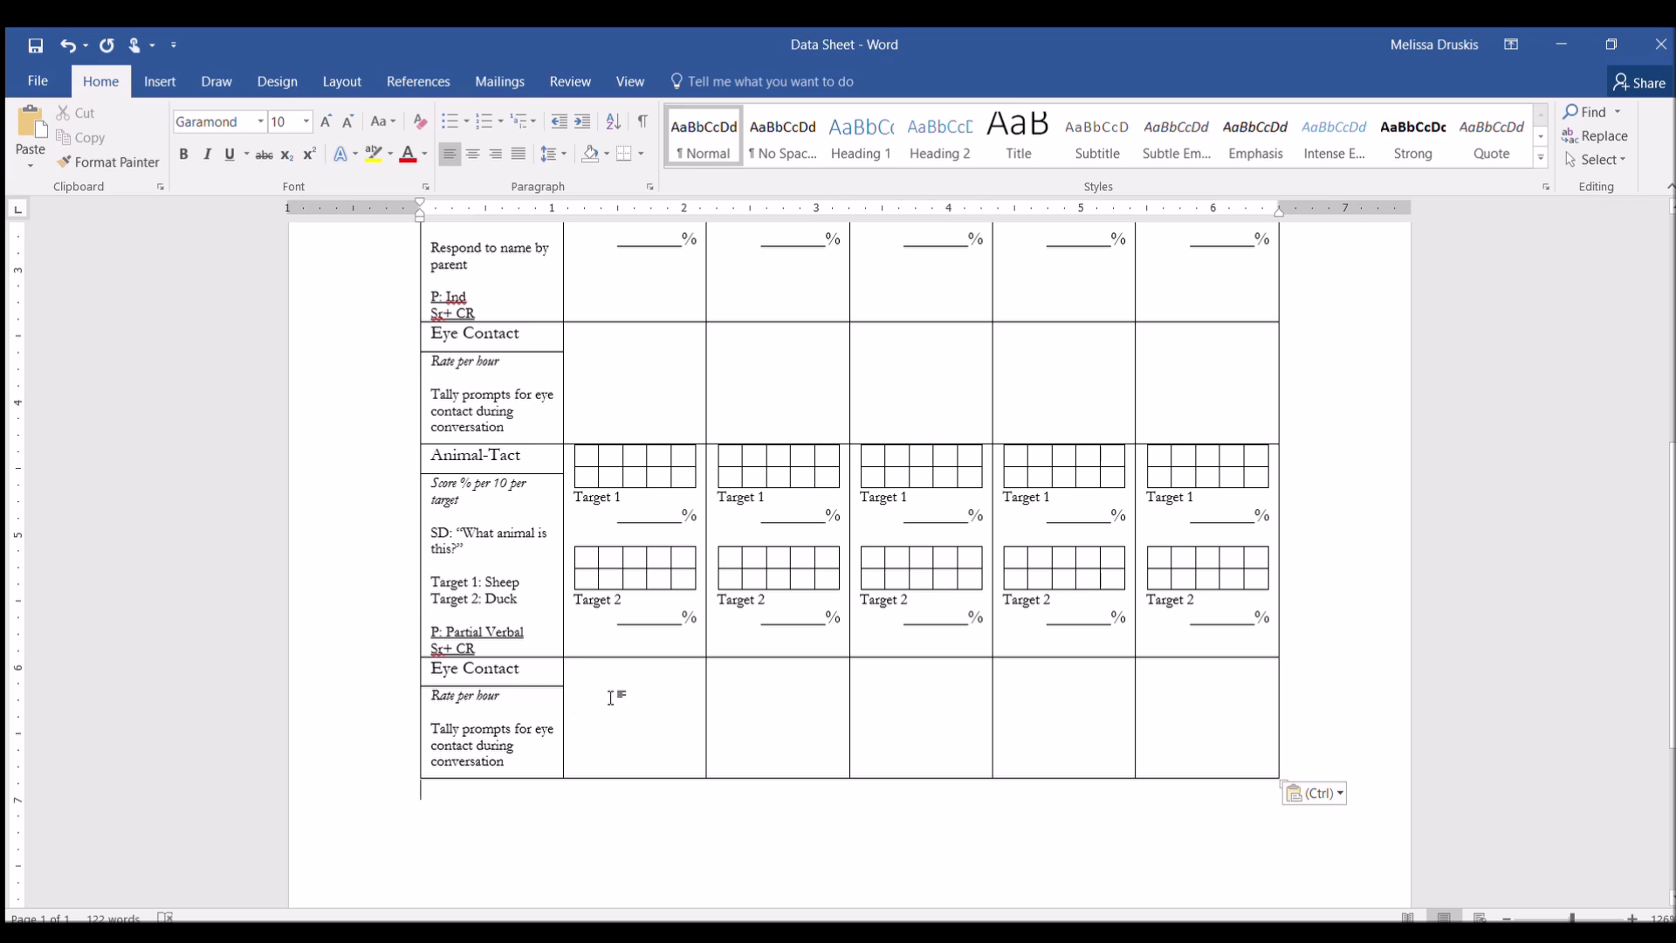
Retitle the copied row Brushing Teeth and delete its Rate per hour description
drag(541, 665, 439, 676)
text(B)
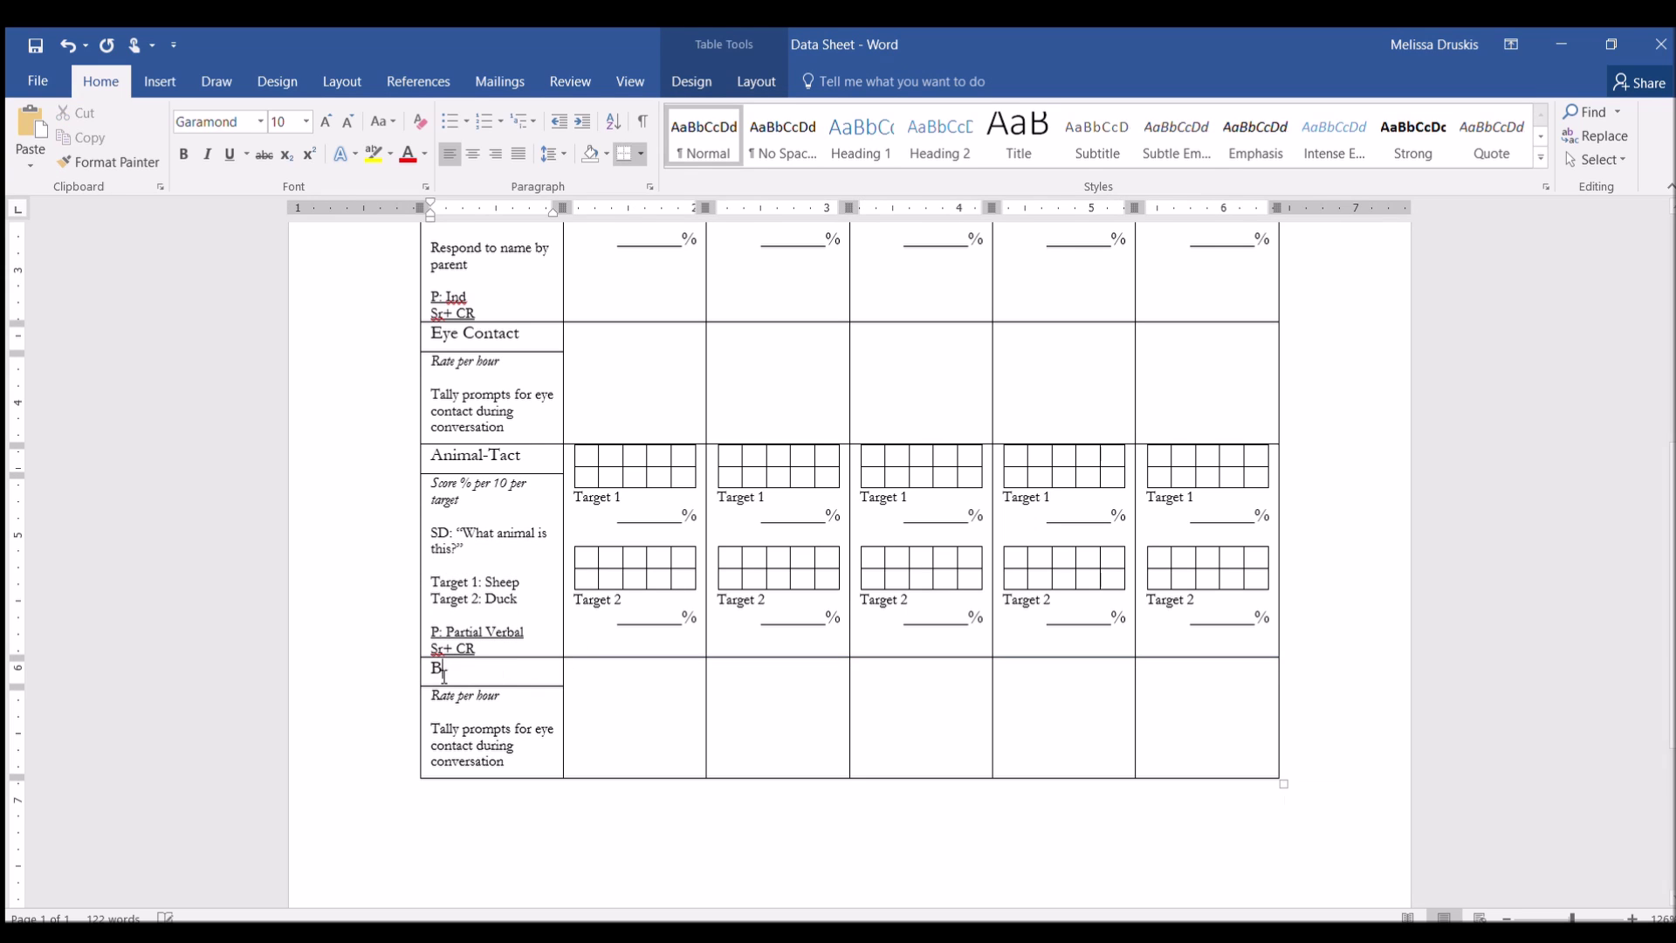
text(rushing Teeth)
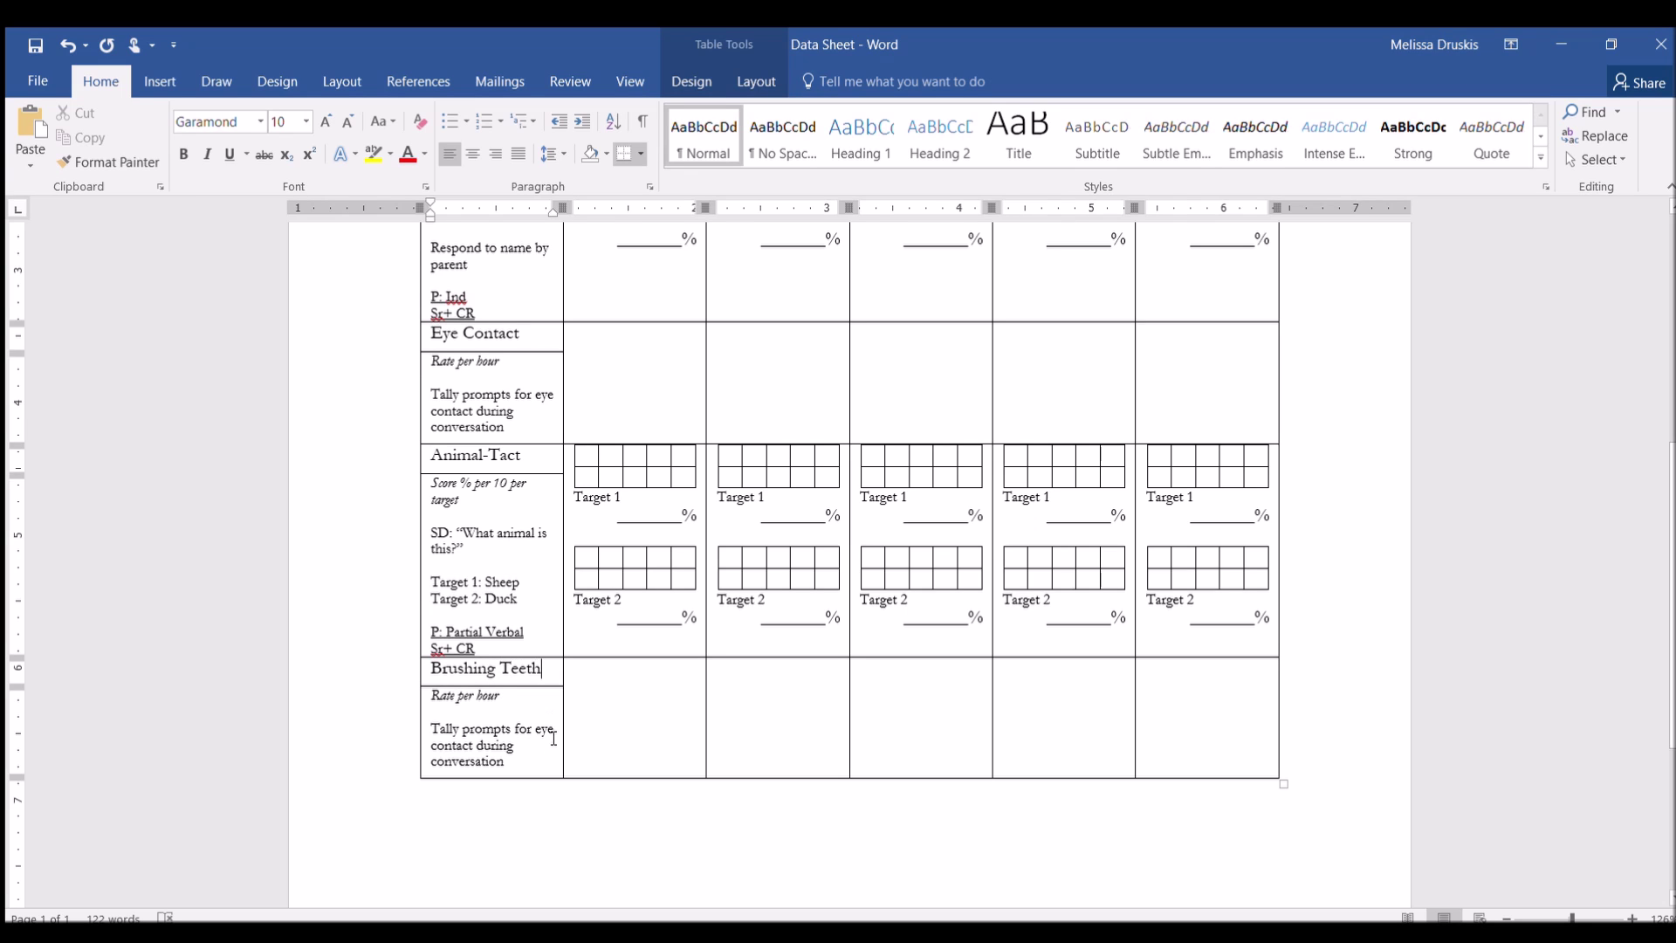
mouse_move(510, 759)
mouse_down()
mouse_move(419, 729)
mouse_move(433, 695)
mouse_up()
key(BackSpace)
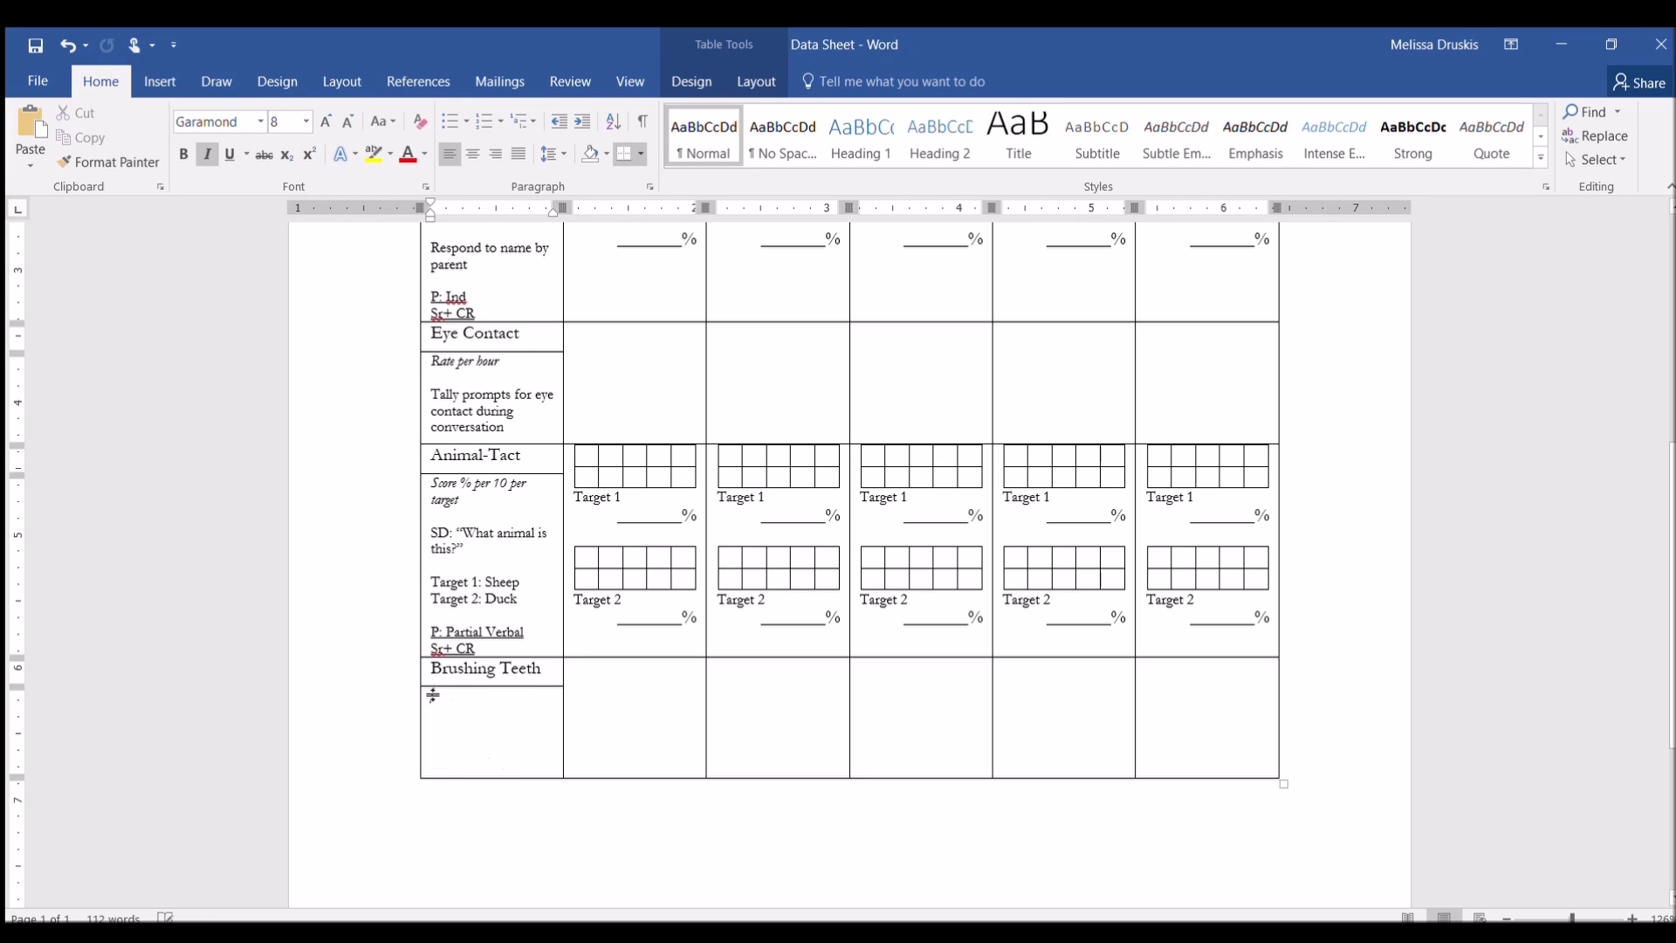
click(632, 686)
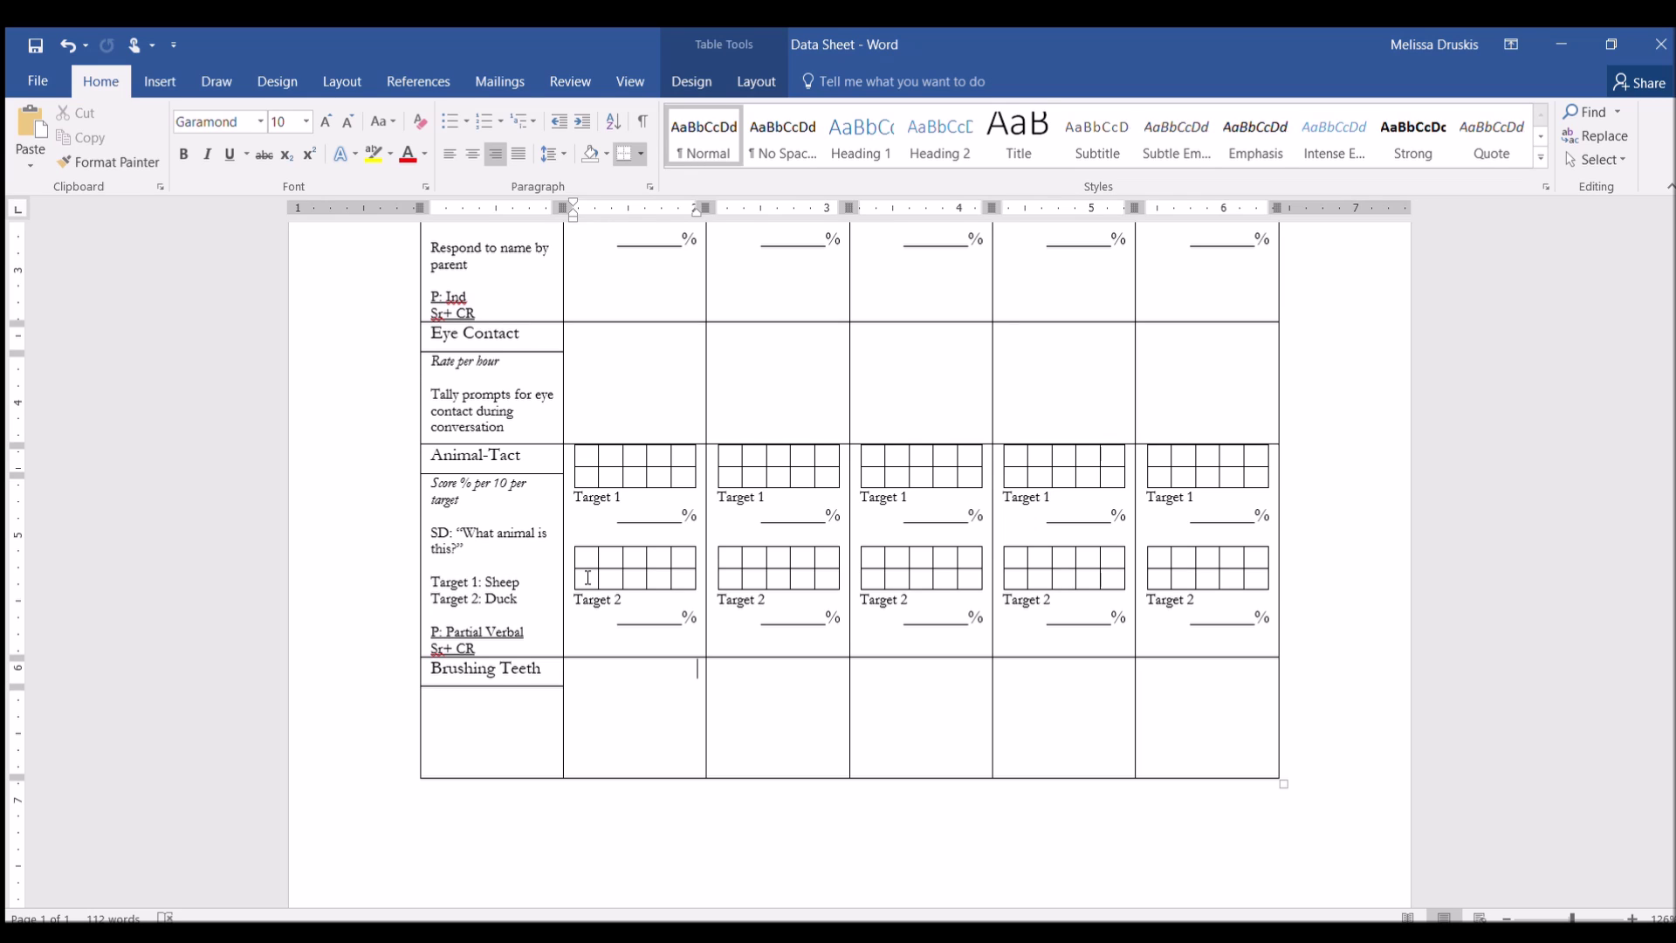
click(602, 672)
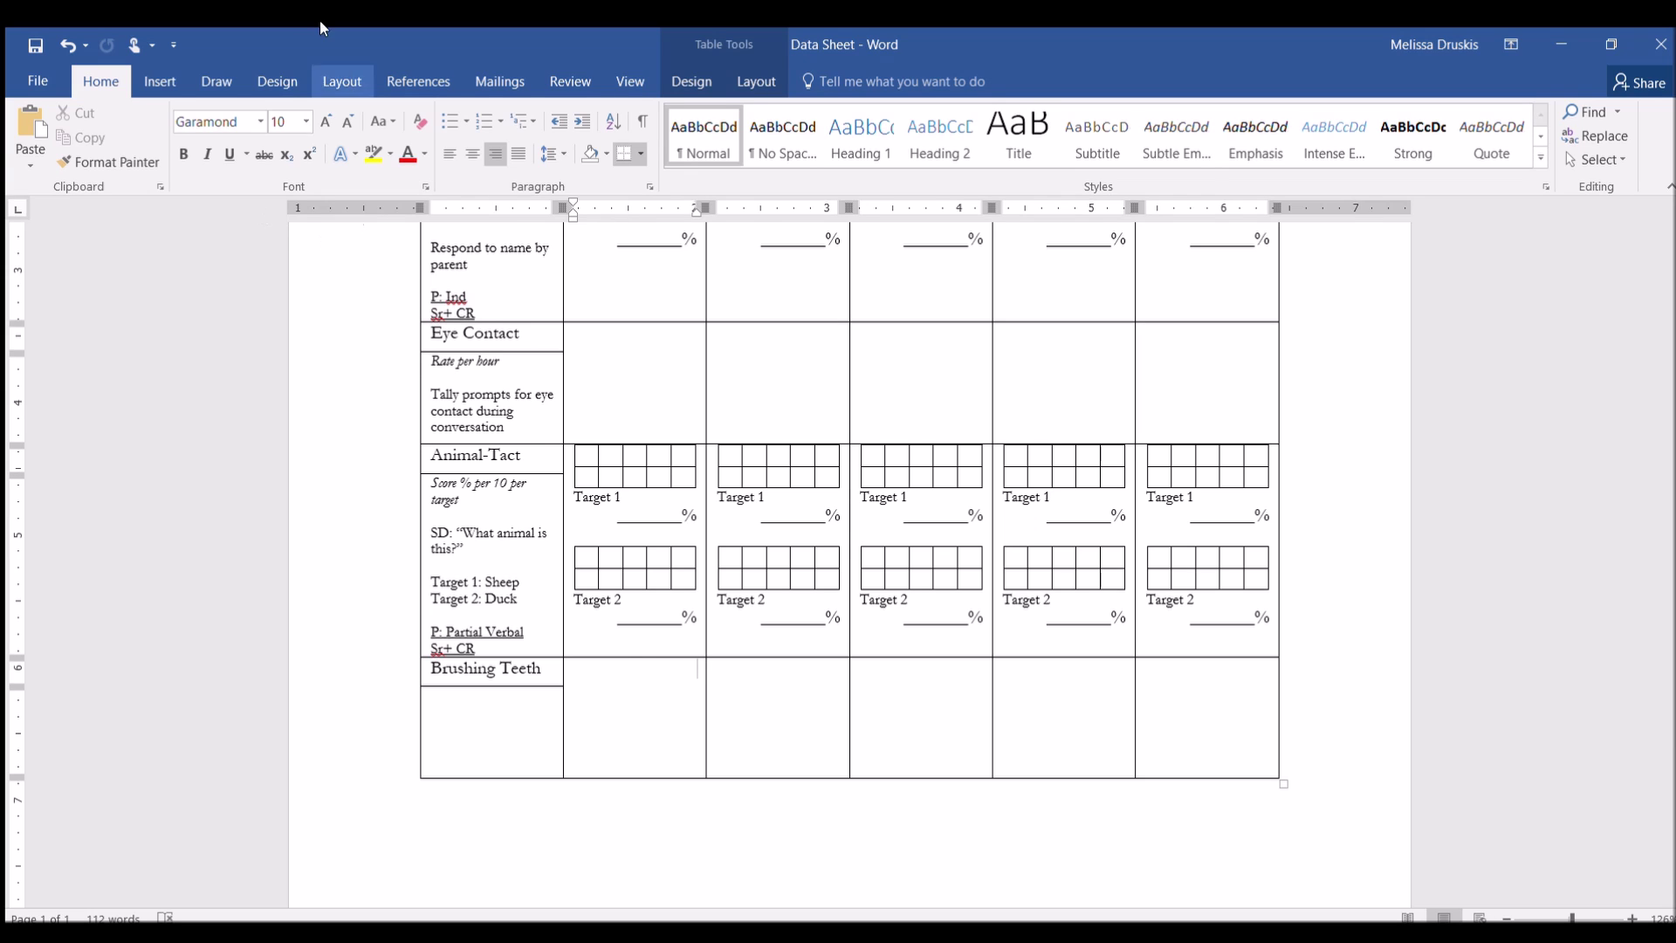
Insert a 4-by-3 table into the first Brushing Teeth session cell
click(148, 76)
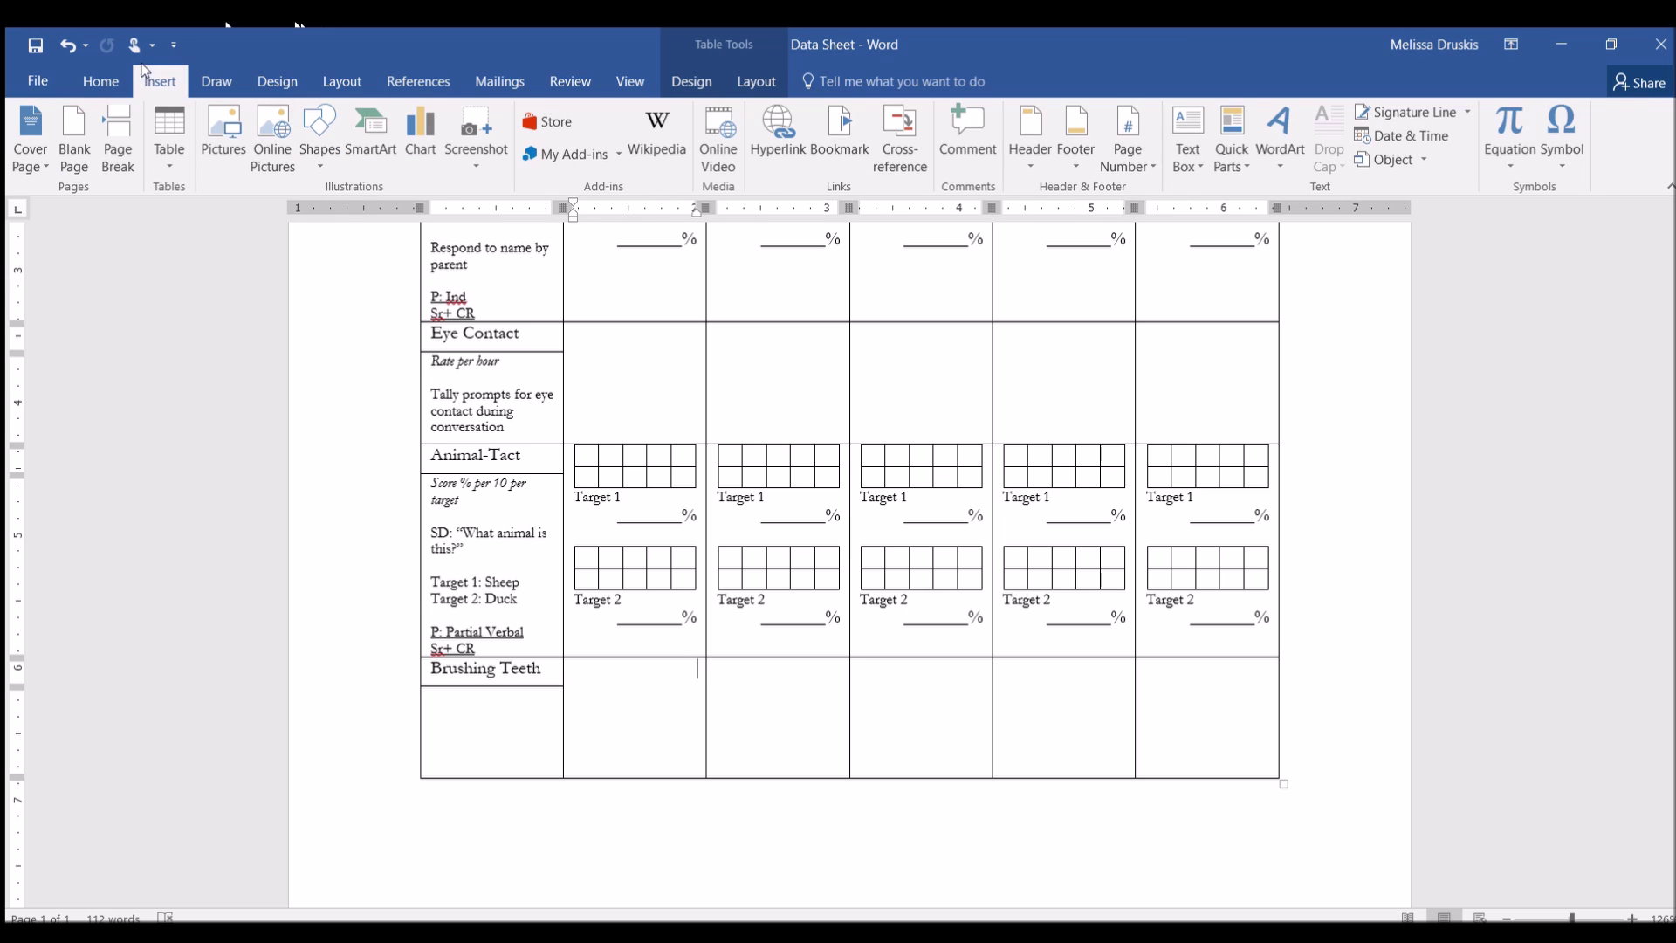
click(146, 122)
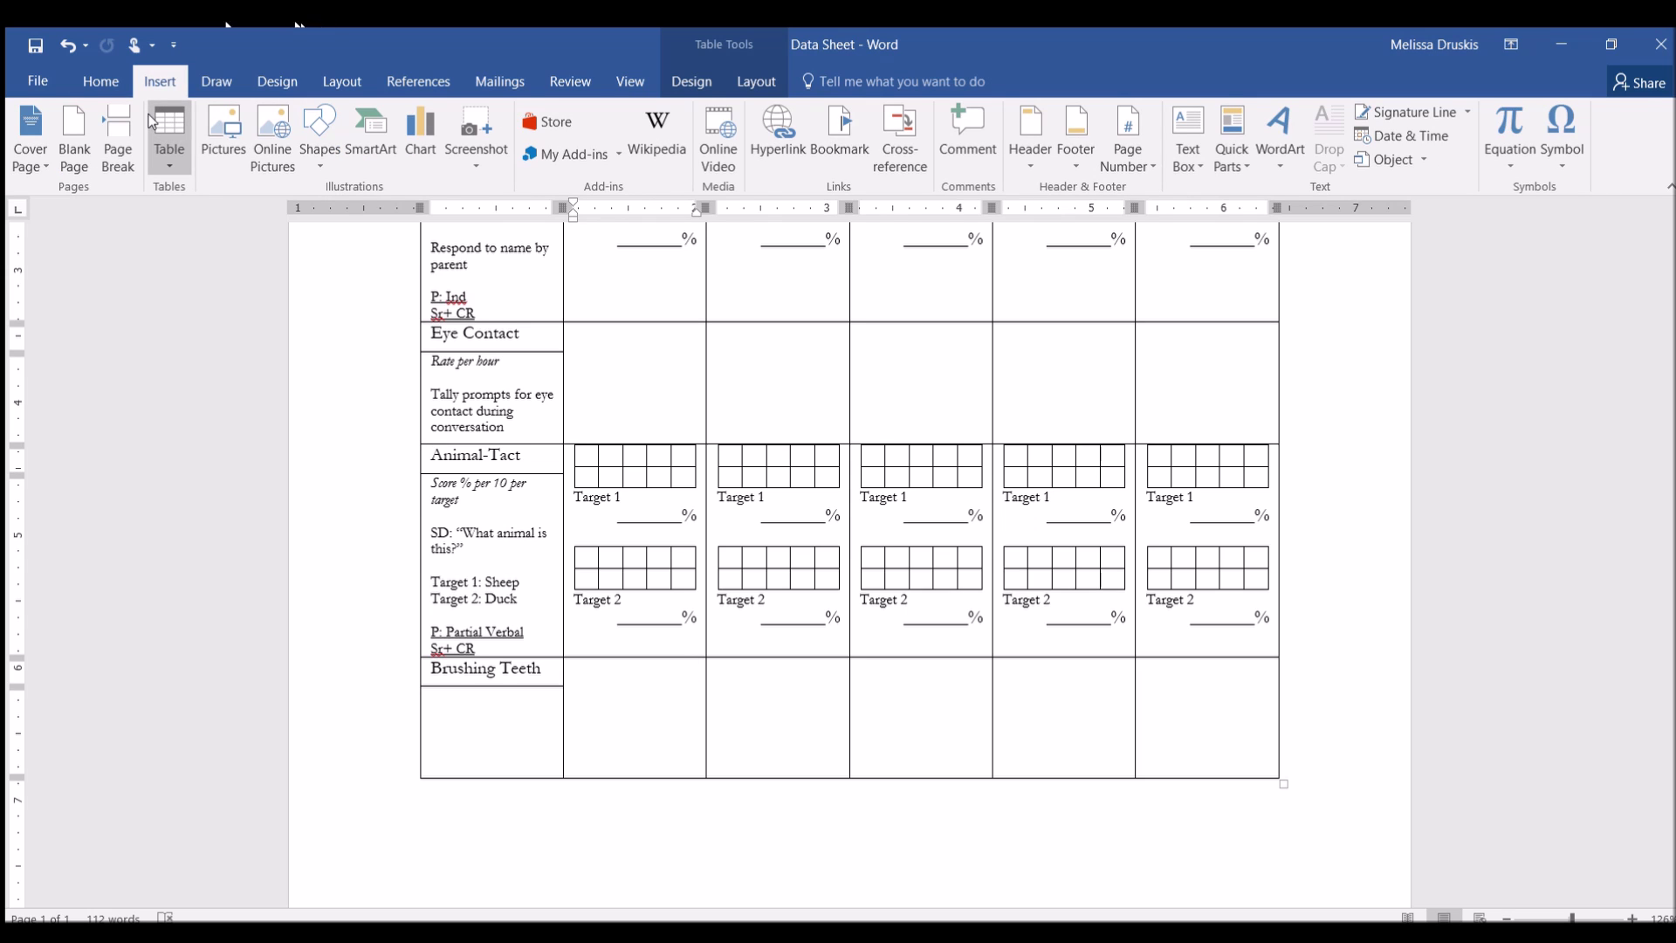
click(217, 246)
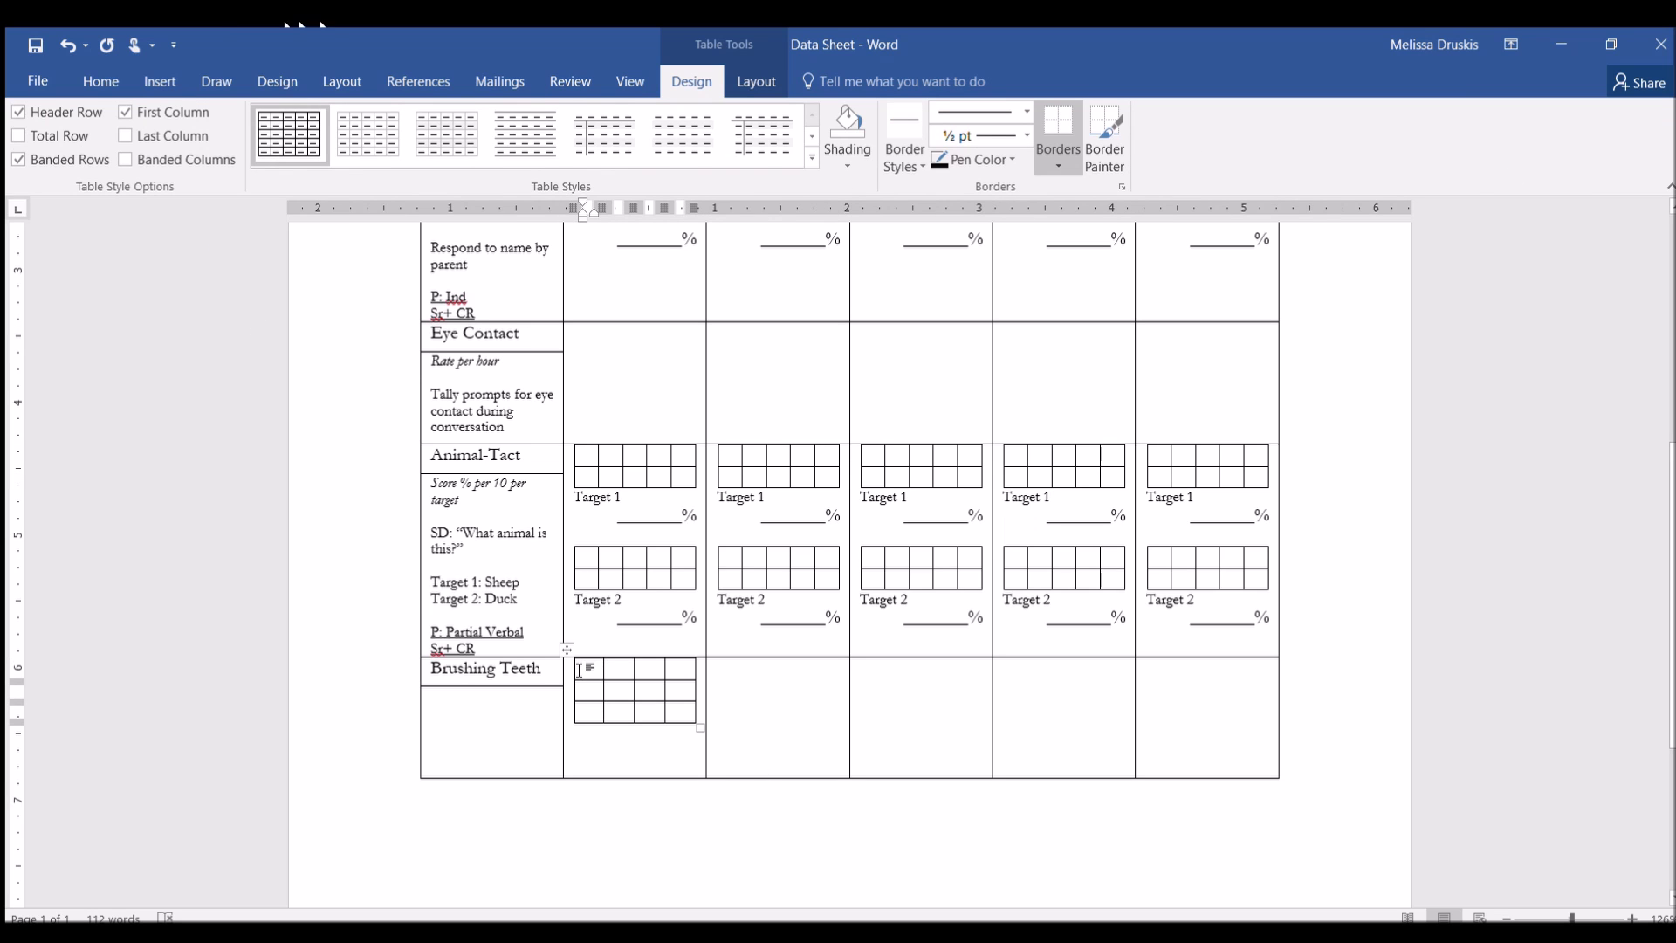
Merge the small table's first and second columns each into one tall cell
drag(579, 671, 584, 709)
click(730, 74)
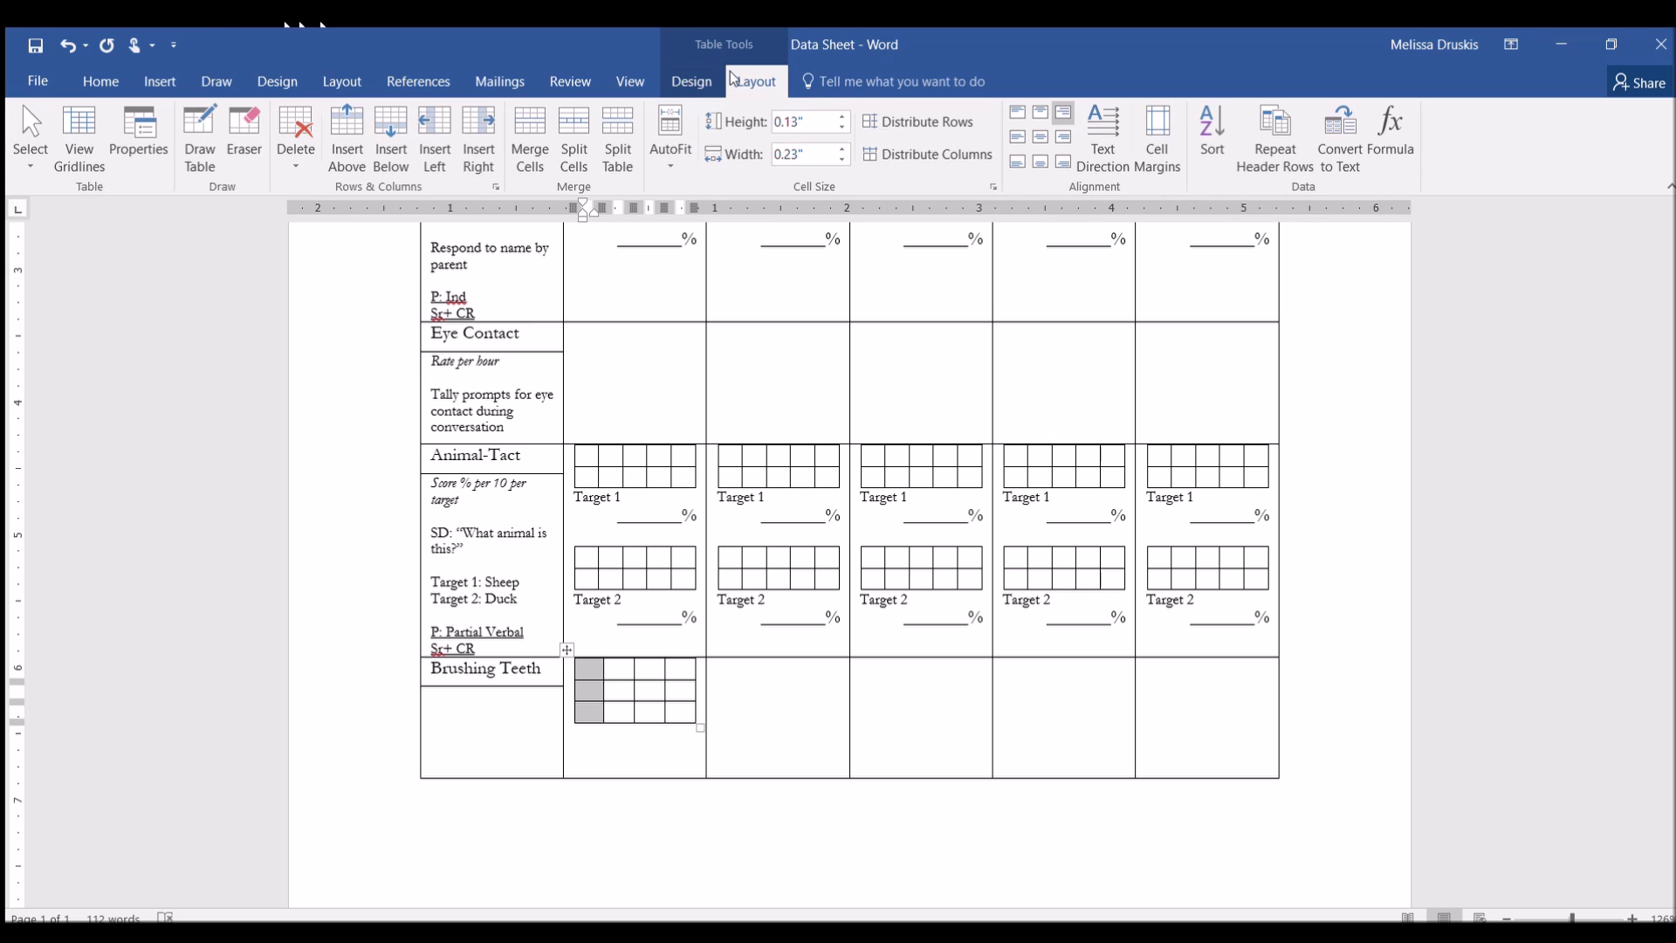
click(531, 135)
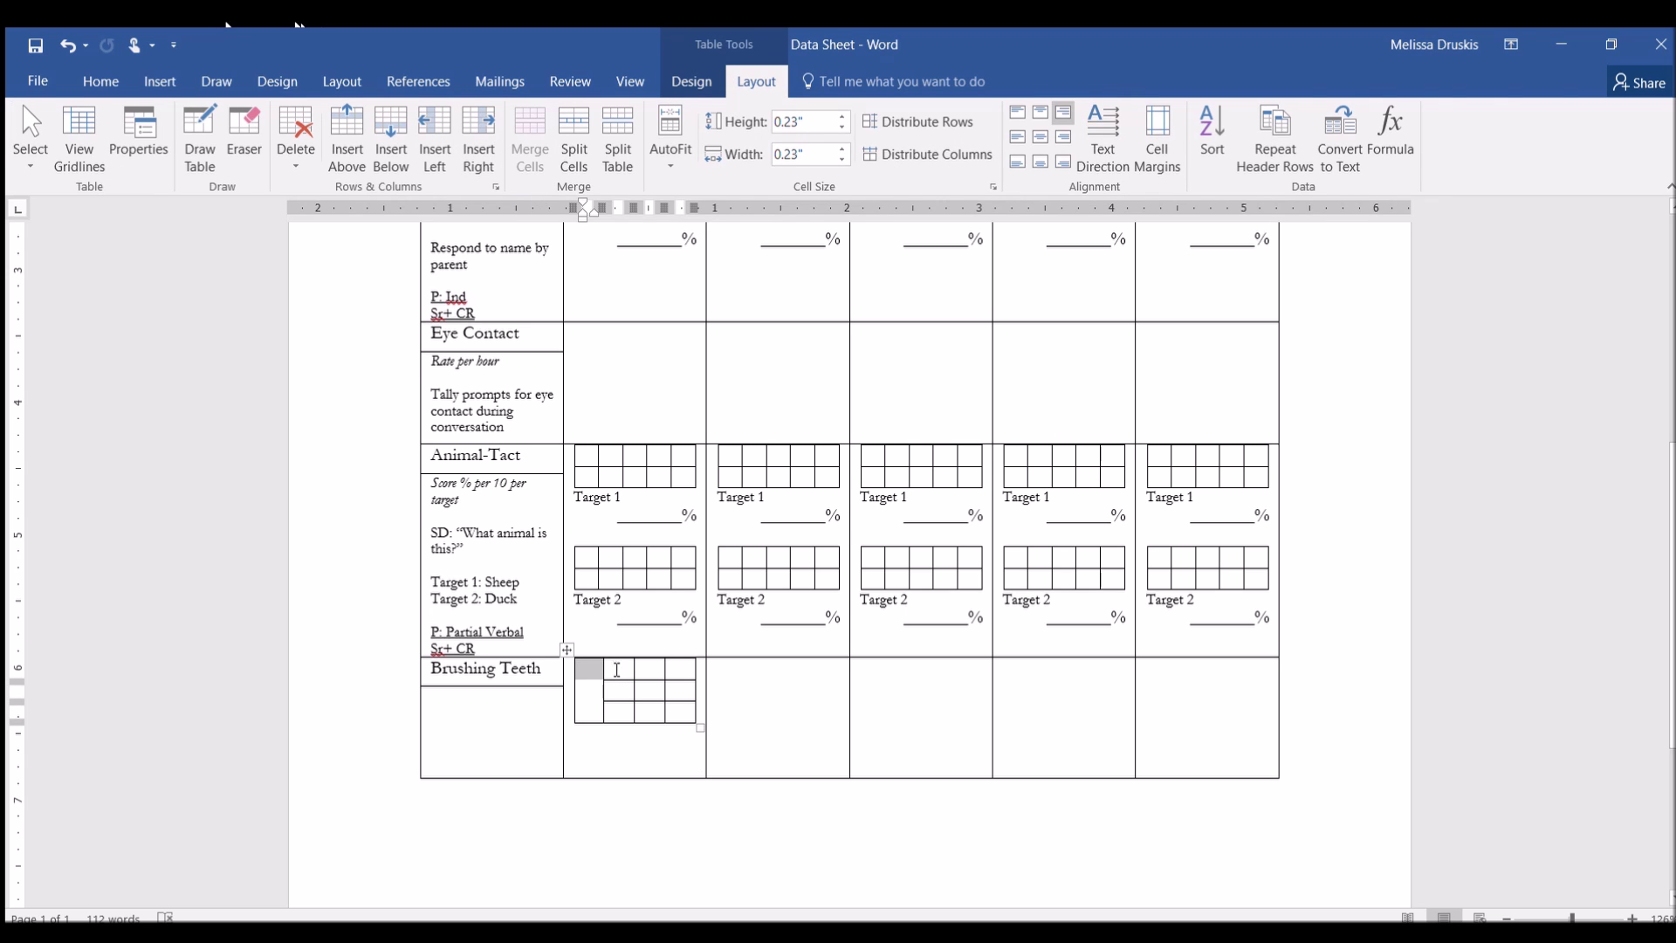
drag(617, 670, 619, 712)
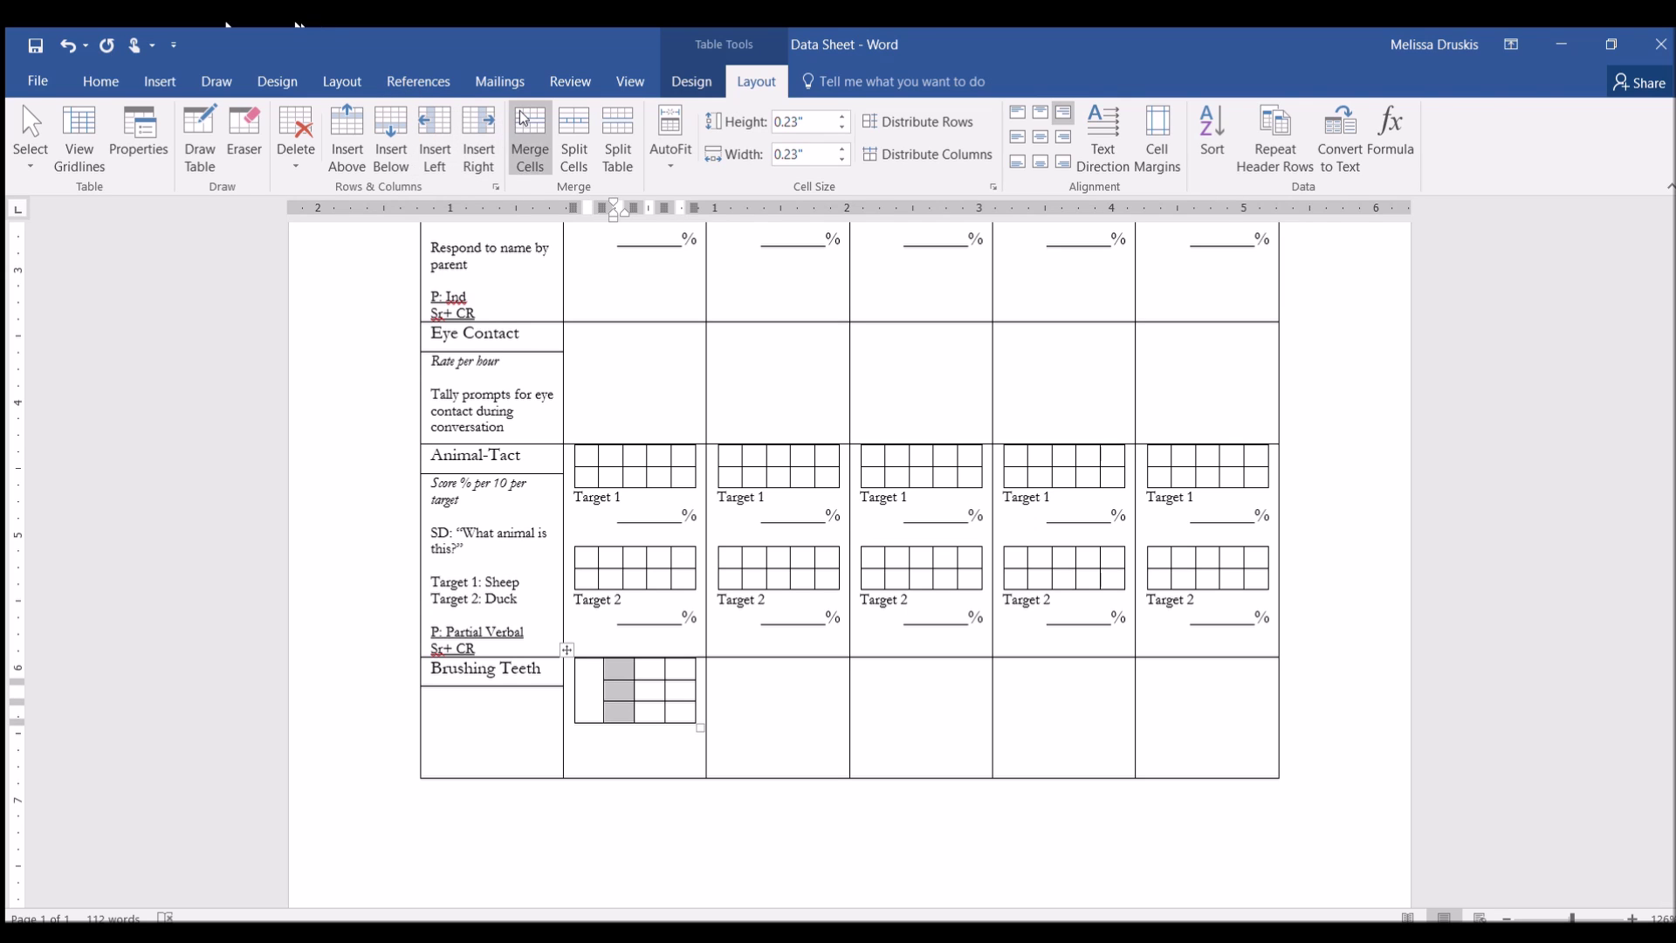
click(524, 118)
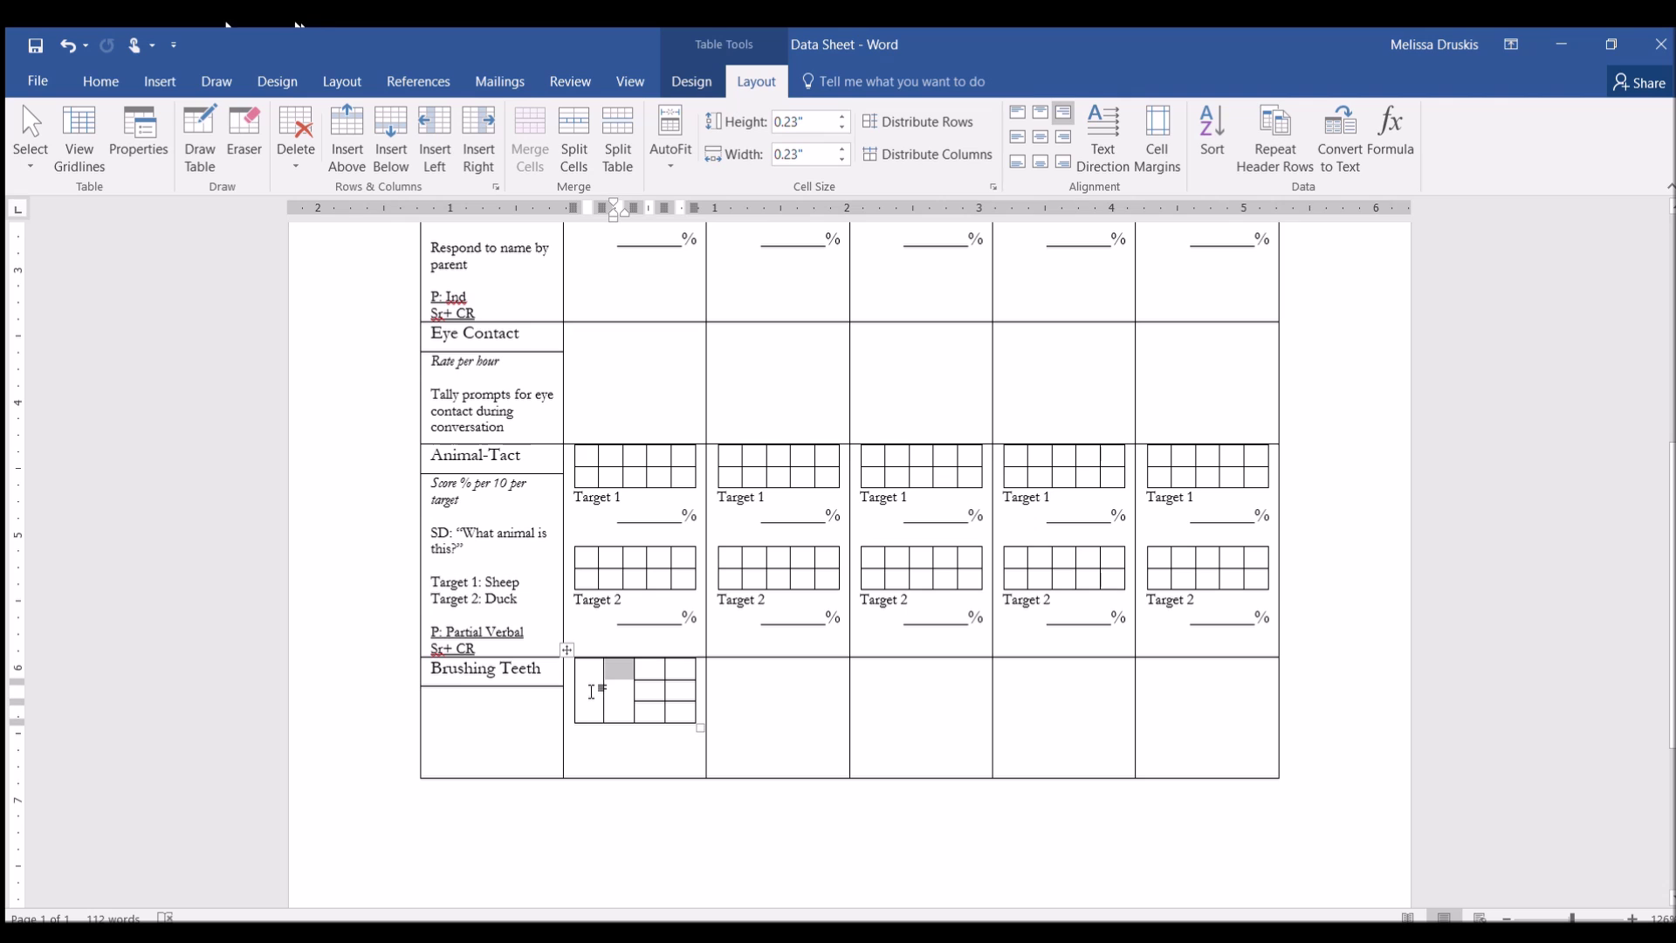
click(592, 691)
click(621, 681)
key(ctrl+z)
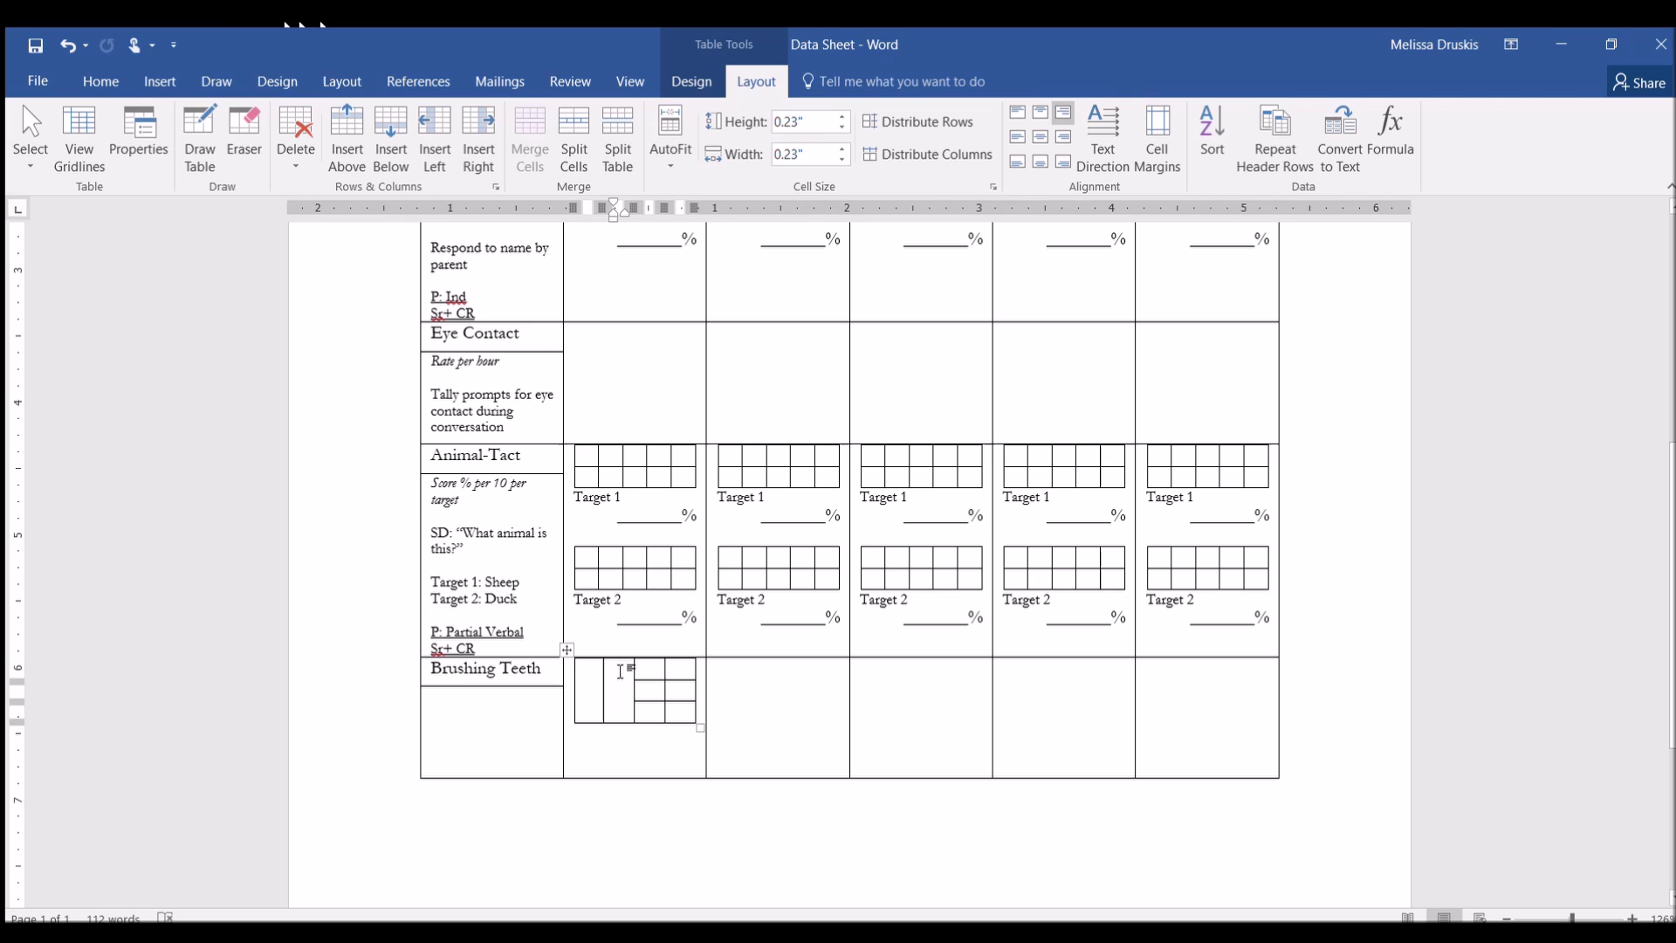
Try a vertical text direction in the tall cell, then undo the oversized label
click(1105, 130)
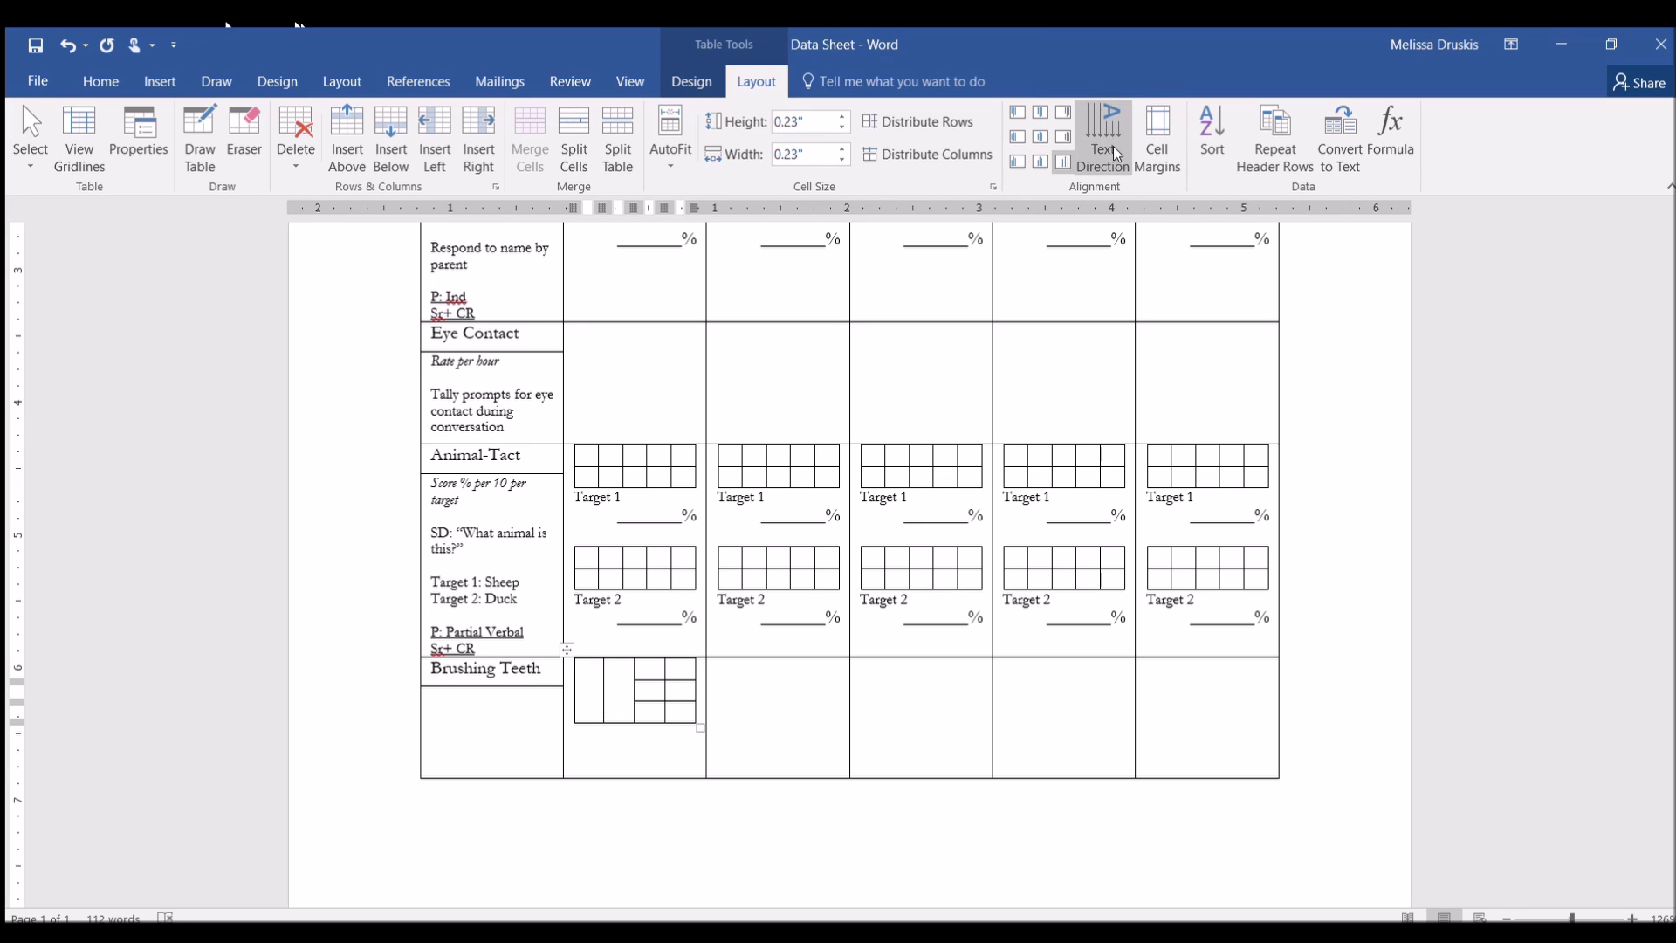
click(1105, 130)
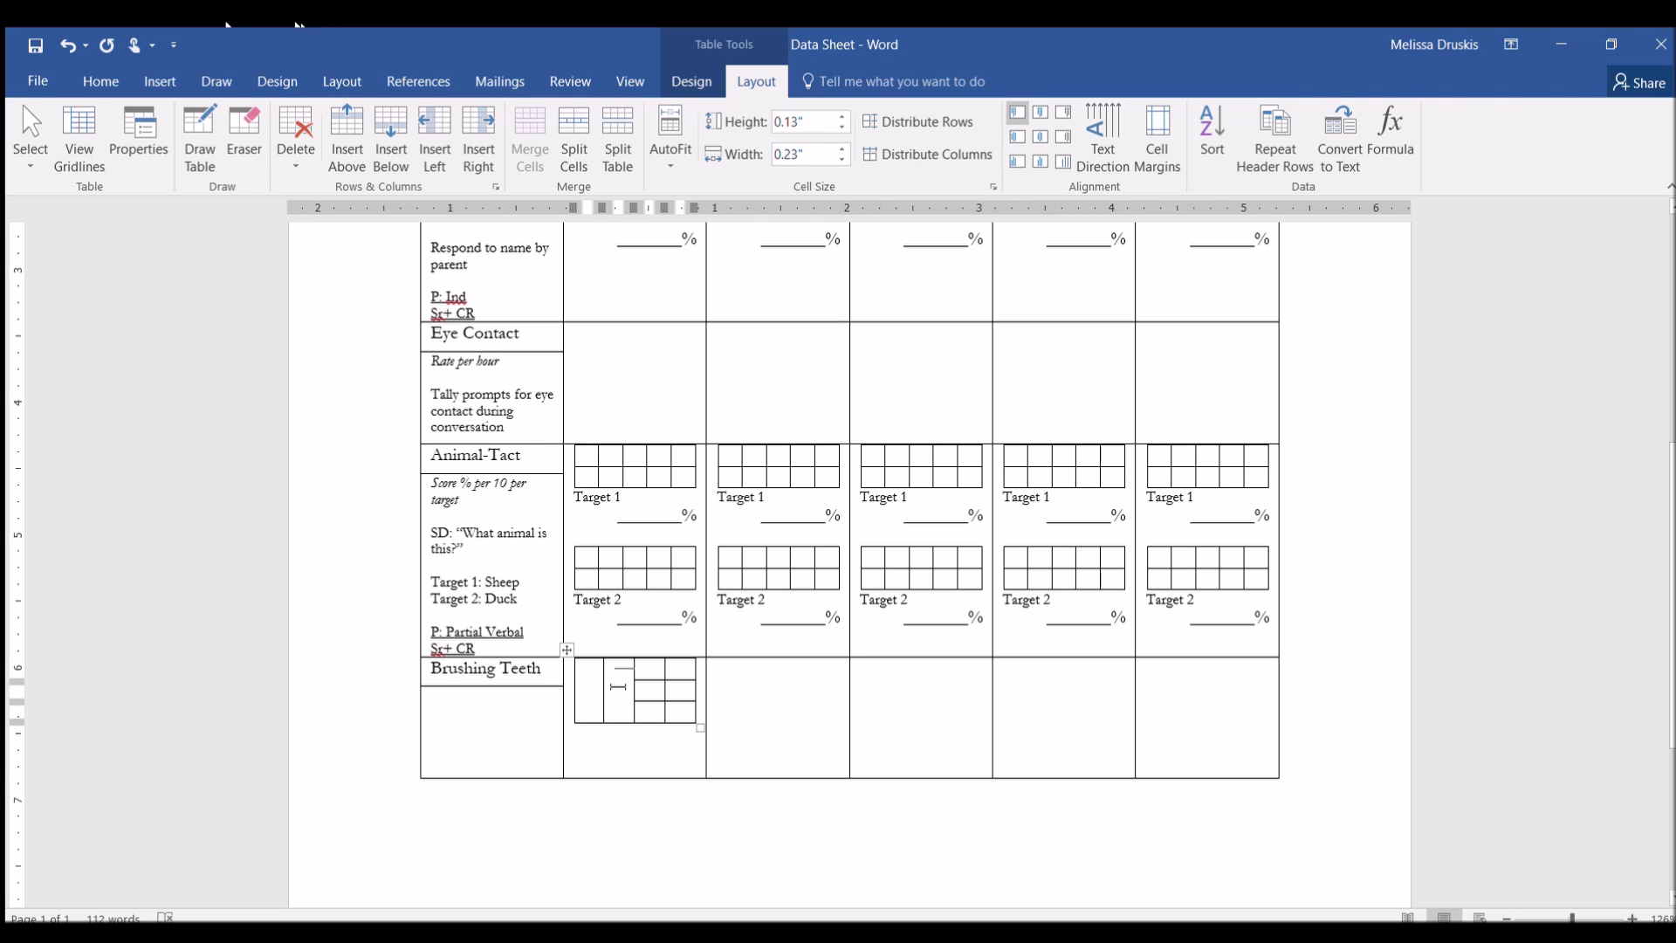
text(Our)
text(tsi)
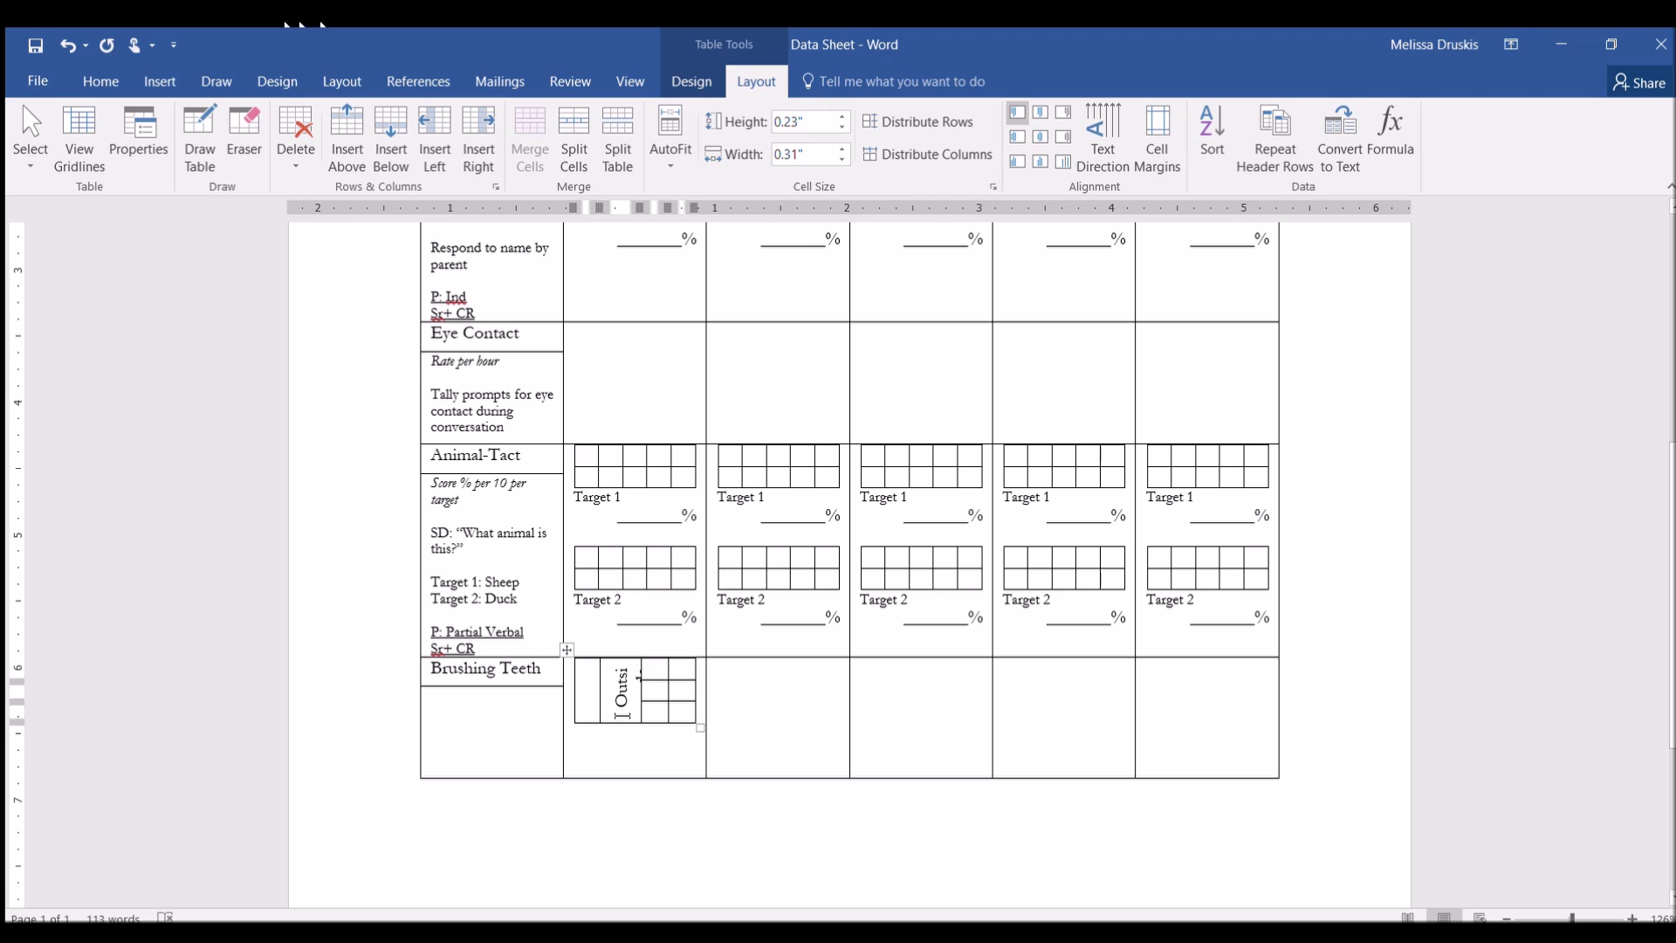
key(ctrl+a)
click(621, 698)
key(ctrl+z)
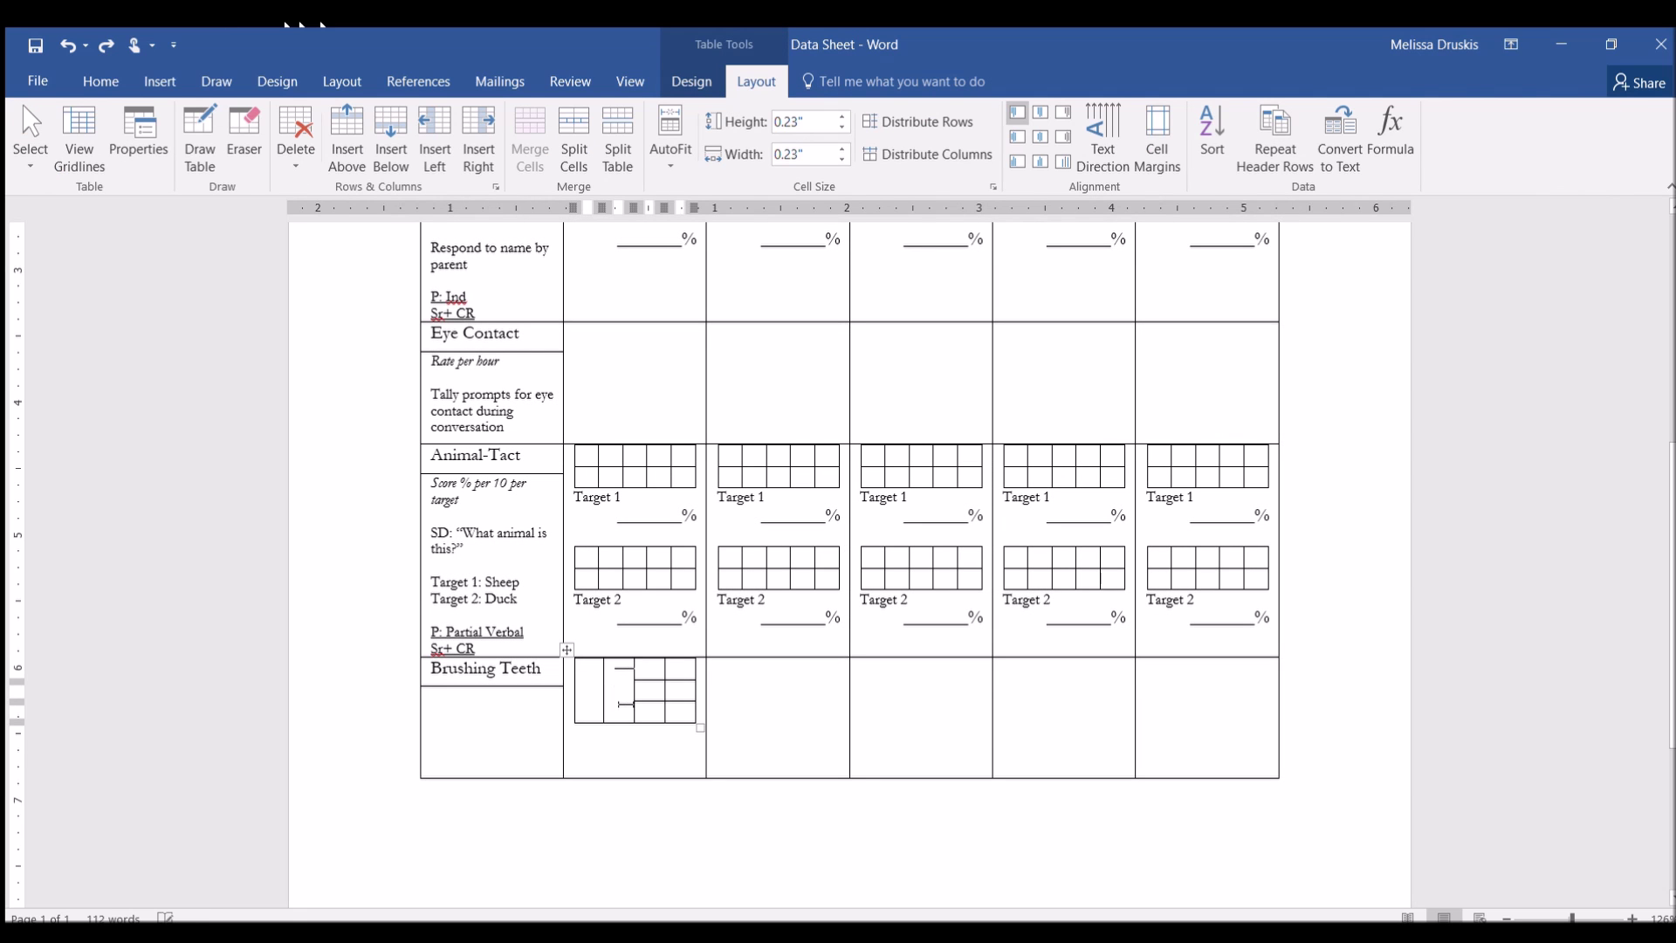
Type the label Outside at 6 pt font size
click(100, 81)
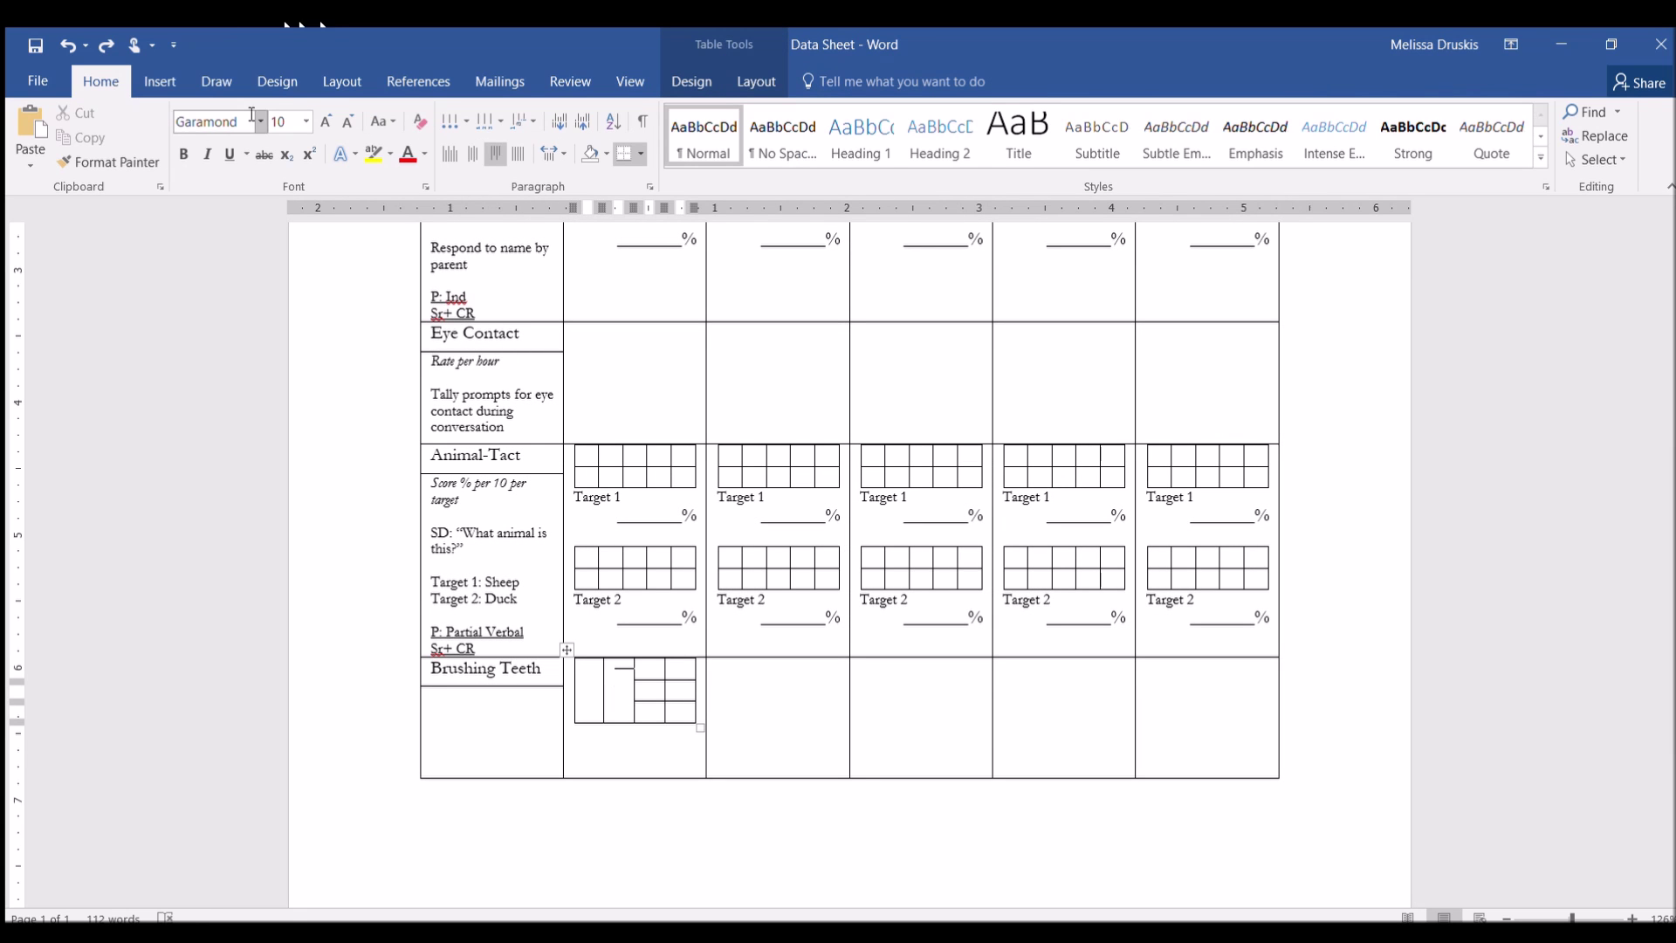
click(302, 122)
text(8)
key(Return)
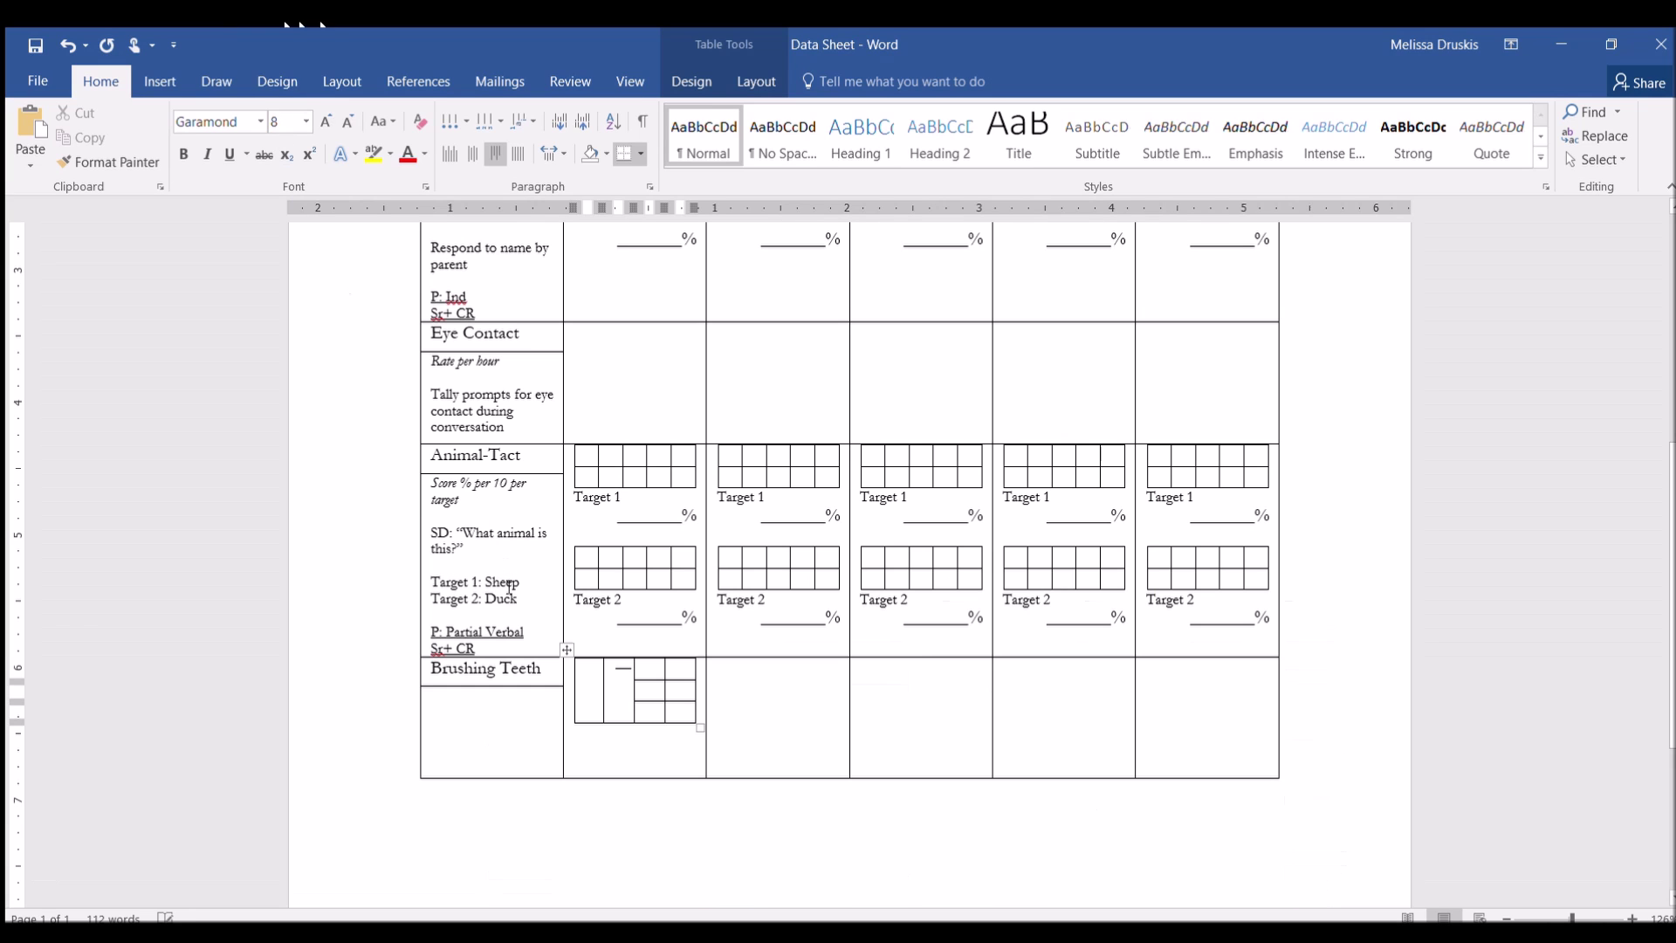
text(Outsid)
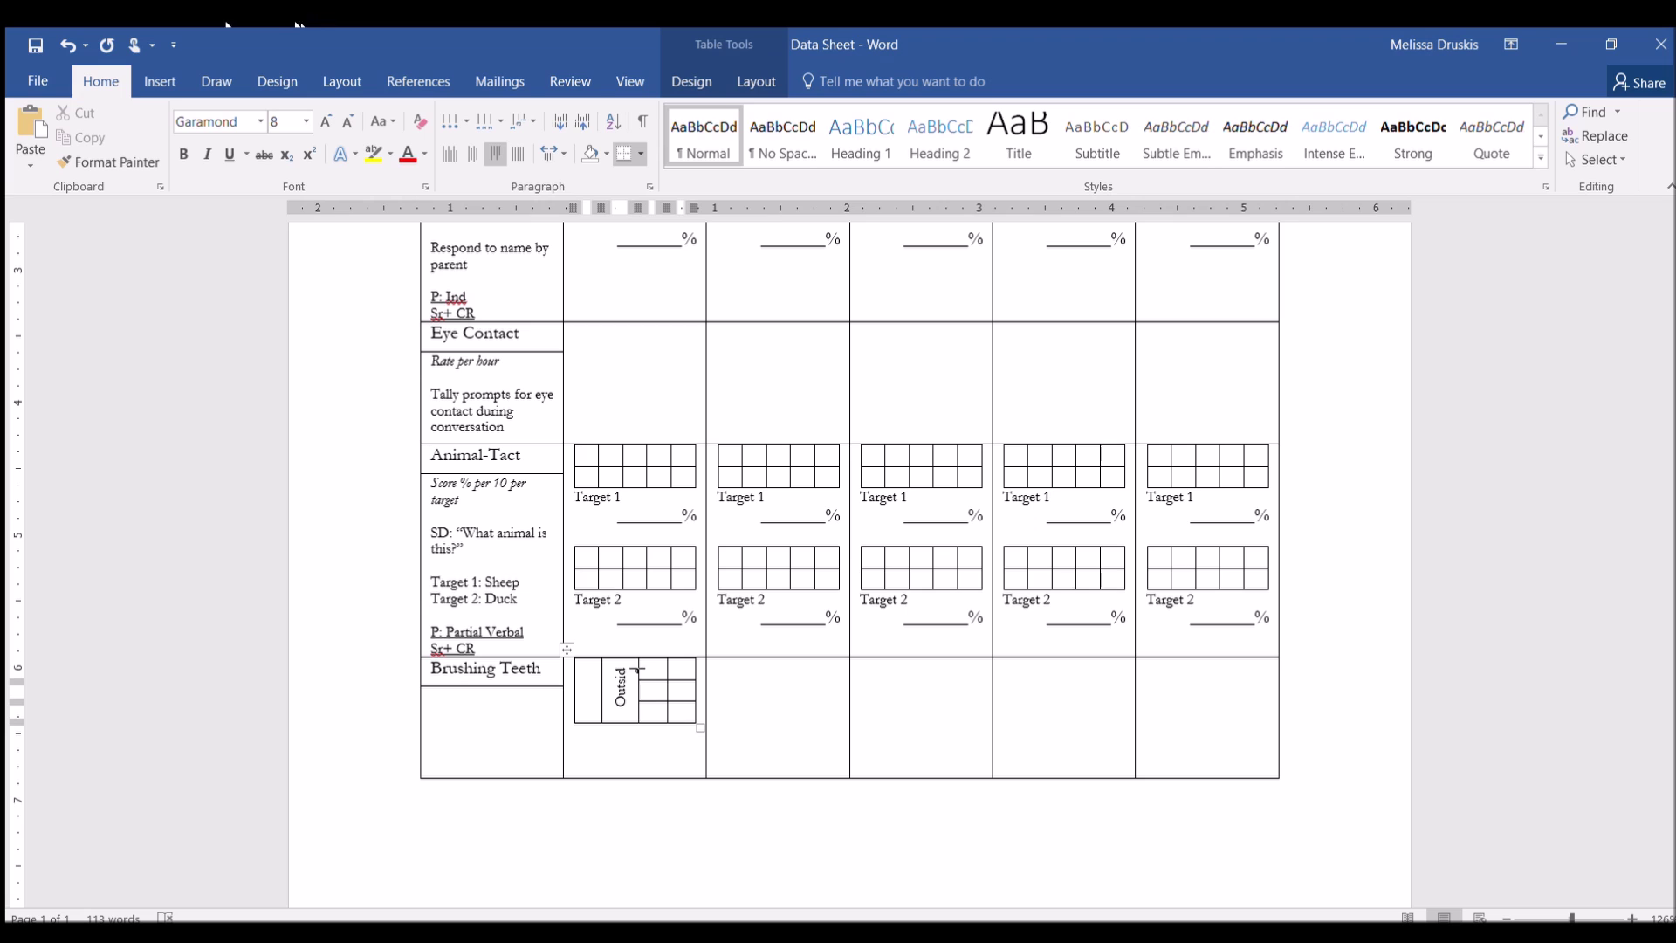
key(ctrl+z)
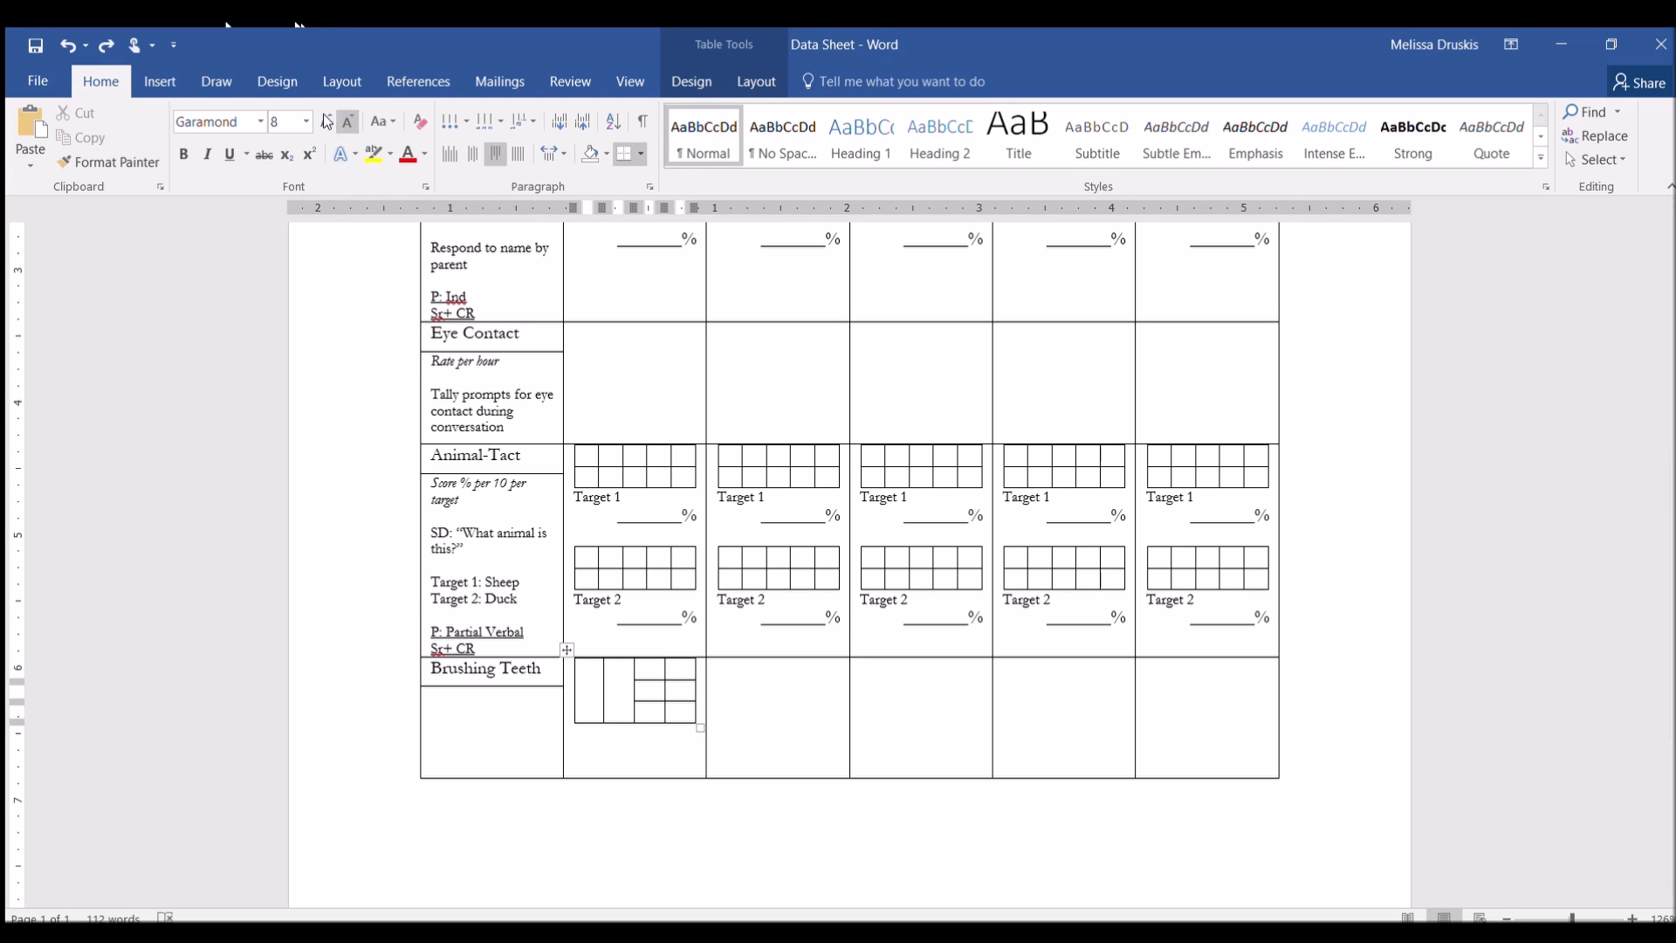
click(290, 127)
text(6)
key(Return)
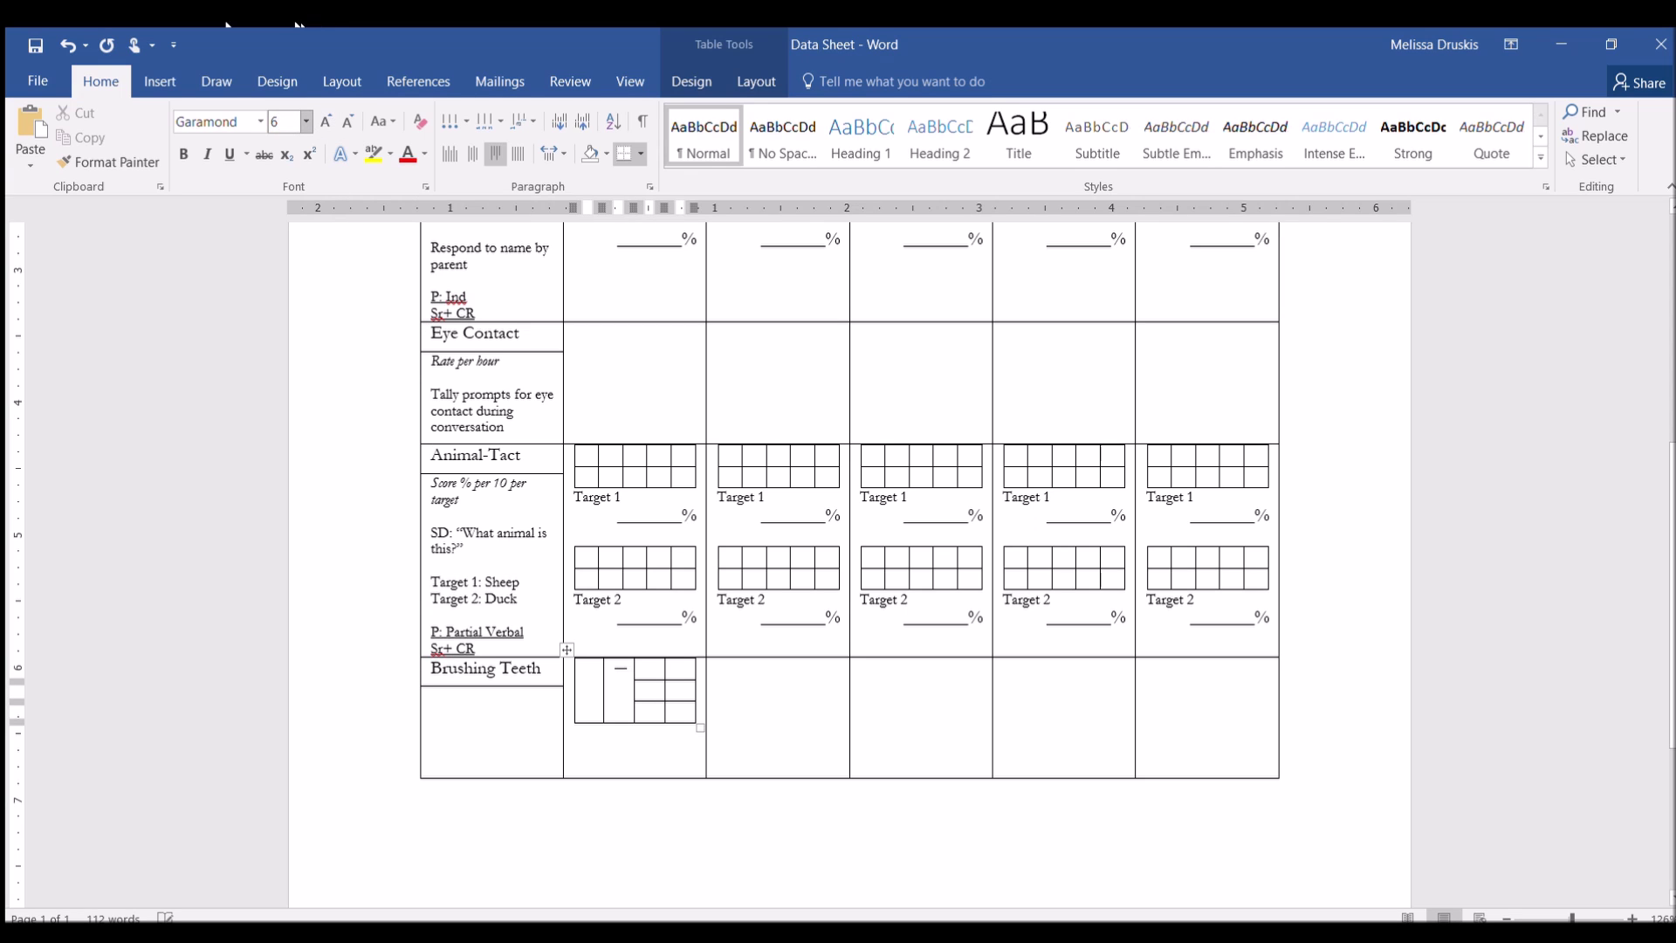
text(Outsid)
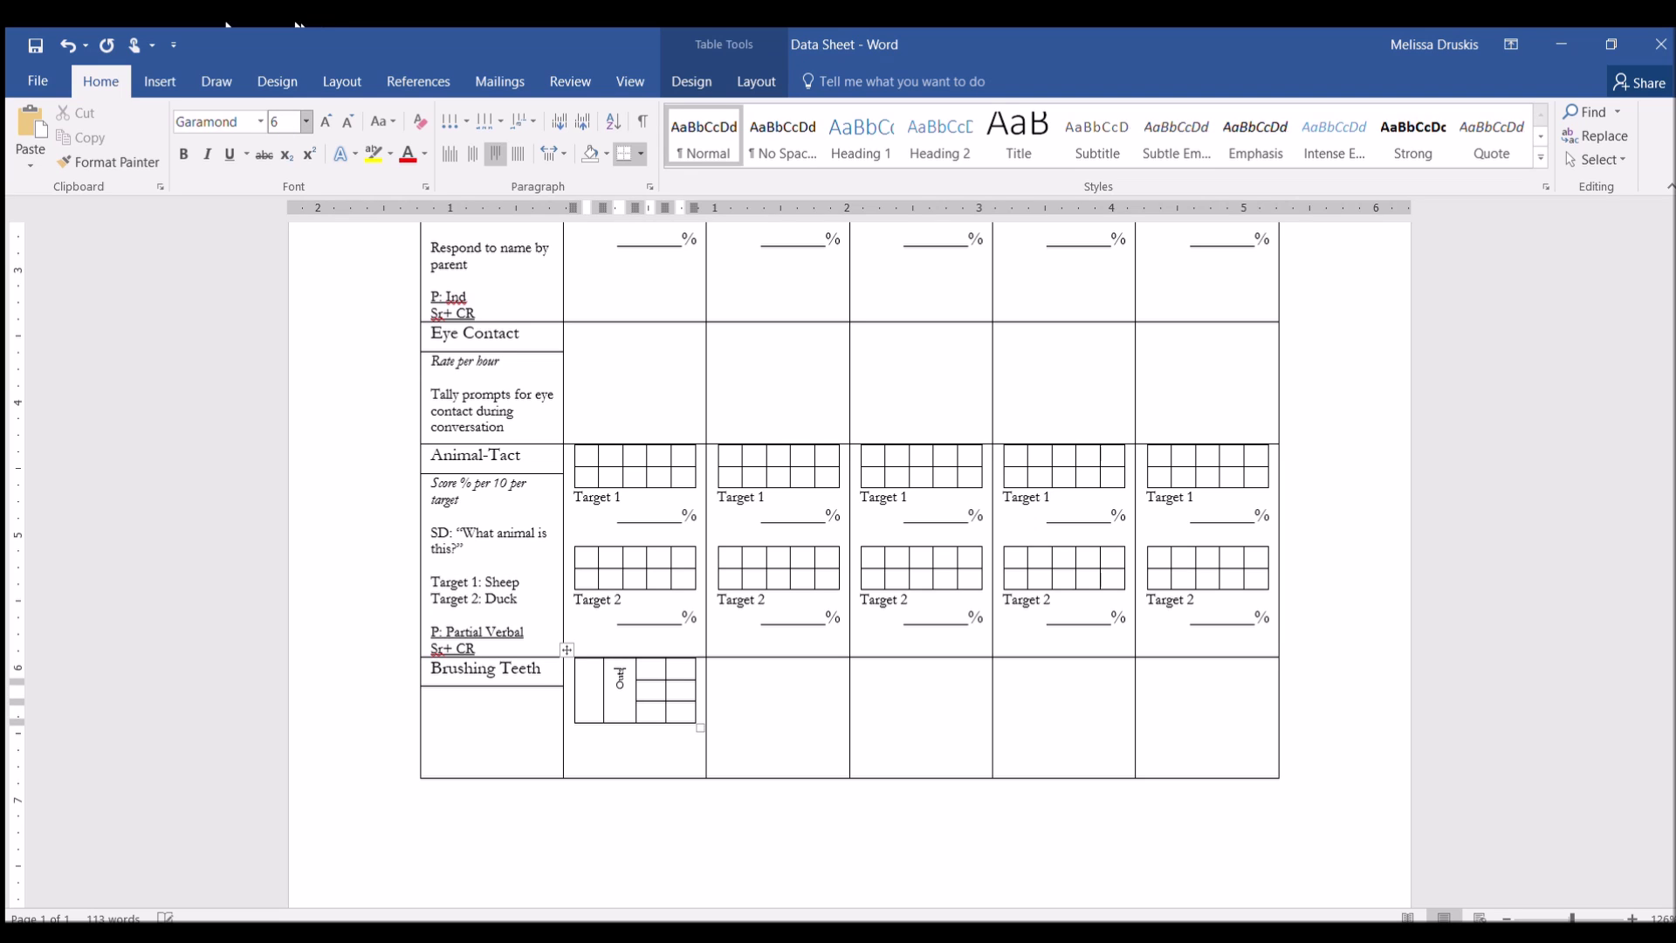
text(e)
Rotate the left cell's text direction and set its font size to 6
click(616, 726)
double_click(617, 720)
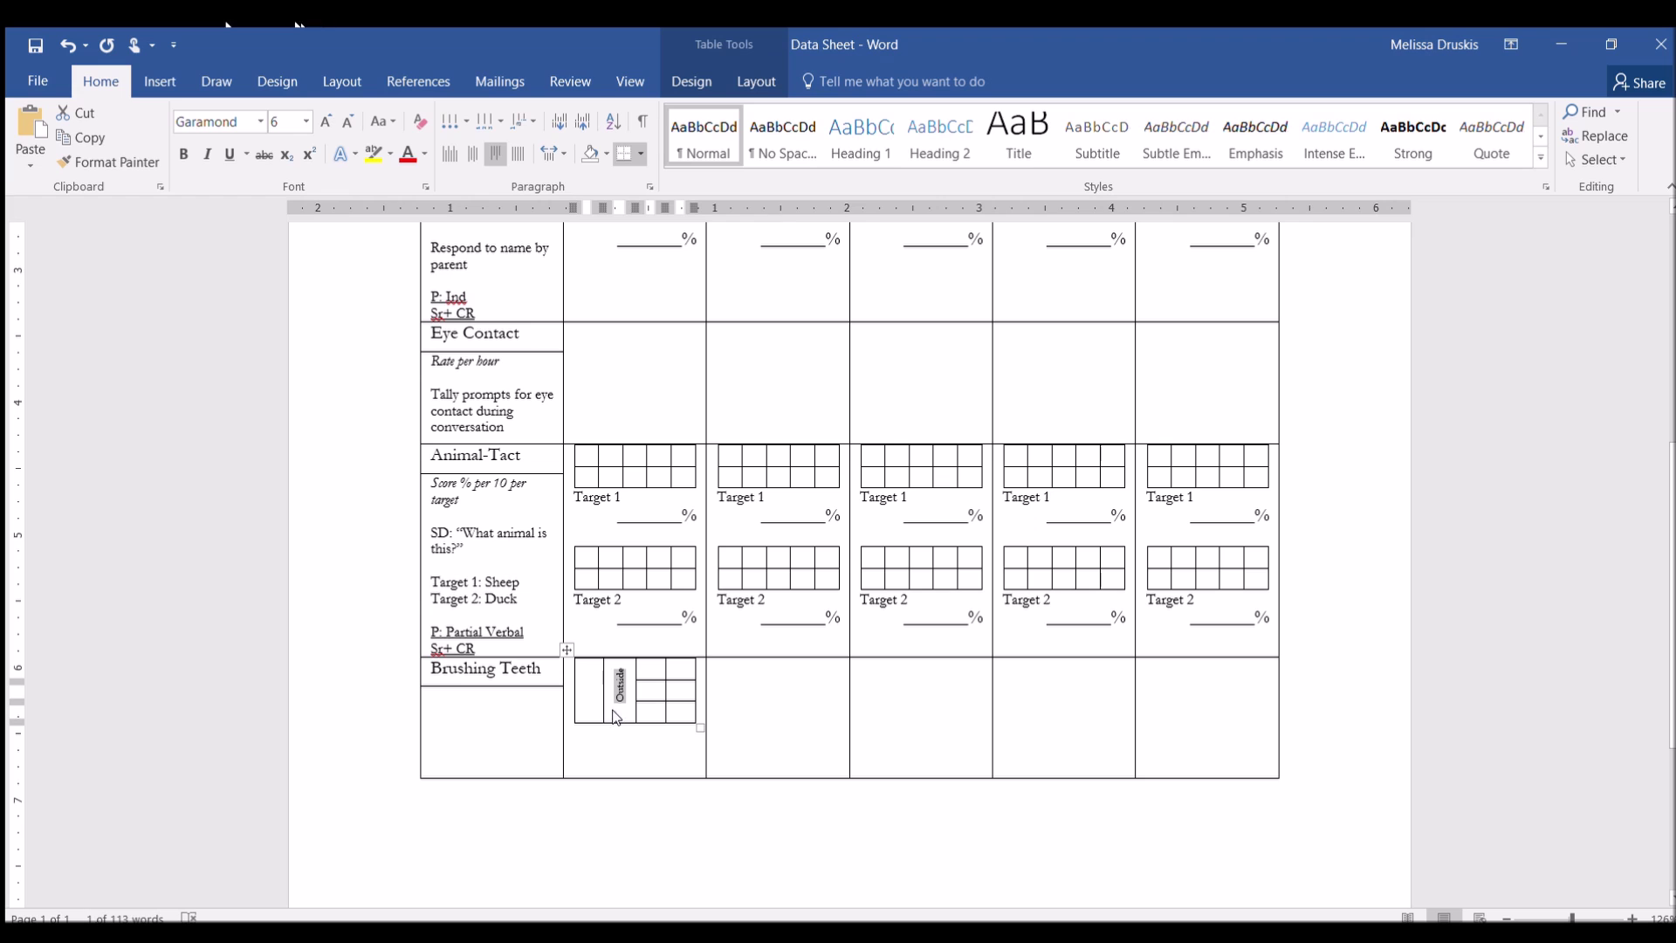
click(591, 696)
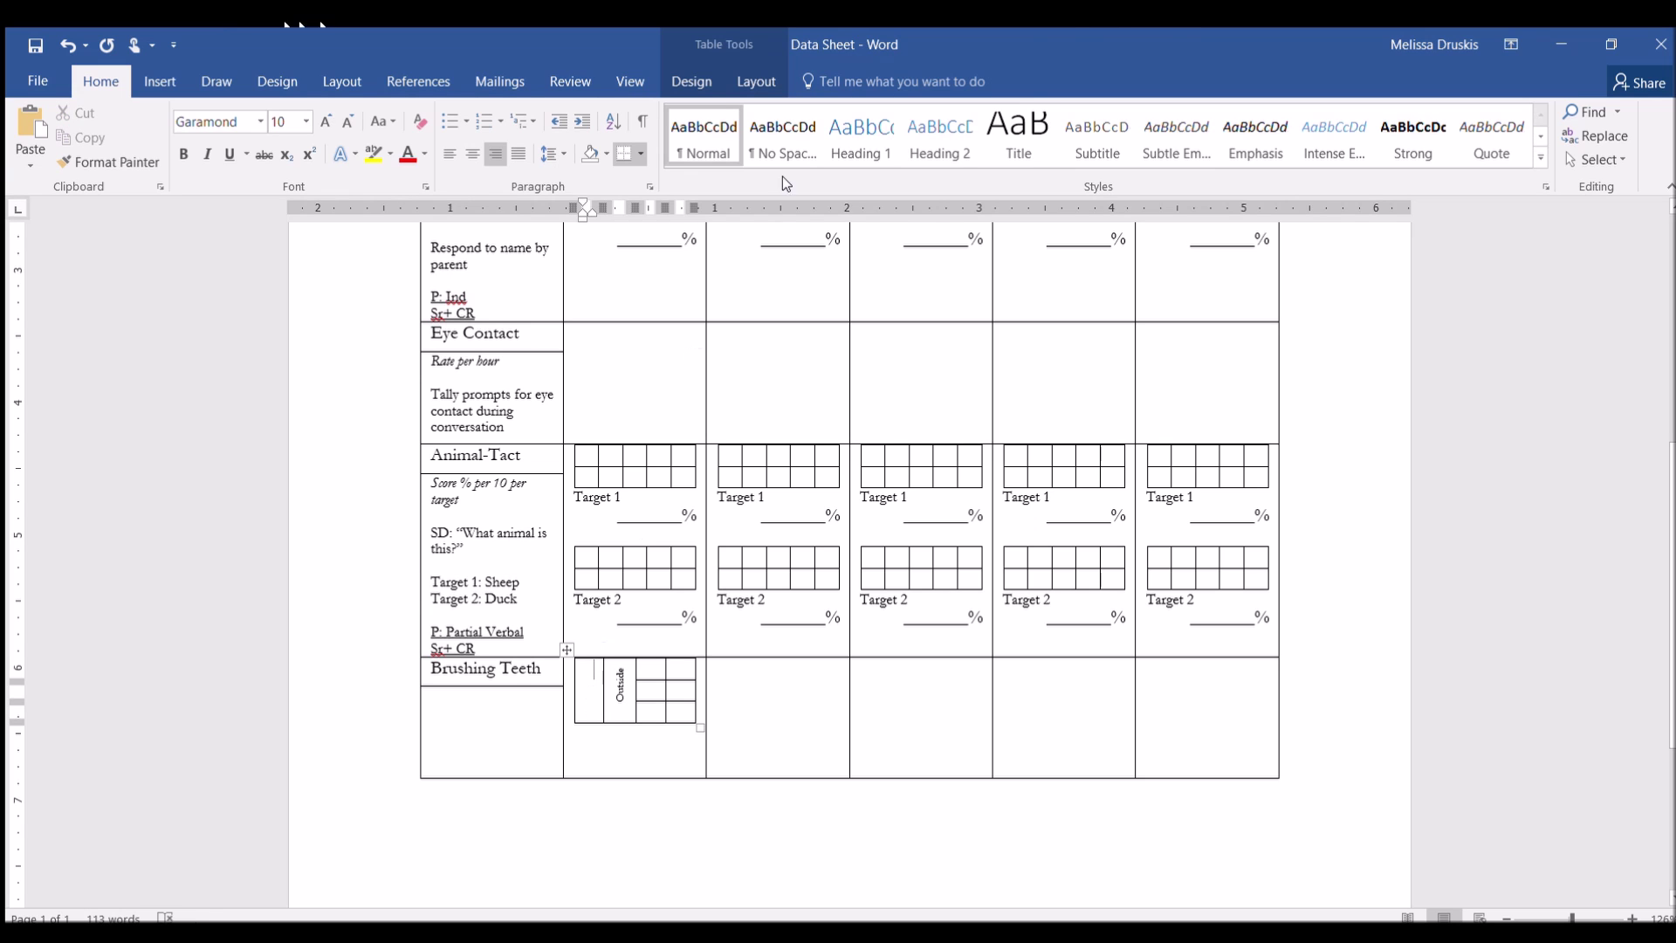
click(756, 81)
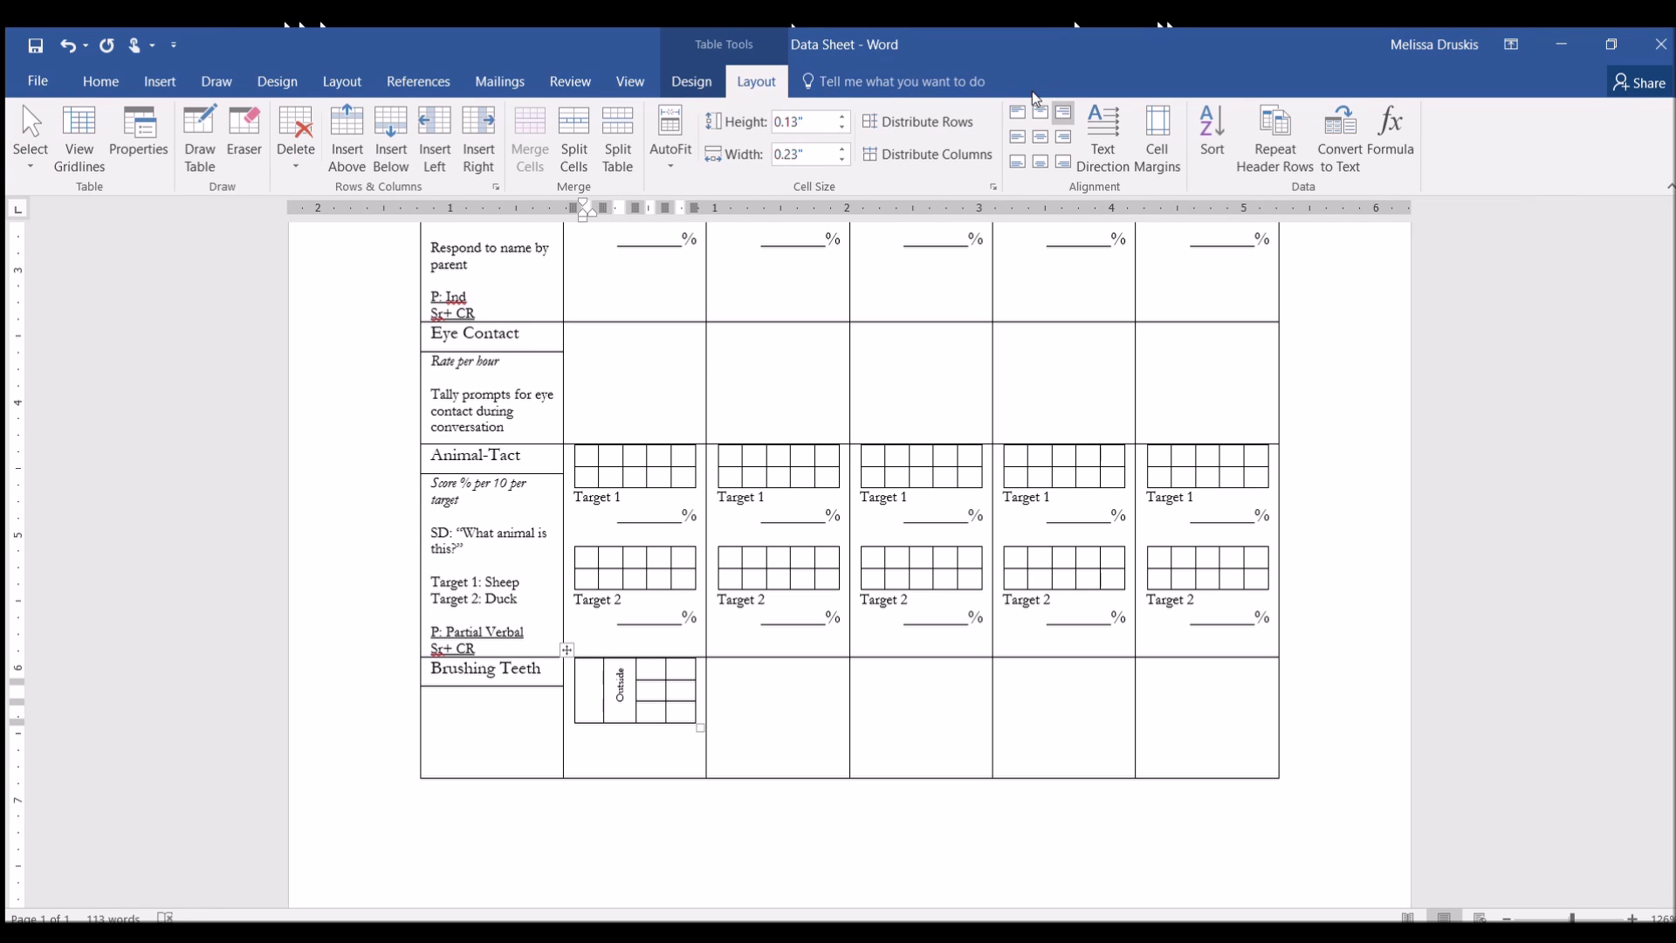
click(1091, 125)
click(1090, 125)
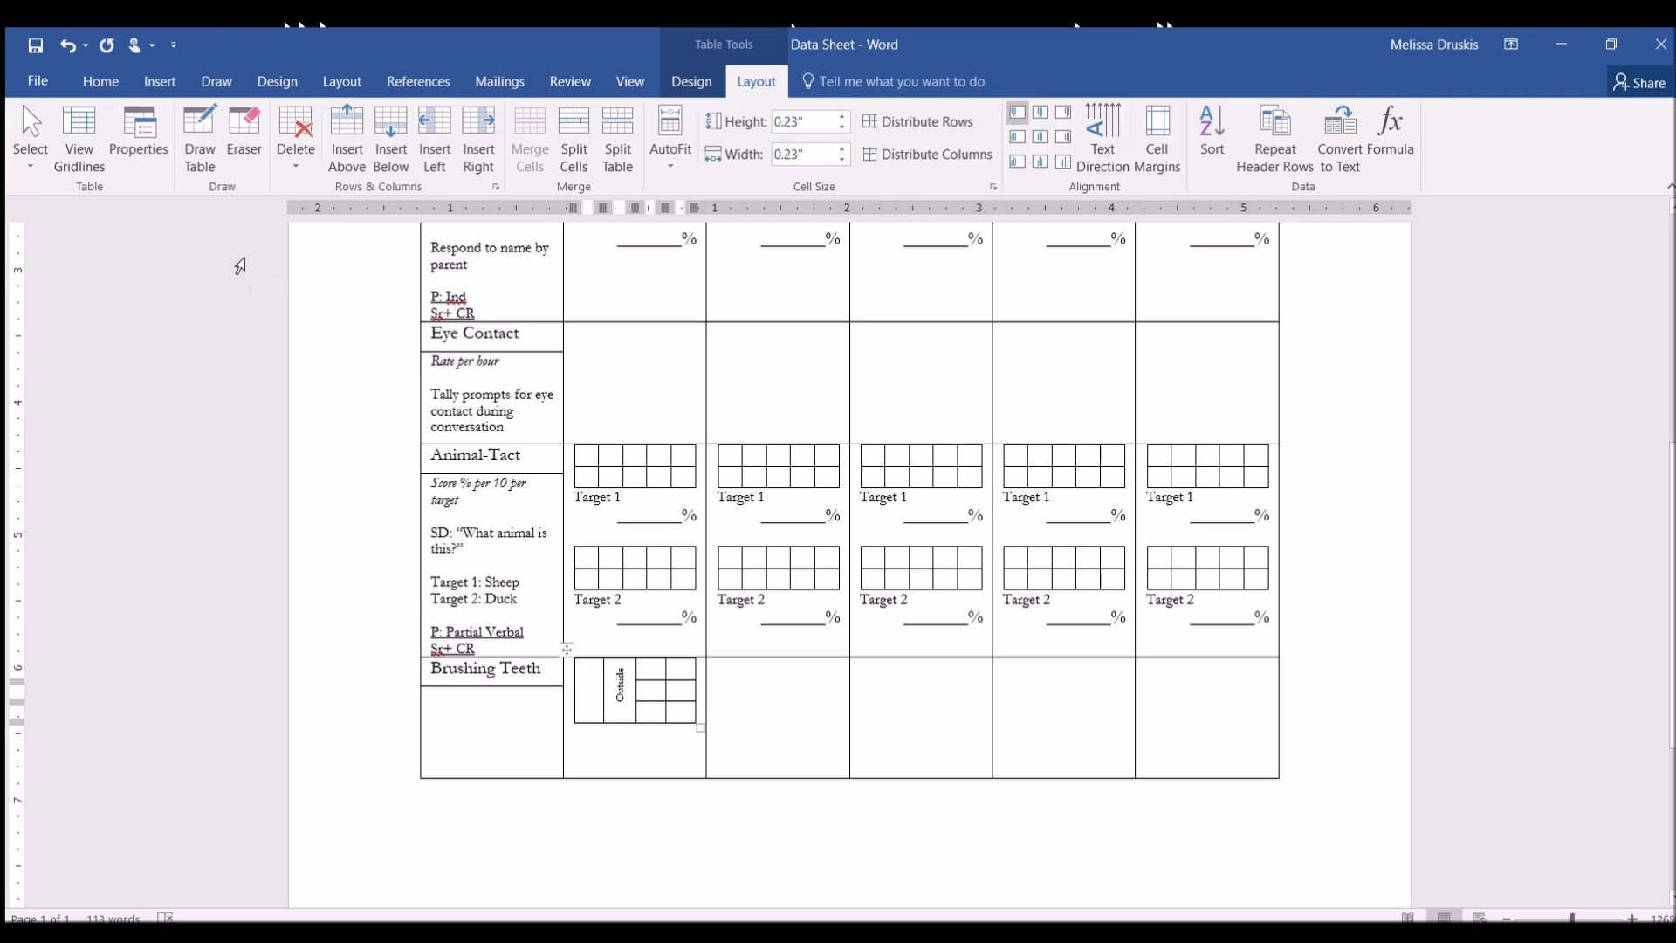
click(89, 80)
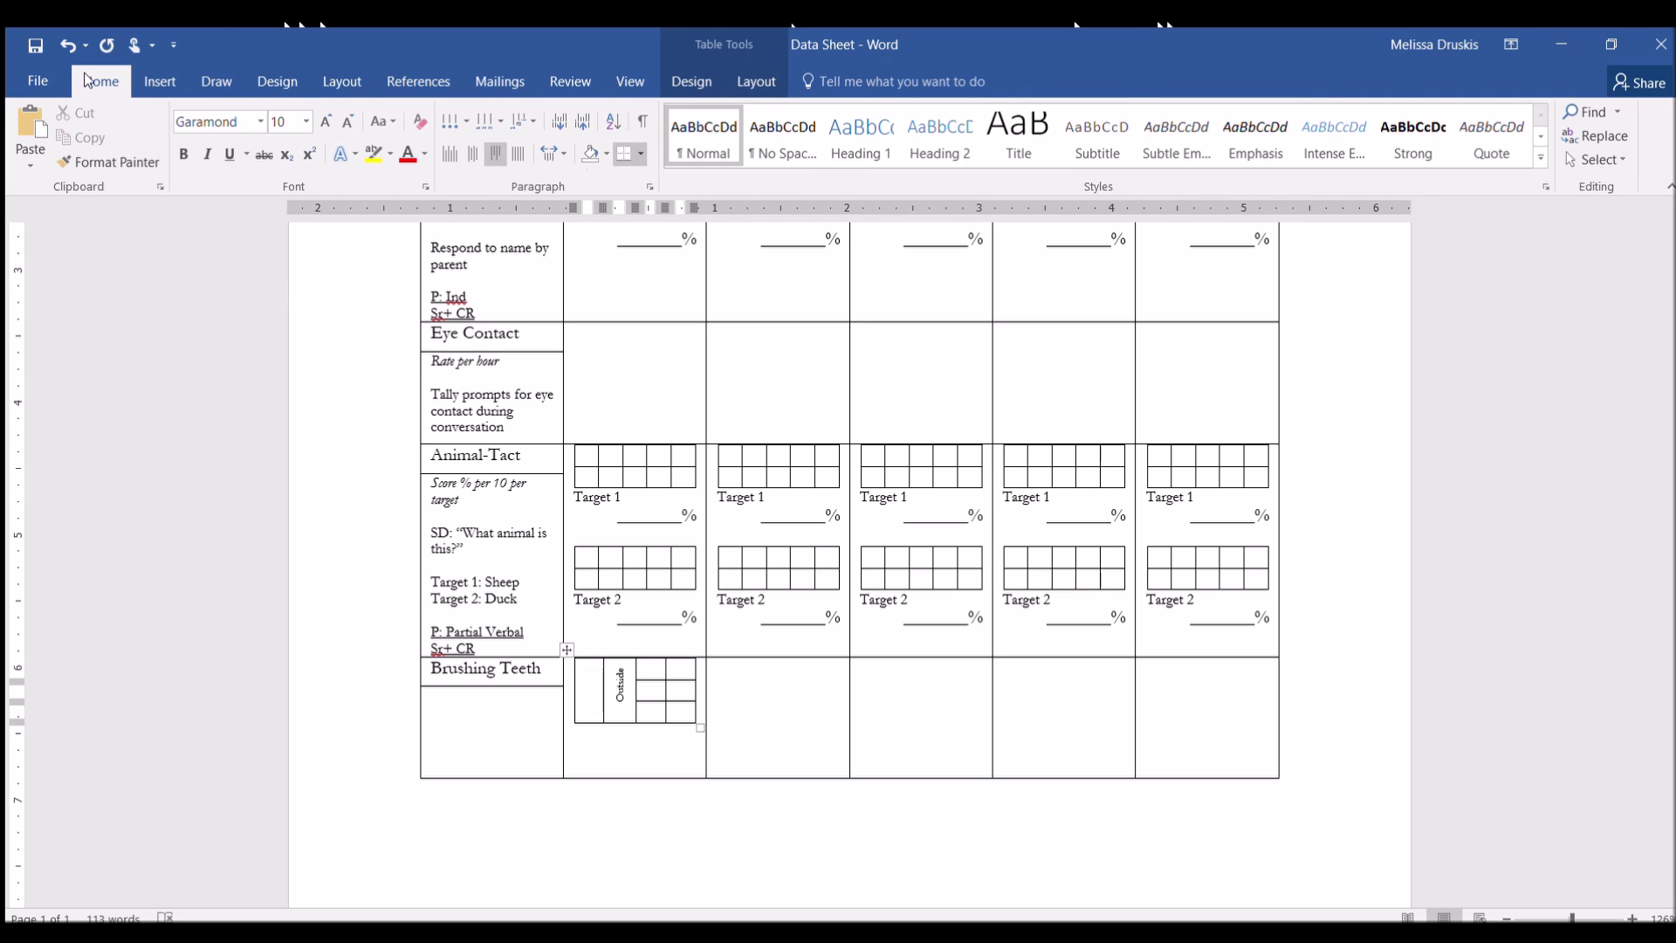
click(278, 122)
text(6)
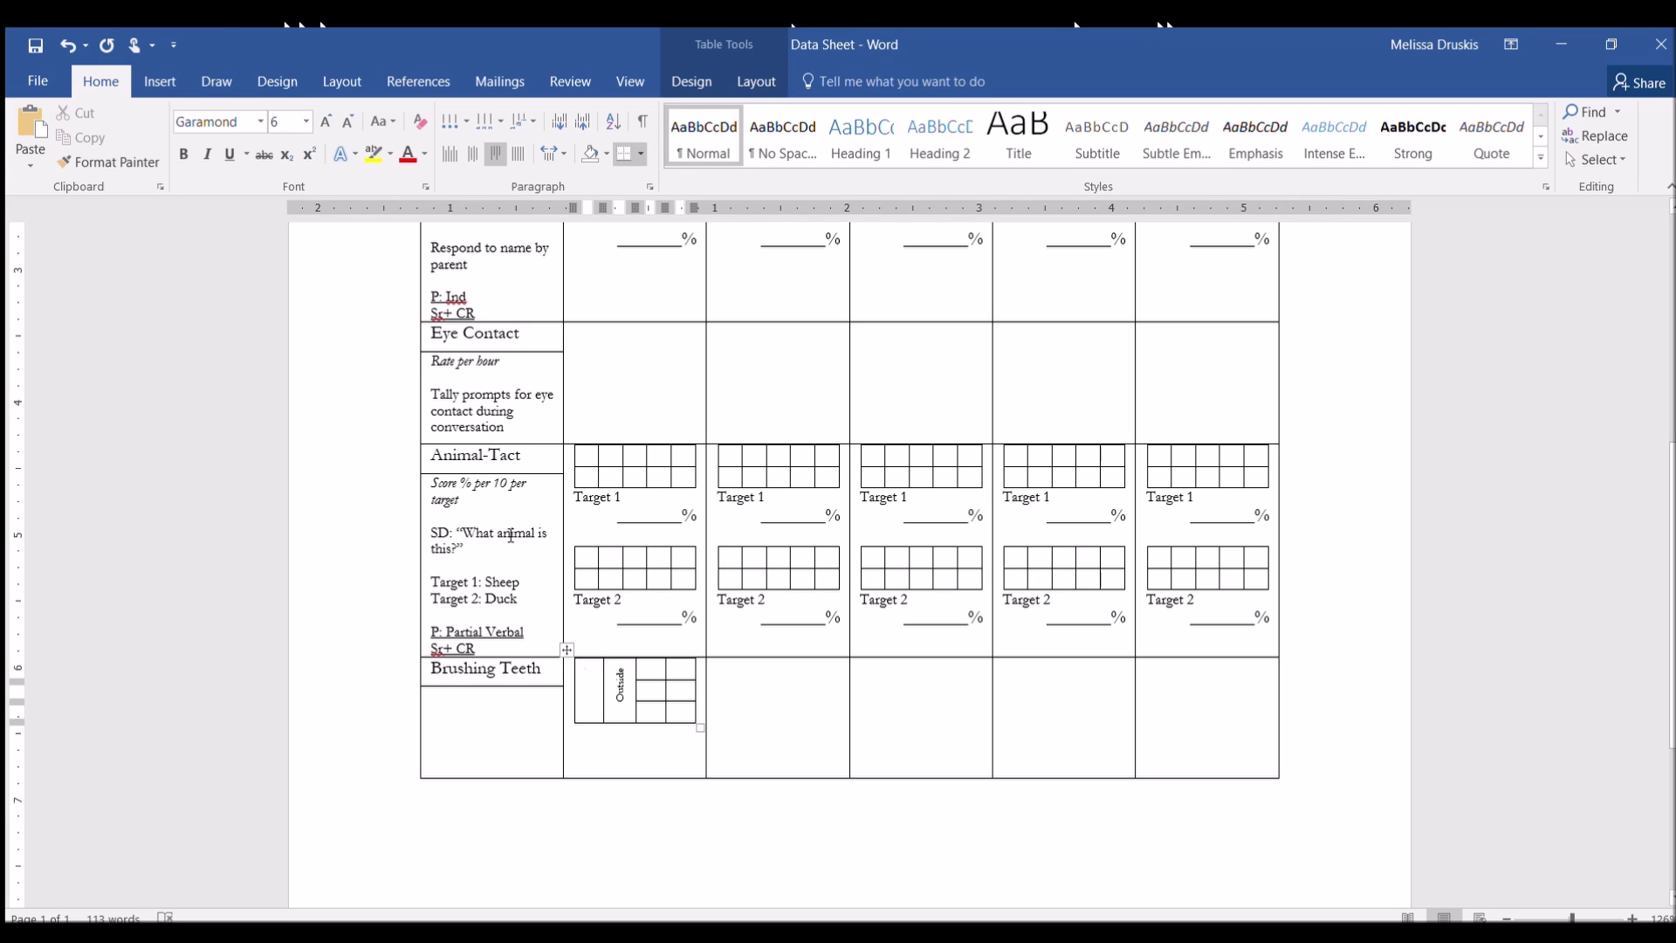
Set the mini-grid's three-cell column beside Outside to 6 pt
click(648, 672)
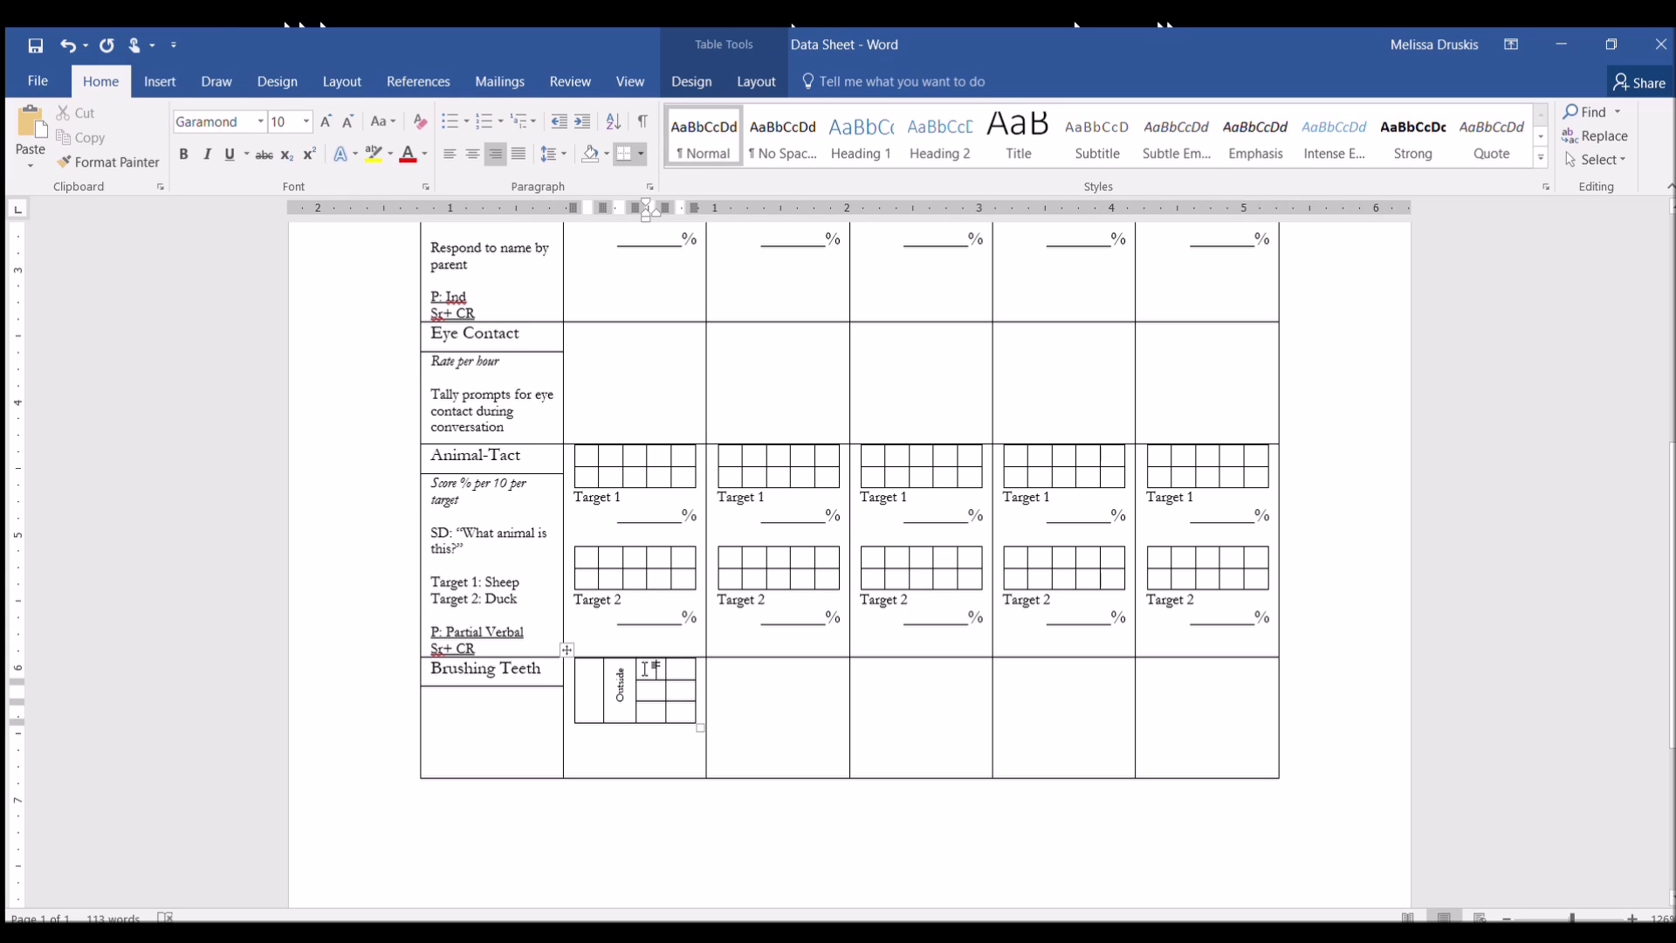
mouse_move(636, 648)
drag(650, 667, 654, 698)
click(285, 118)
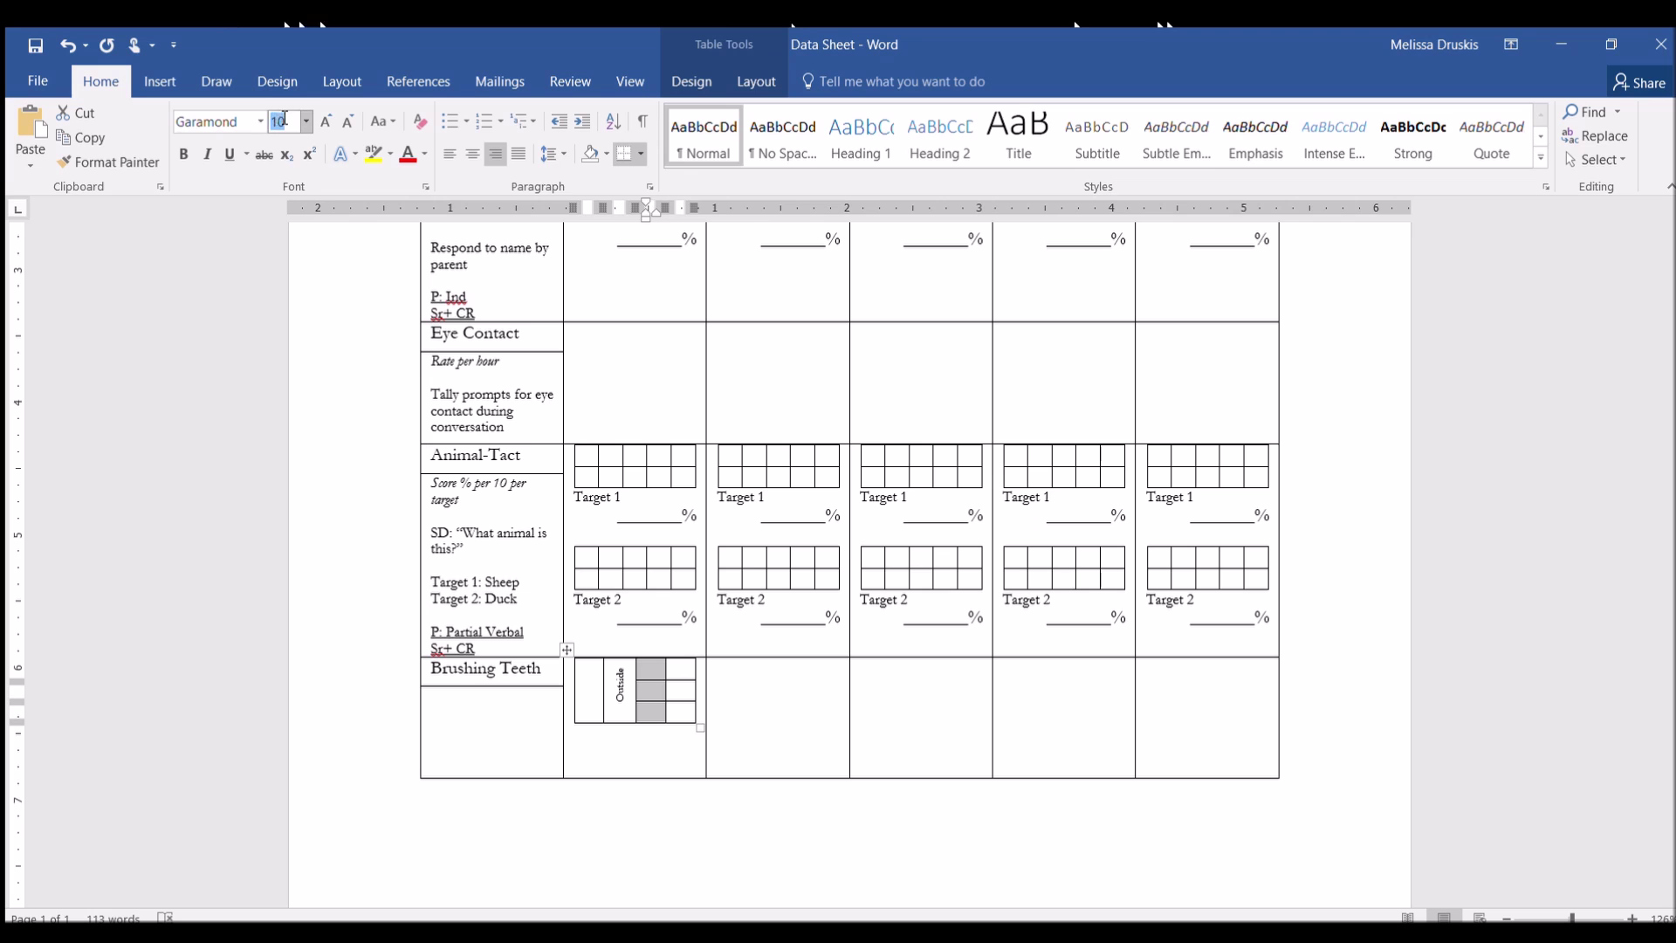
text(6)
key(Return)
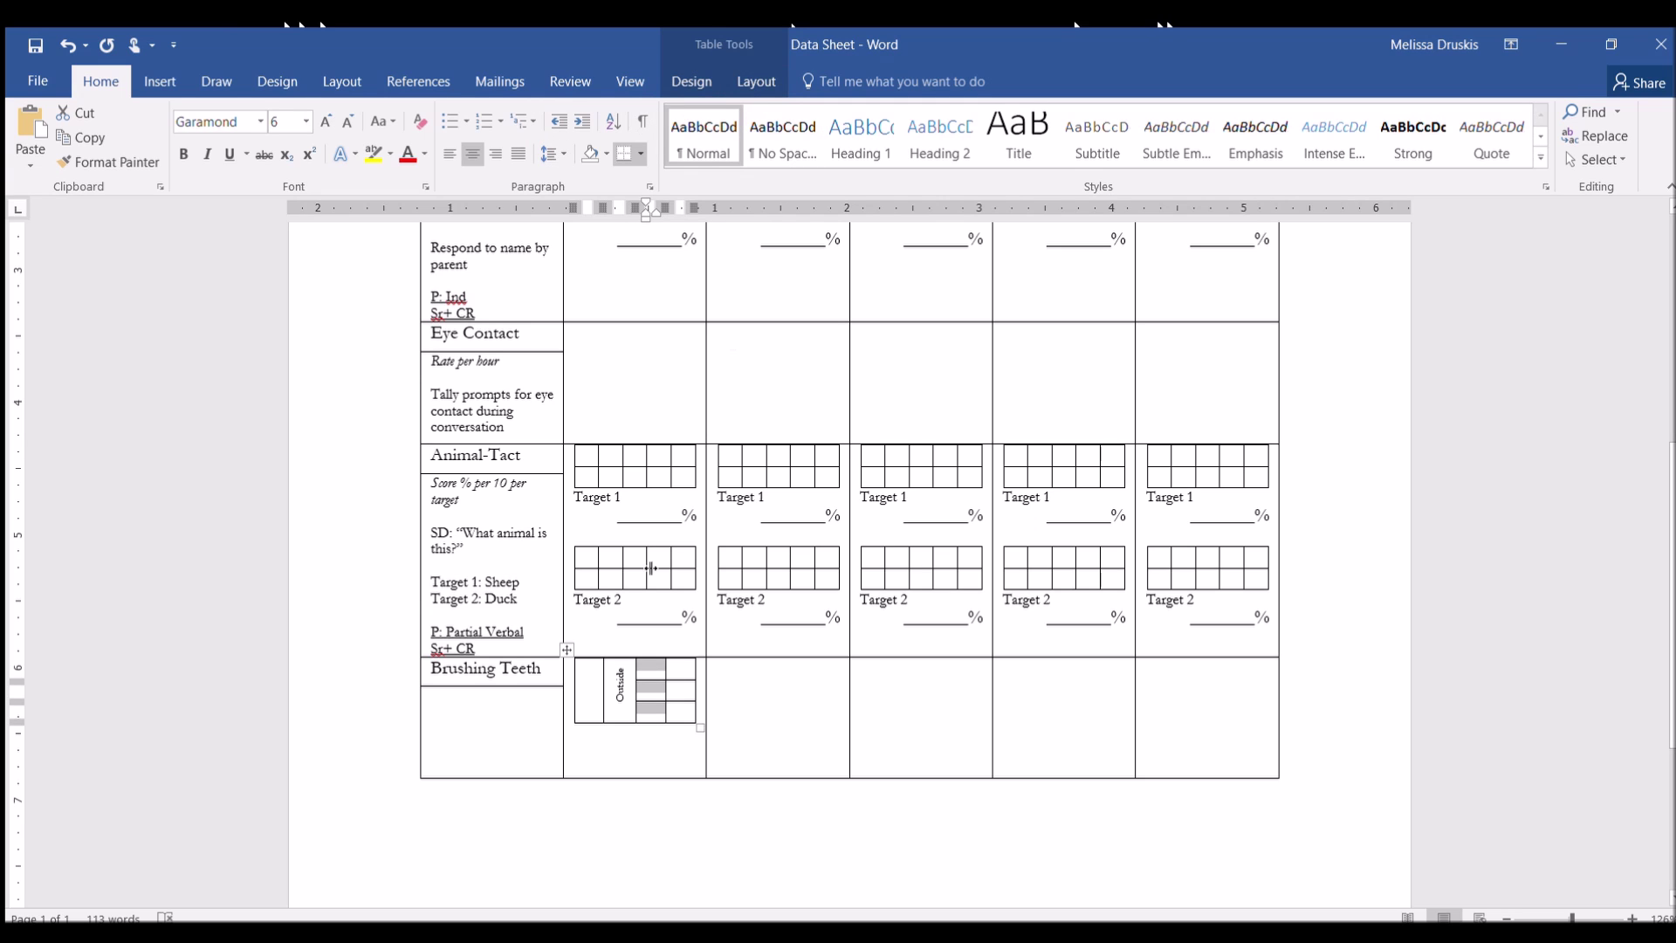
Type L, M and R into that column's three cells
click(650, 674)
click(651, 668)
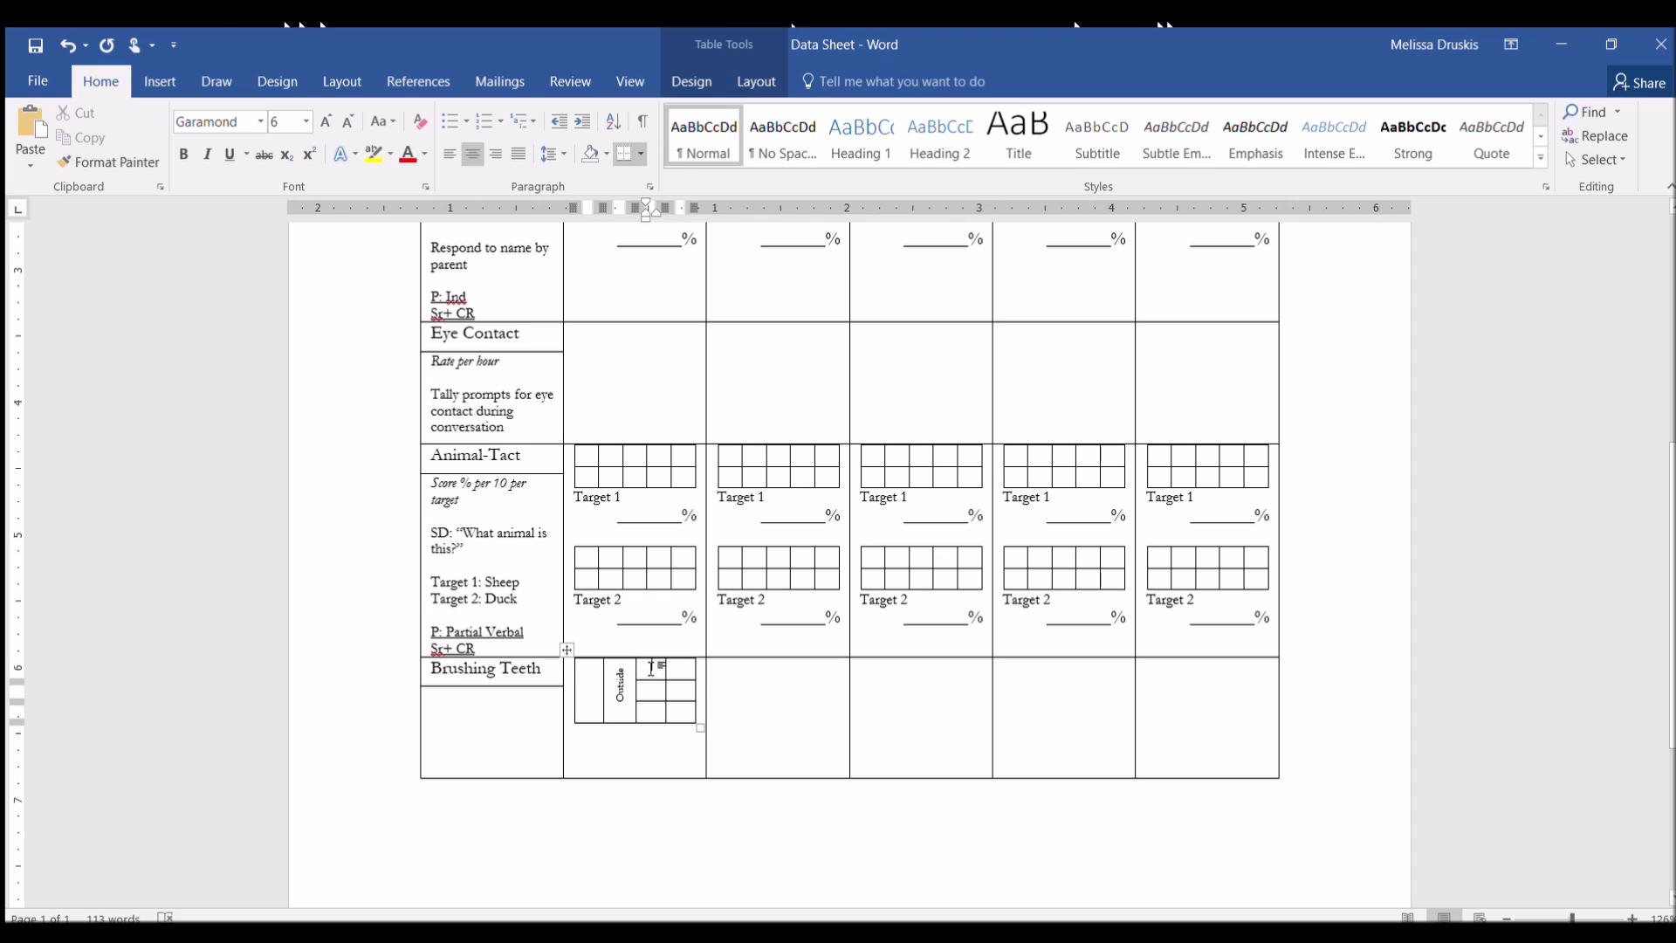
text(L)
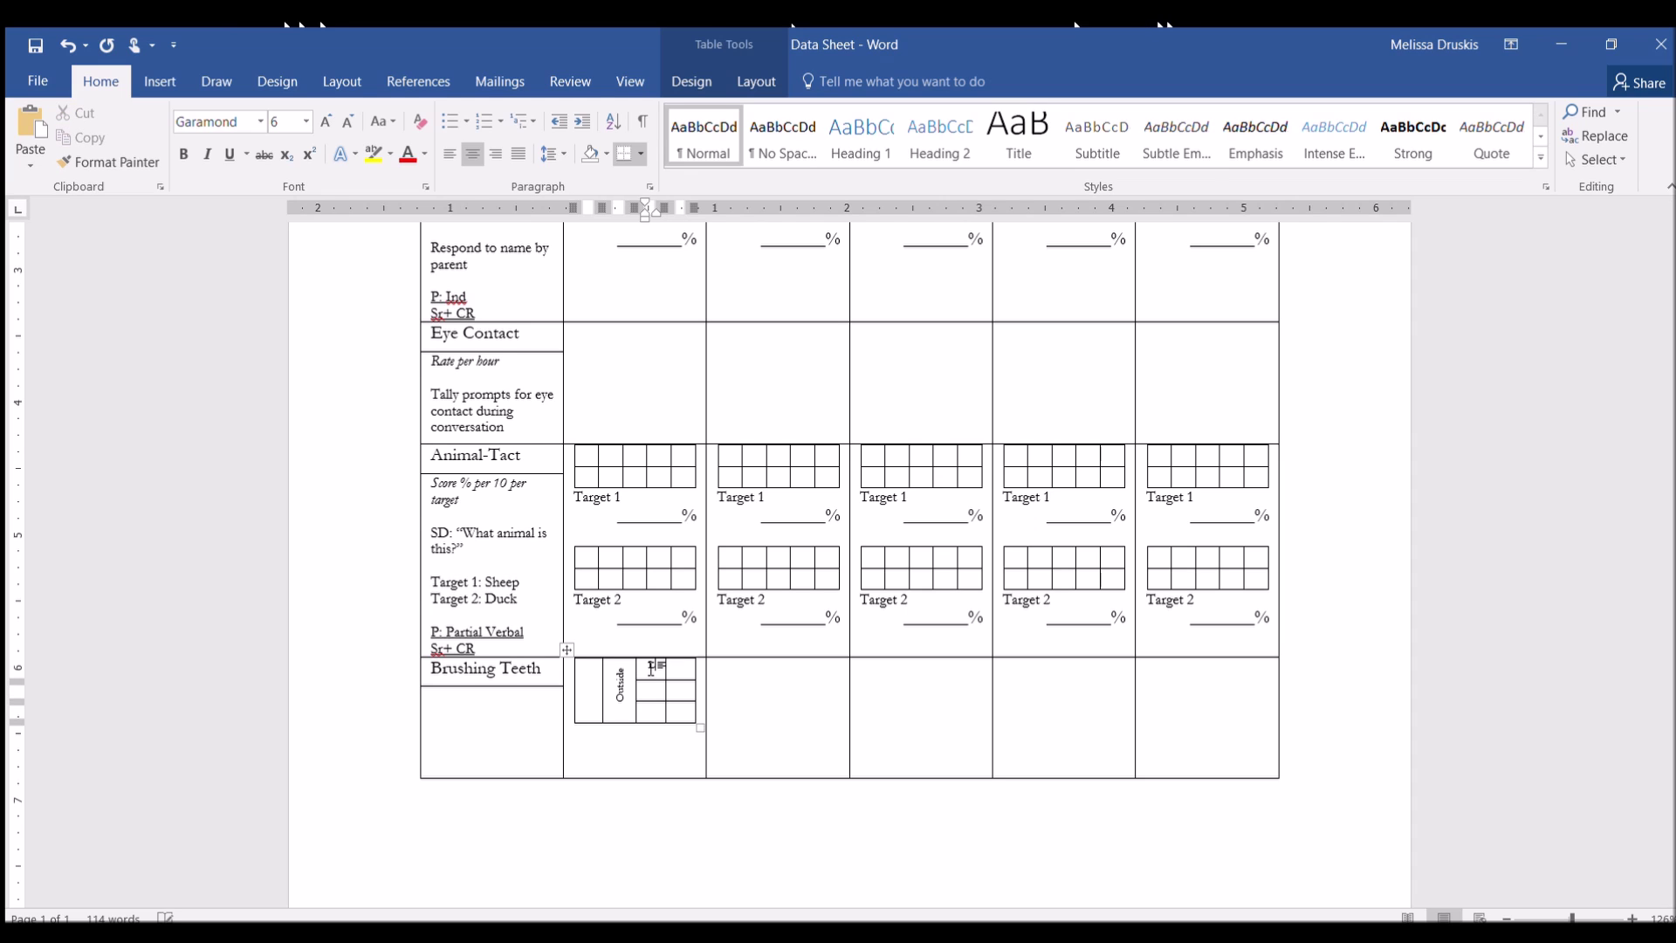
text(M)
key(Down)
text(R)
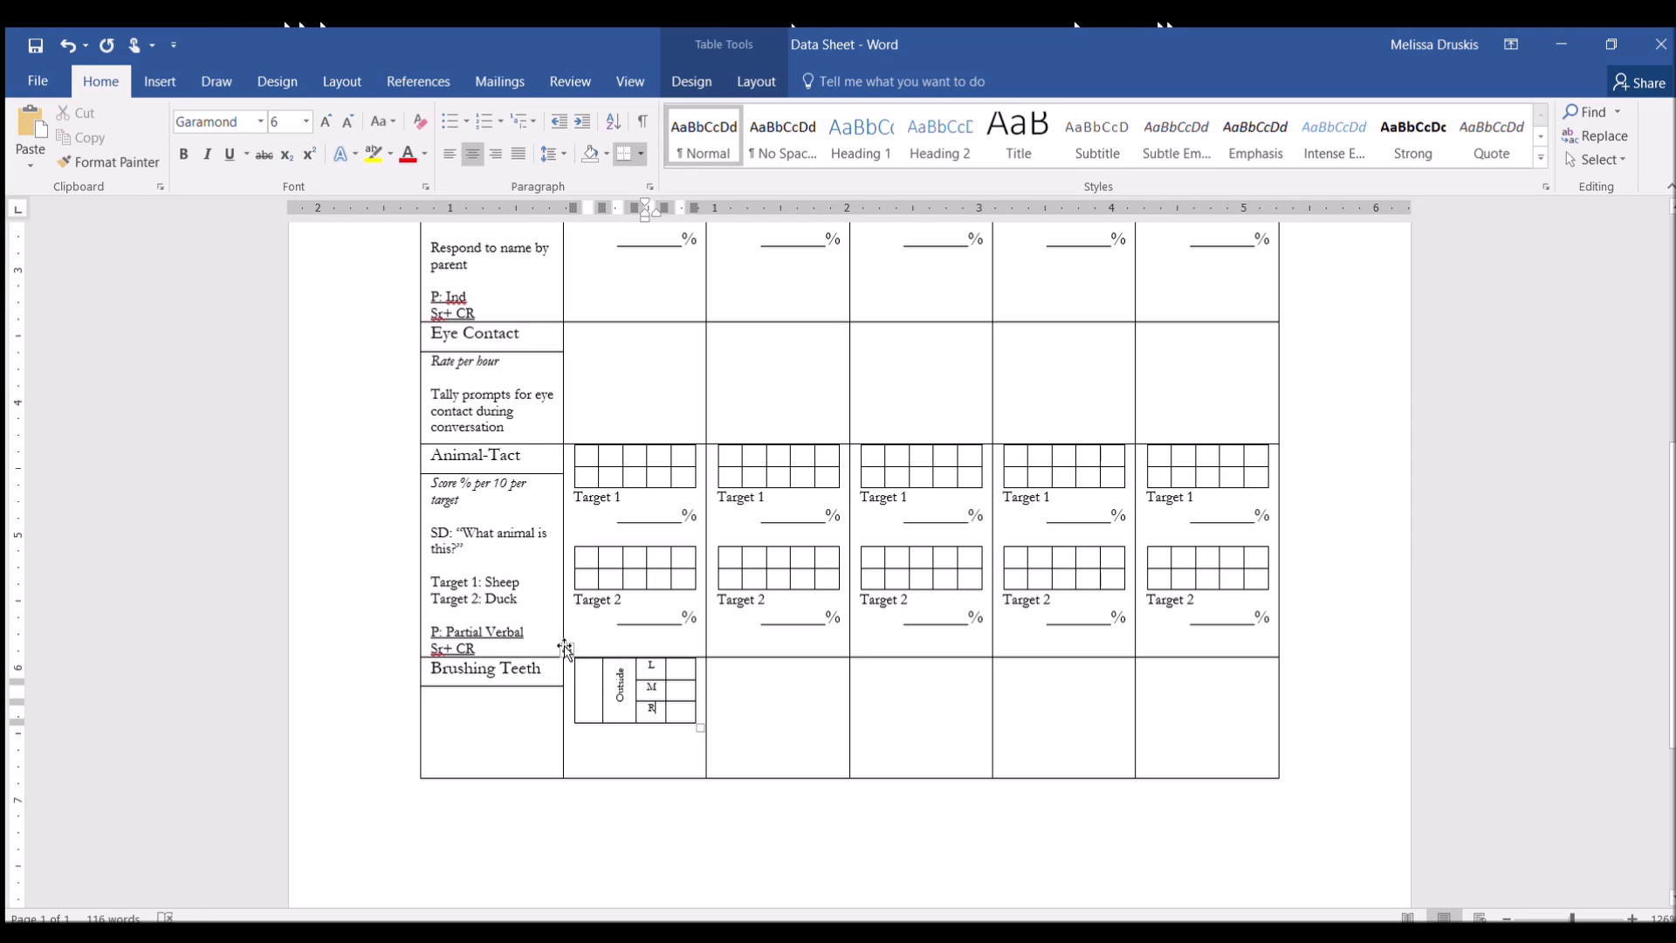
click(565, 648)
Paste two more copies of the L/M/R grid below and relabel them Surface and Inside
click(631, 736)
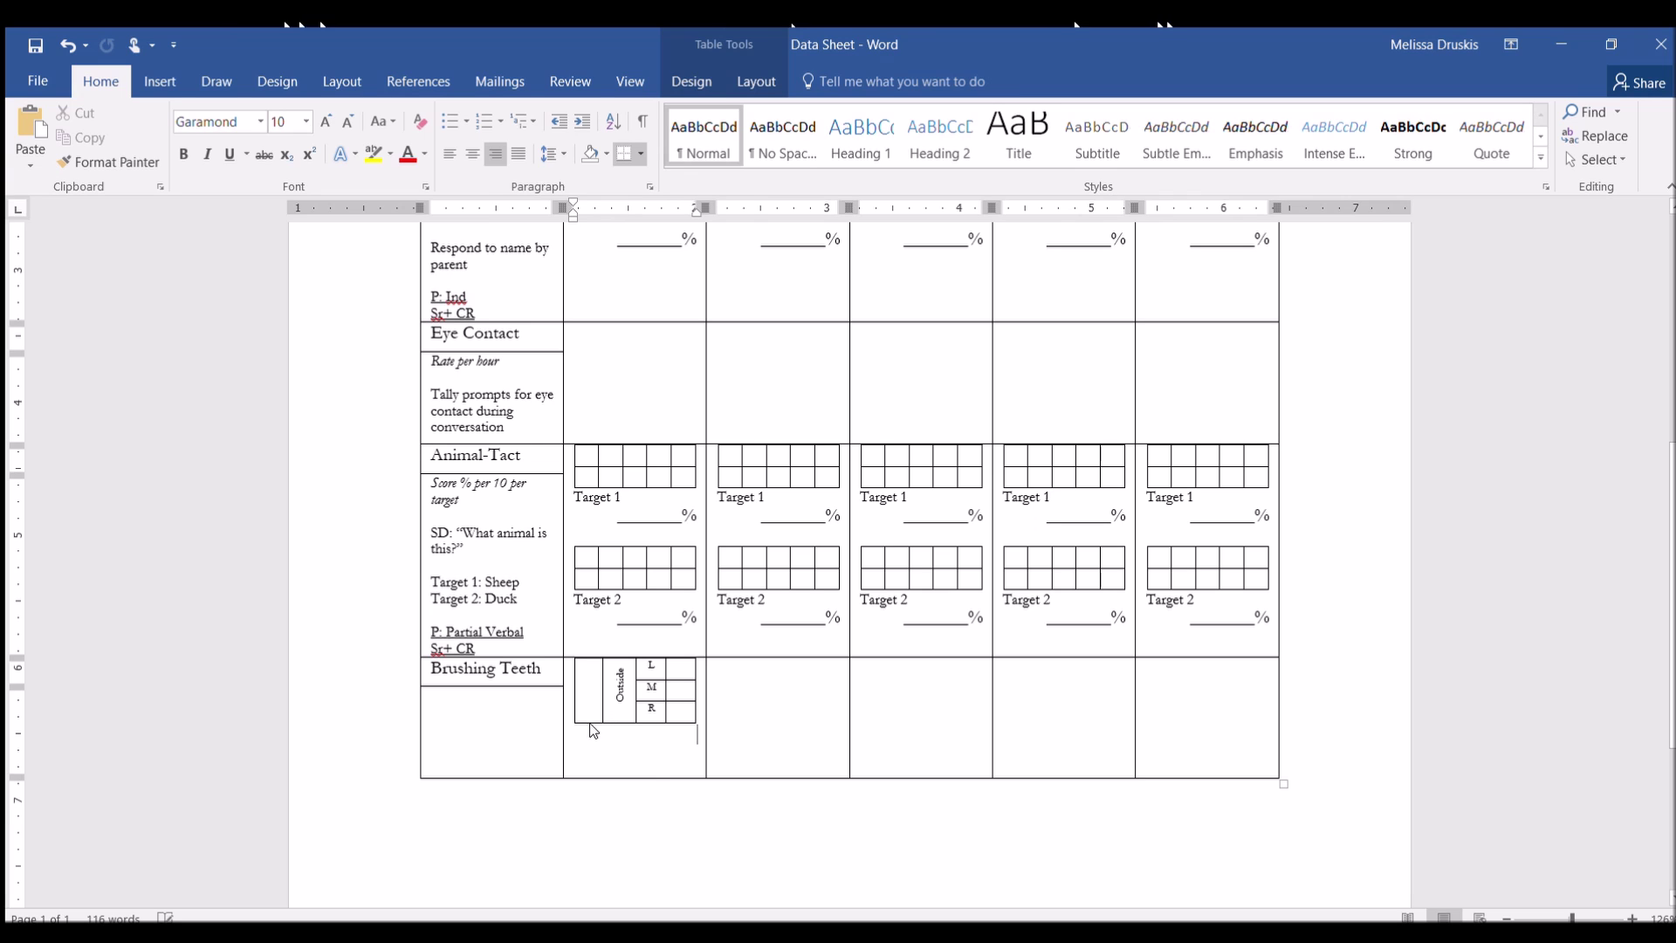
key(ctrl+v)
key(ctrl+v)
key(ctrl+v)
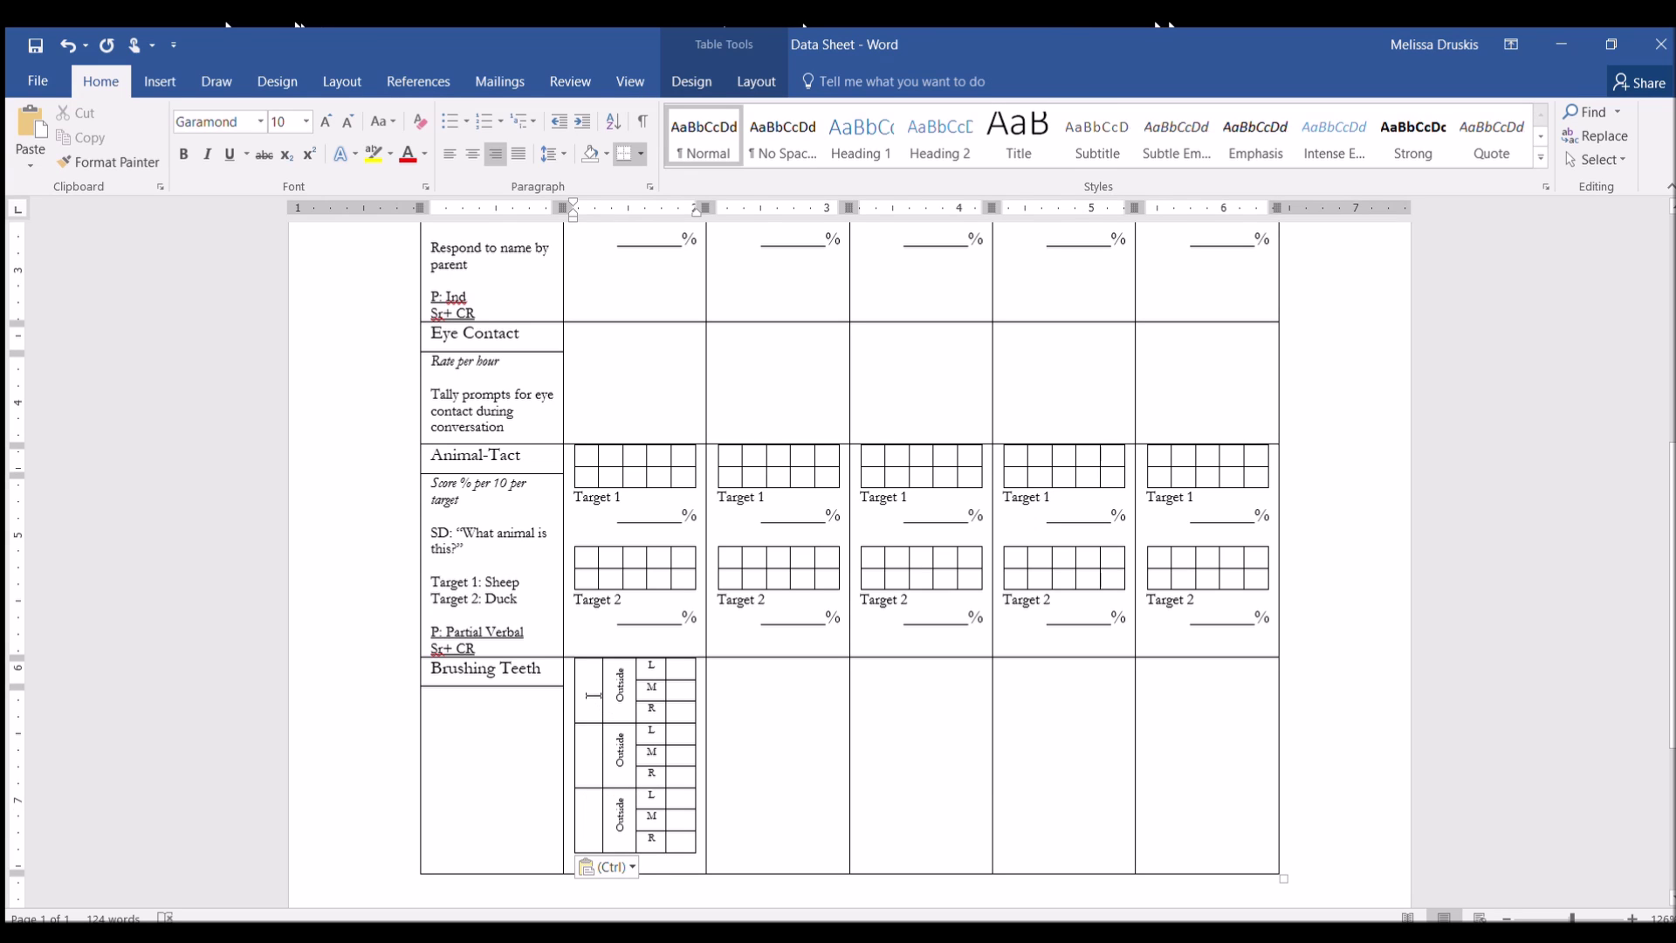
key(BackSpace)
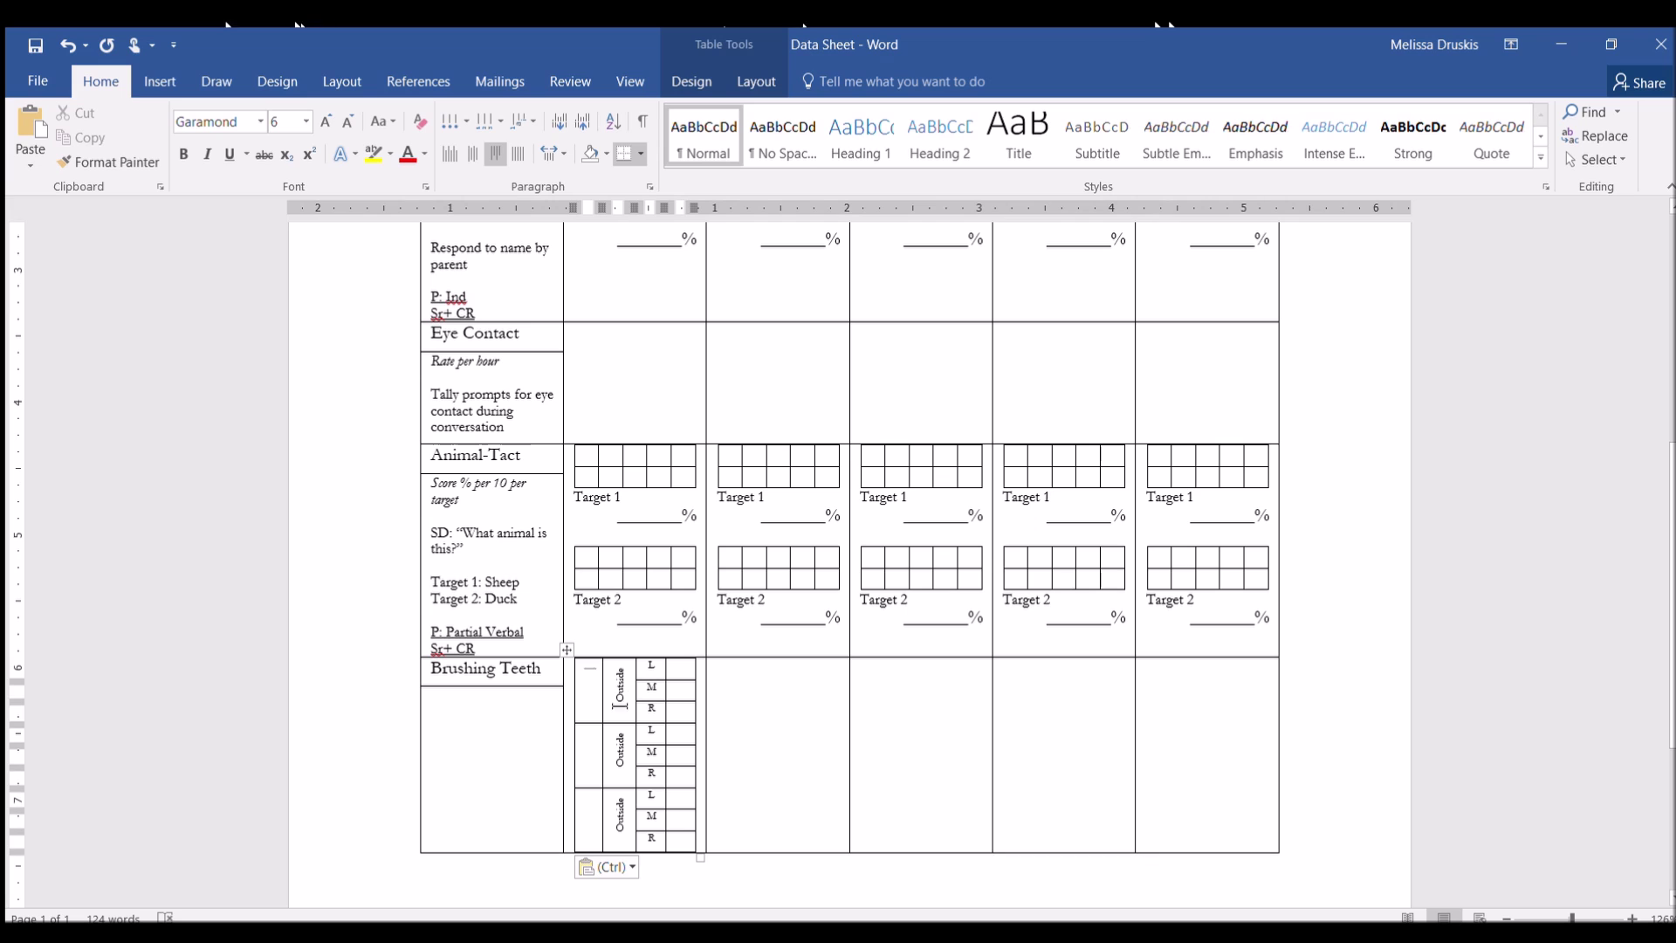
double_click(621, 749)
text(Surfac)
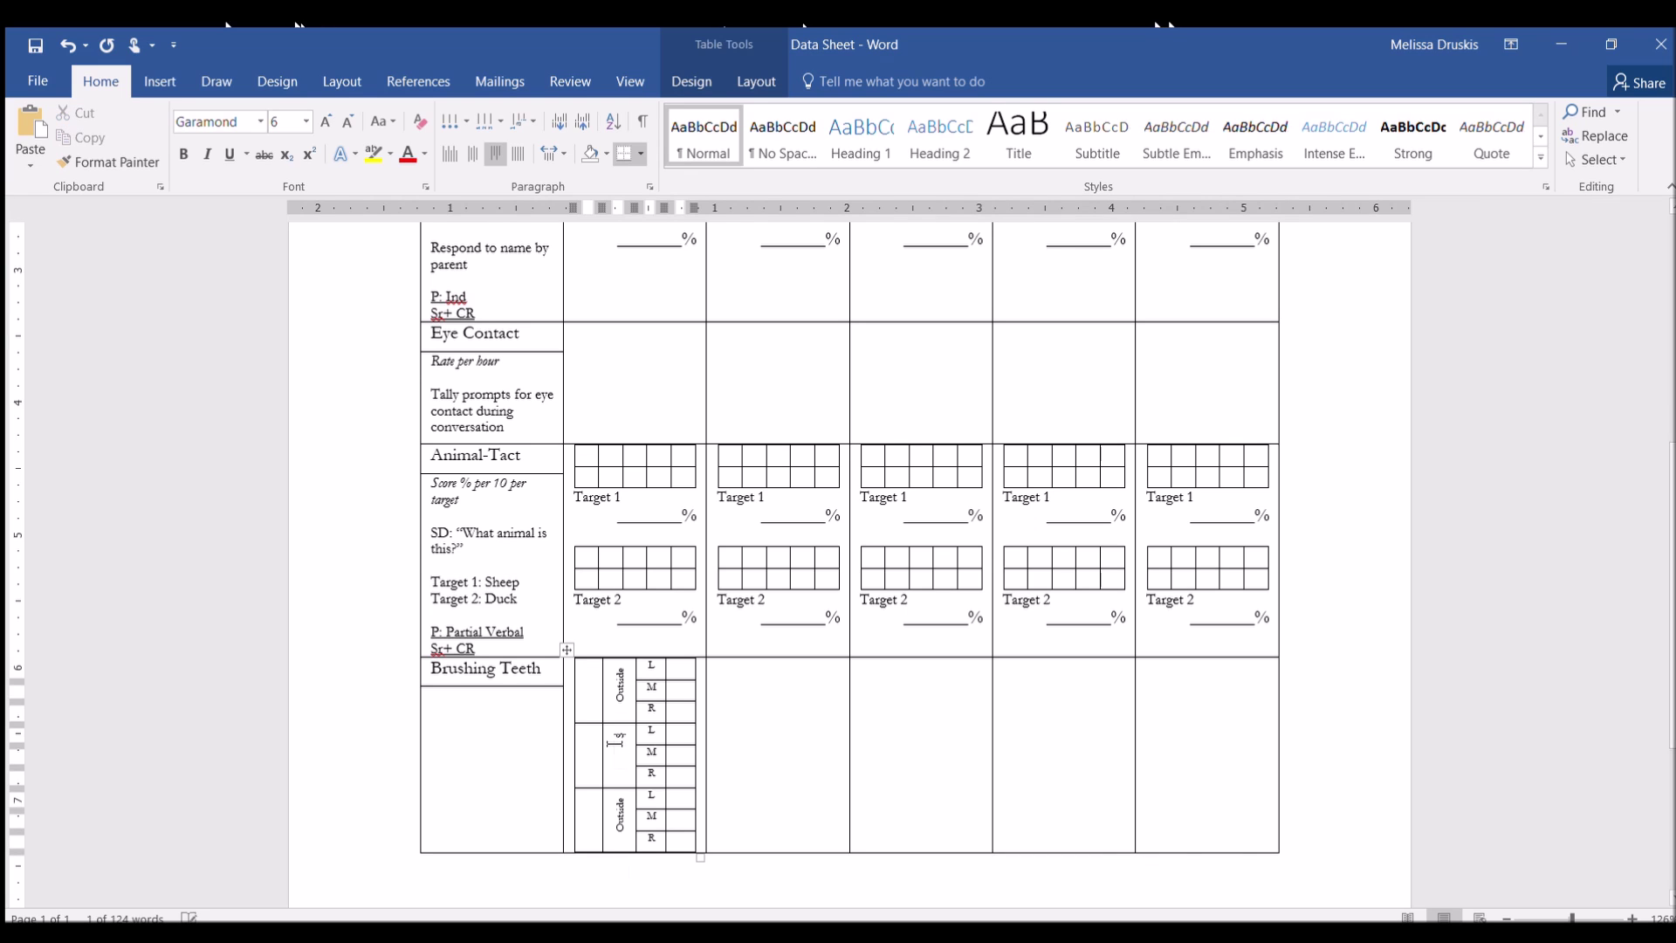
text(e)
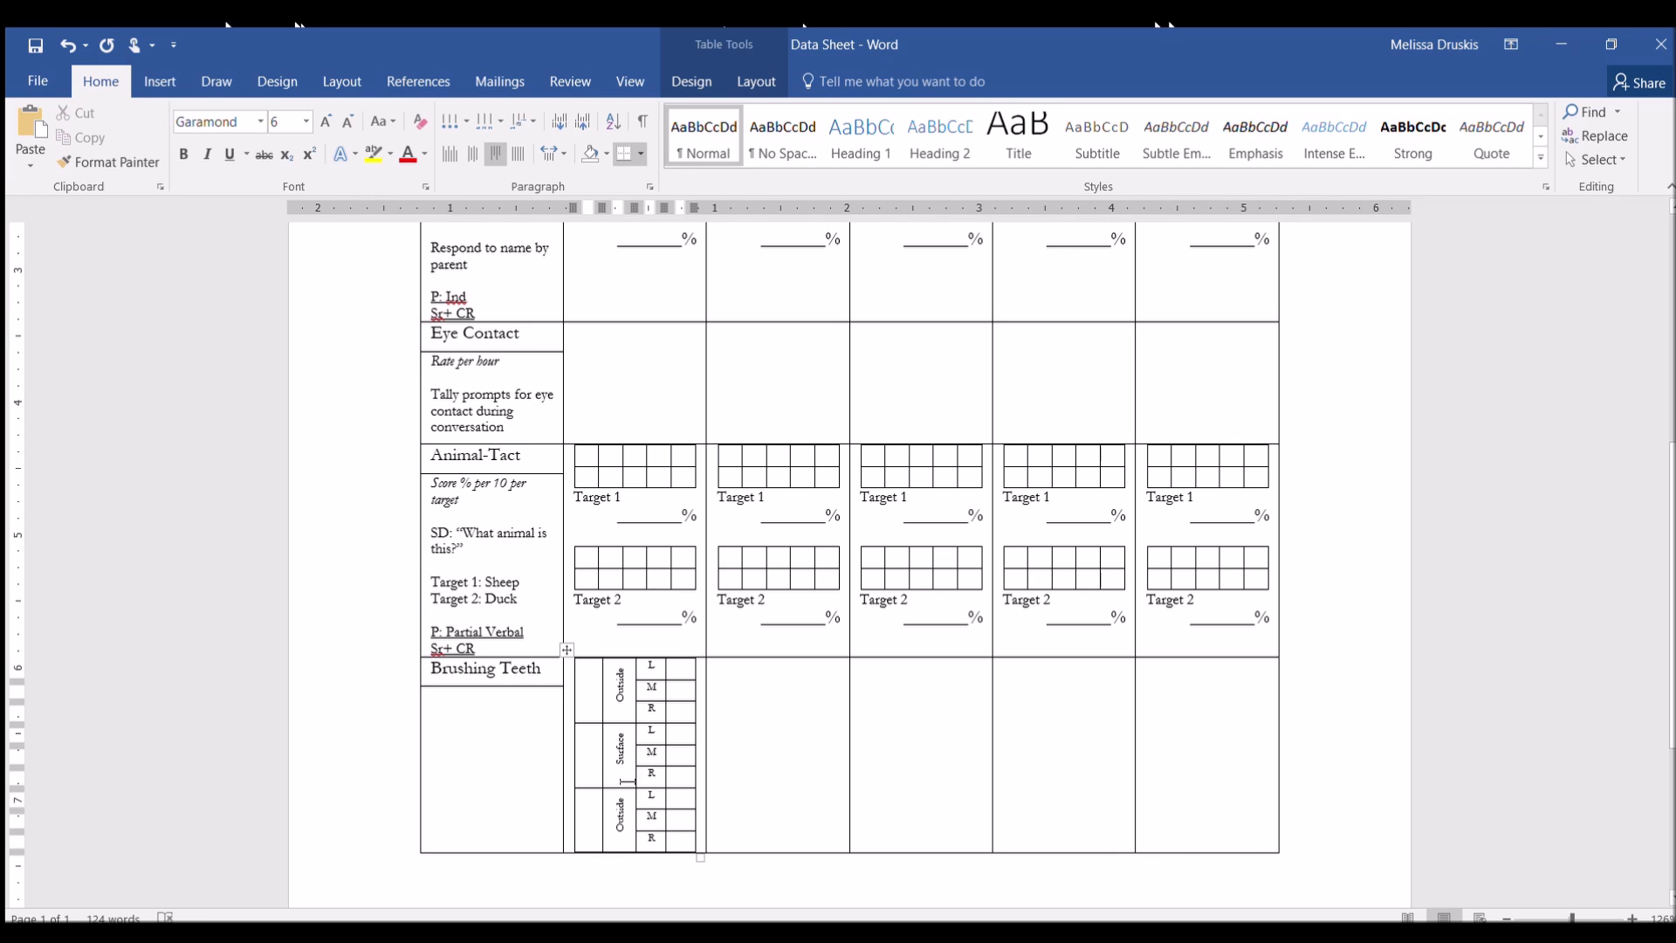
double_click(622, 803)
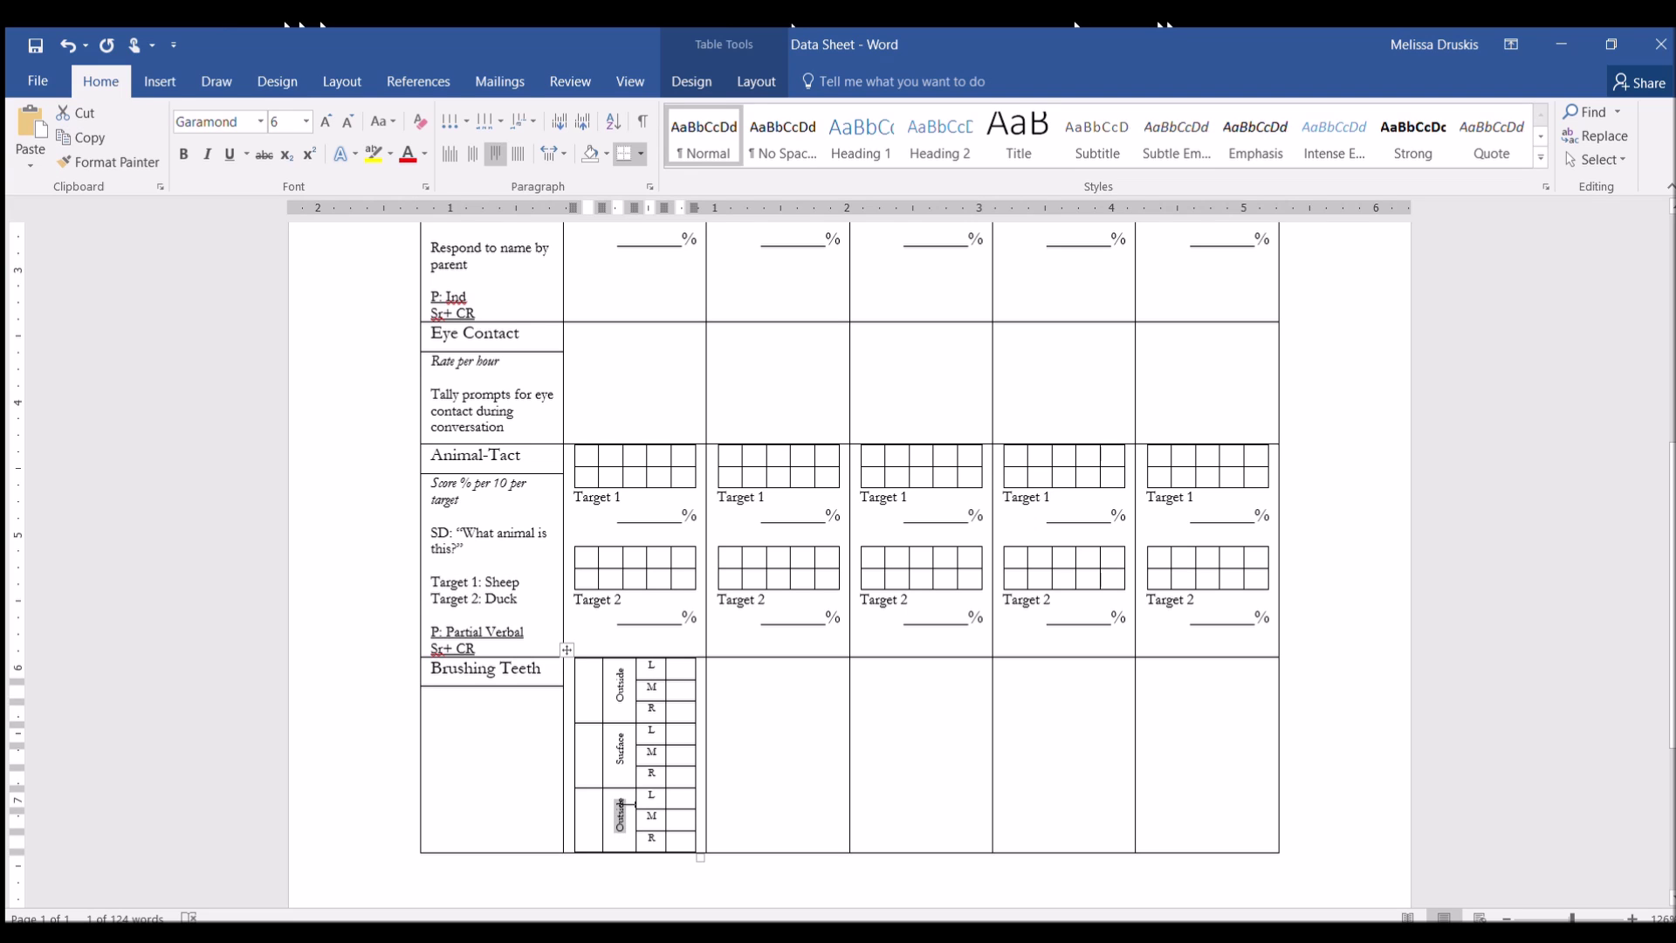
text(Insa)
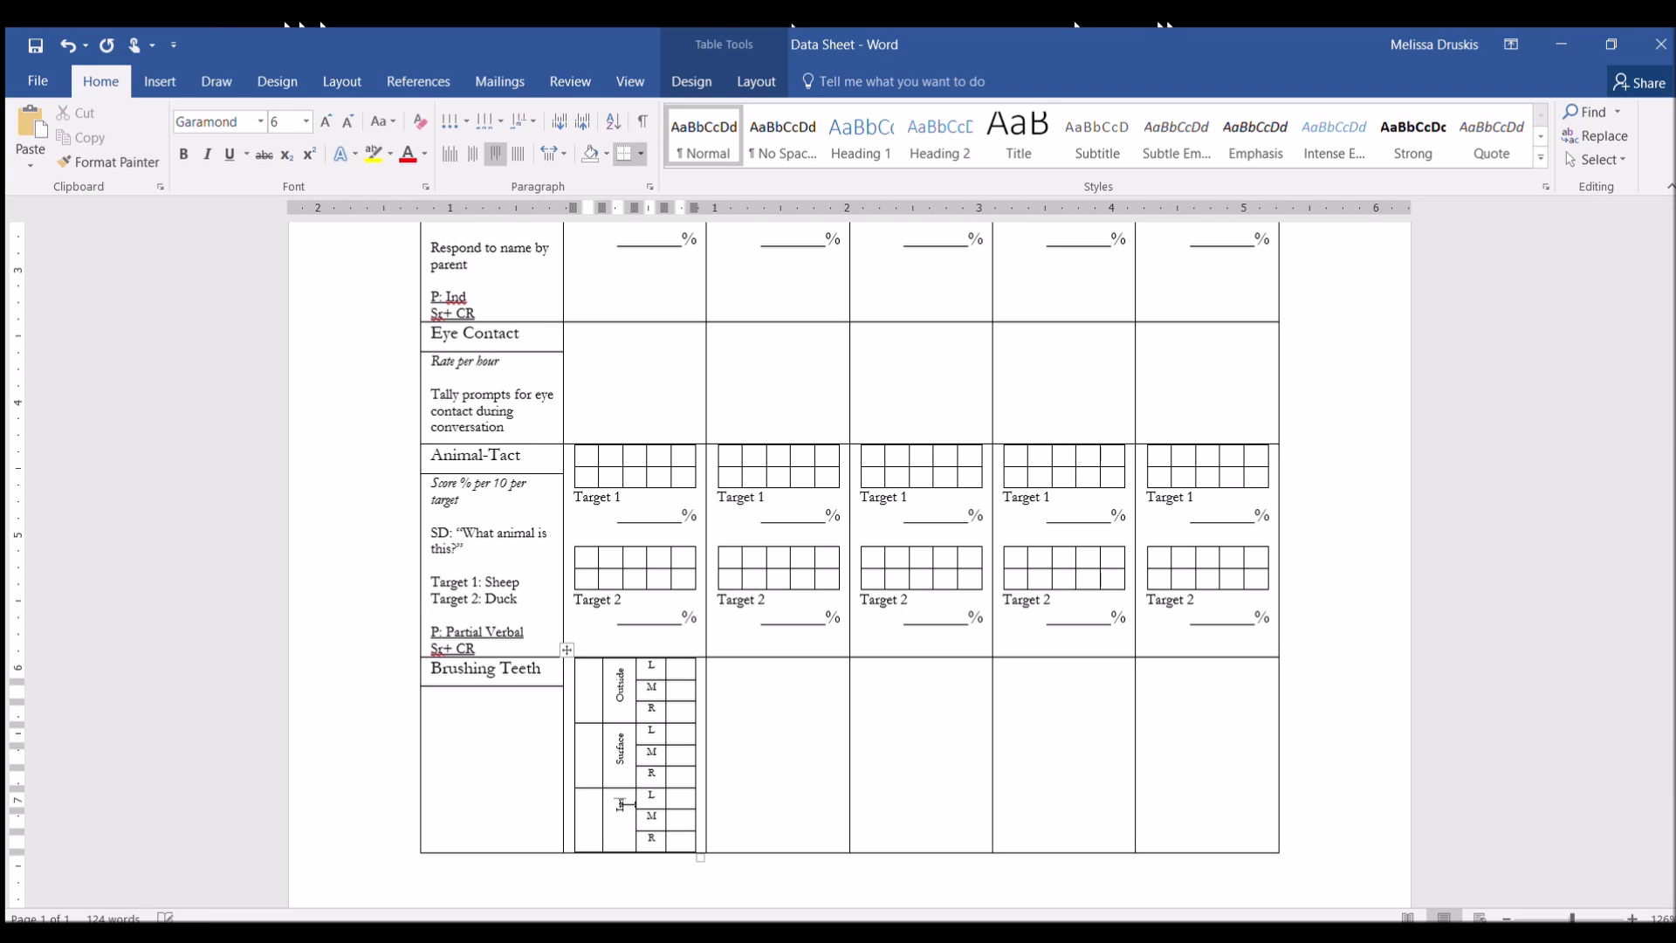
text(ide)
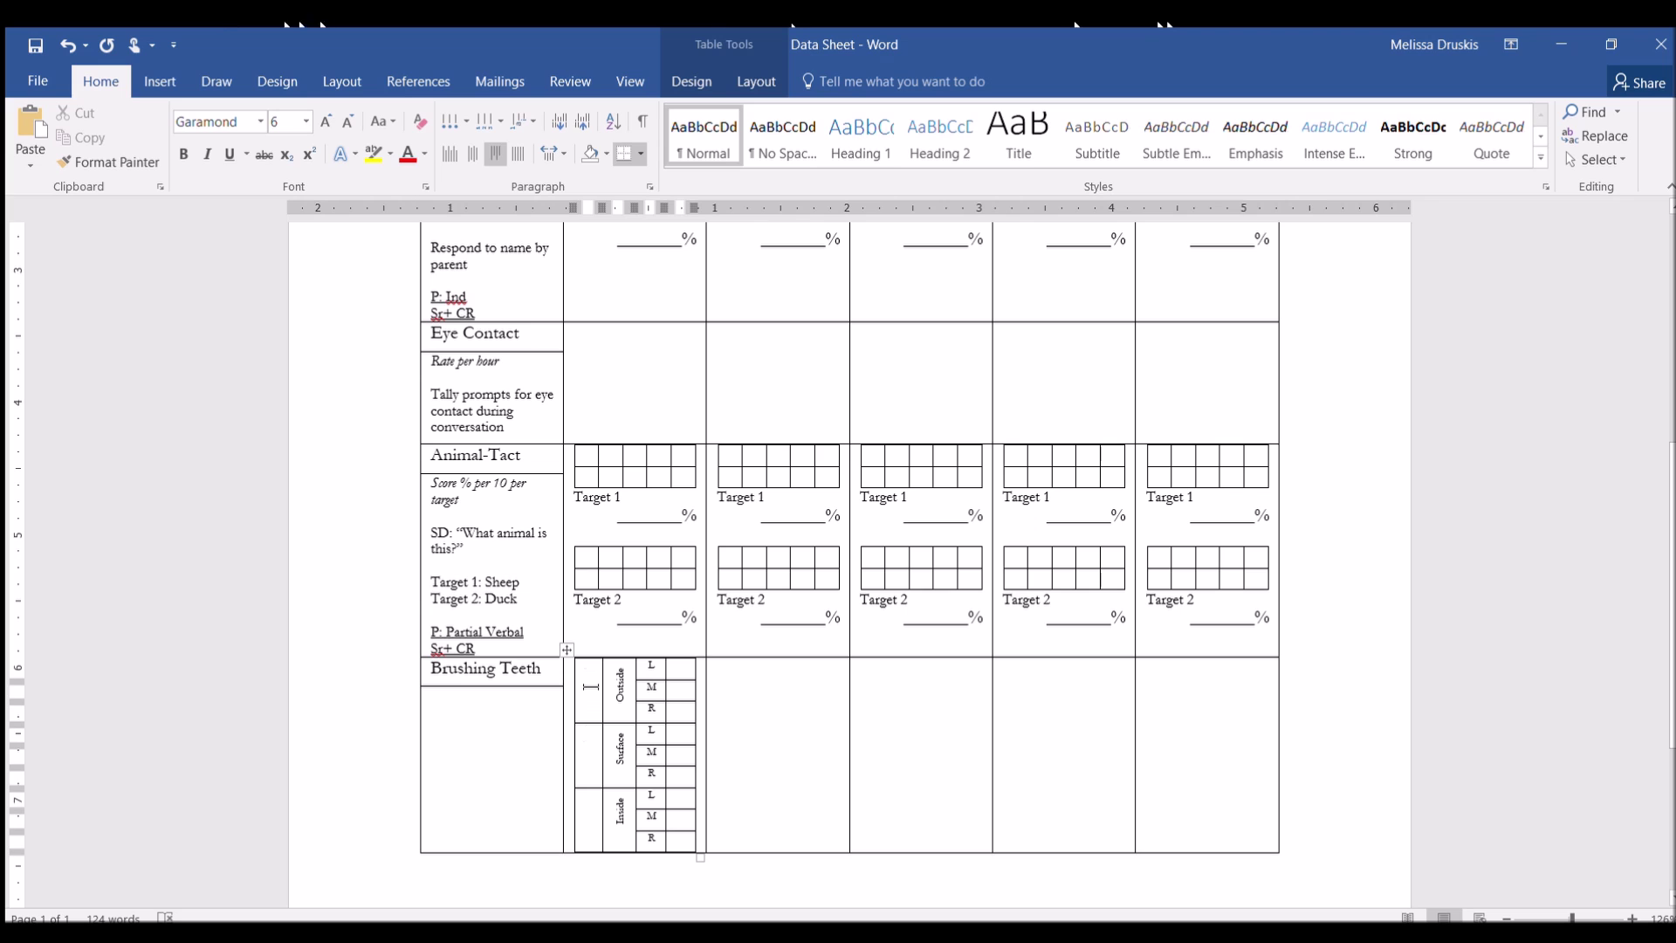
Merge the empty left column into one cell labelled Bottom, centred
drag(603, 725, 583, 794)
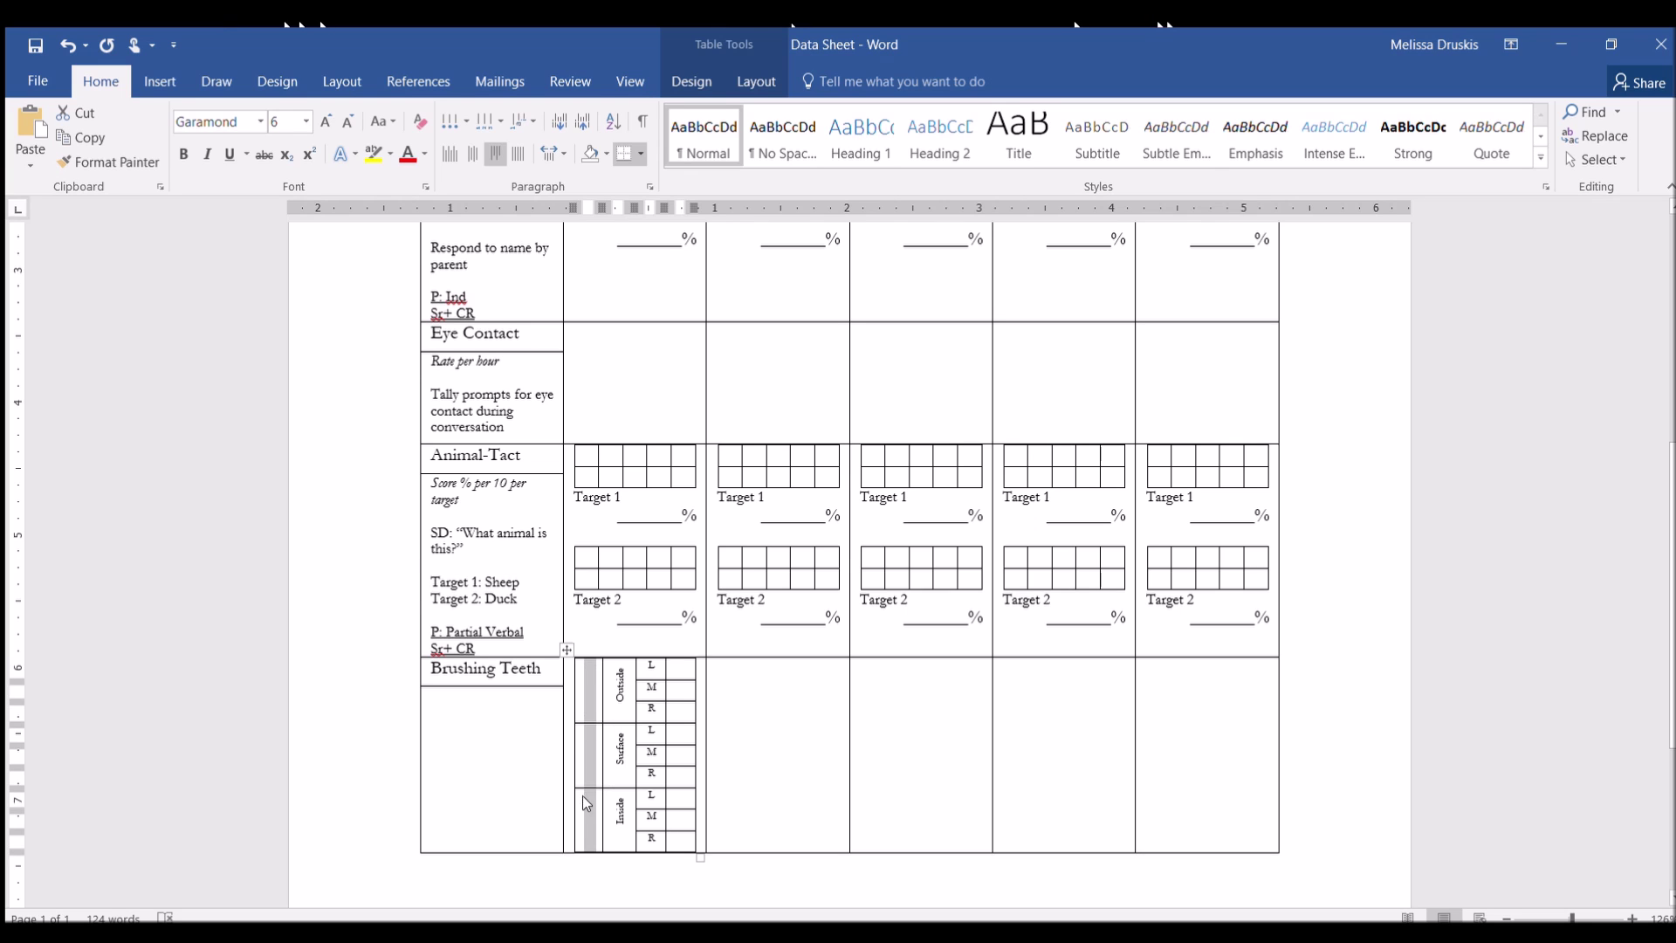
click(752, 83)
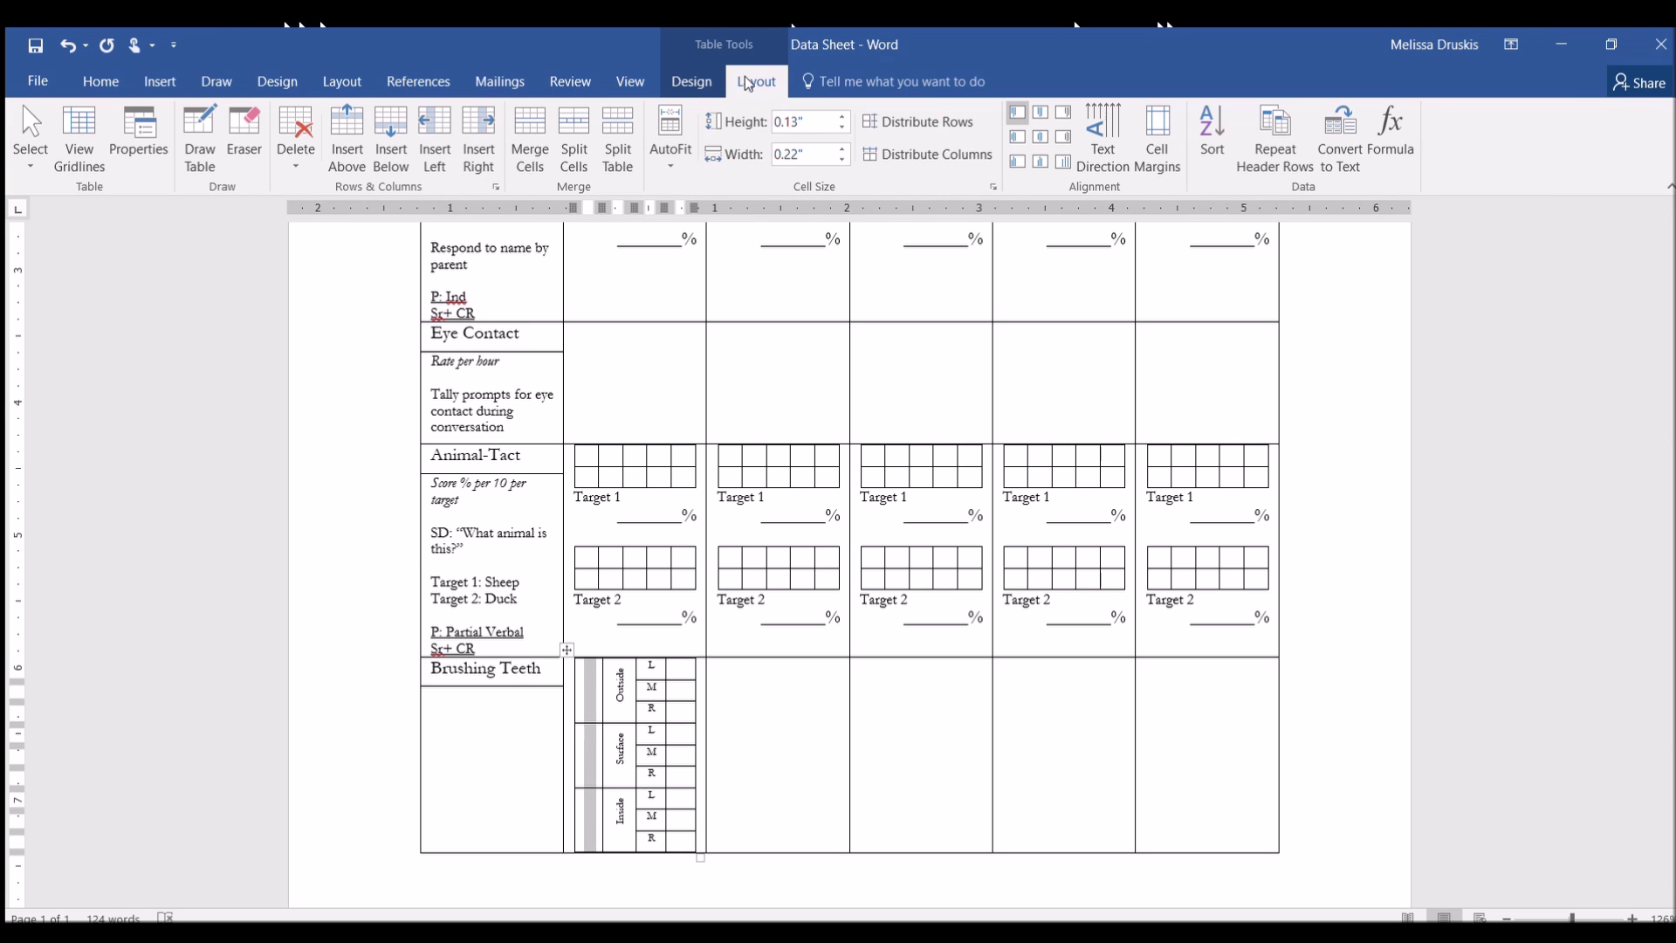
click(517, 147)
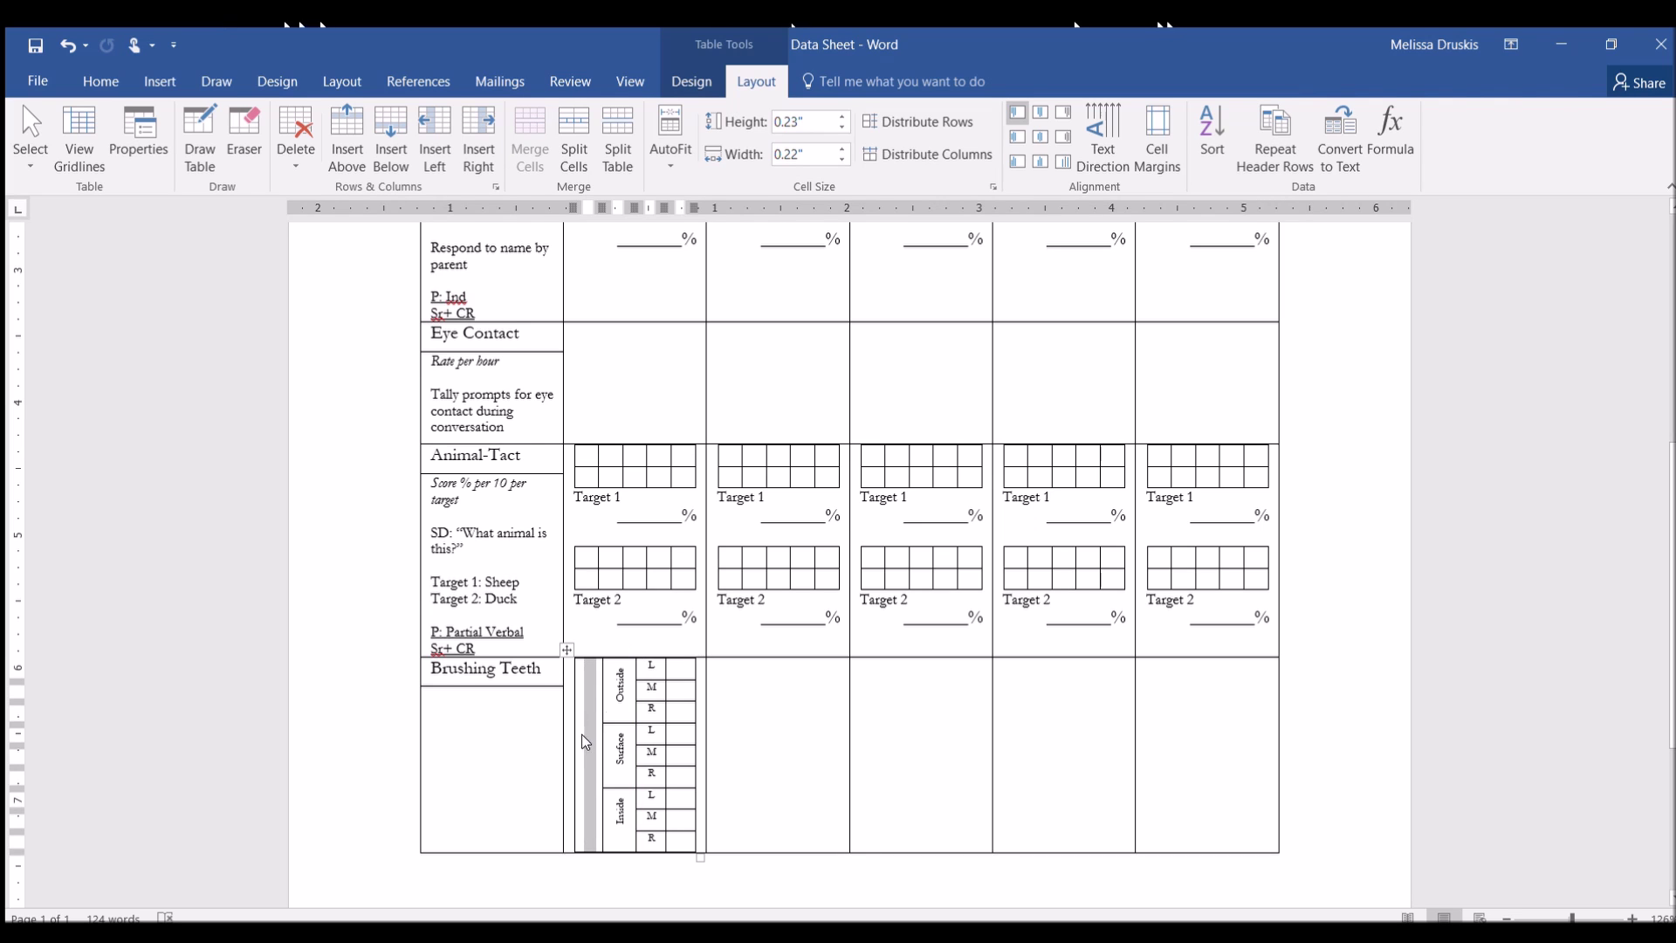
click(602, 759)
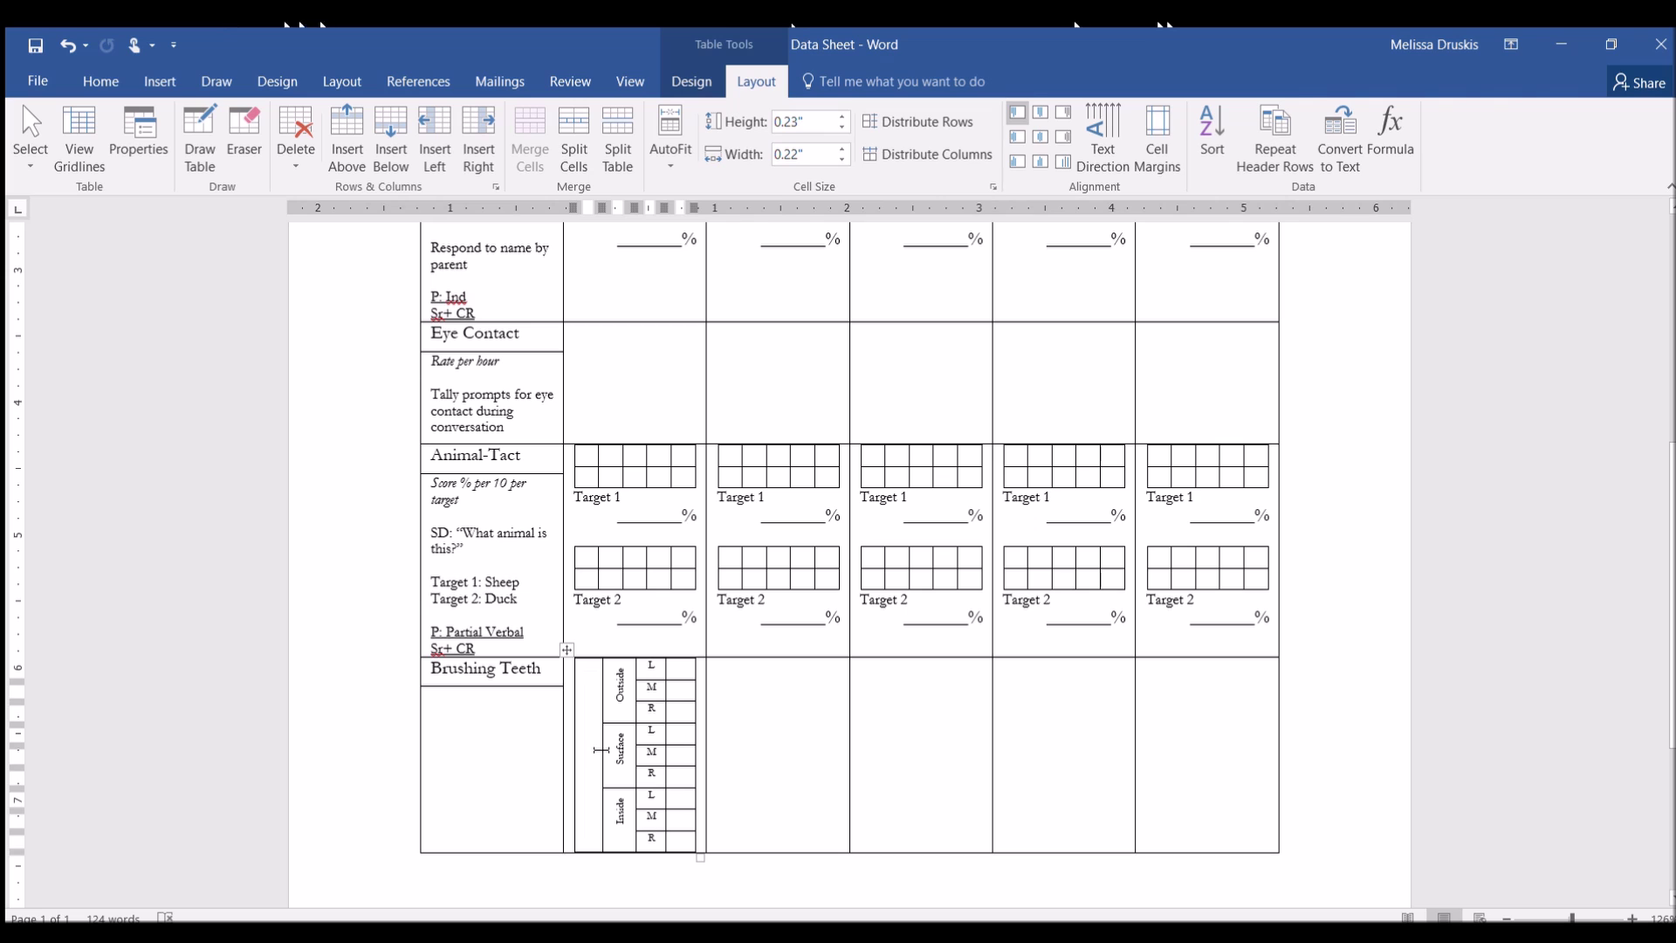
key(ctrl+z)
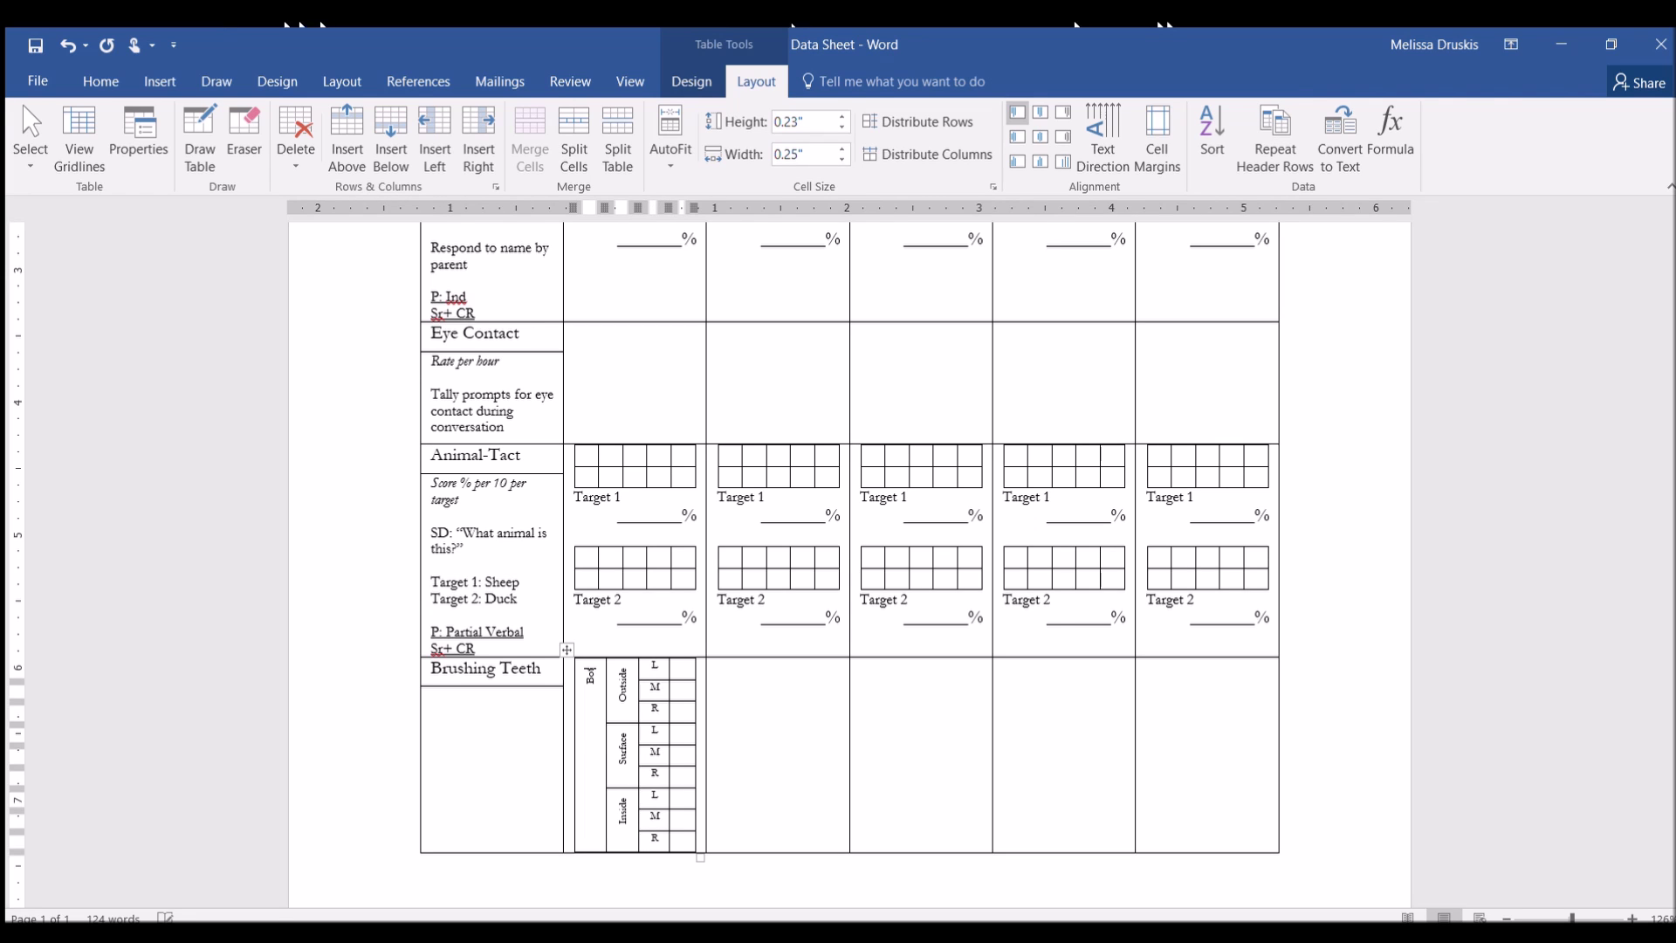
text(h)
text(om)
click(1040, 135)
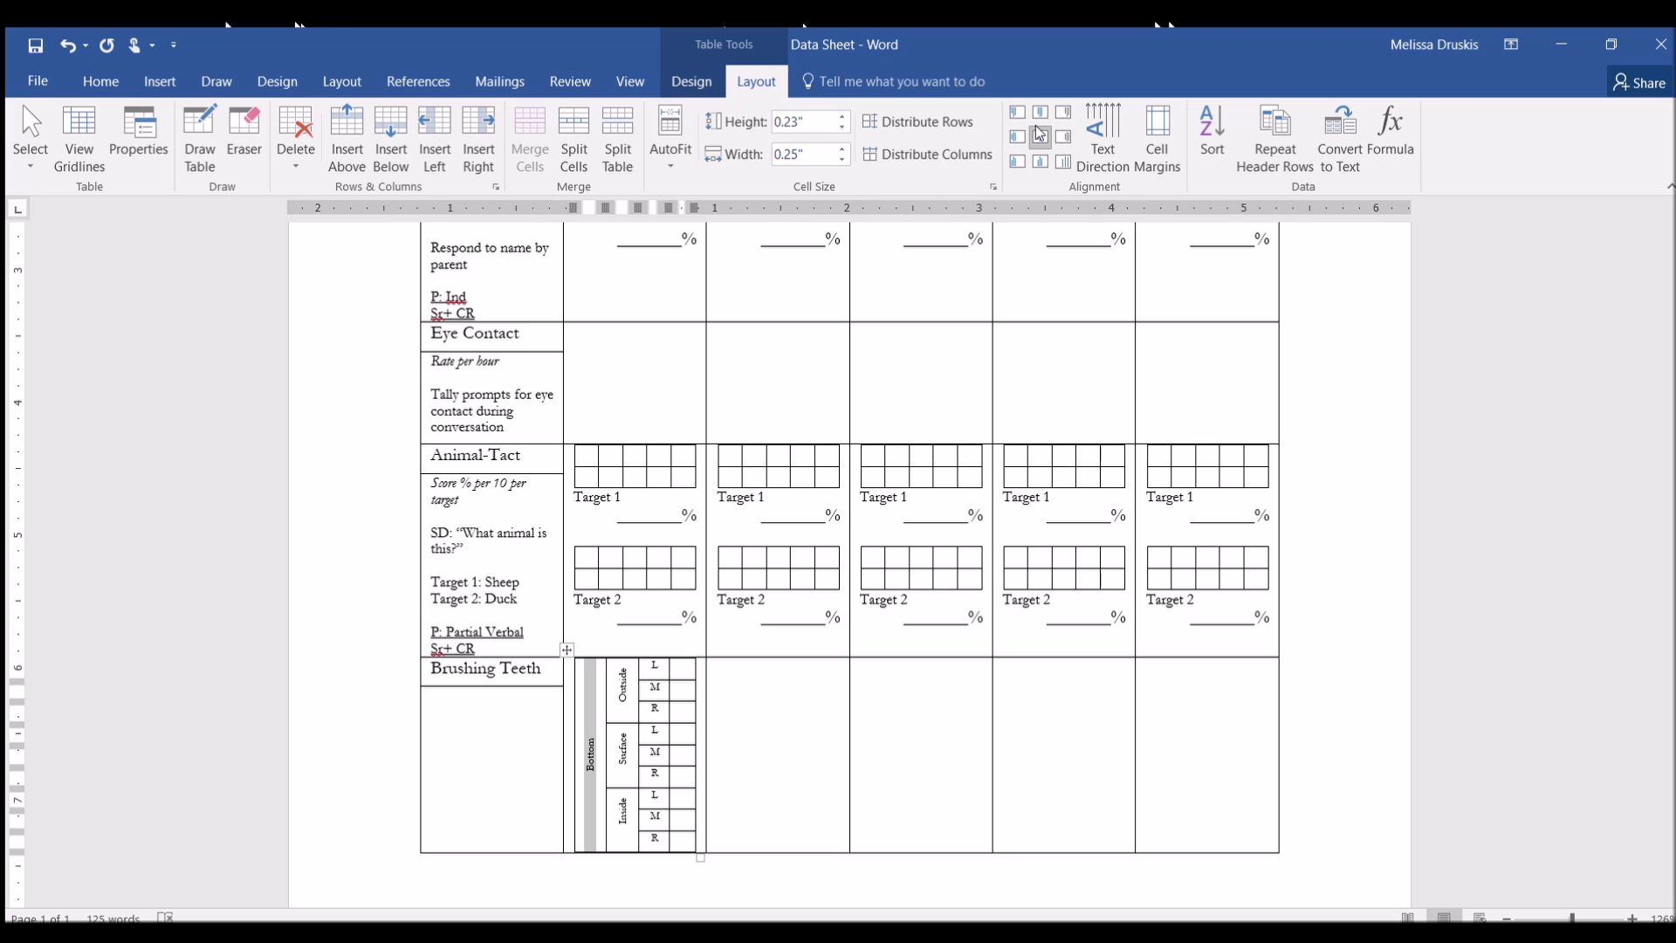
Centre all the L/M/R label cells
click(654, 667)
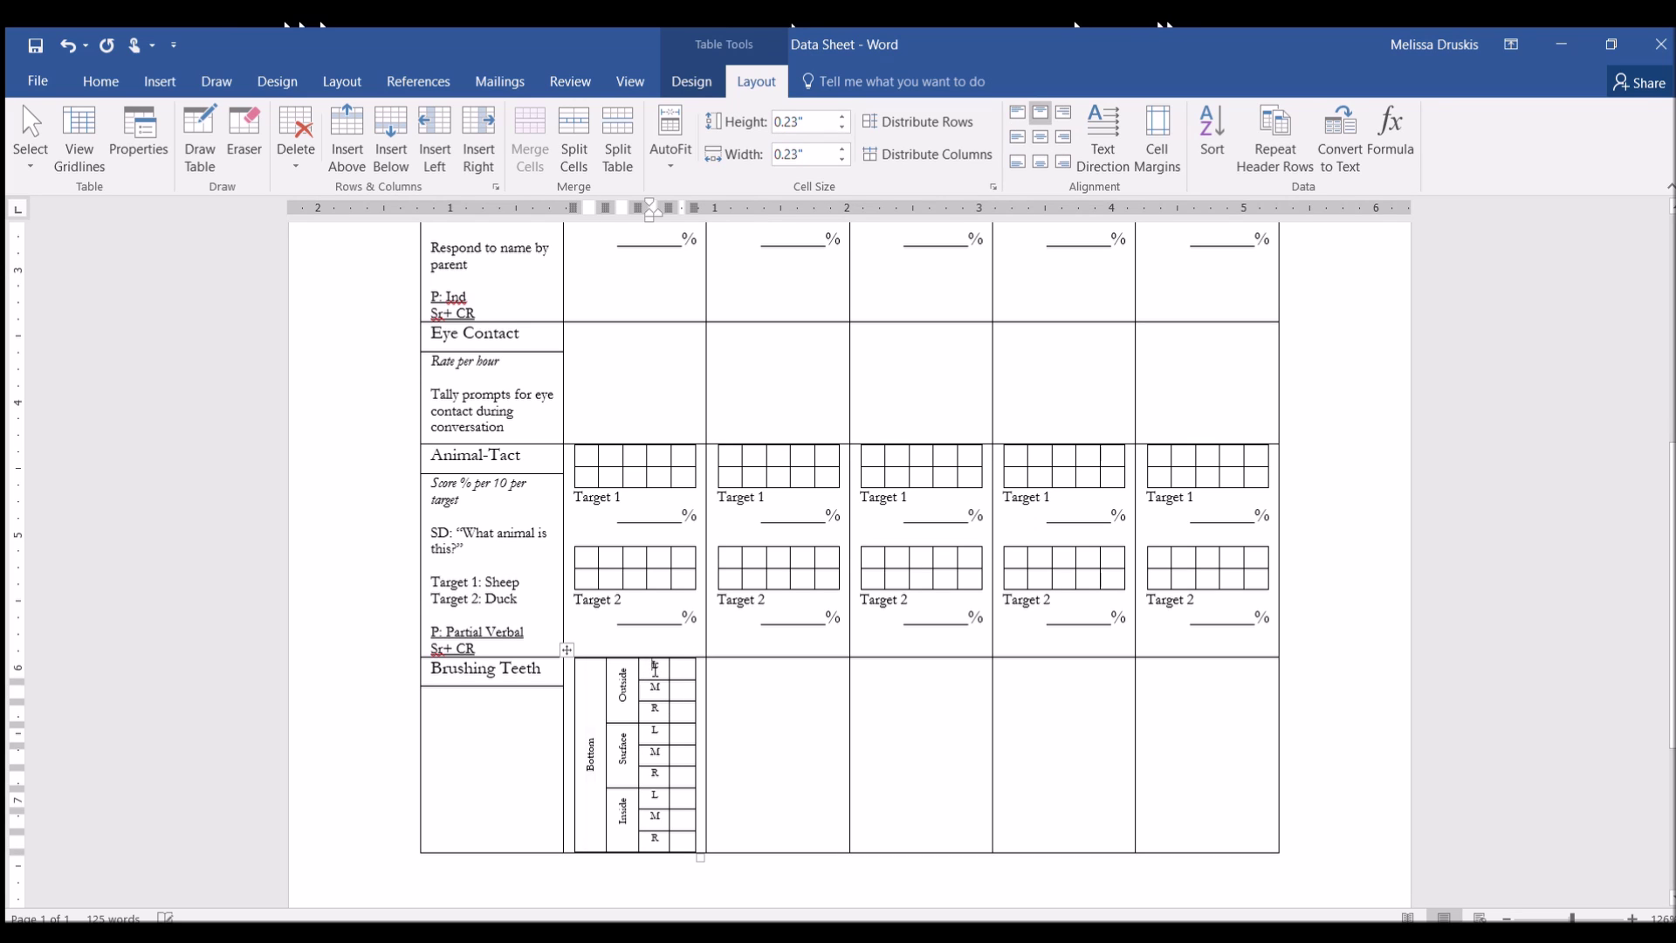
drag(654, 667, 655, 841)
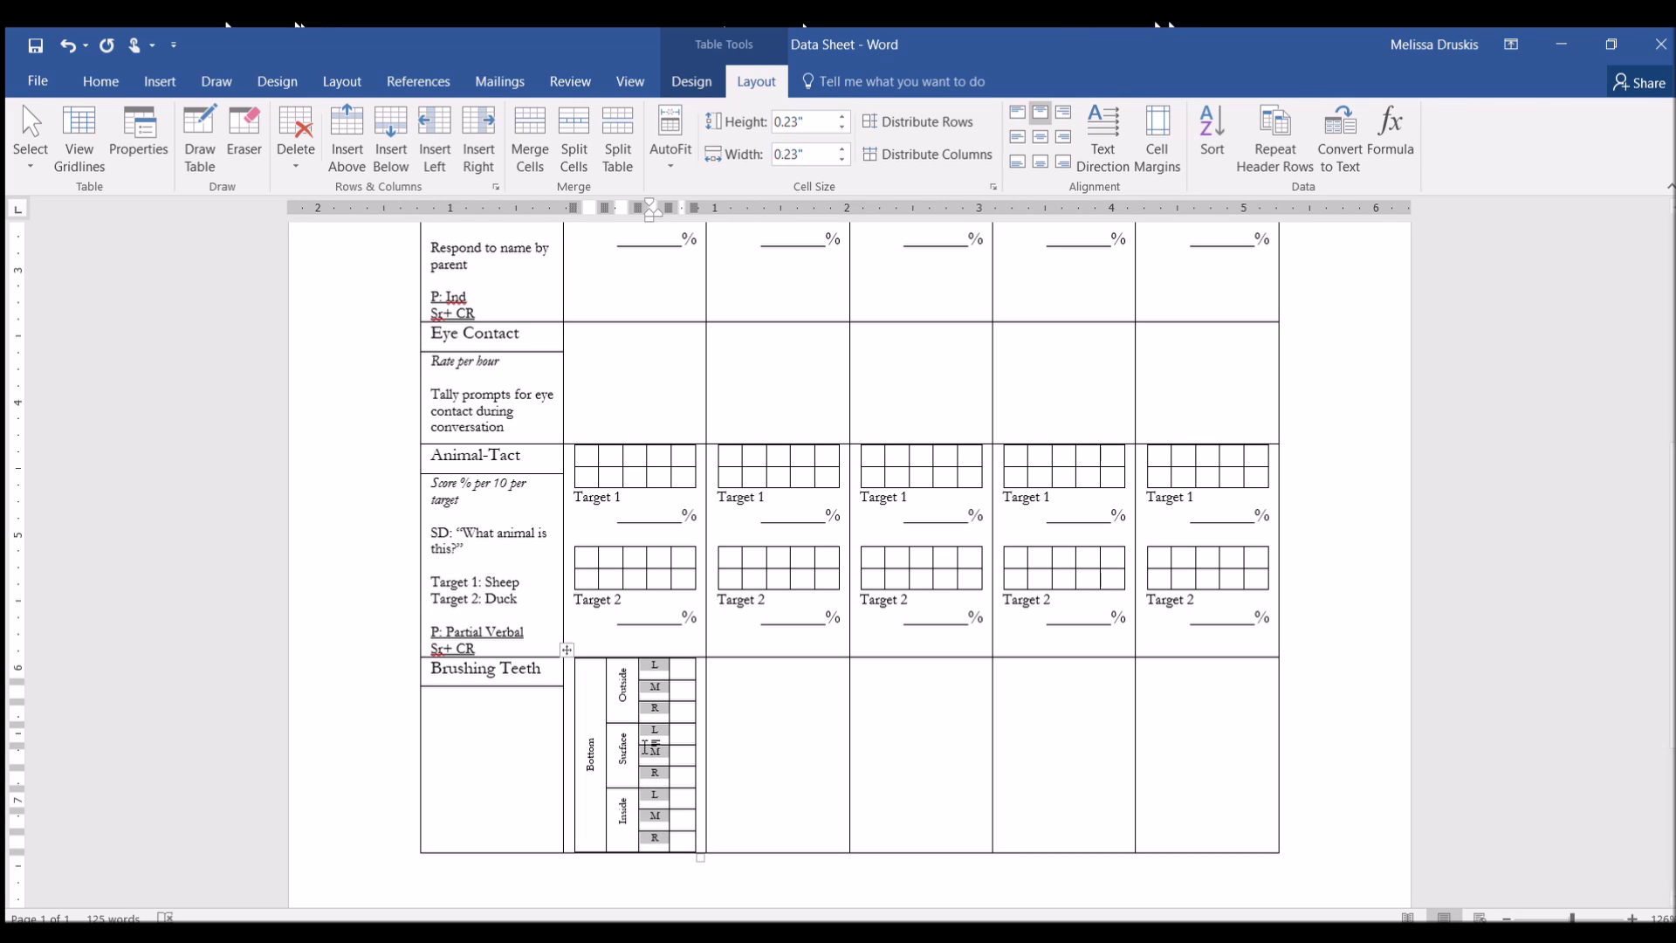
click(1040, 138)
click(729, 778)
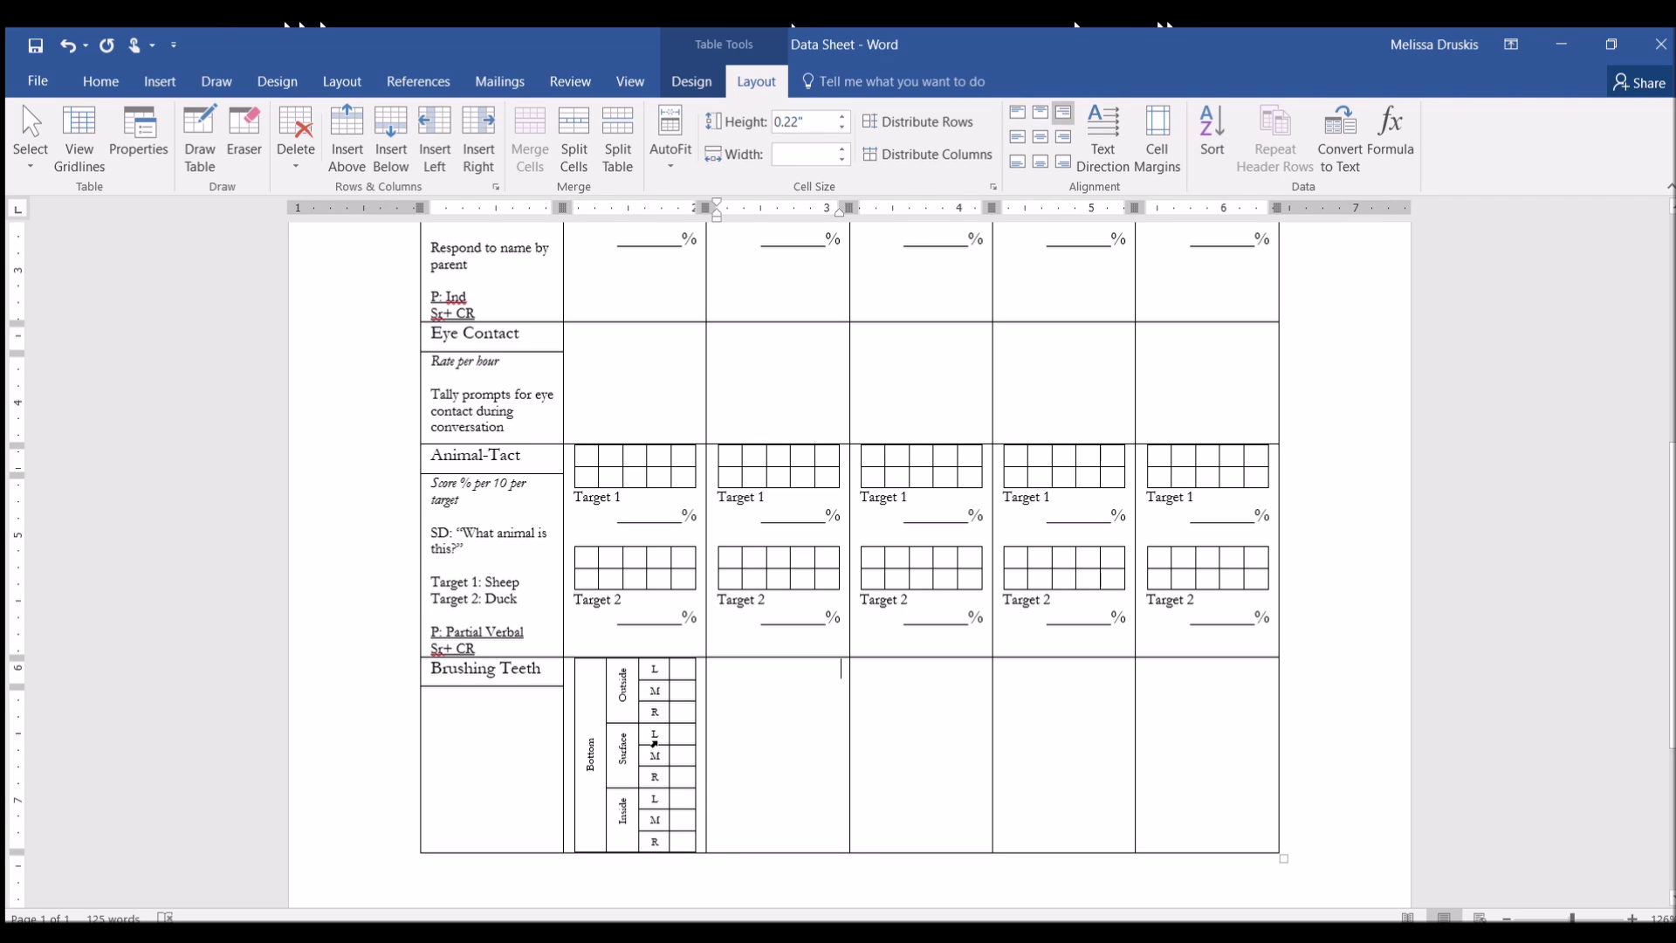
click(583, 673)
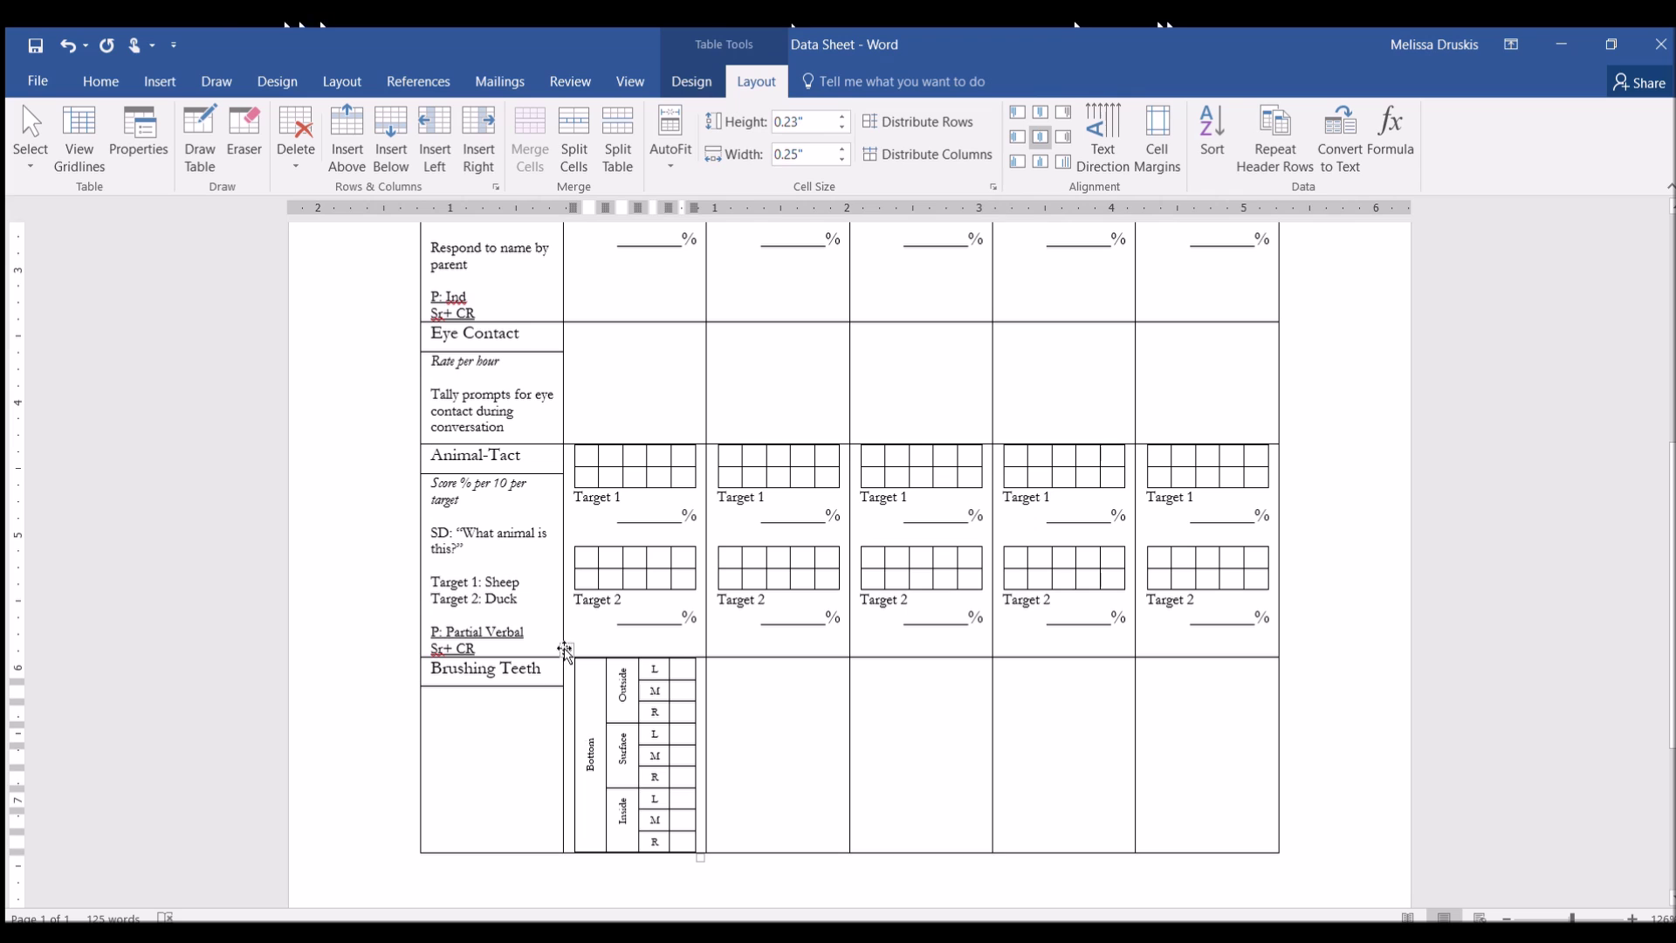
Add a blank line below the Bottom L/M/R grid, undoing an accidental extra row
click(565, 650)
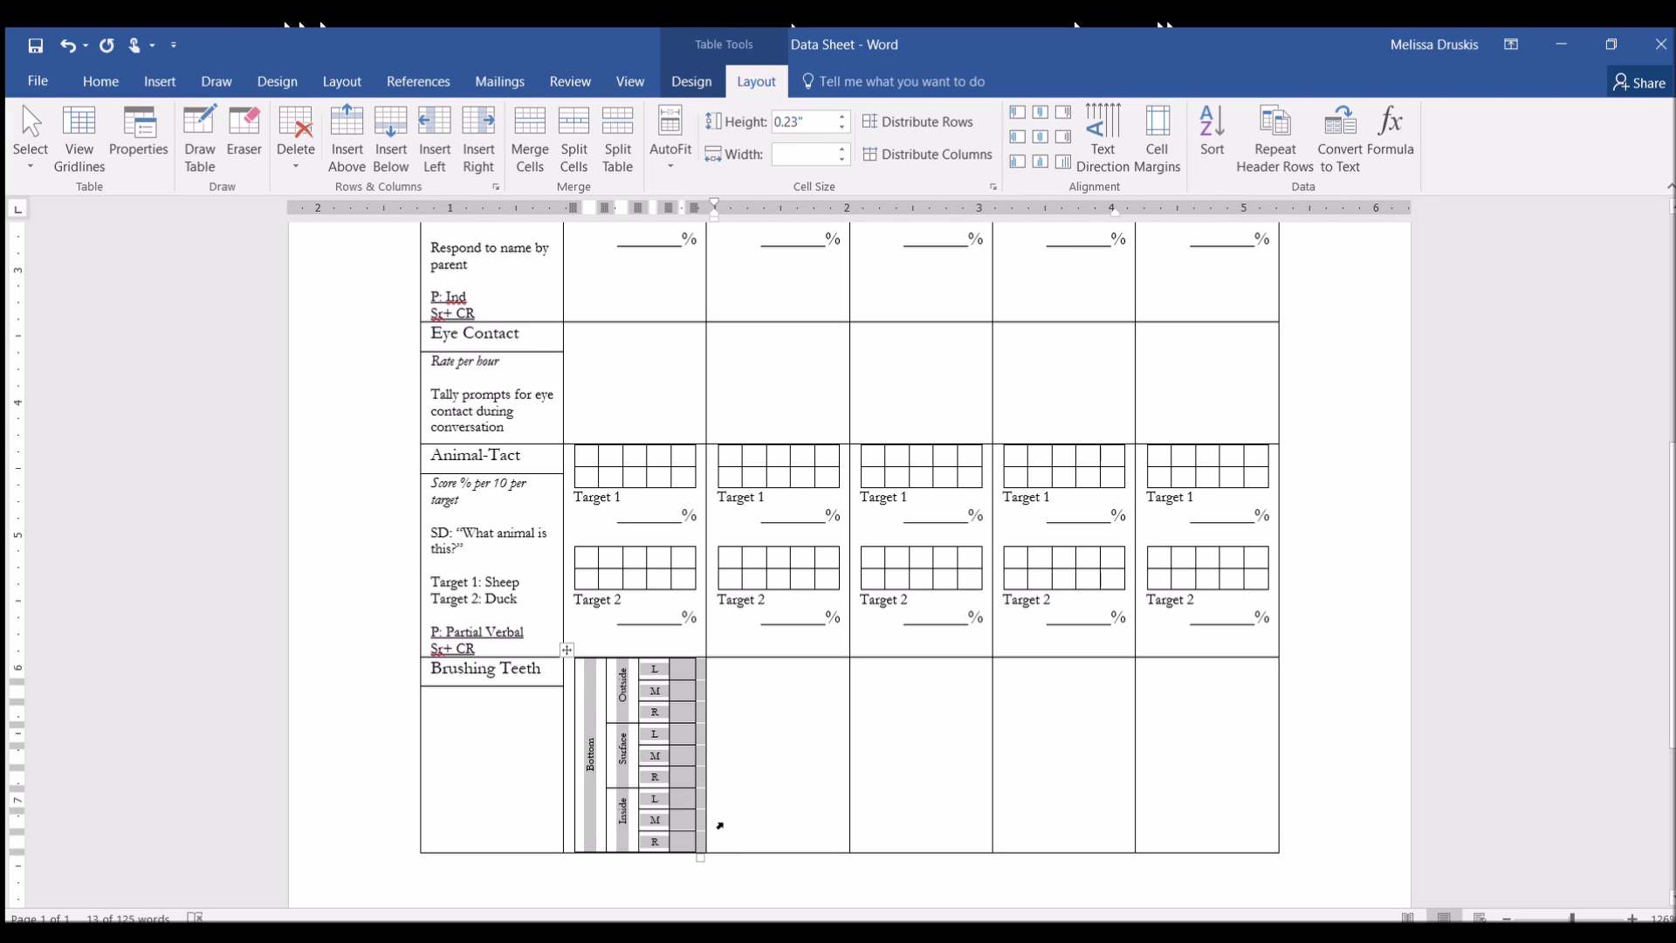
click(700, 843)
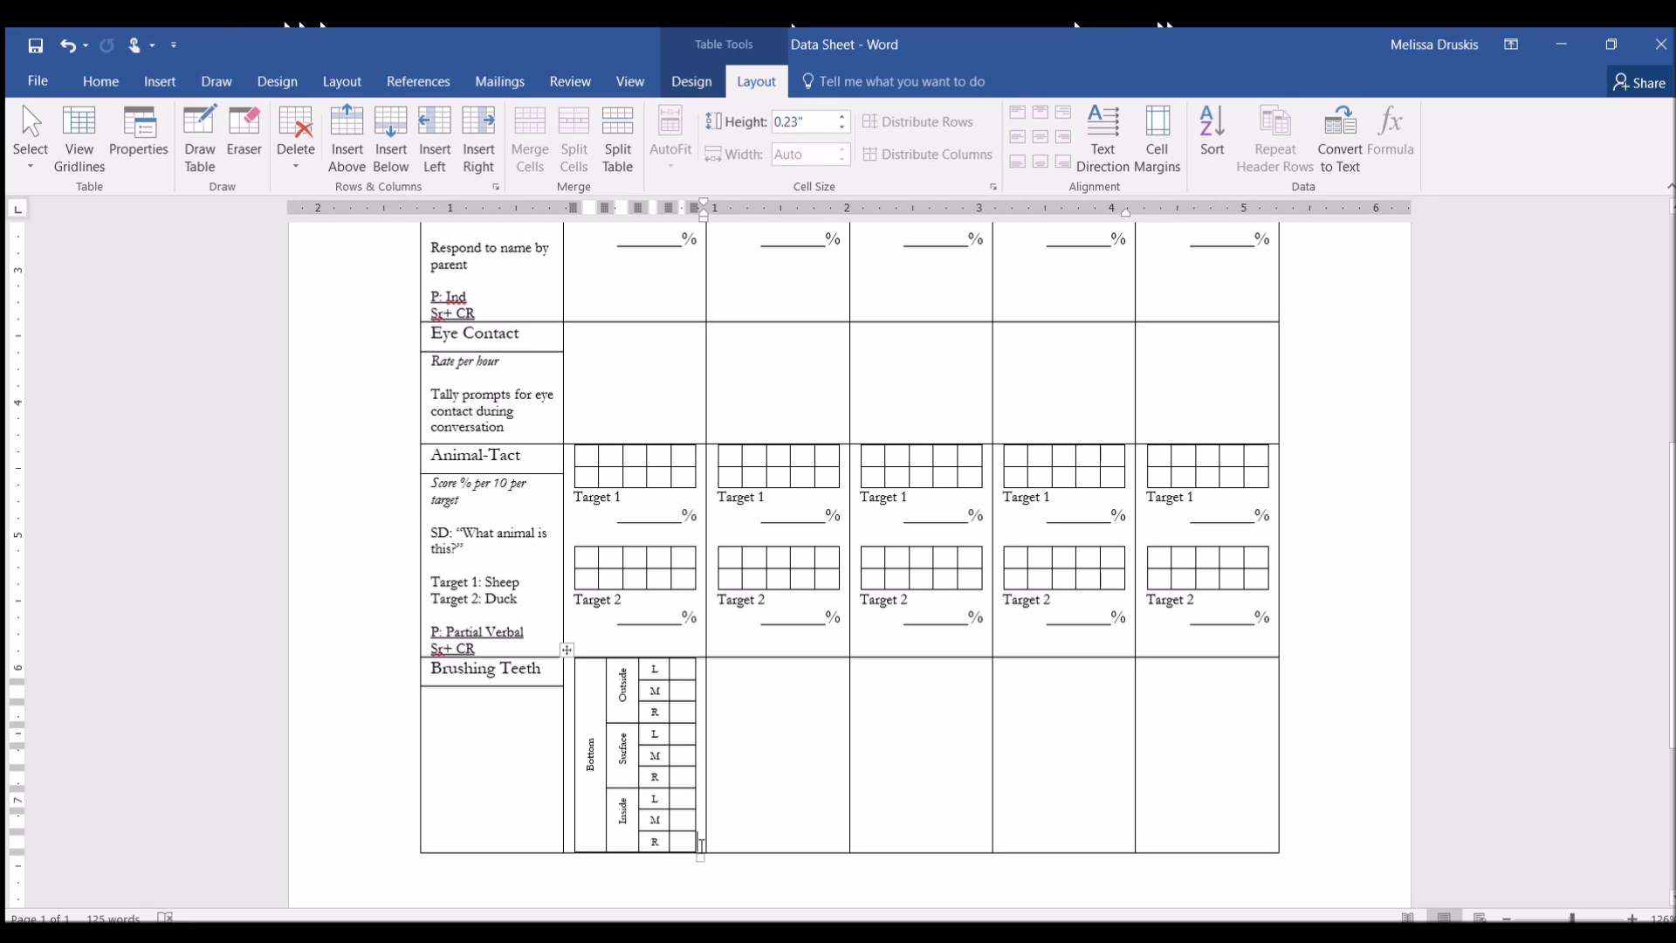
key(Tab)
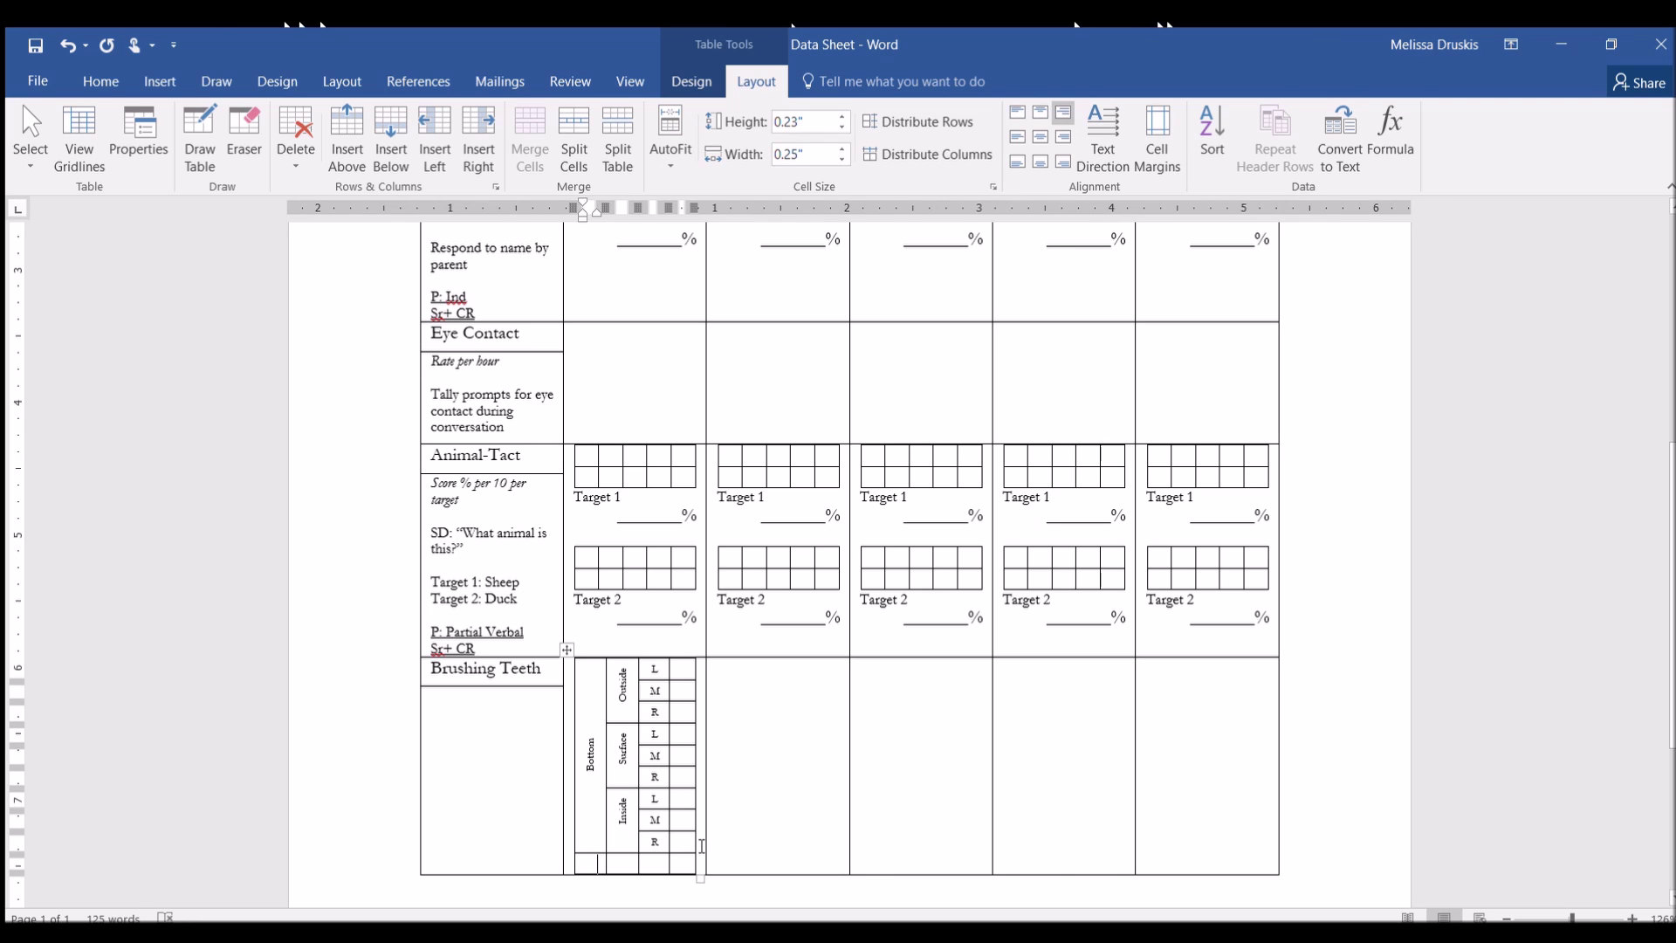
key(ctrl+z)
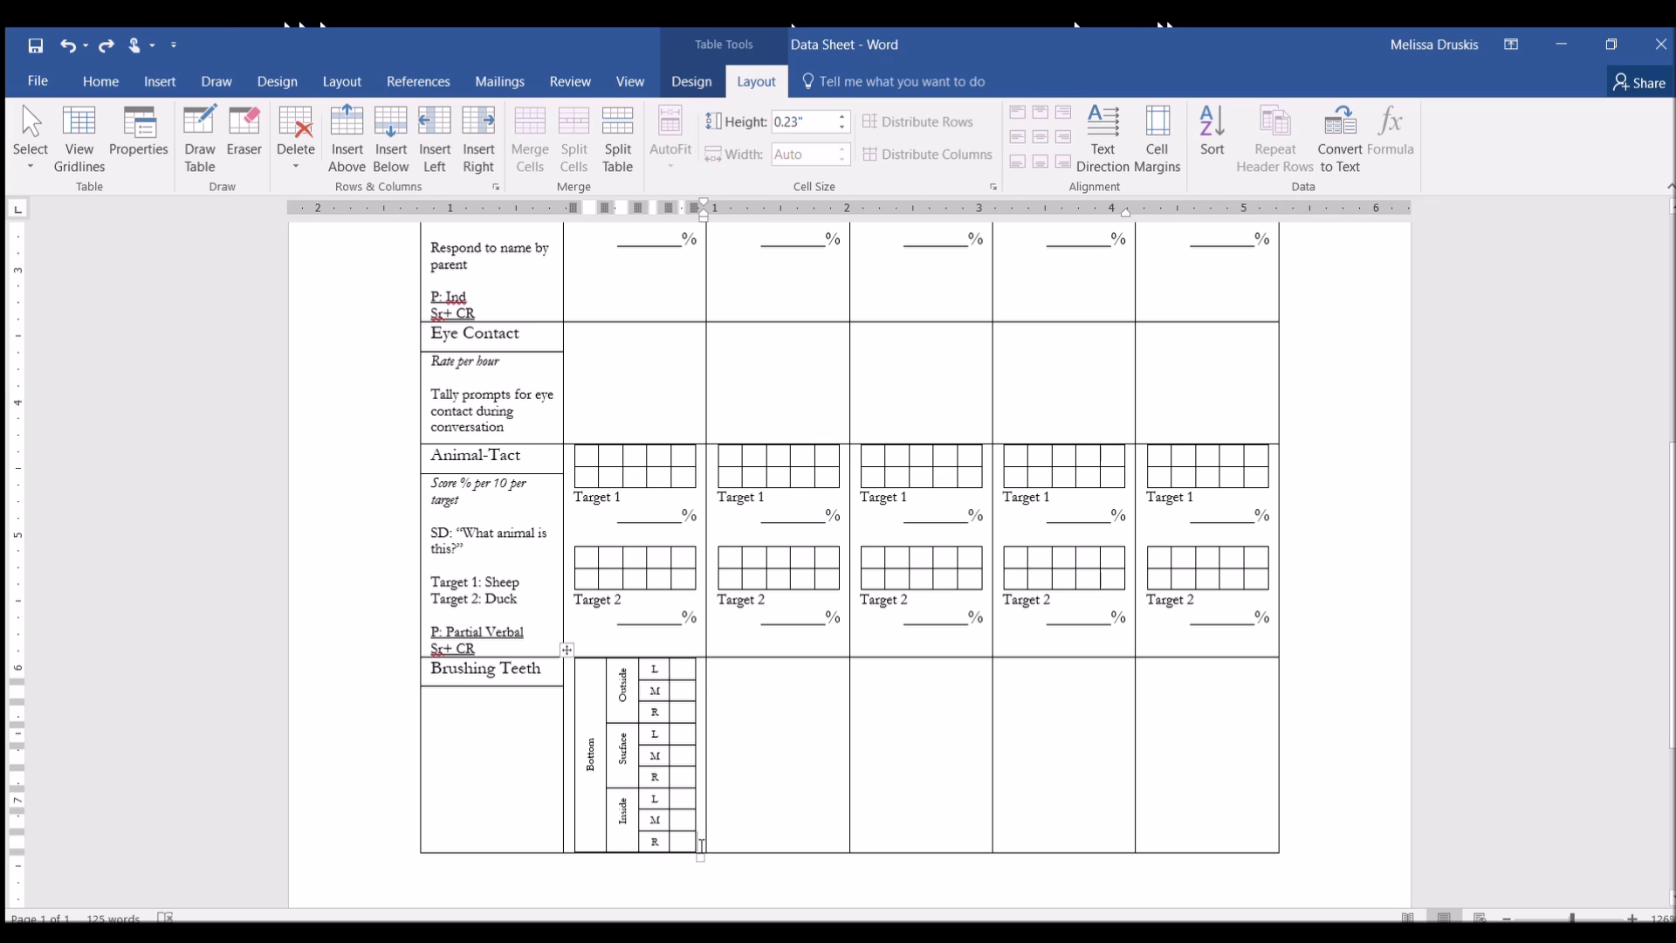
click(532, 832)
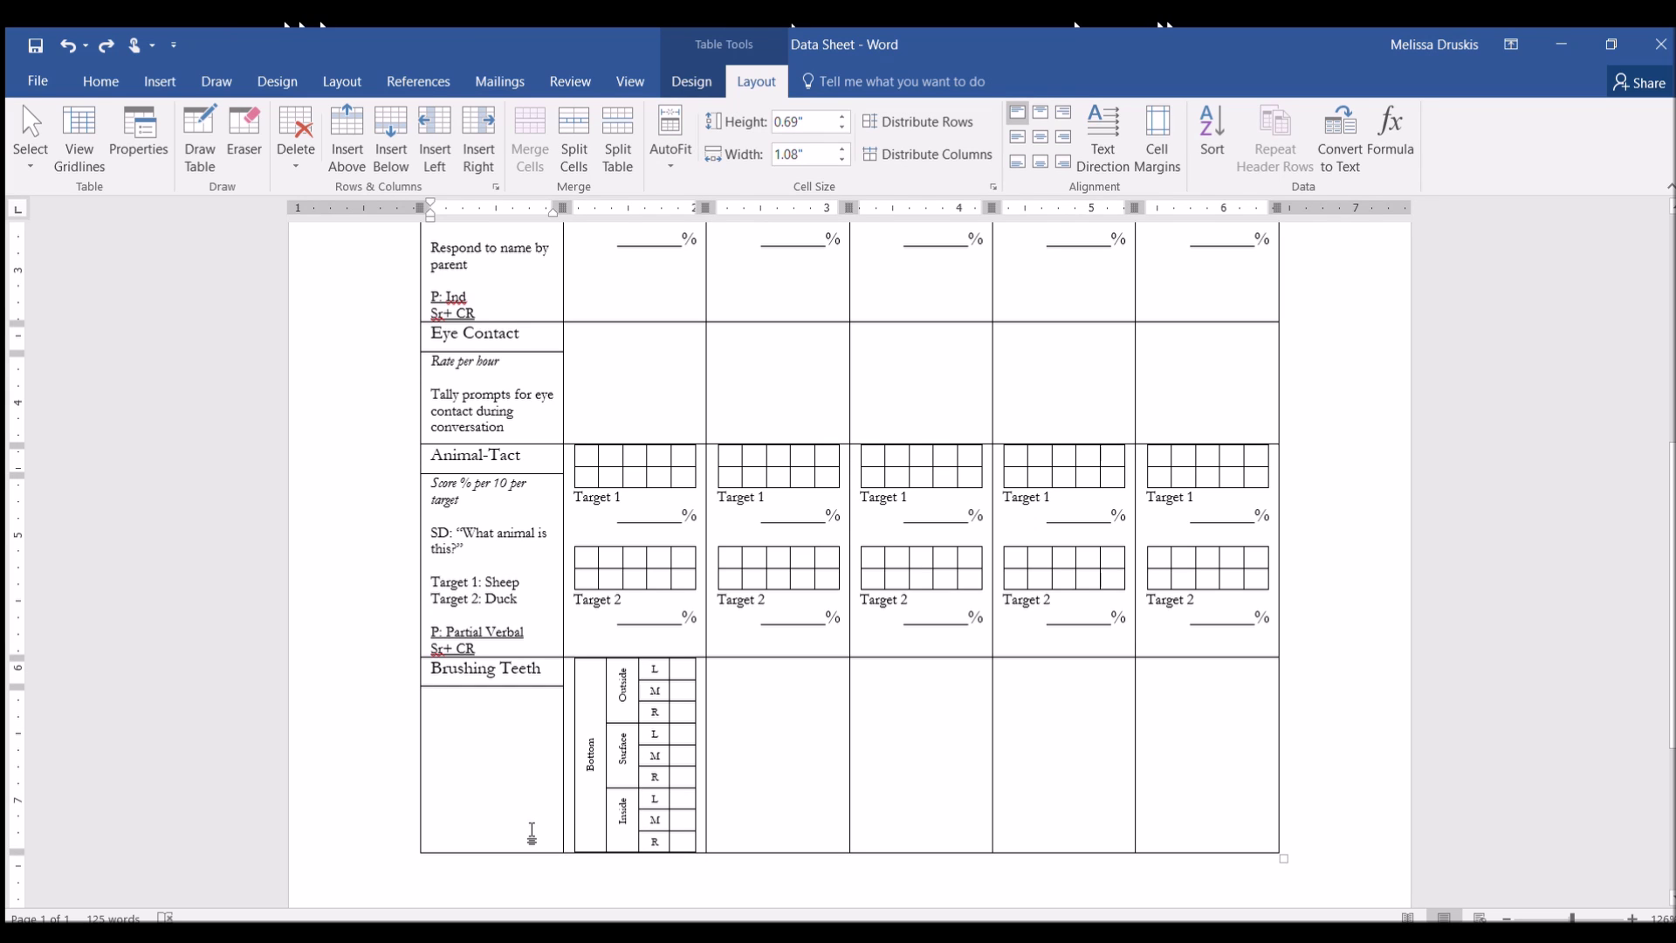
key(ctrl+i)
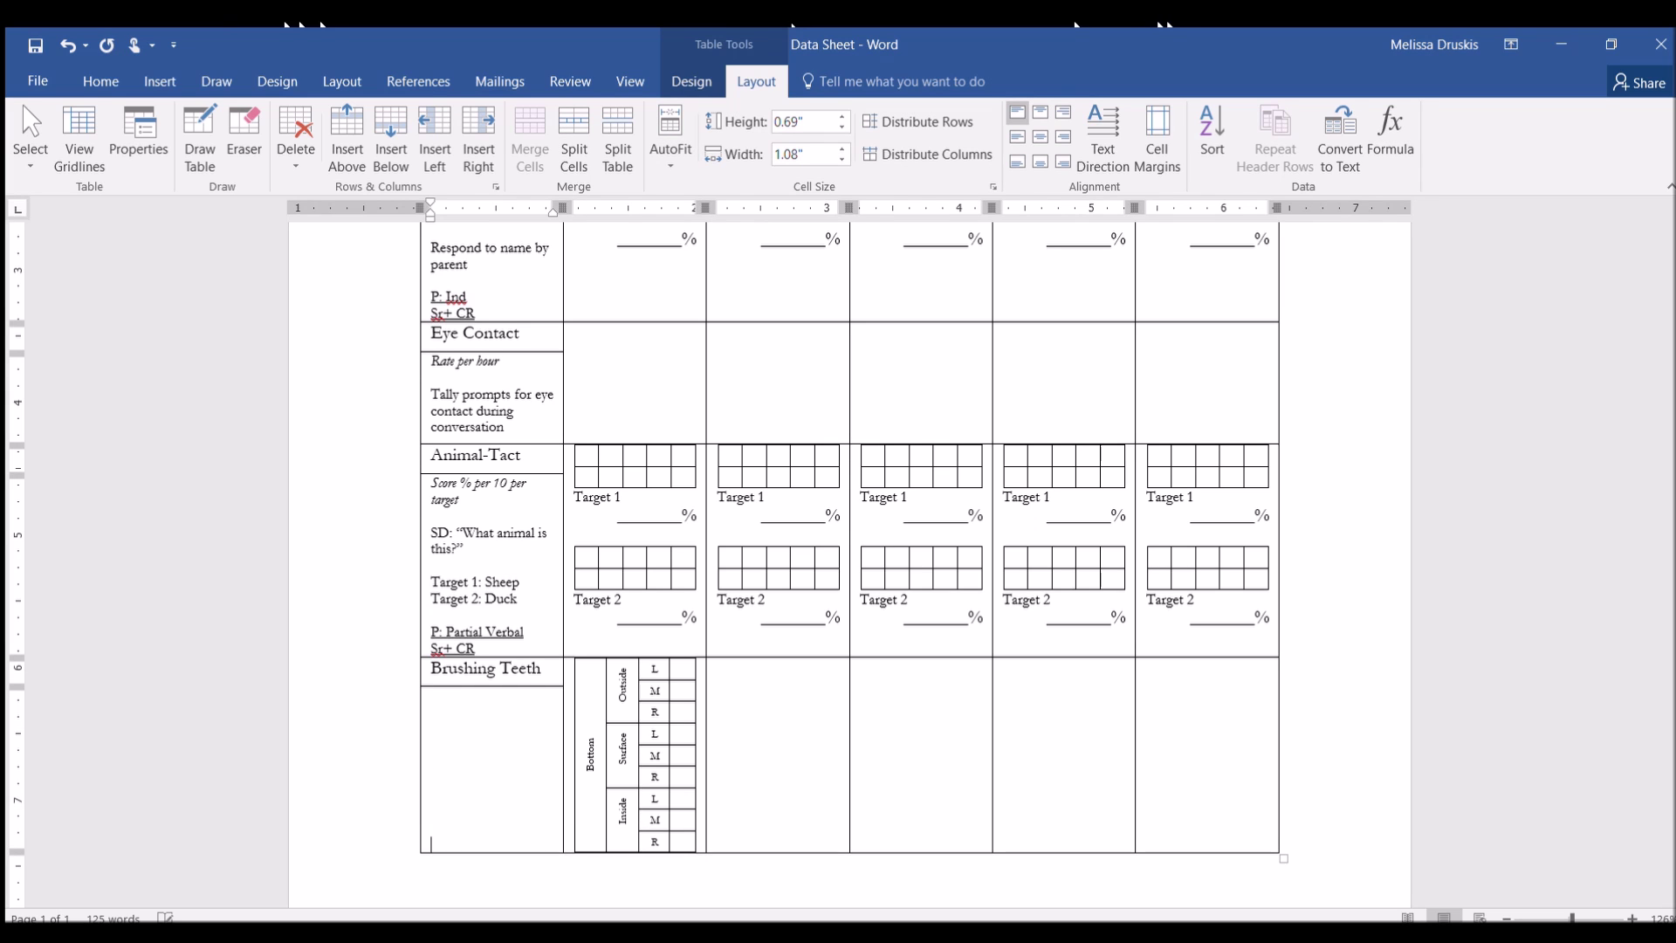
key(ctrl+y)
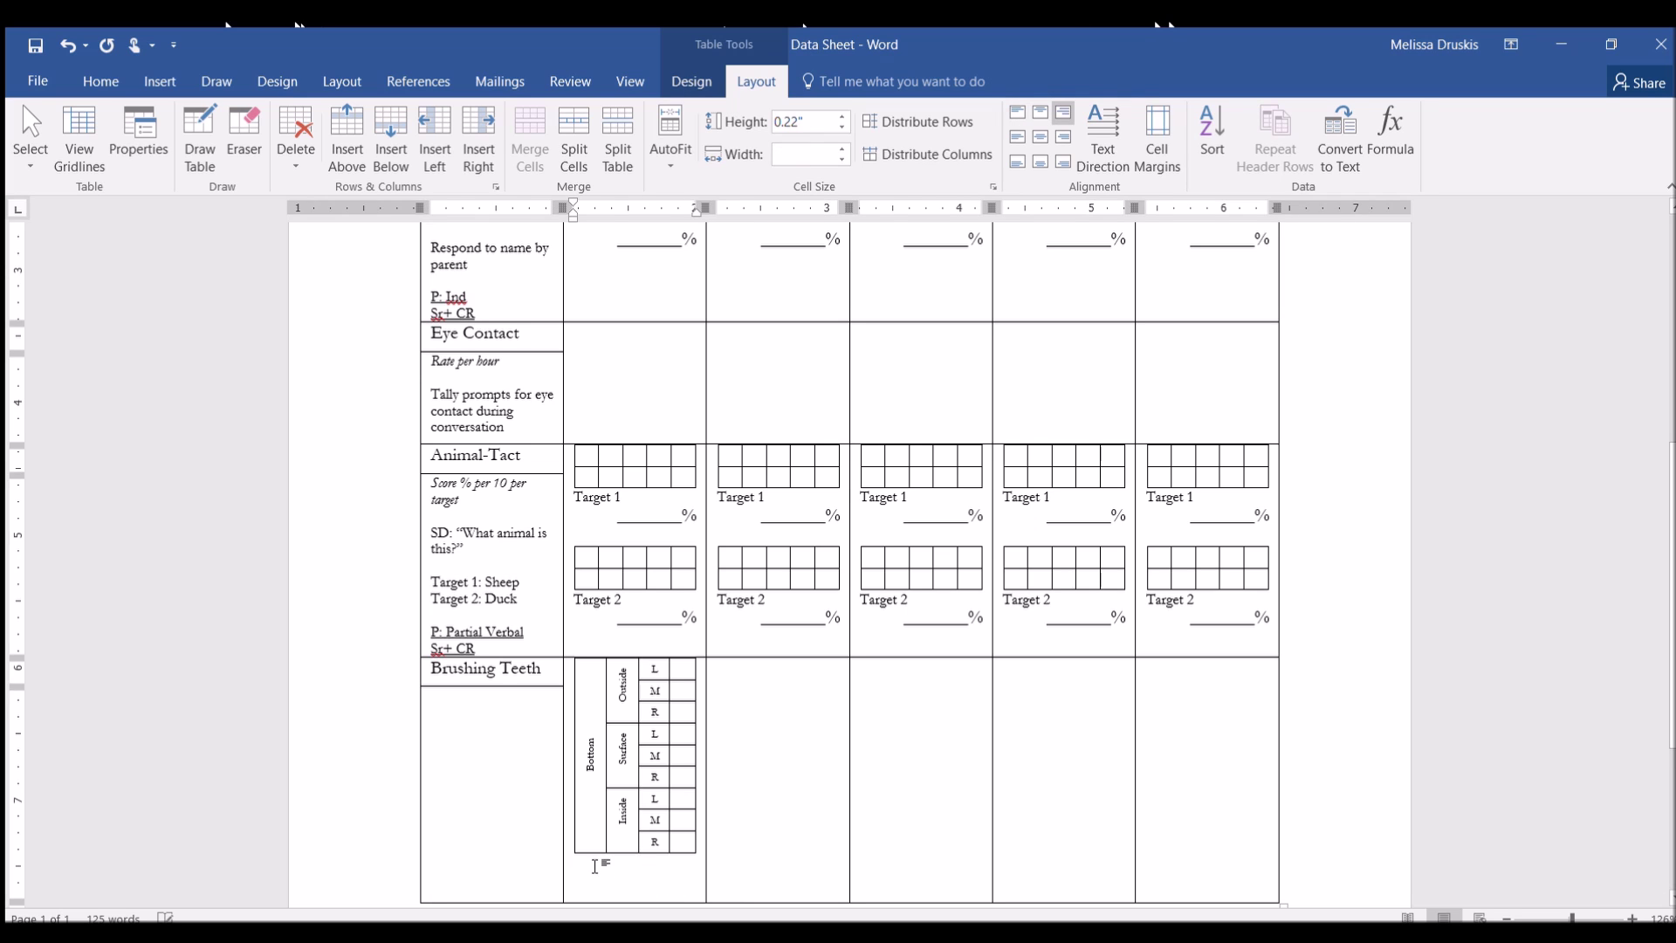
Paste a second copy of the grid on the blank line below and relabel Bottom as Top
click(698, 846)
key(Return)
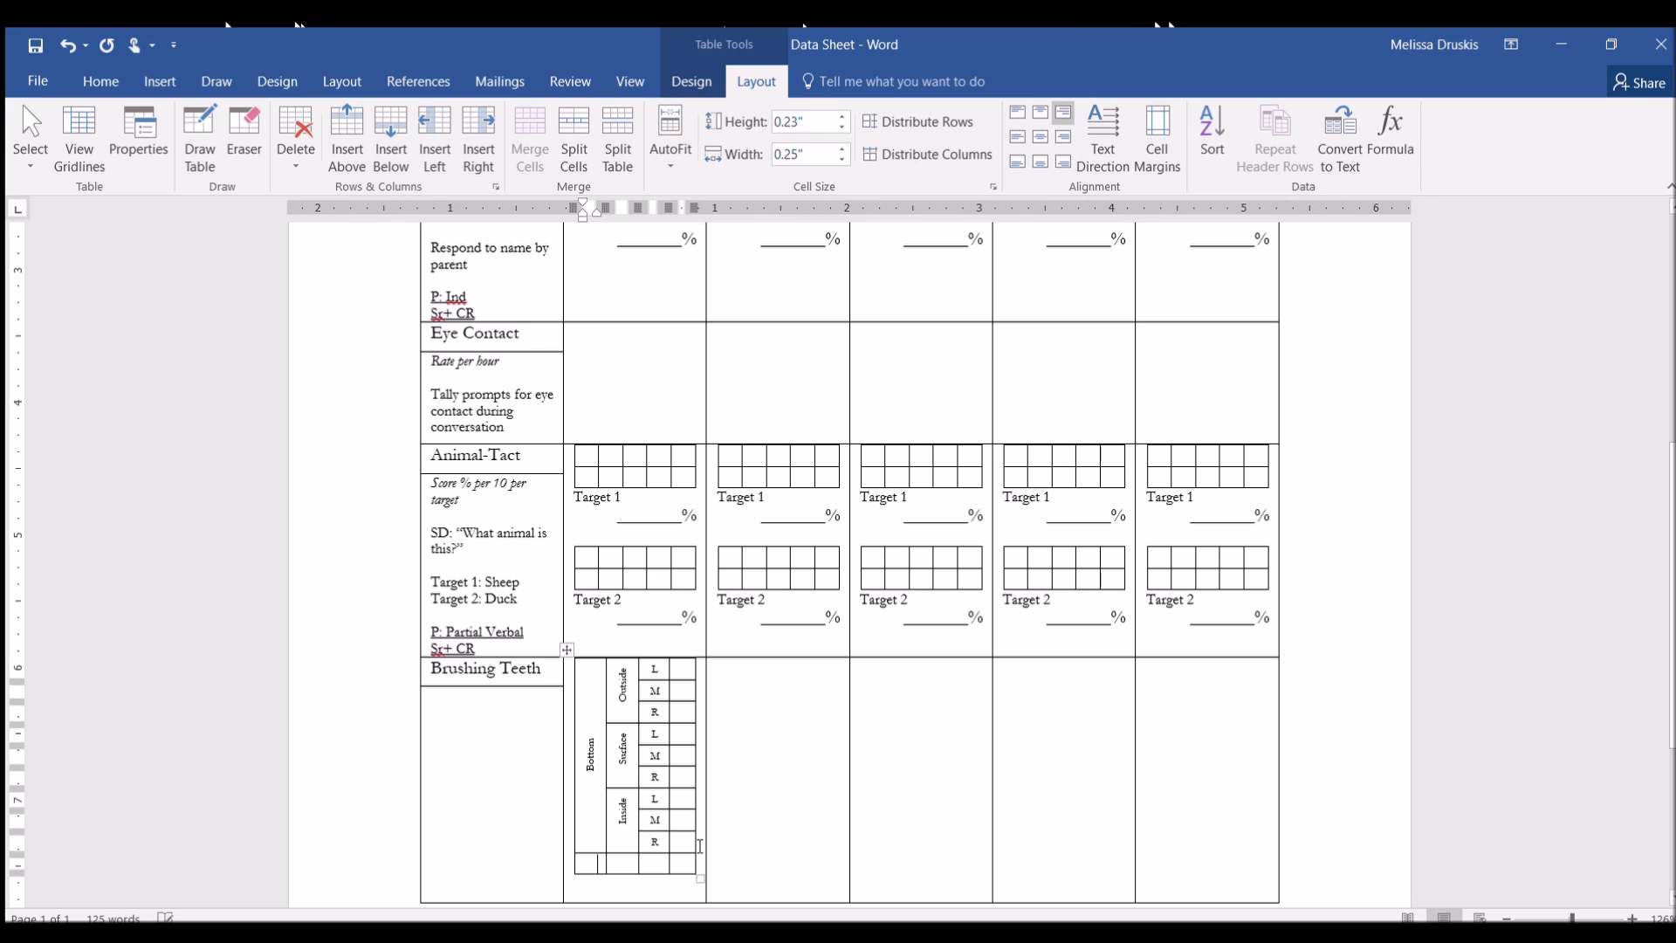
key(ctrl+v)
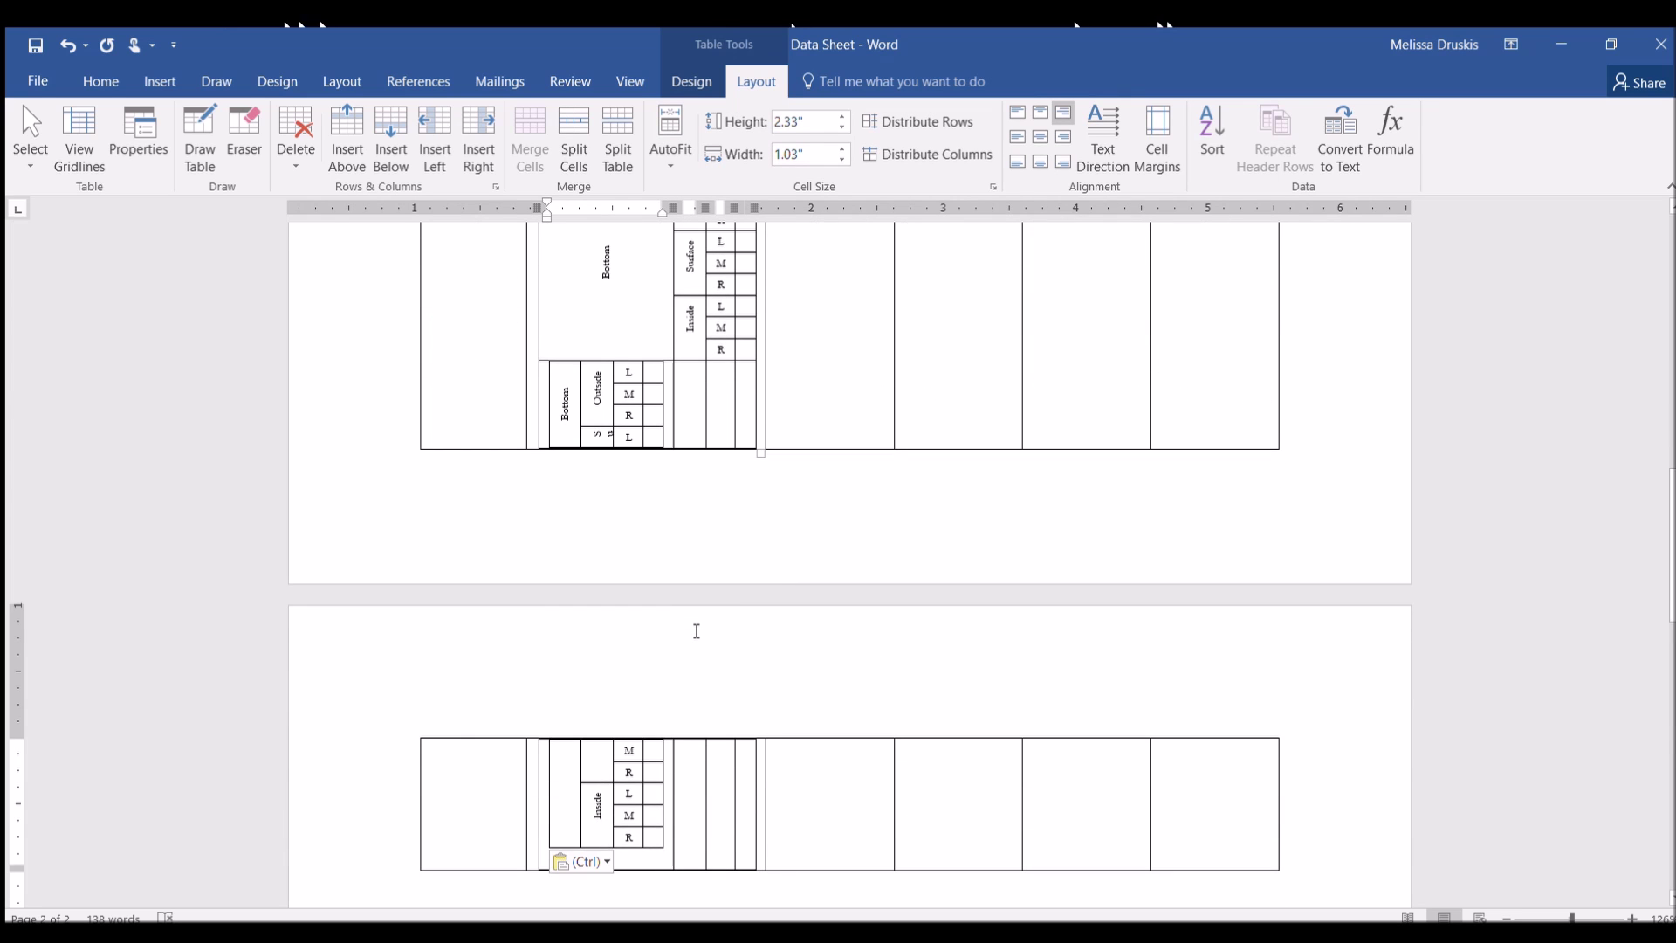
key(ctrl+z)
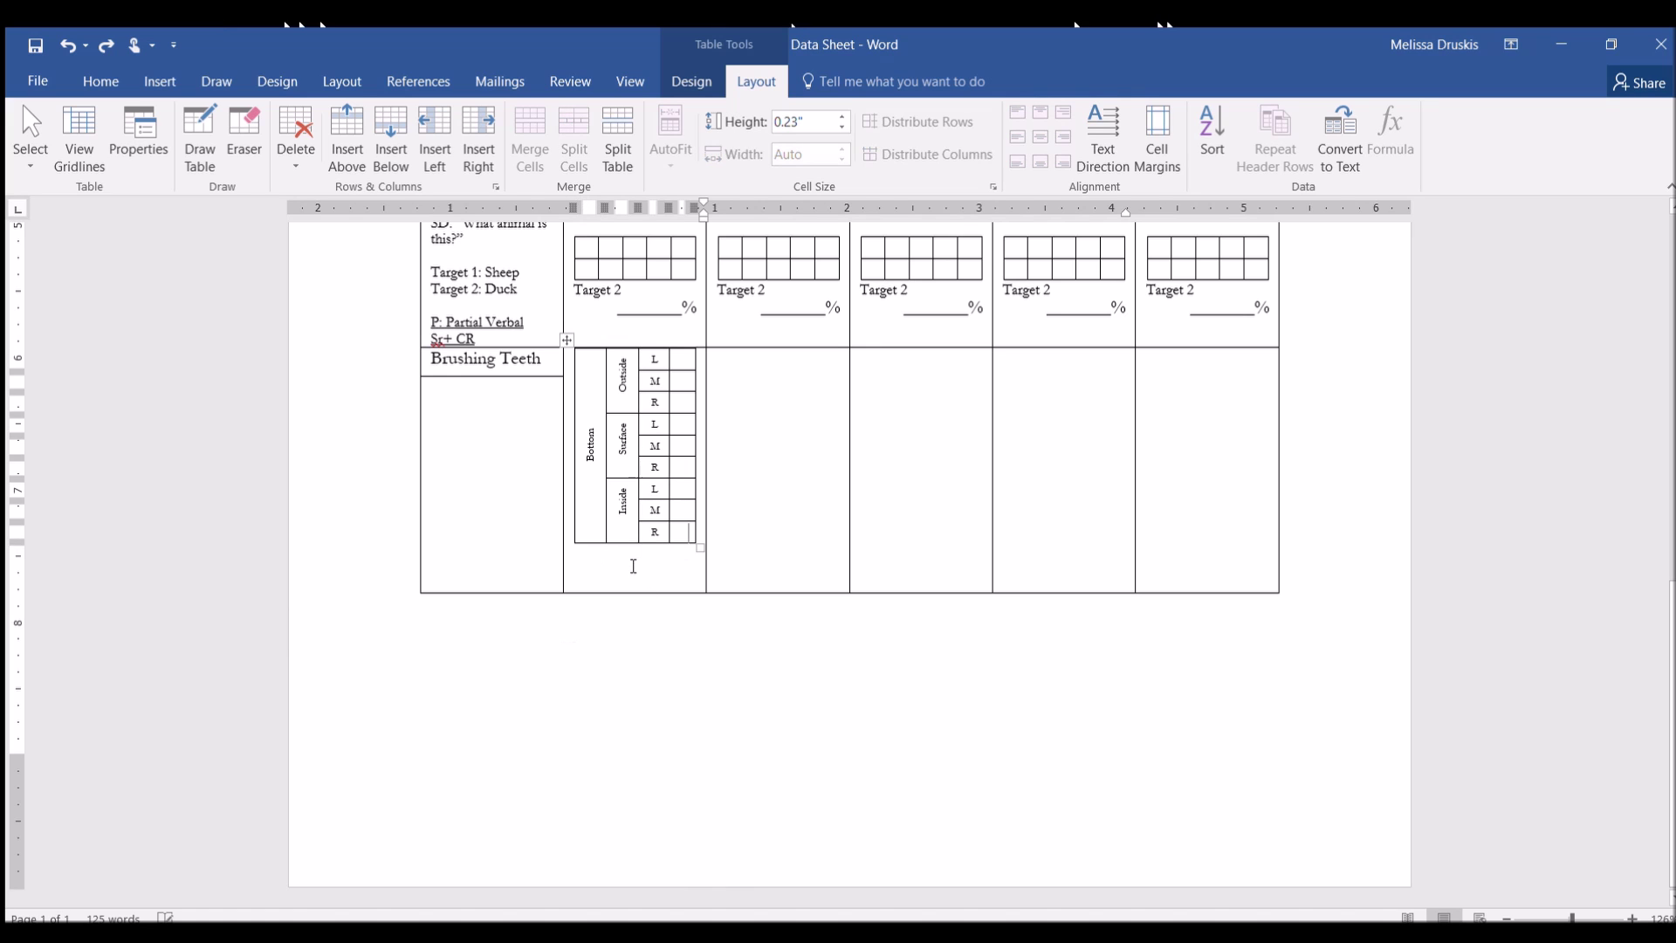
key(ctrl+z)
click(623, 558)
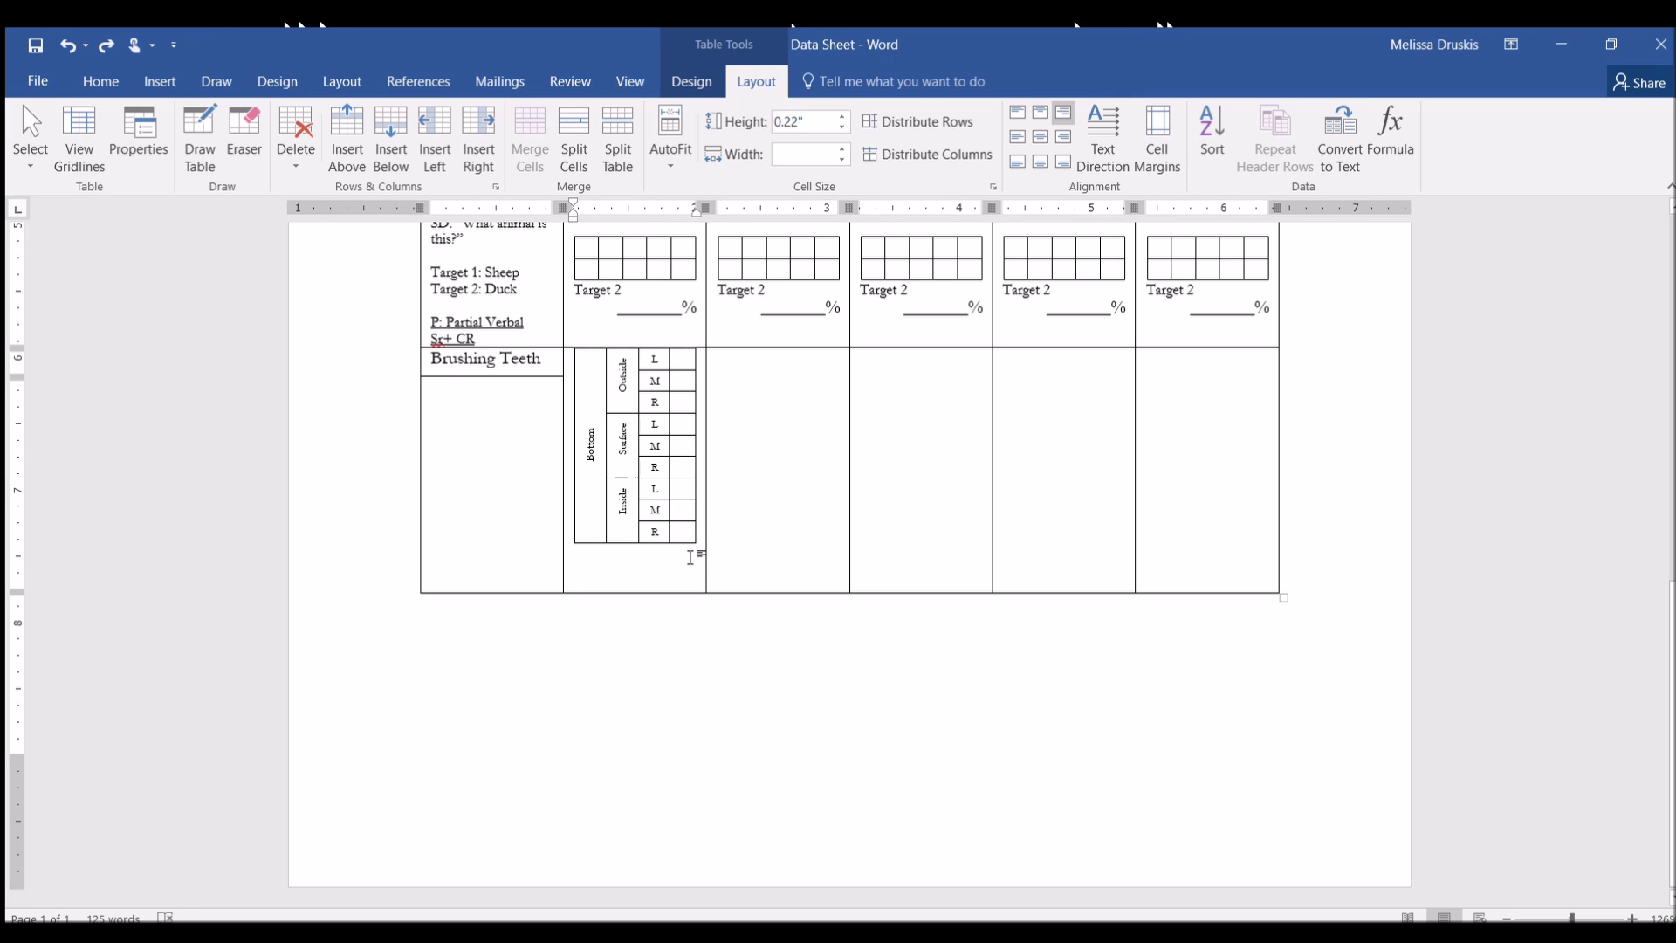
key(ctrl+v)
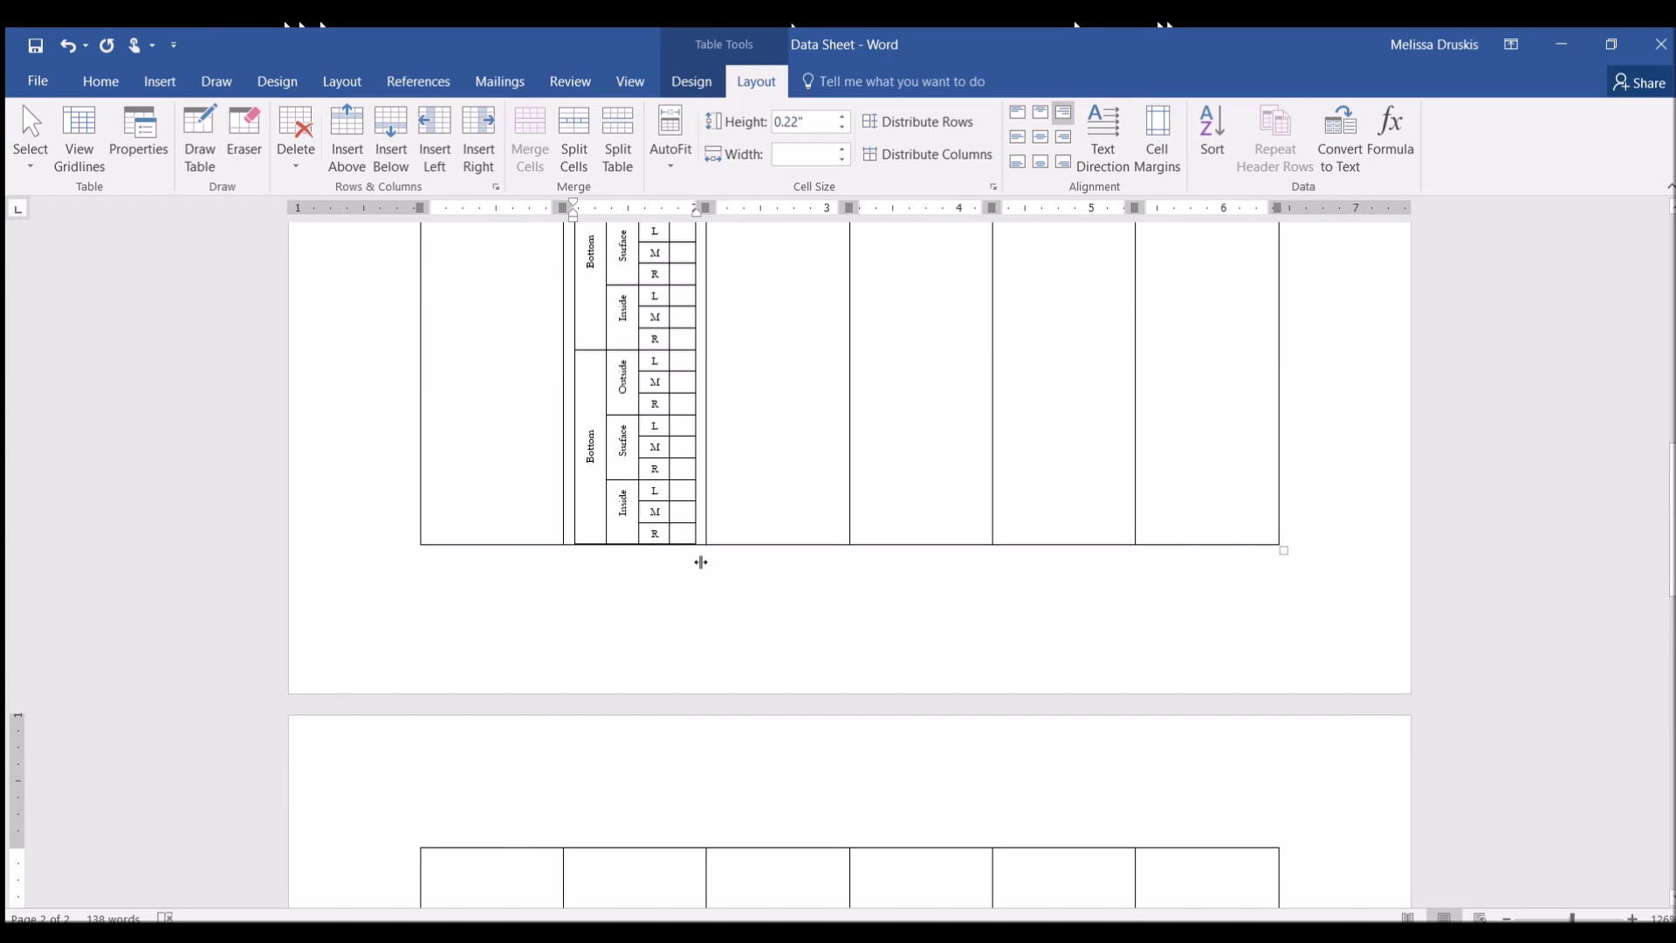
double_click(590, 445)
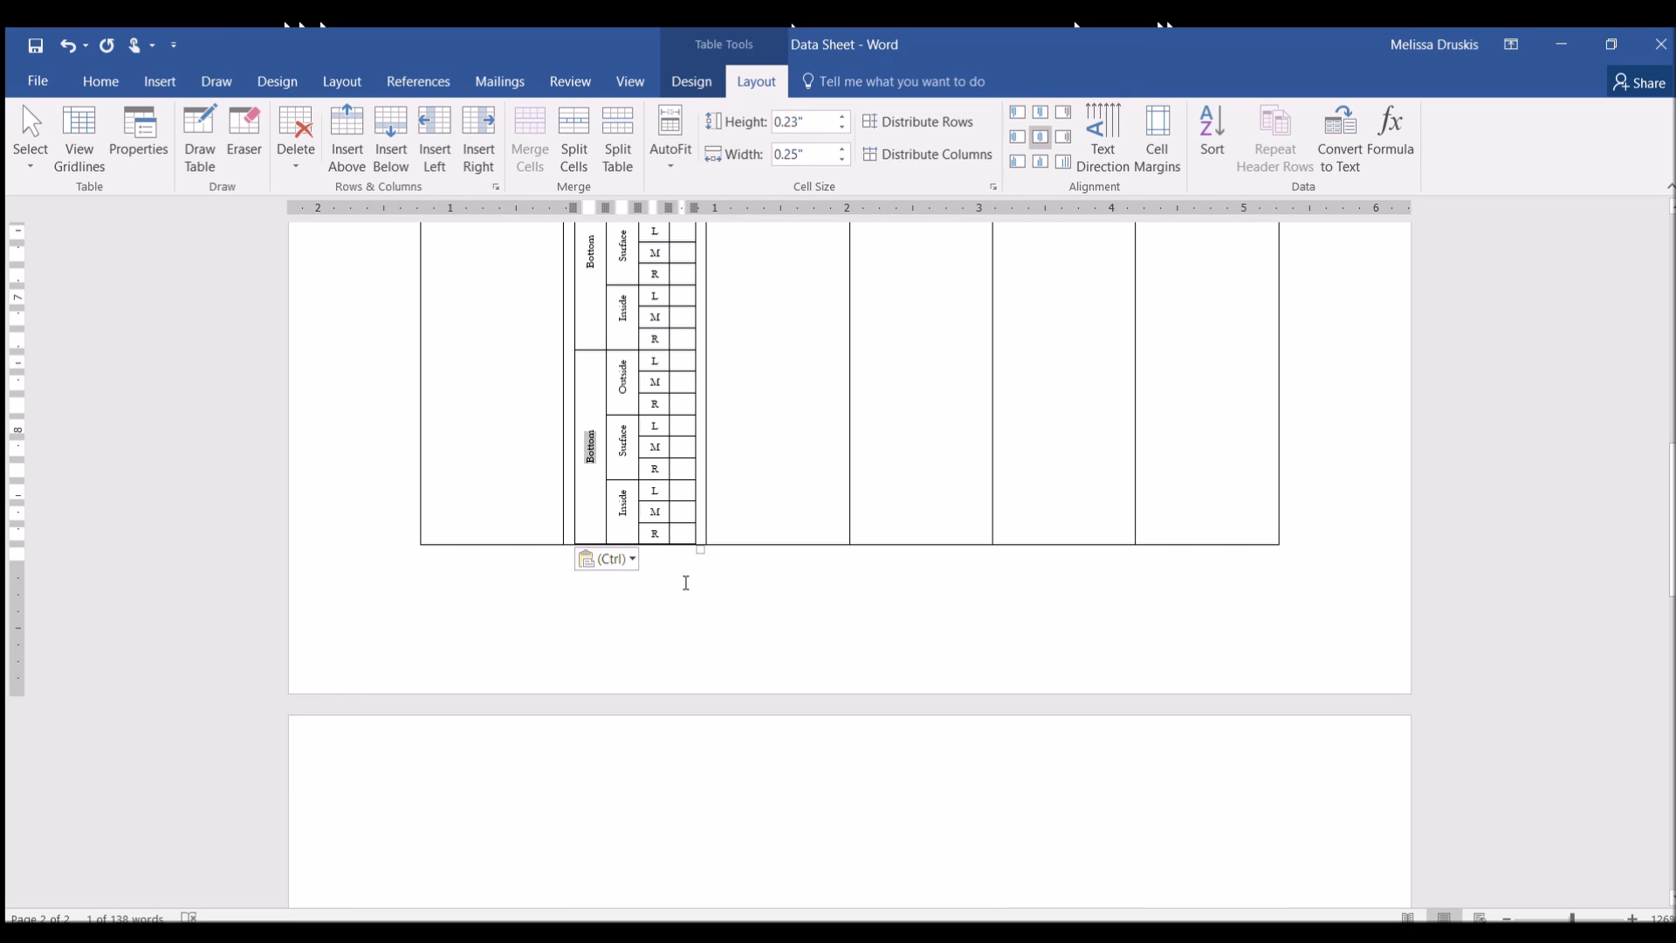
text(Top)
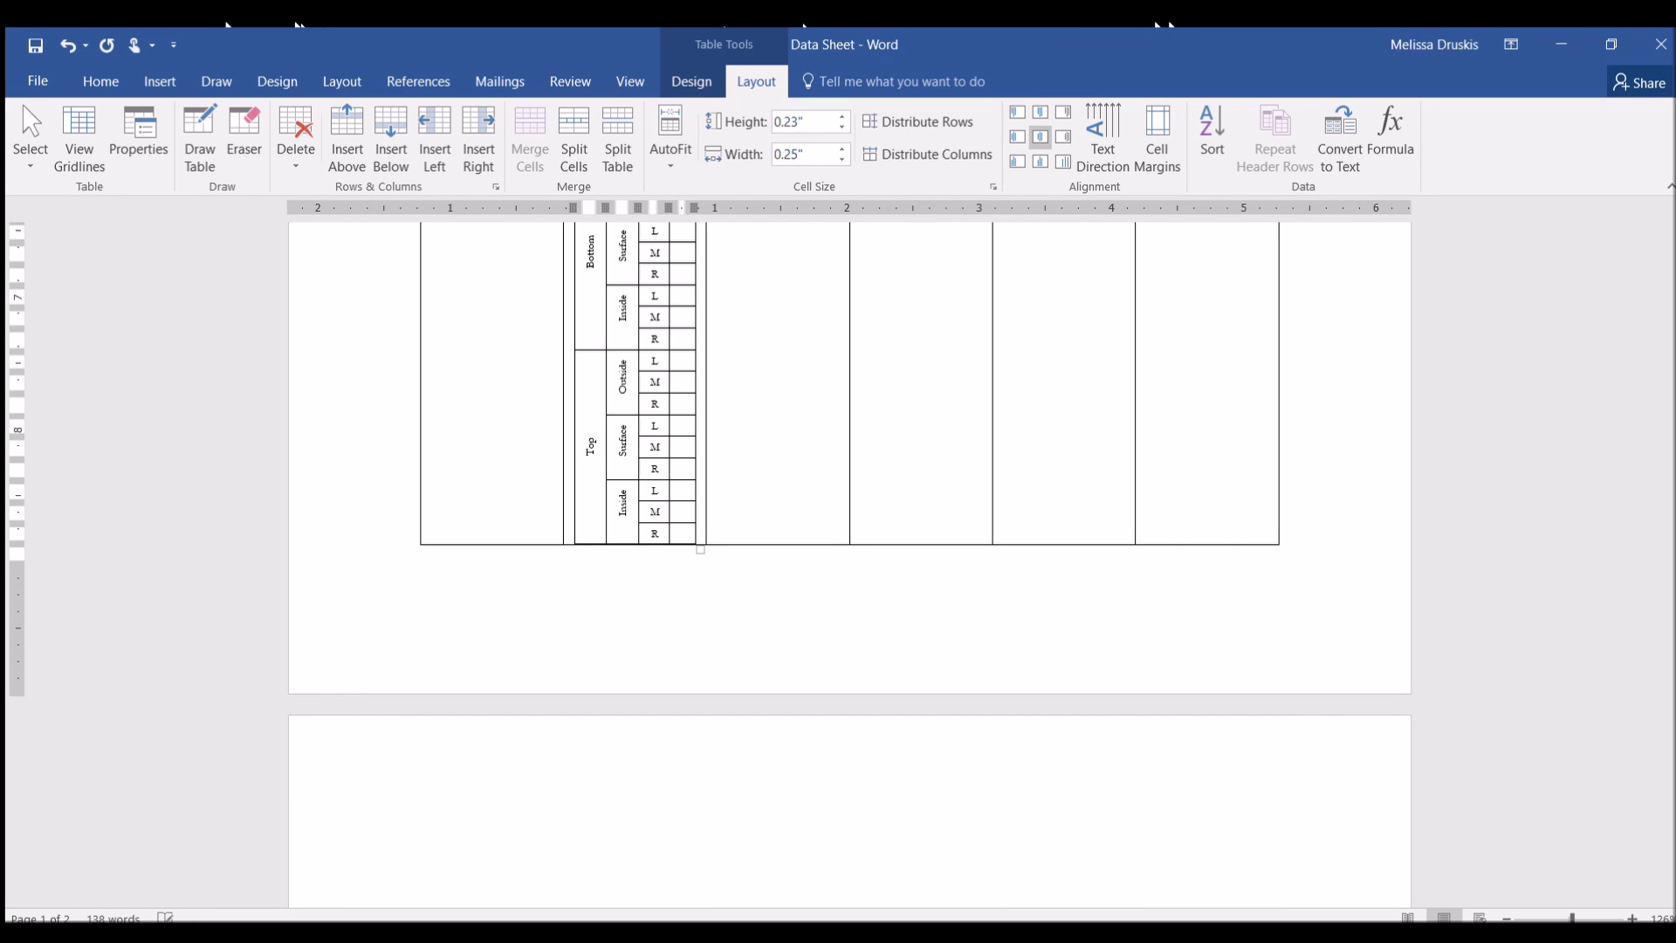
scroll(629, 585, up, 7)
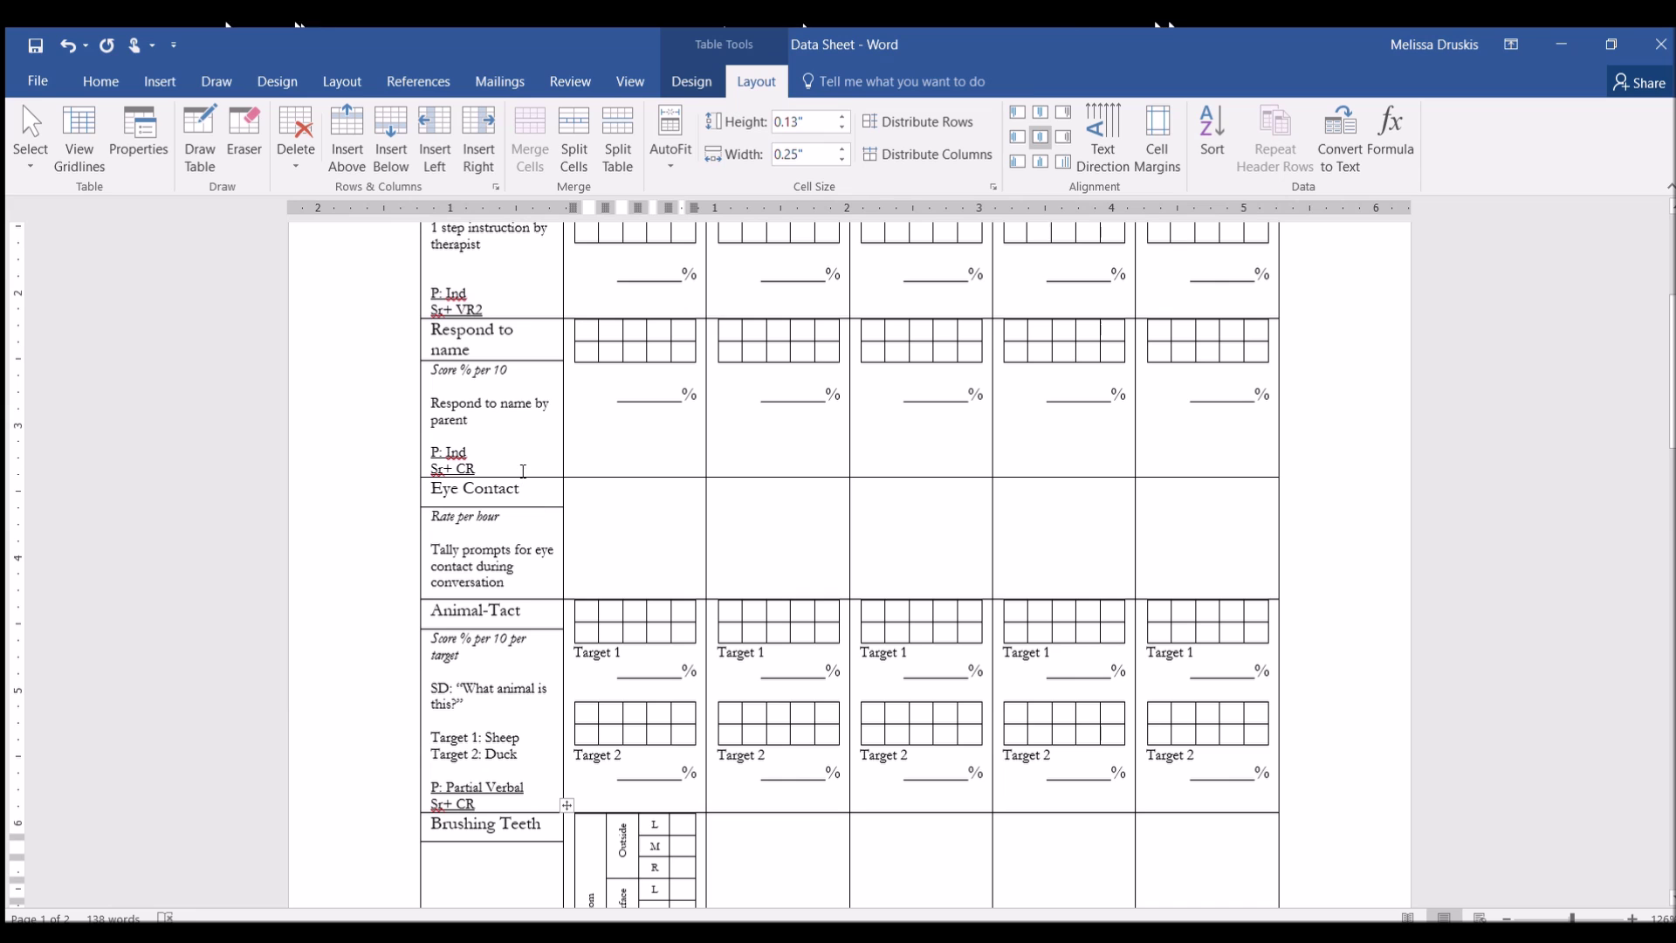
Delete the blank lines under the Follow Inst., Score % per 20, Score % per 10, Rate per hour and Animal-Tact notes
scroll(541, 450, up, 4)
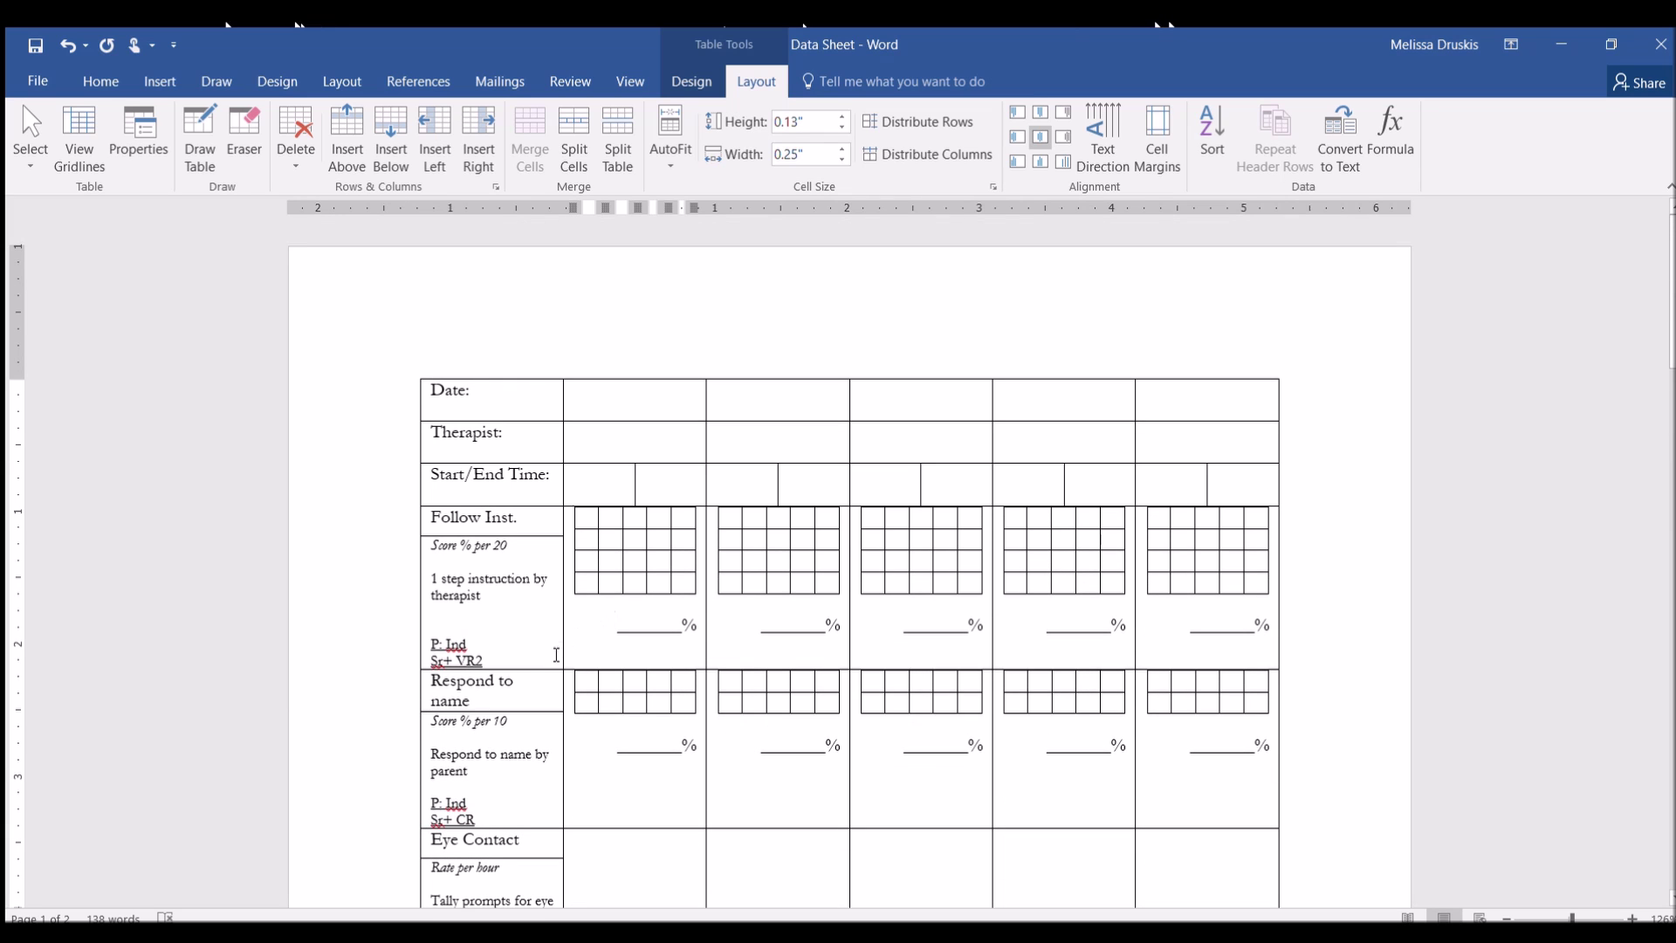
click(515, 629)
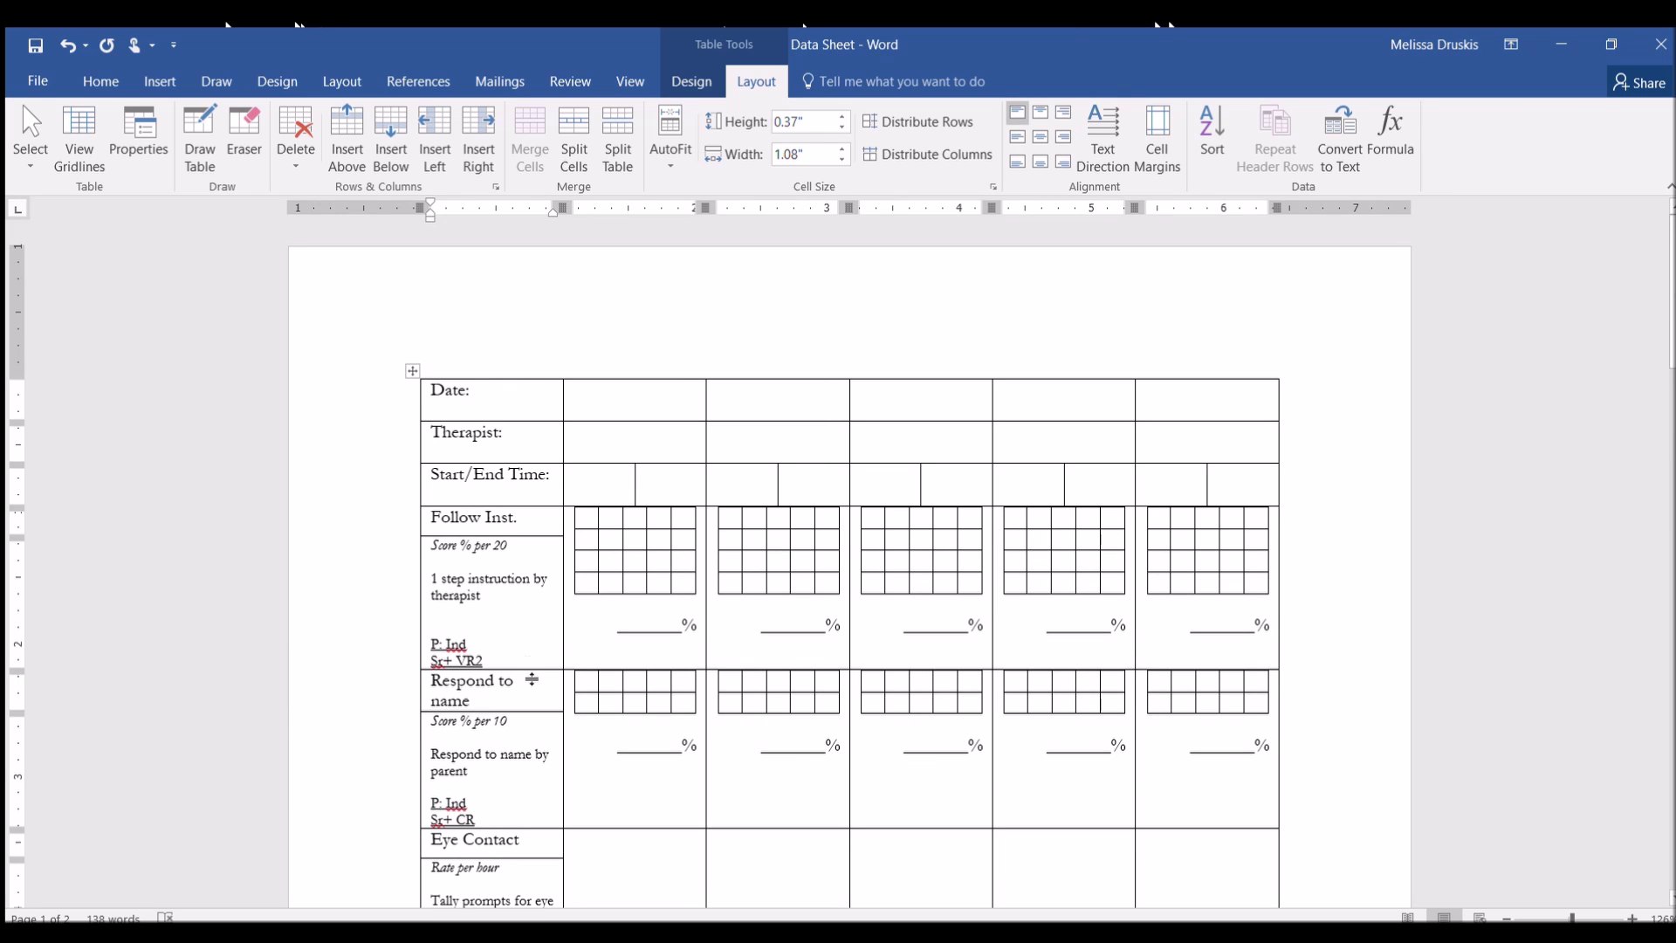
key(BackSpace)
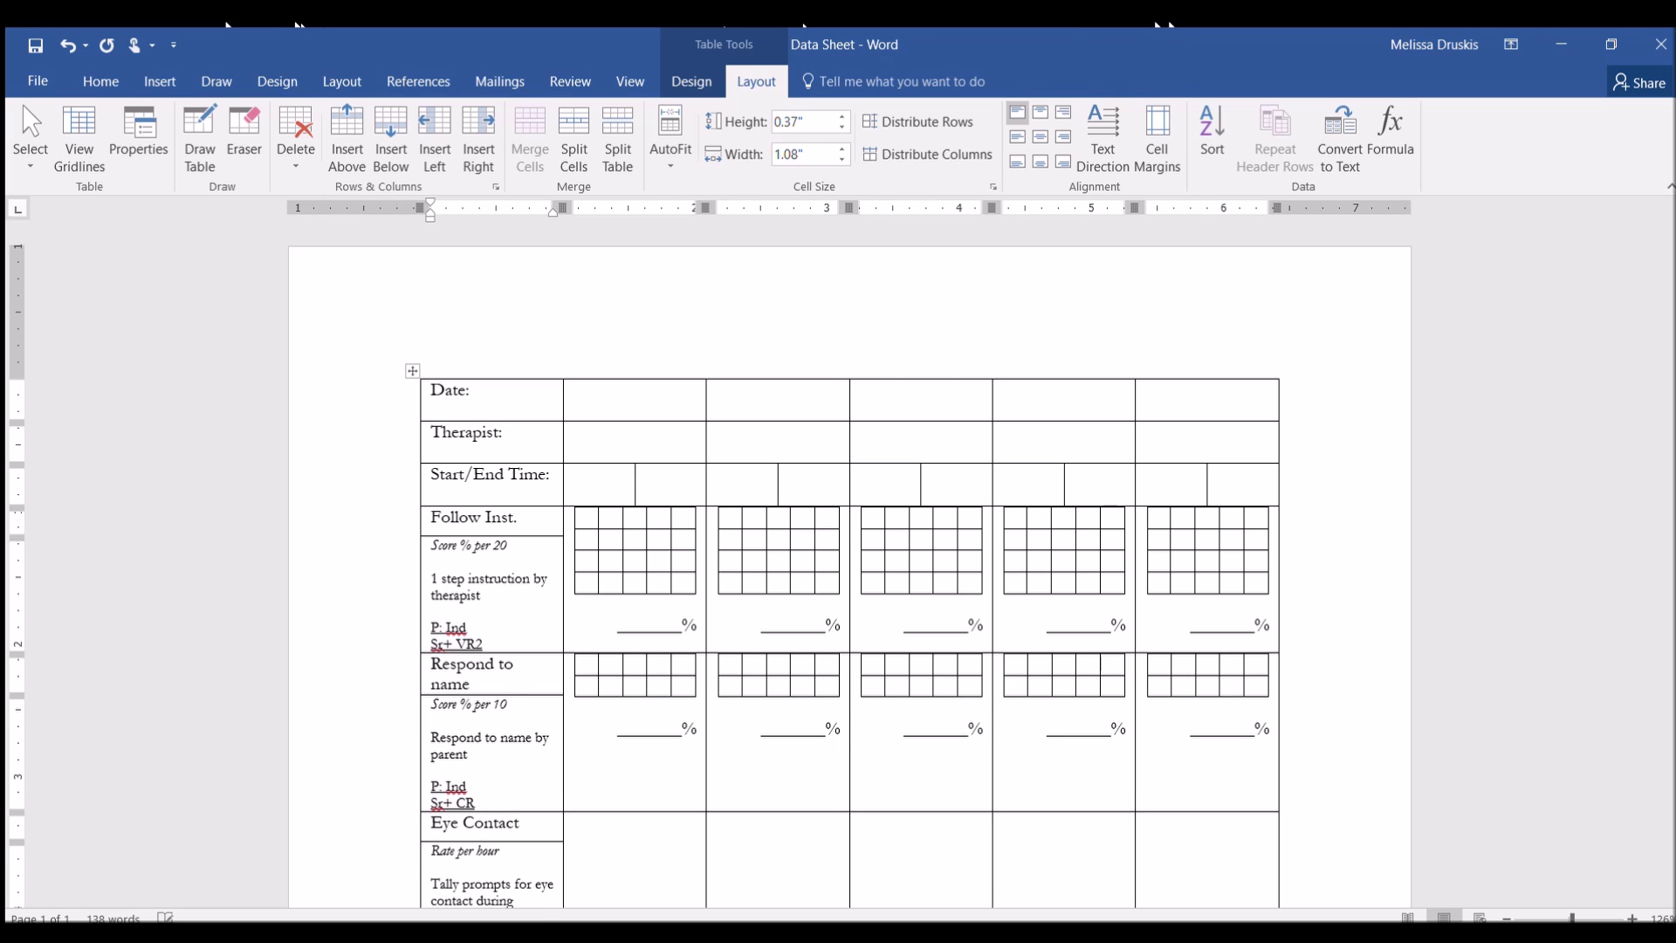
click(453, 563)
key(BackSpace)
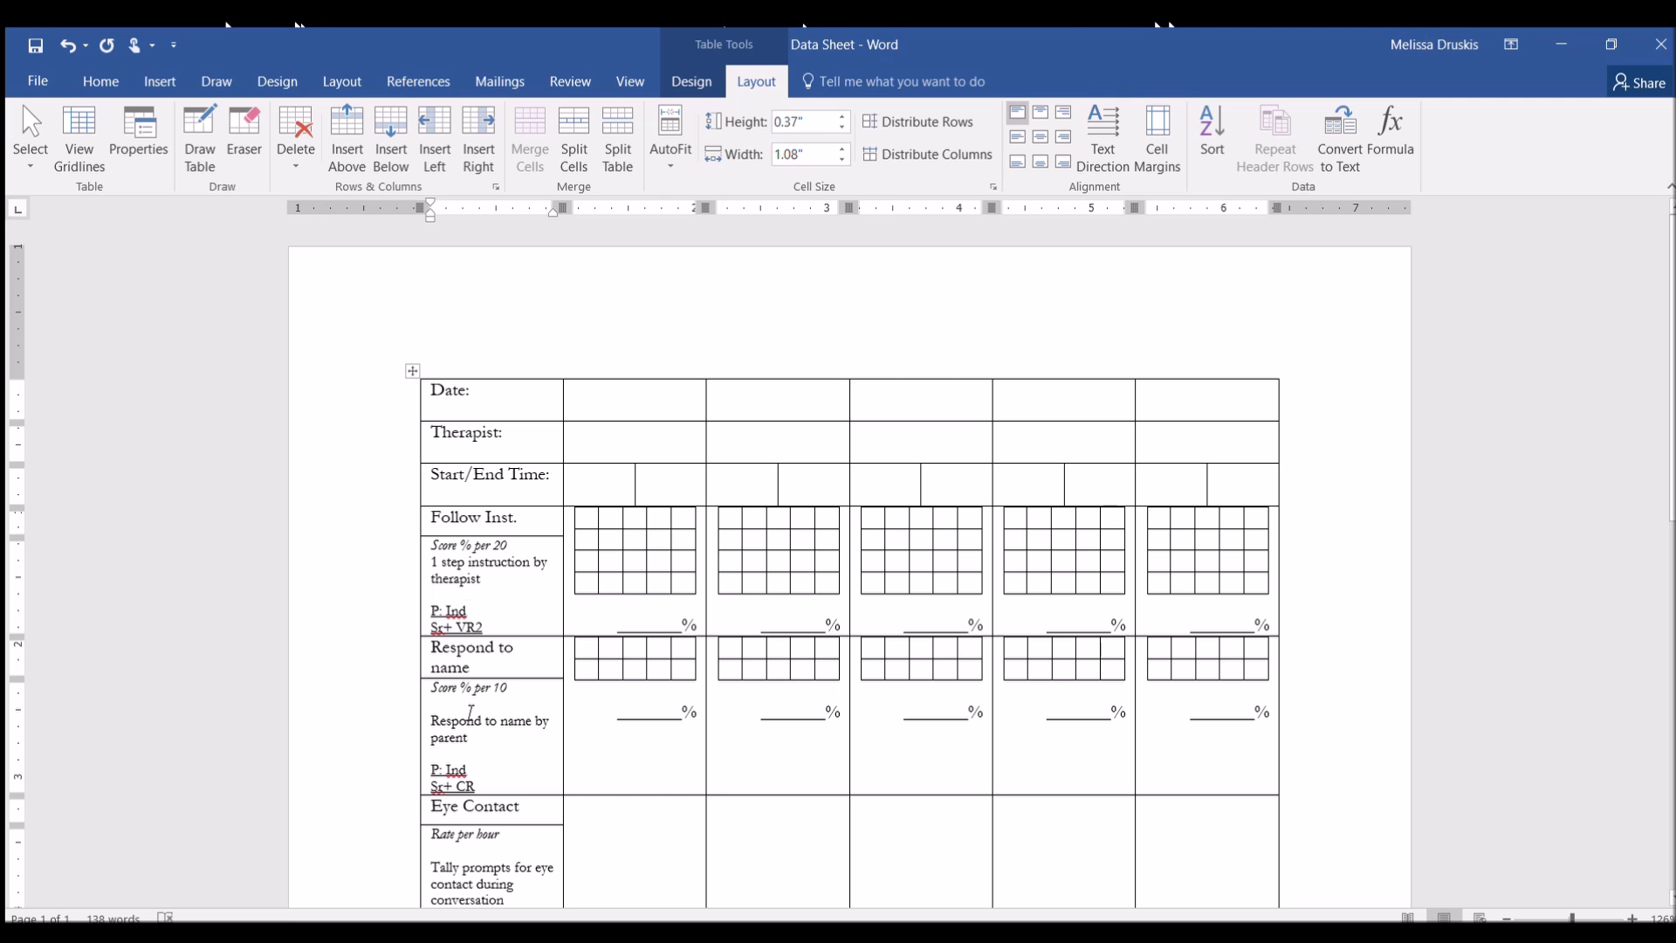
click(463, 712)
key(BackSpace)
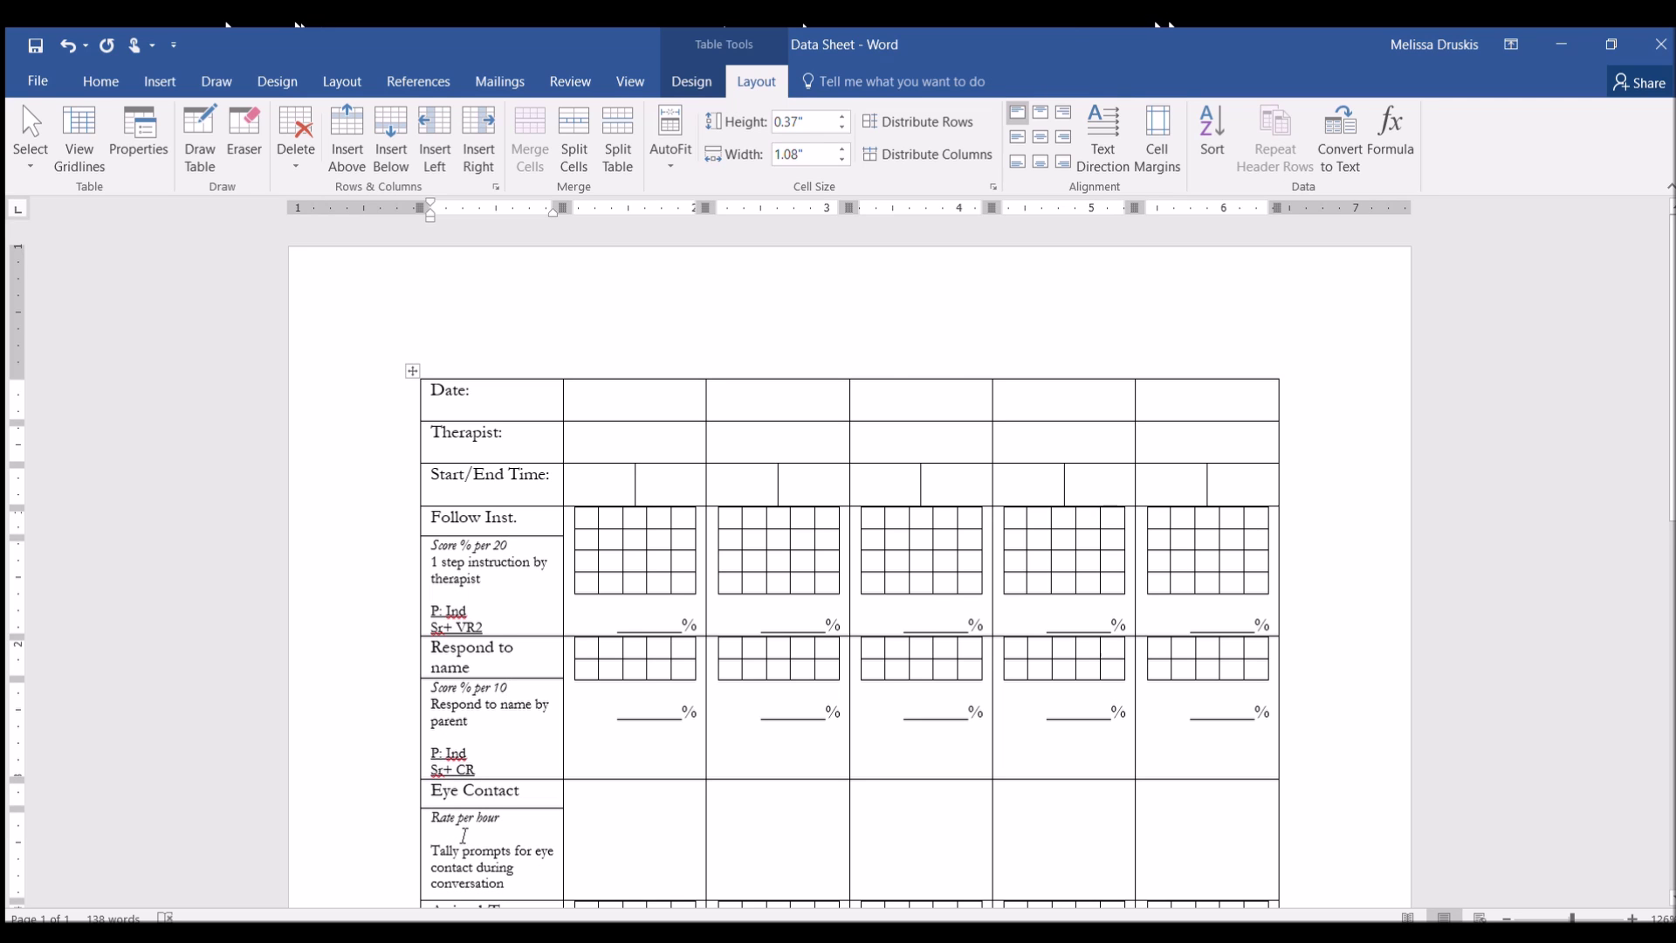
click(460, 834)
key(BackSpace)
scroll(540, 877, down, 7)
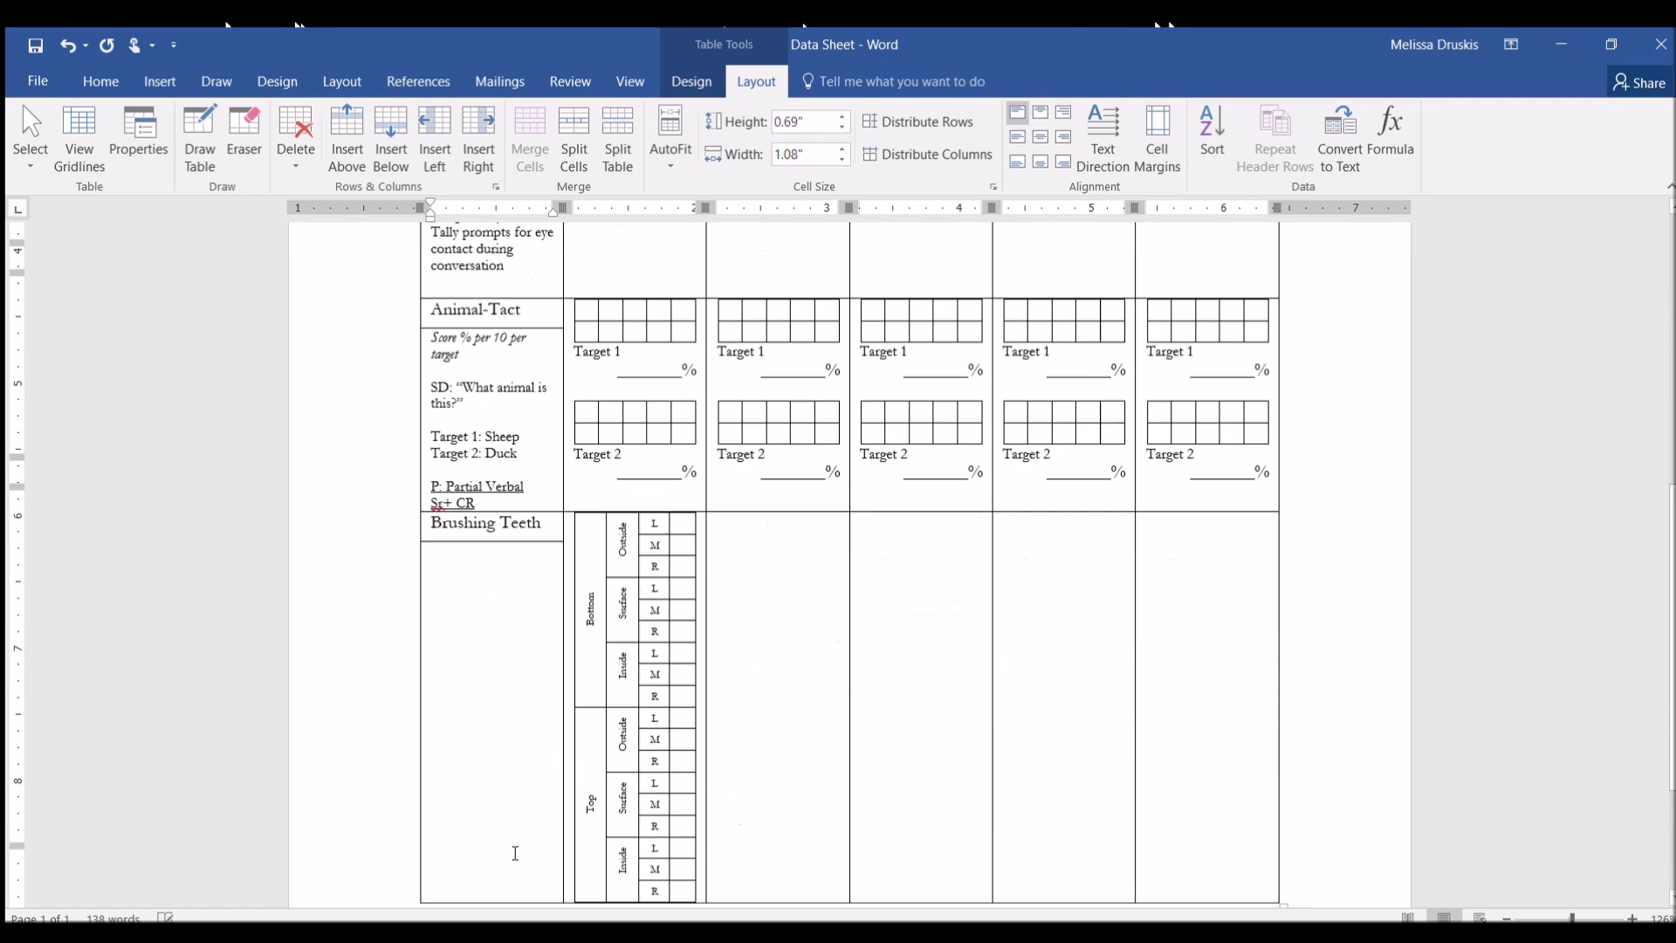
click(493, 312)
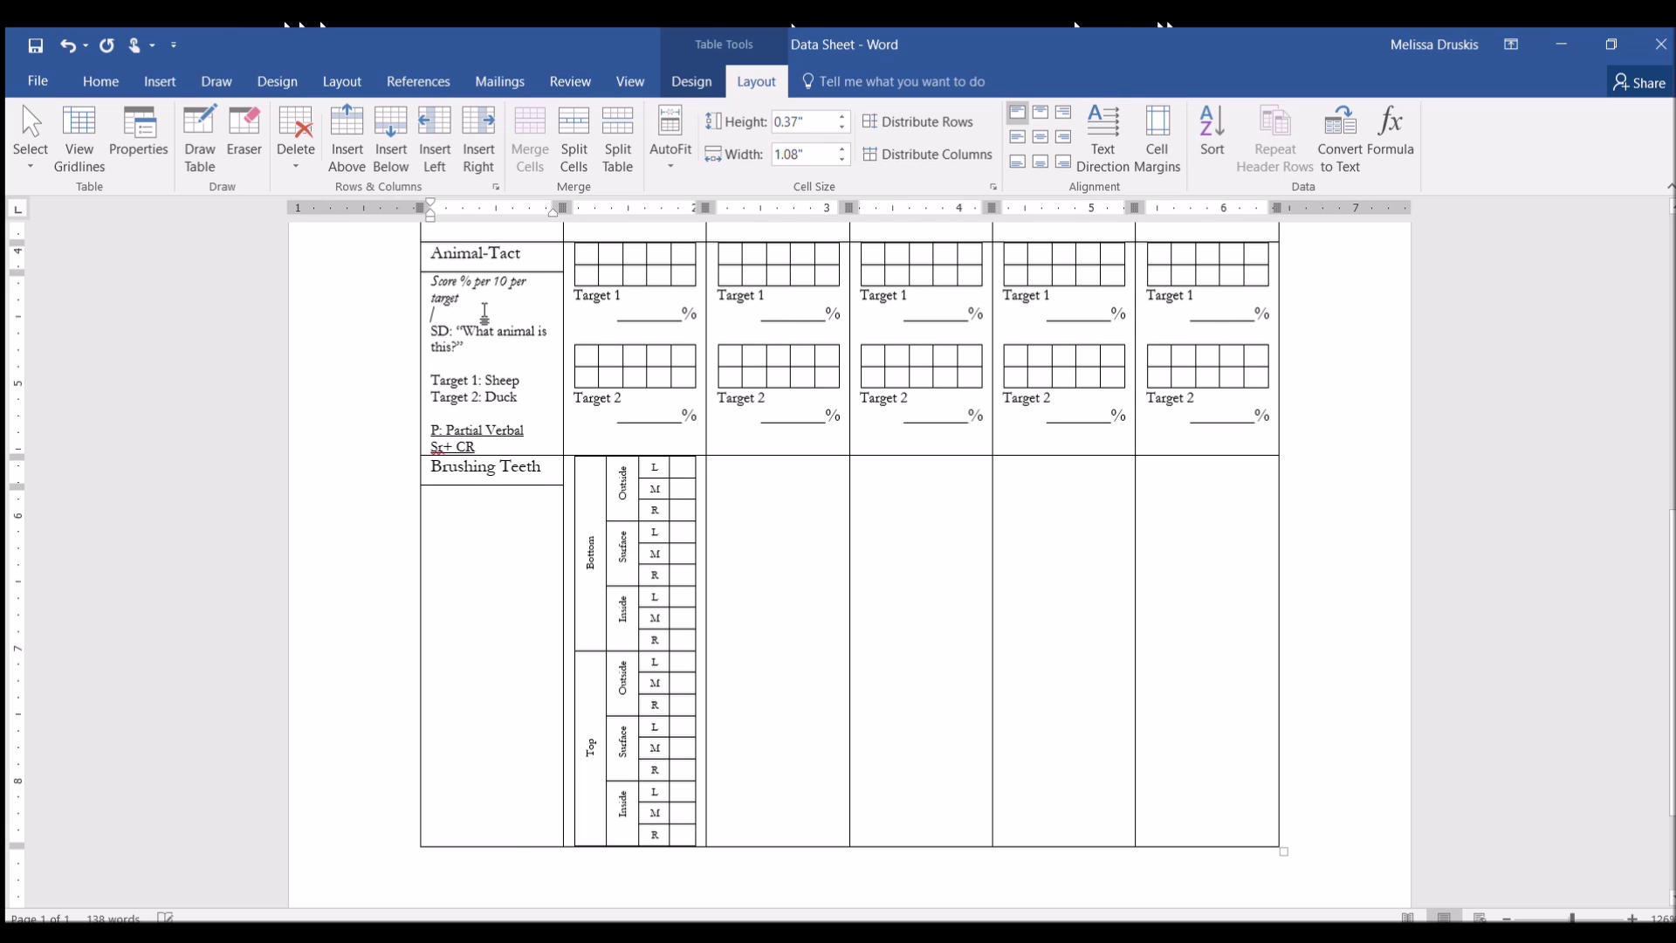
key(BackSpace)
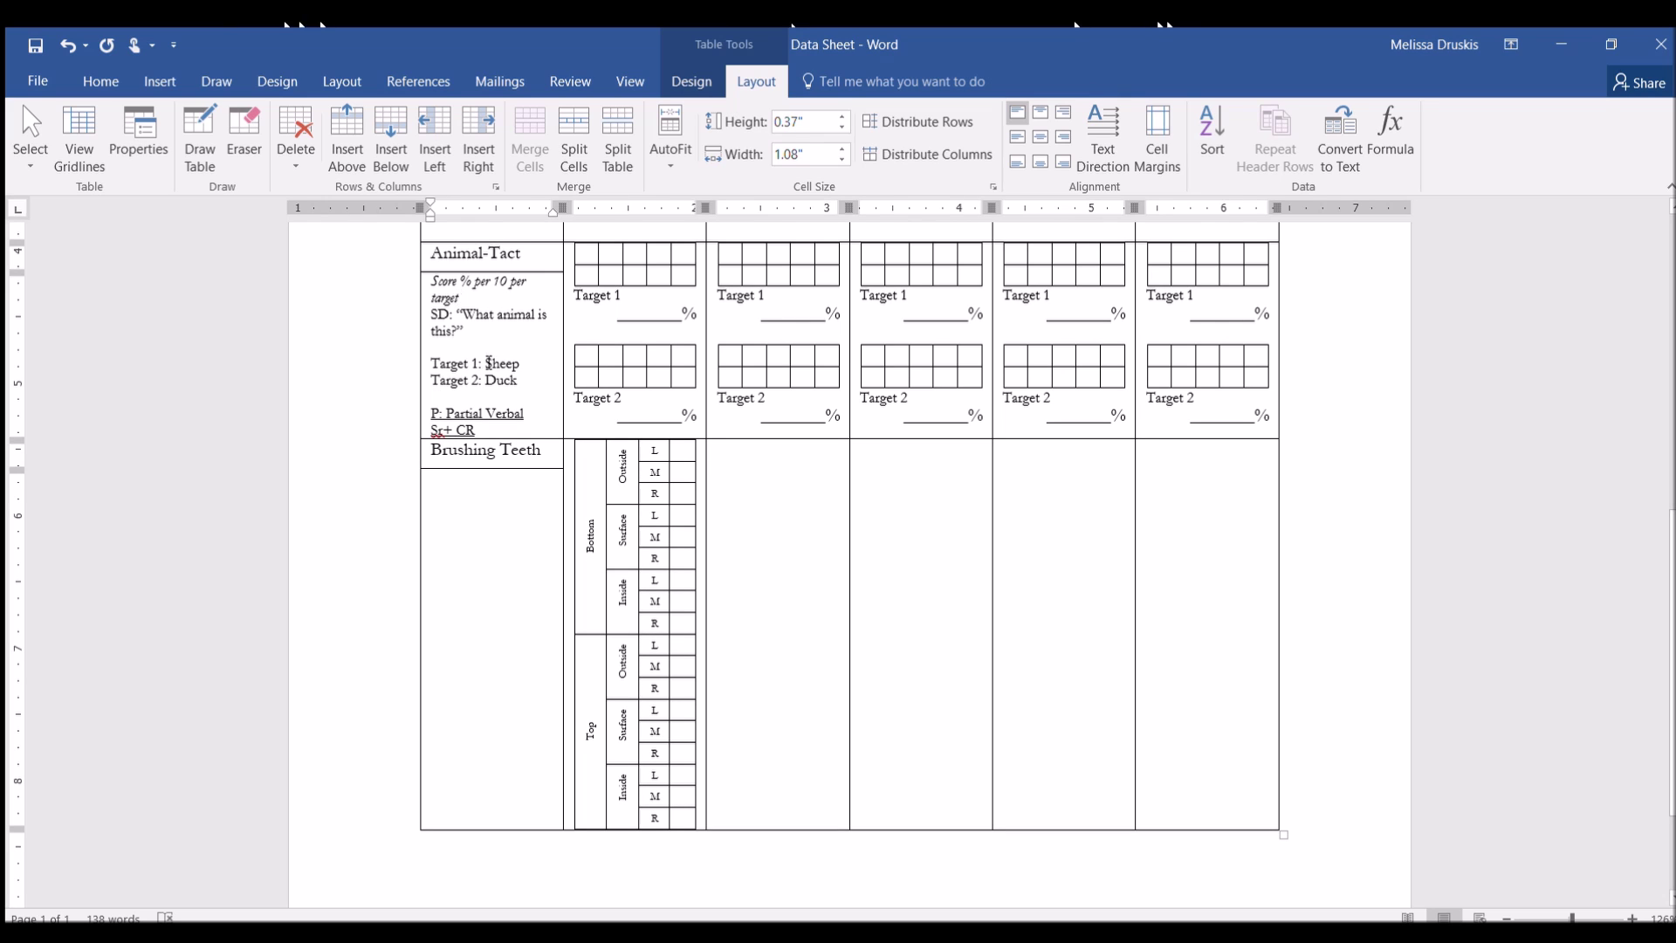
Add two blank lines to the Brushing Teeth description cell to make its row taller
click(532, 676)
key(Return)
key(Return)
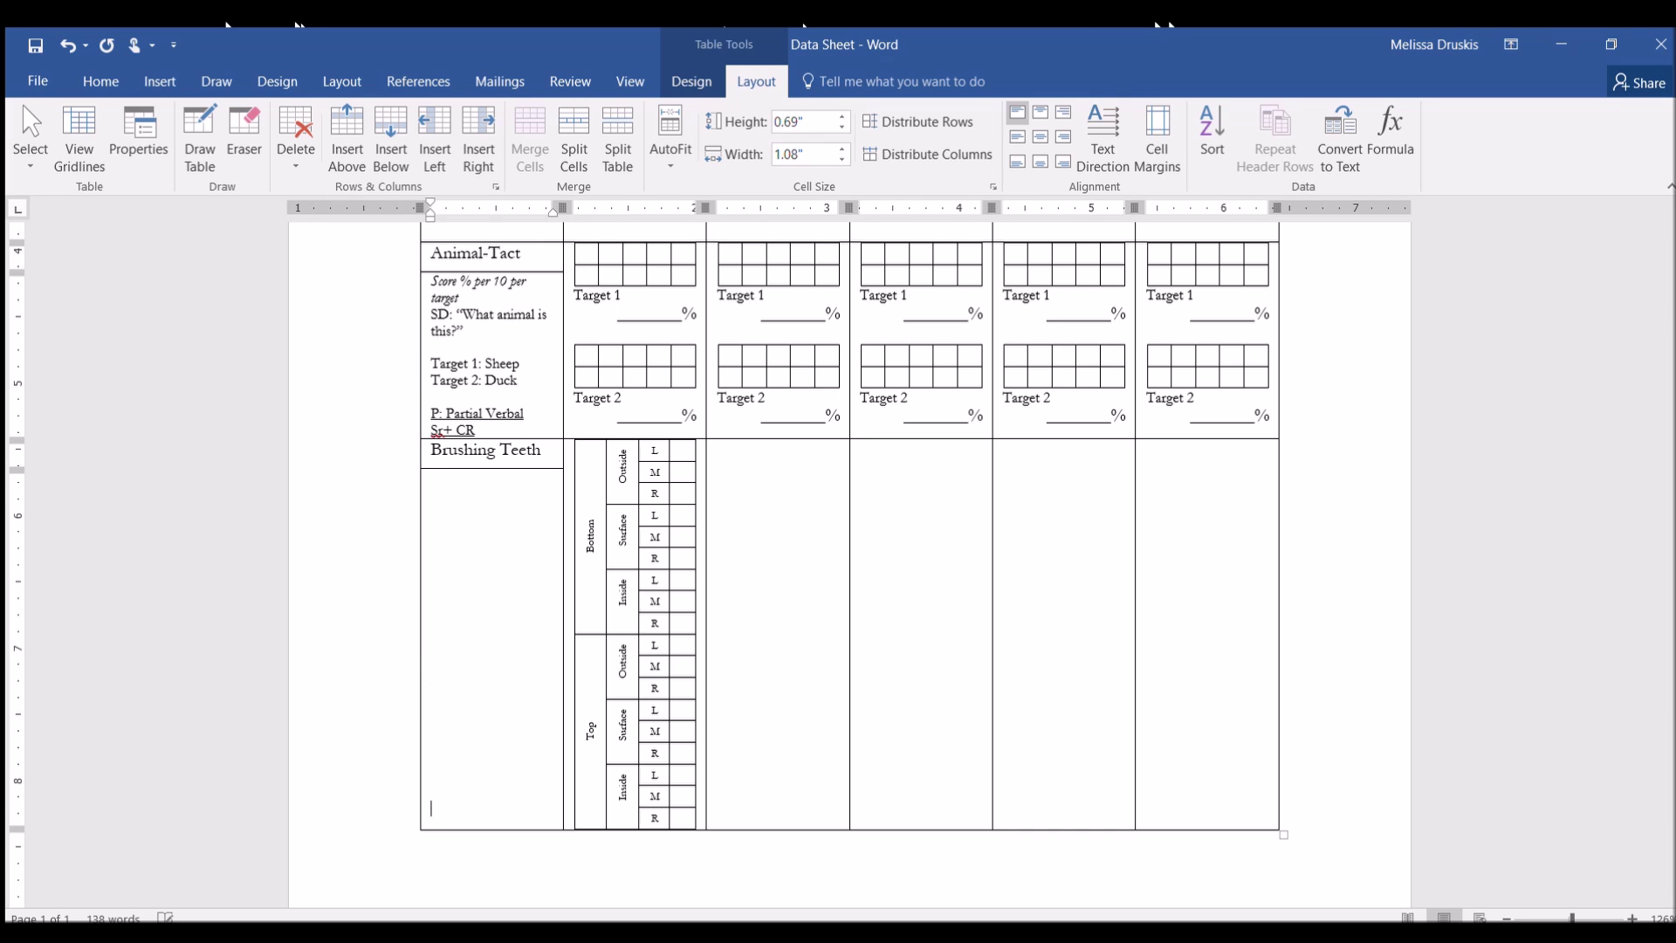
key(Return)
key(Return)
key(Return)
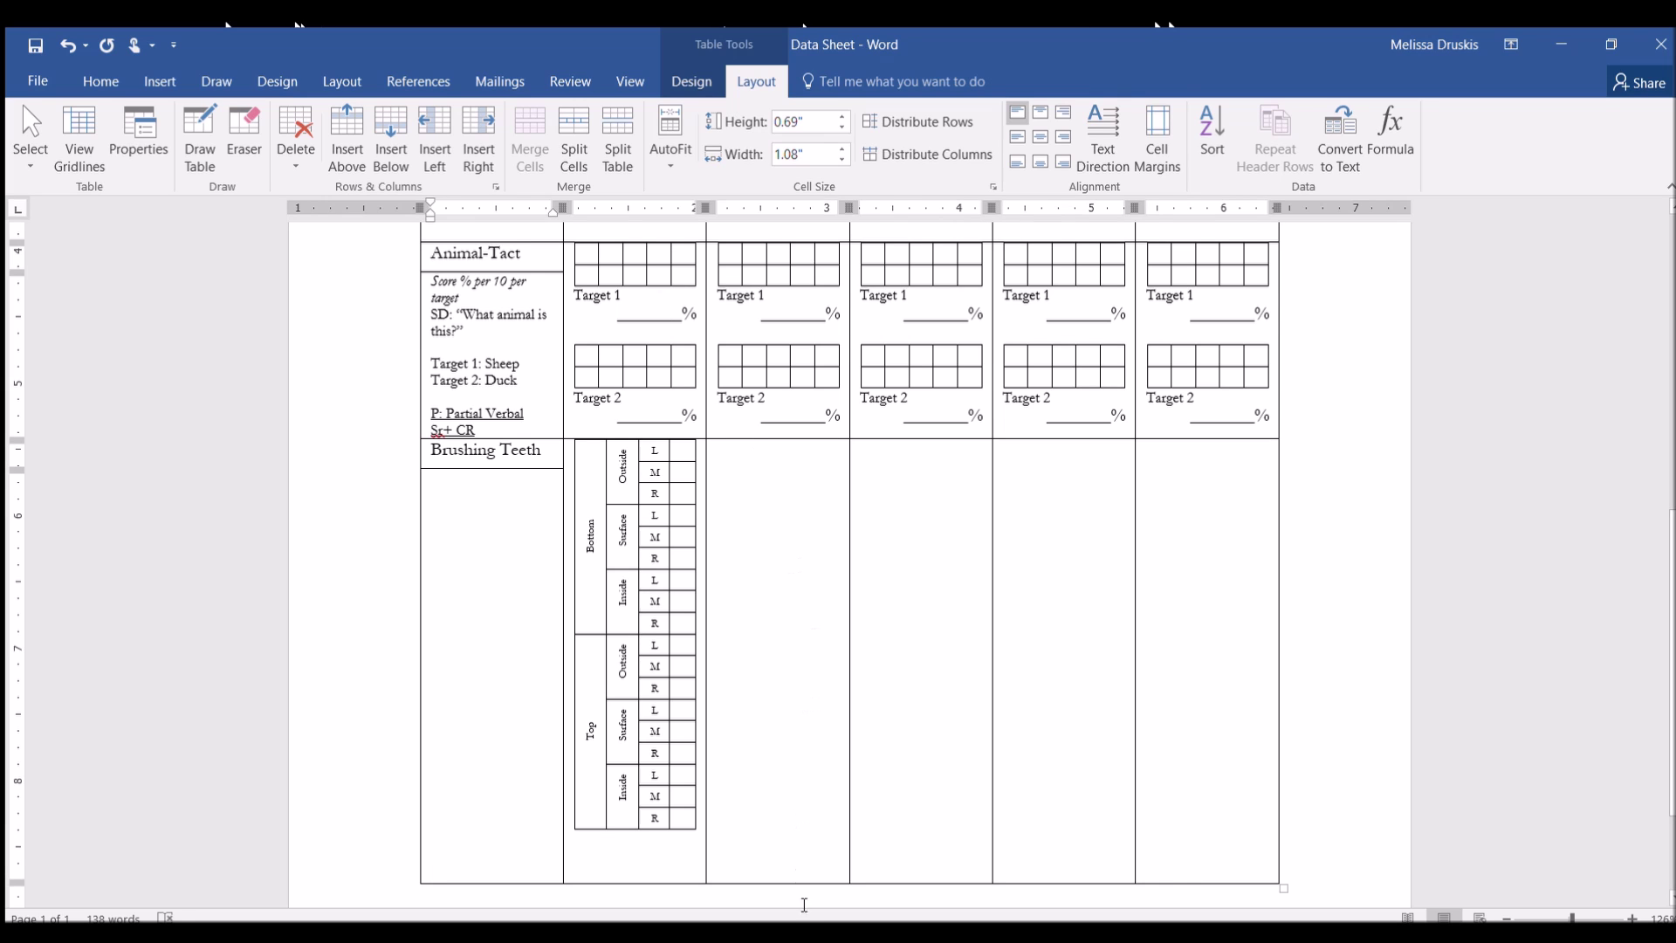
Add a '____/ 18' score line beneath the first session's L/M/R grid in the Brushing Teeth row
click(655, 856)
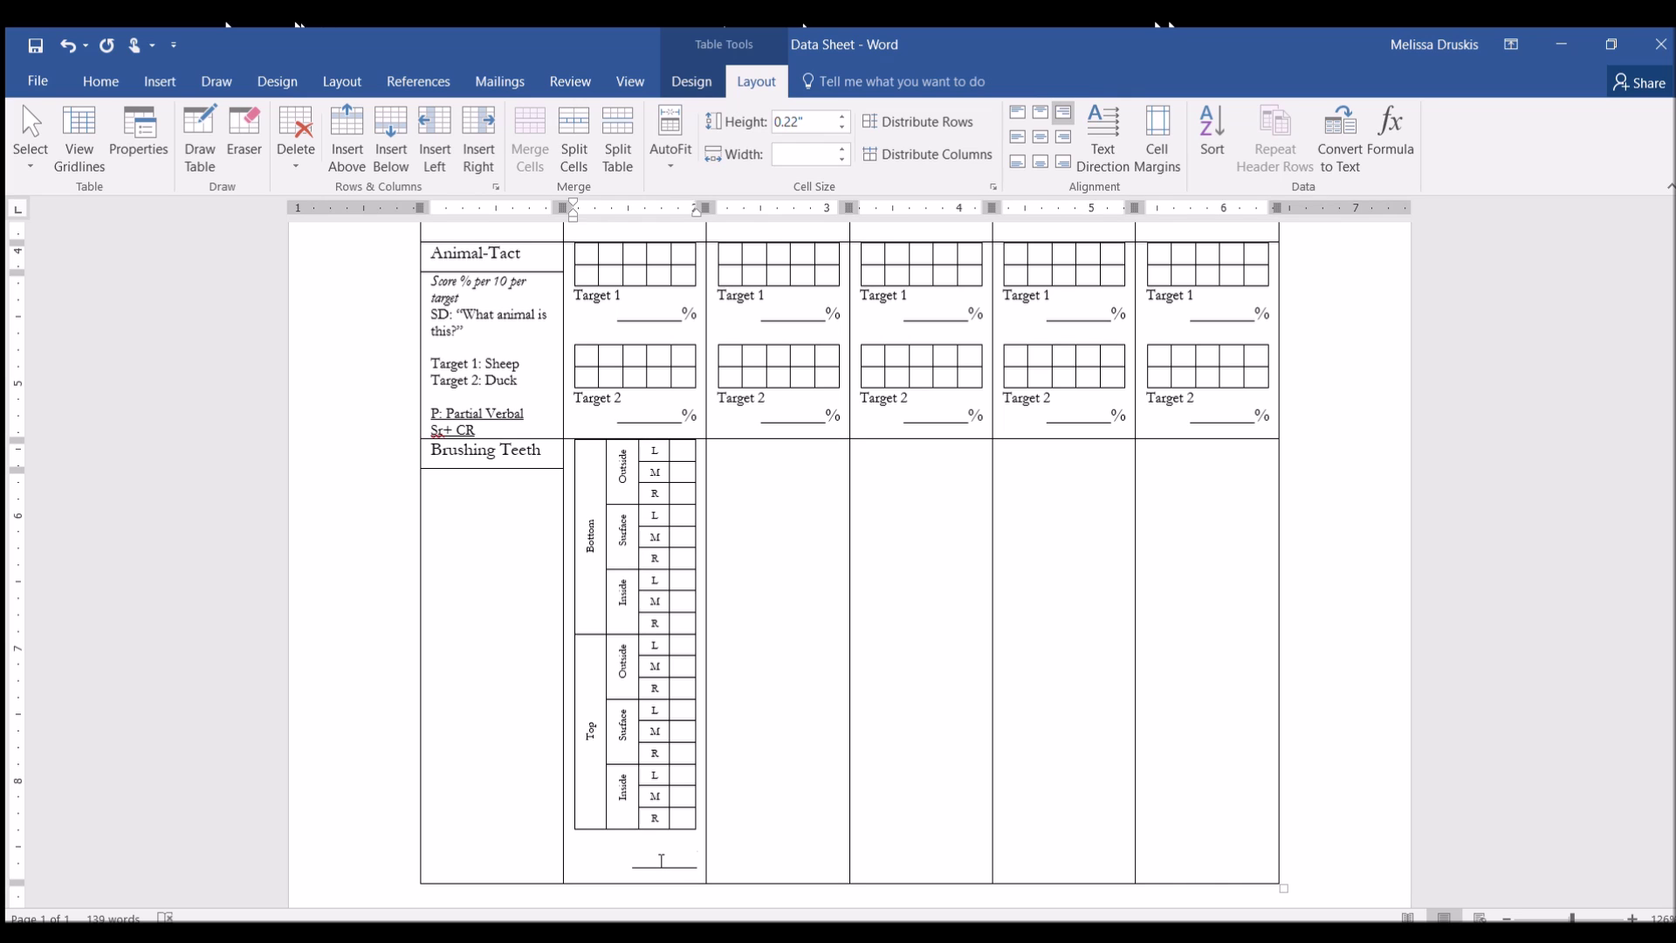
text(/__18___)
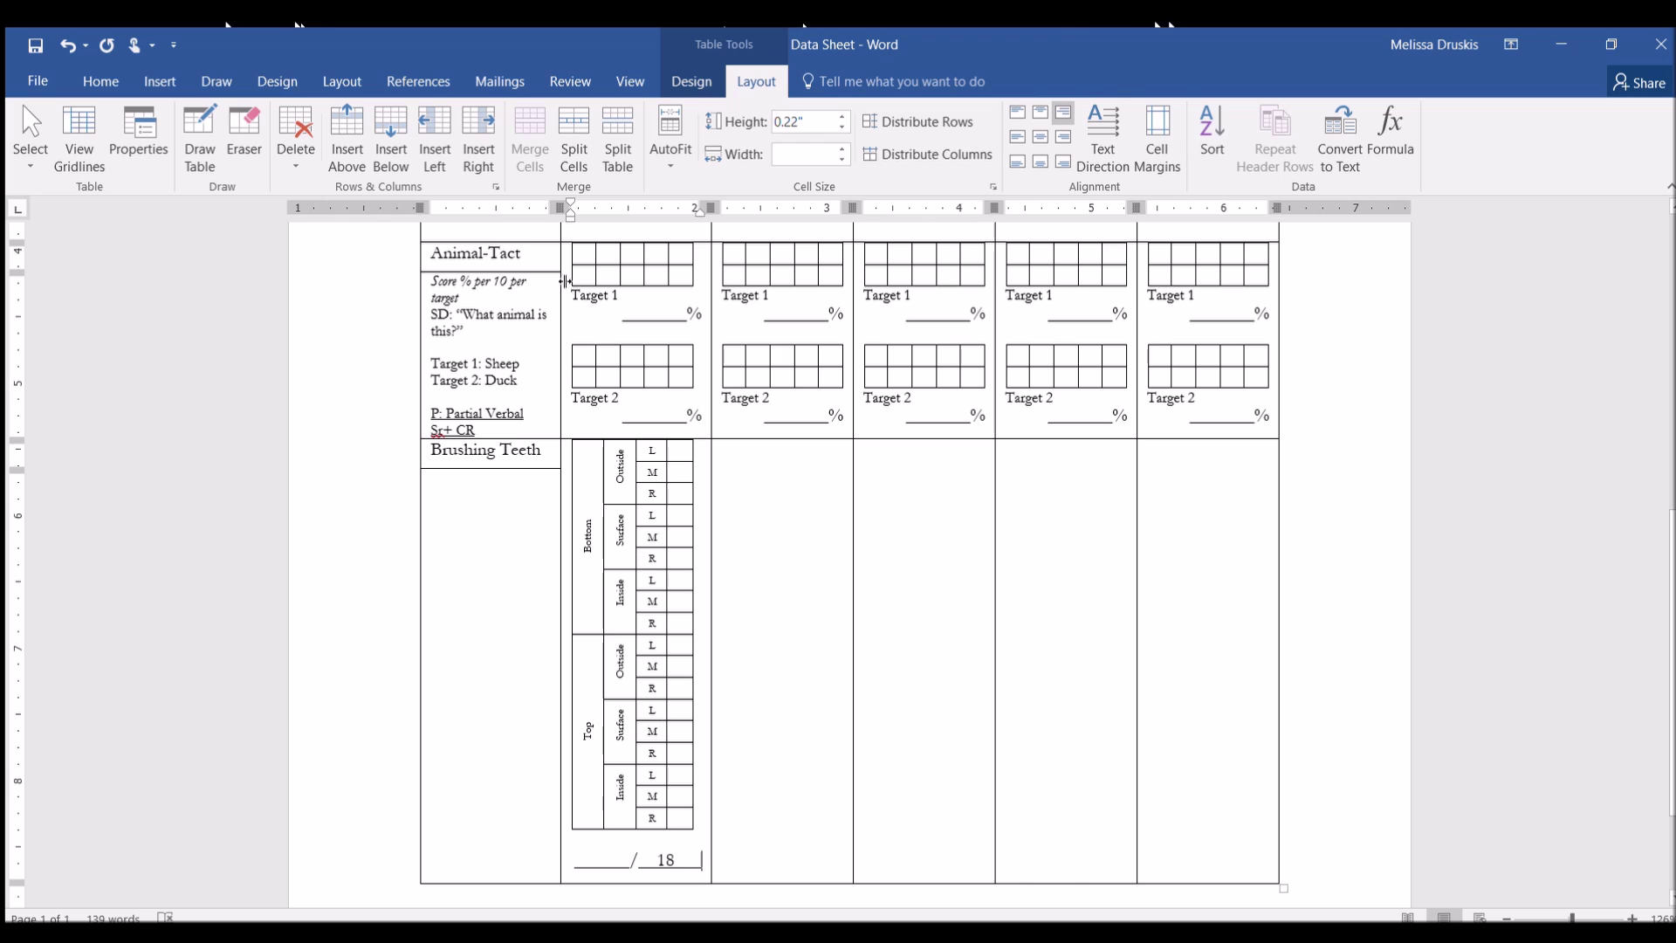
click(460, 483)
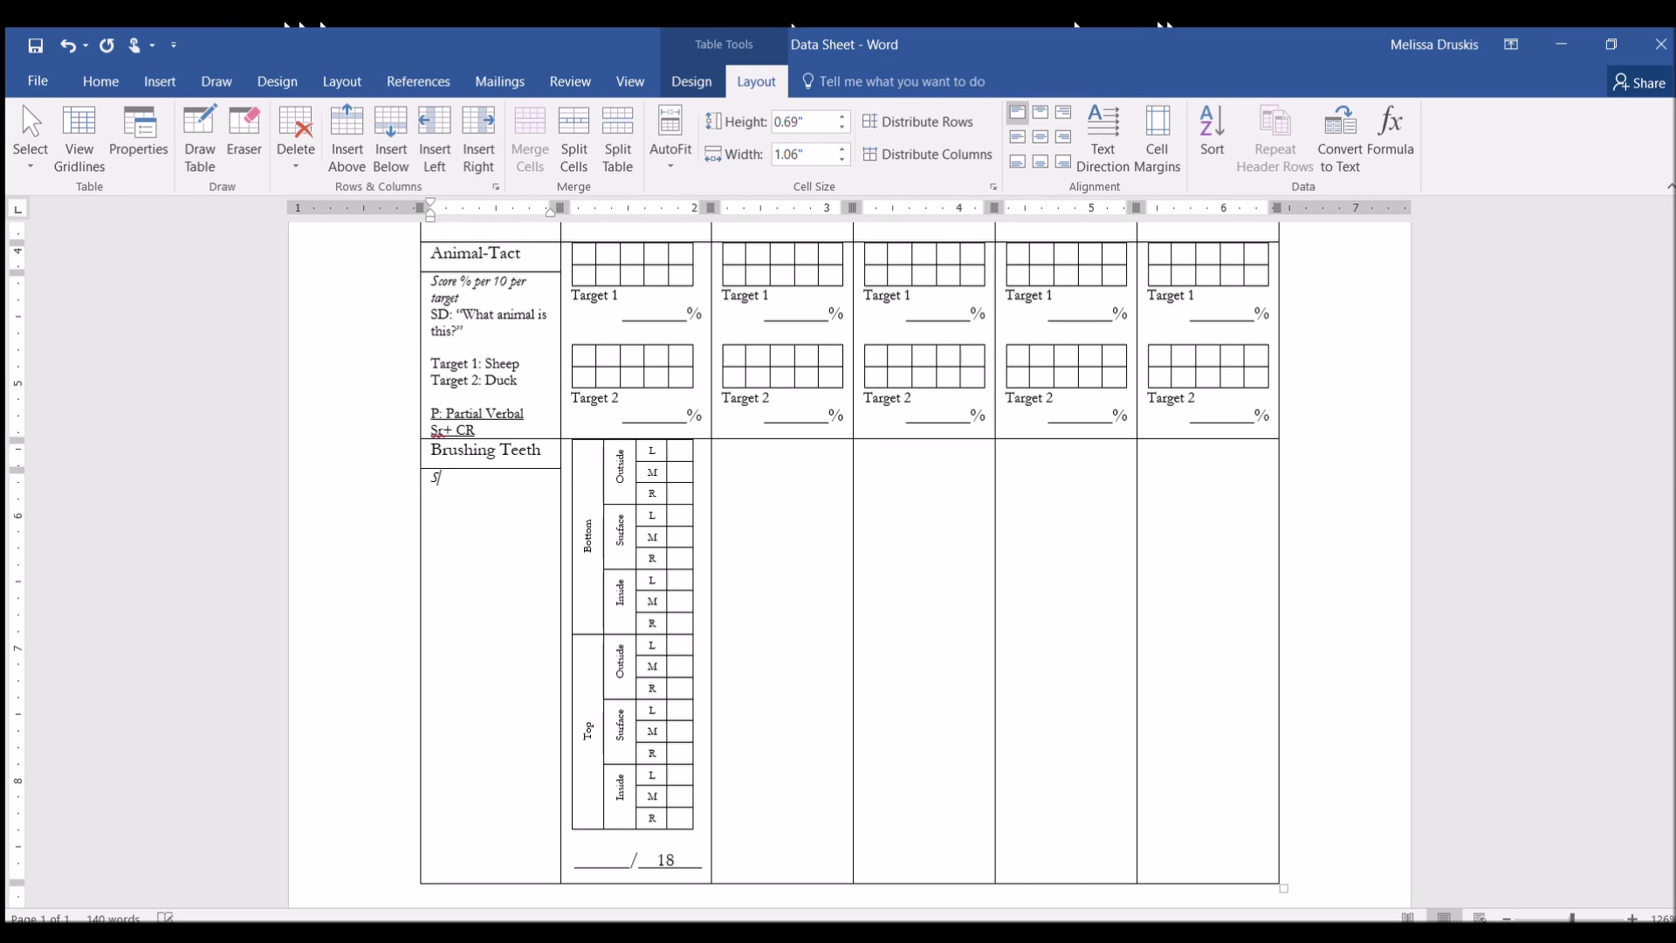
Type 'Score per total steps', the SD 'Brush your teeth' and 'Brush each area 4-6 seconds' in the Brushing Teeth cell
text(Score per total steps)
key(Return)
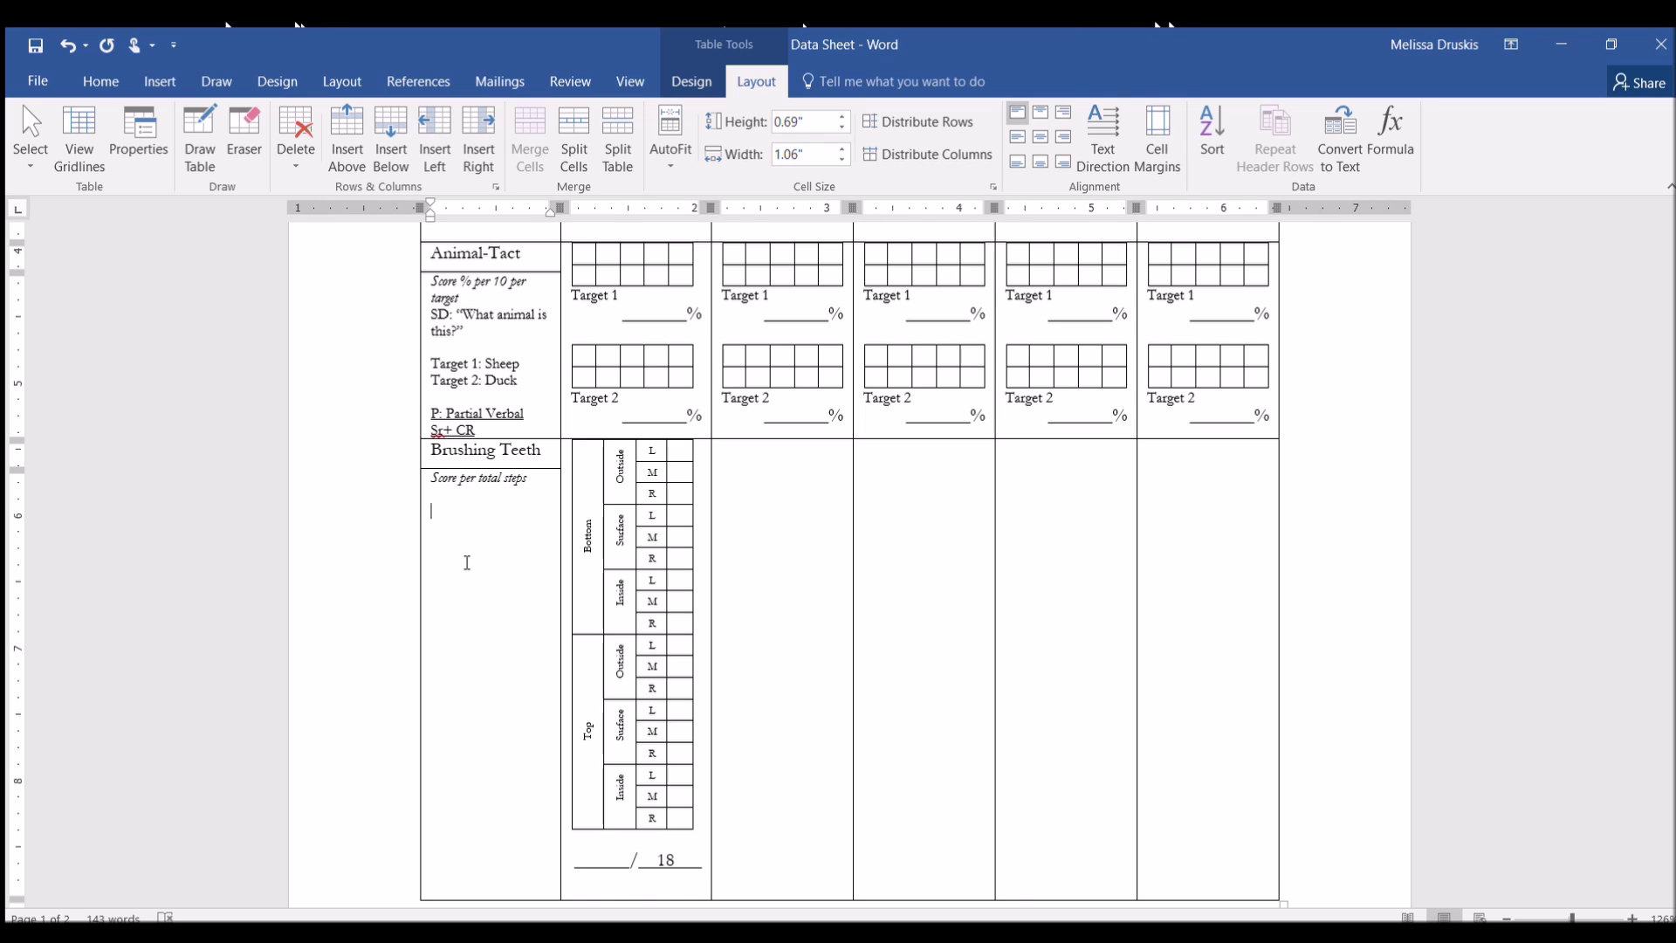
text(Sd)
text(: )
text(")
text(Brush your te)
text(eth)
text(")
text(Brush e)
text(ach ar)
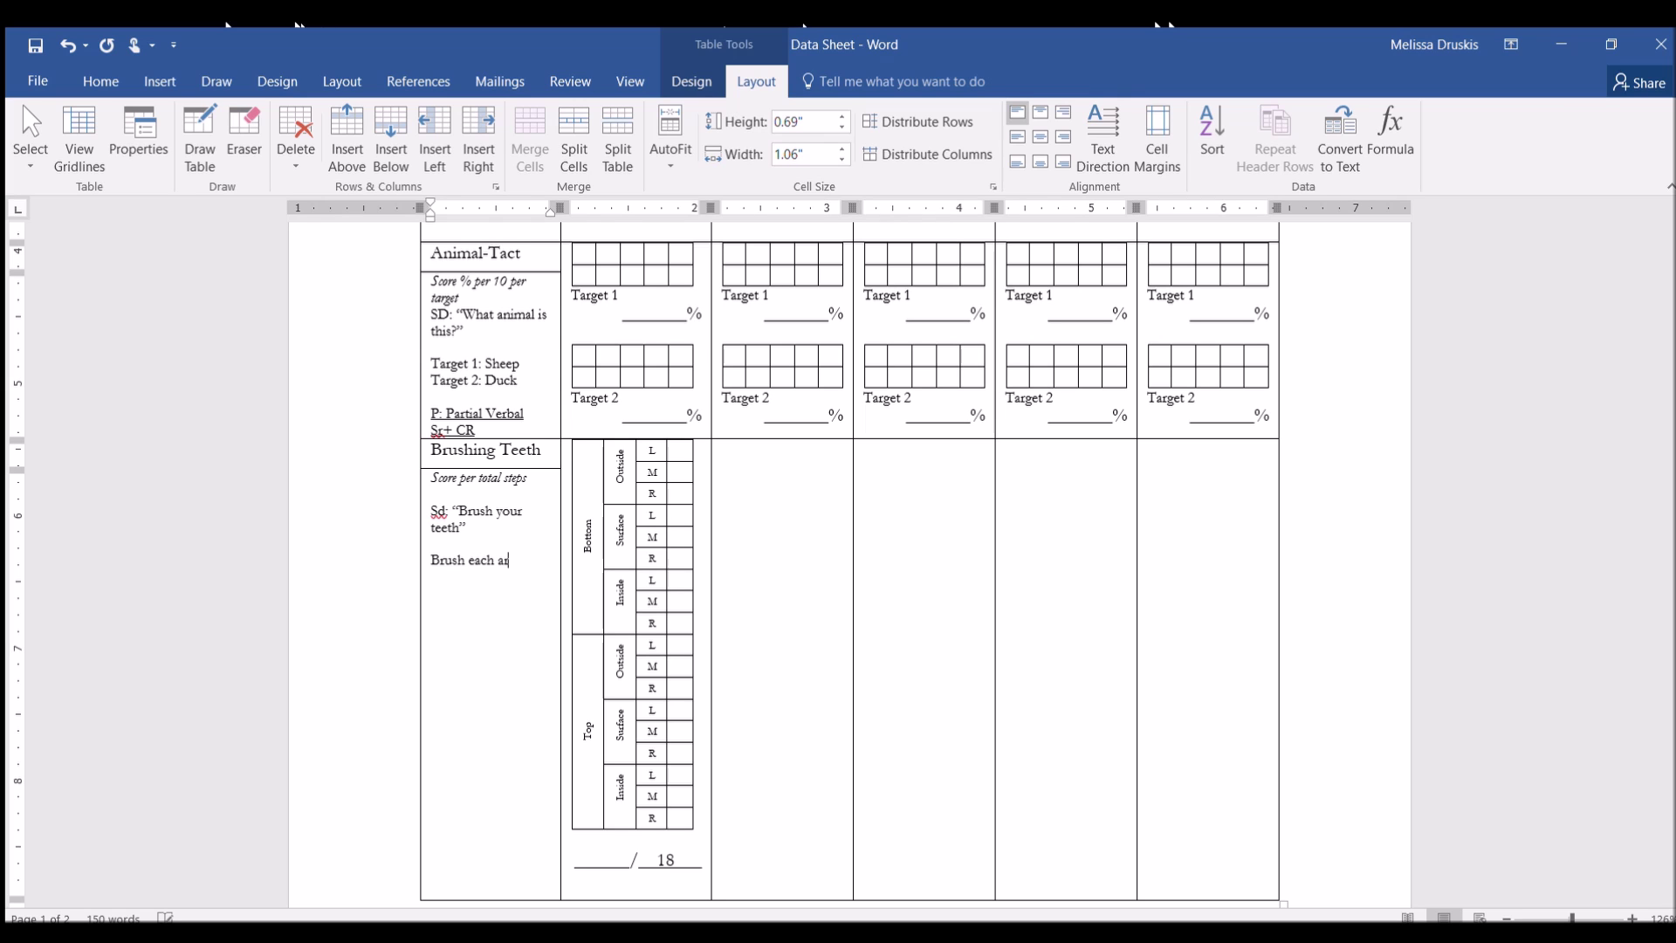
text(ea 4-6 seconds)
Add the prompt lines 'P: Inside: Full Physical' and 'P: Outside/Surface: Gesture'
text(P)
text(:)
text( Insu)
key(BackSpace)
text(ide: Full Phys)
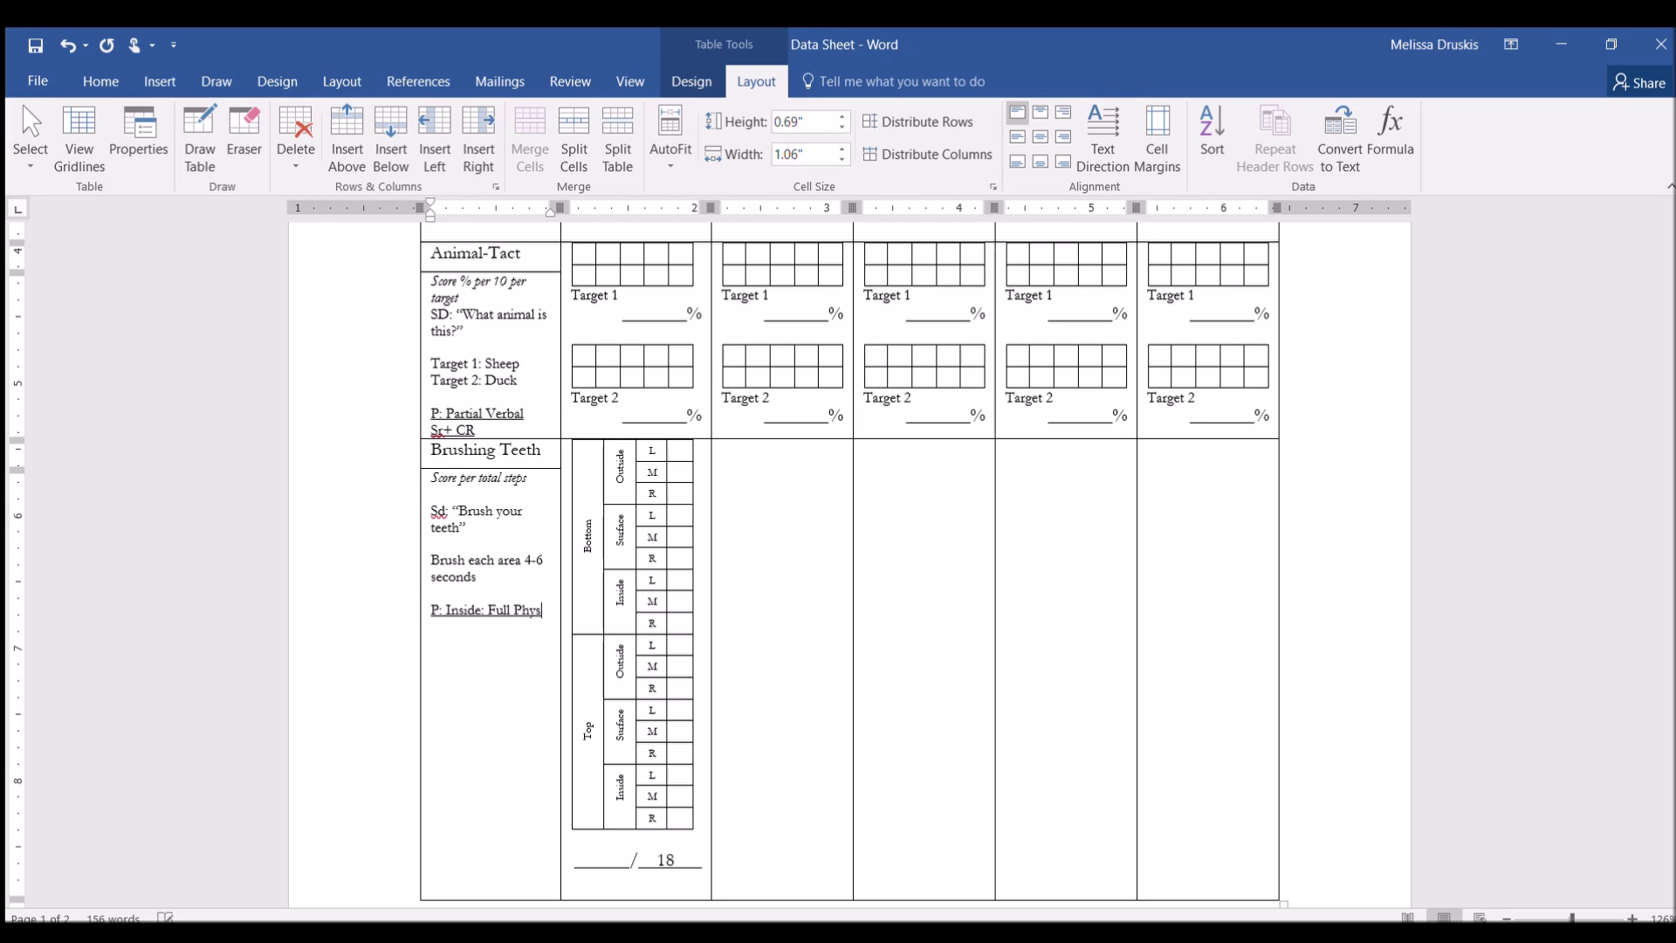
text(ical)
key(Return)
key(Return)
text(P: Outside/)
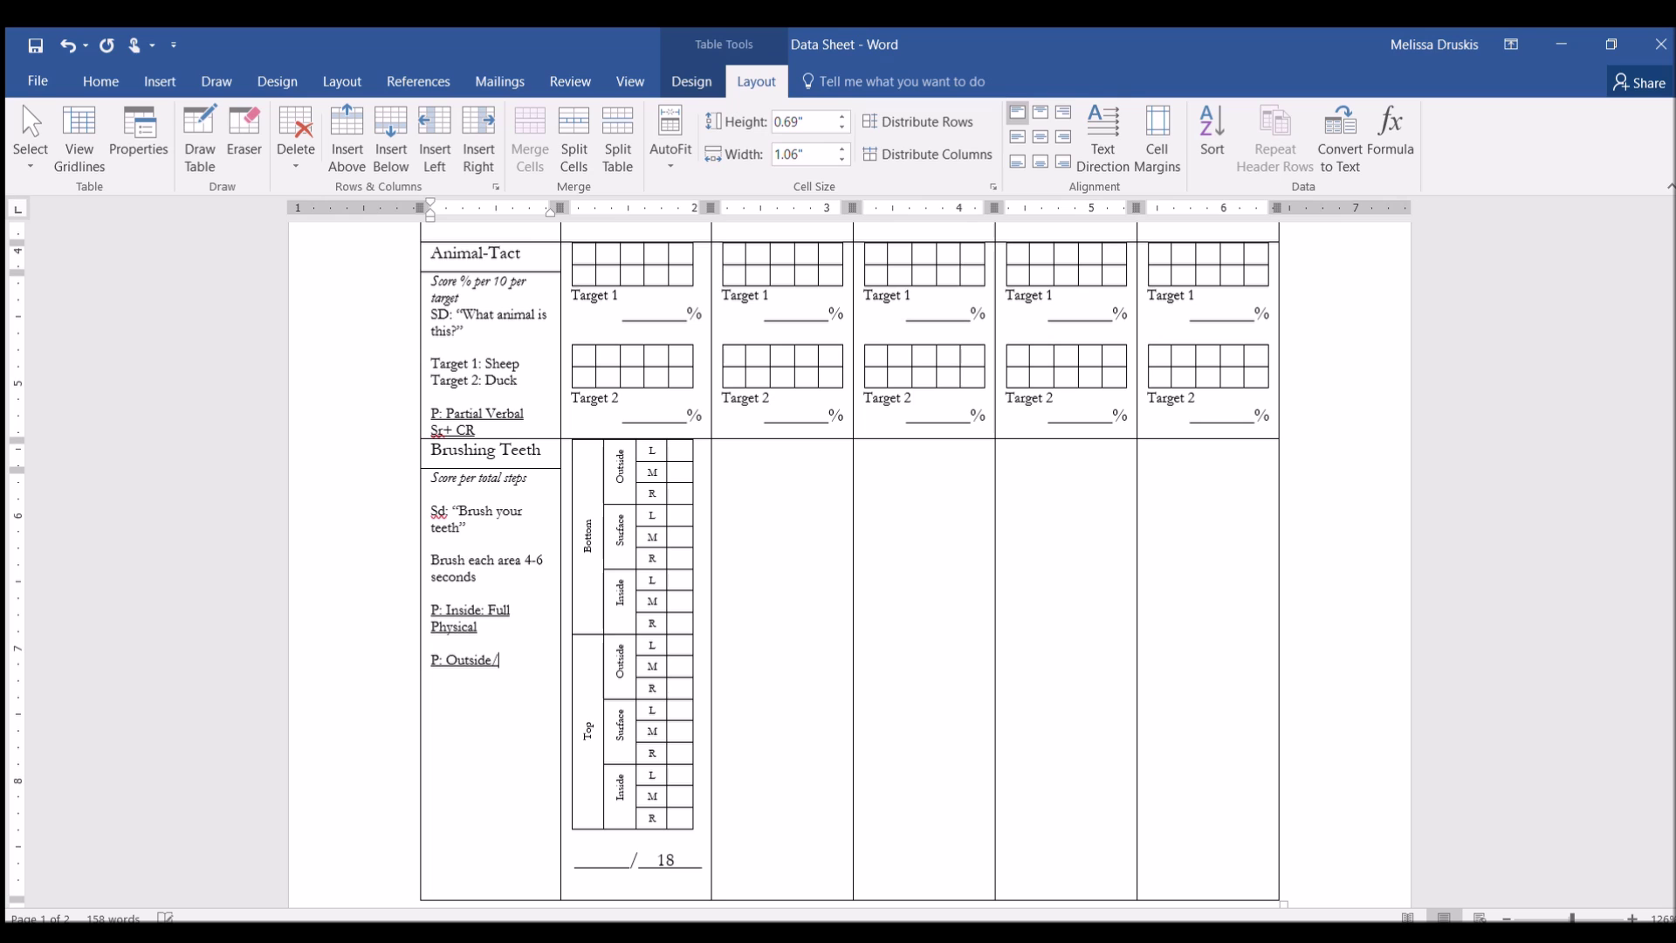
text(Surfcae)
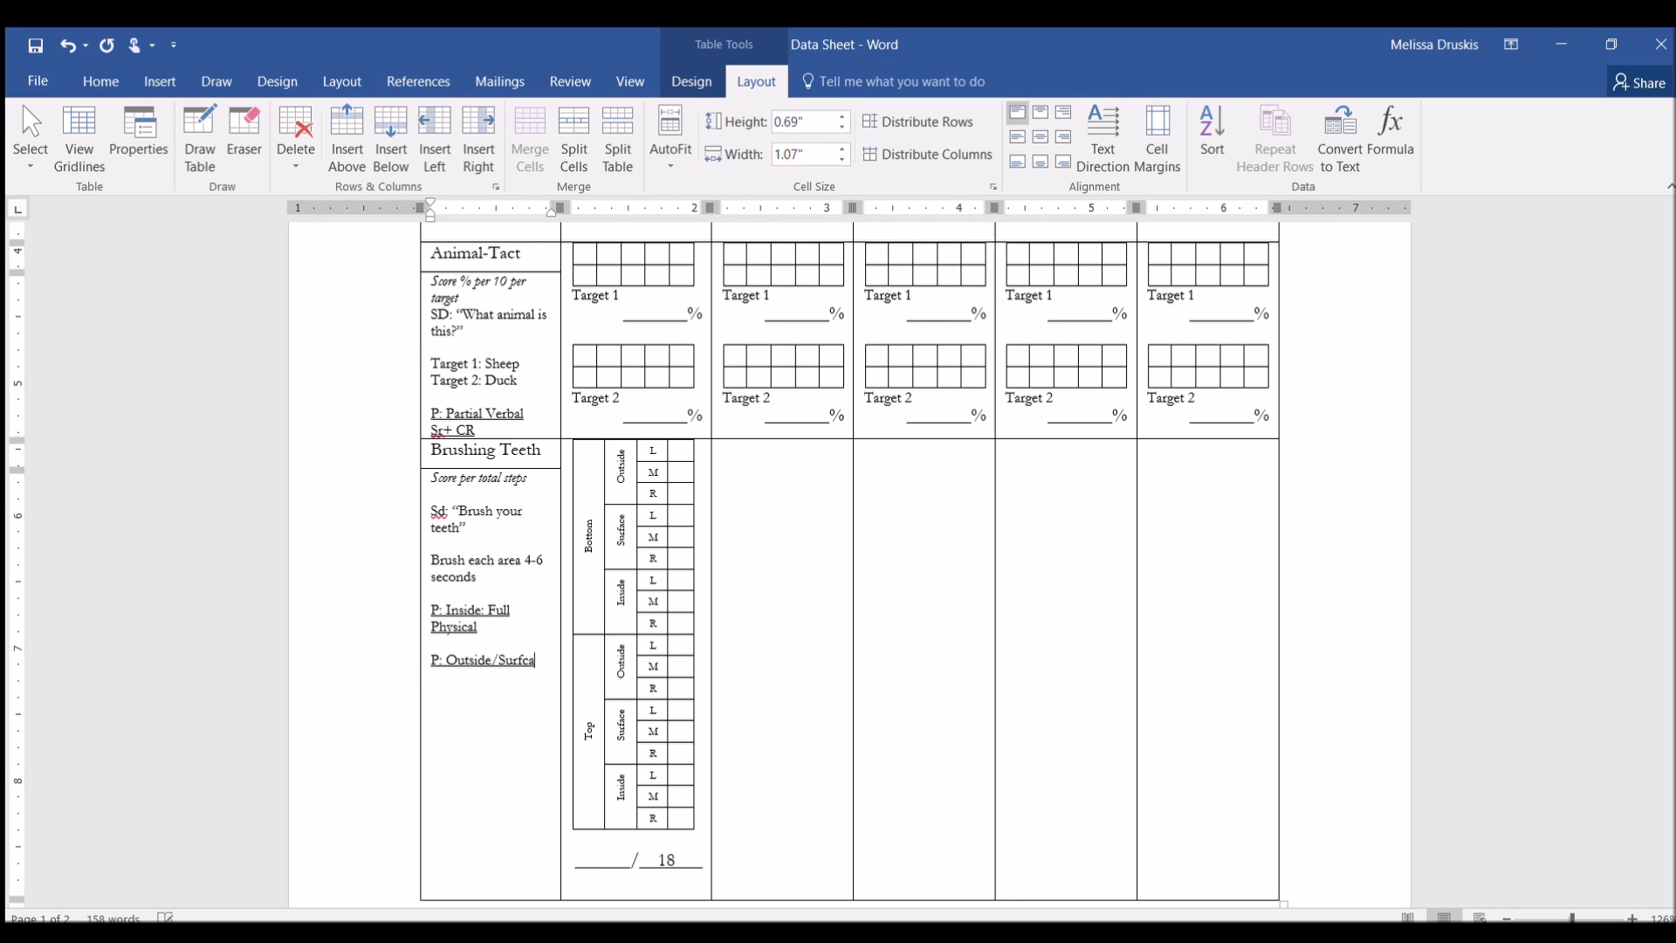
key(BackSpace)
key(BackSpace)
key(BackSpace)
text(ace: )
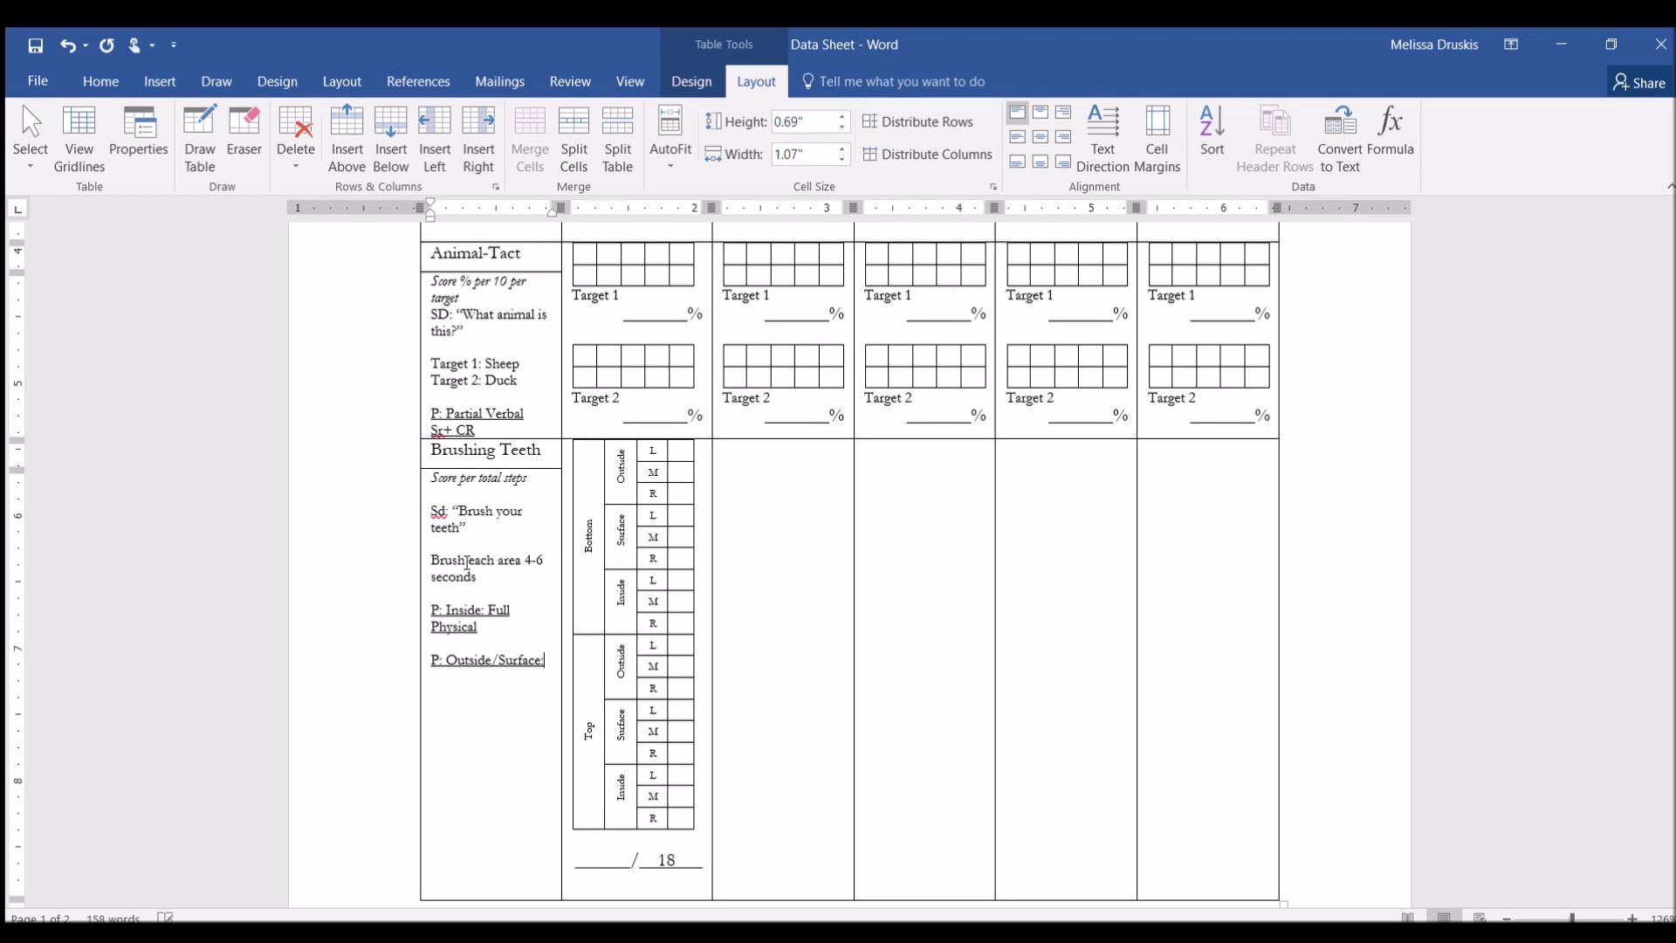
text(Gesture)
scroll(437, 678, down, 6)
Delete the stray empty row on page 2 and trim a blank line from the Brushing Teeth row
click(503, 674)
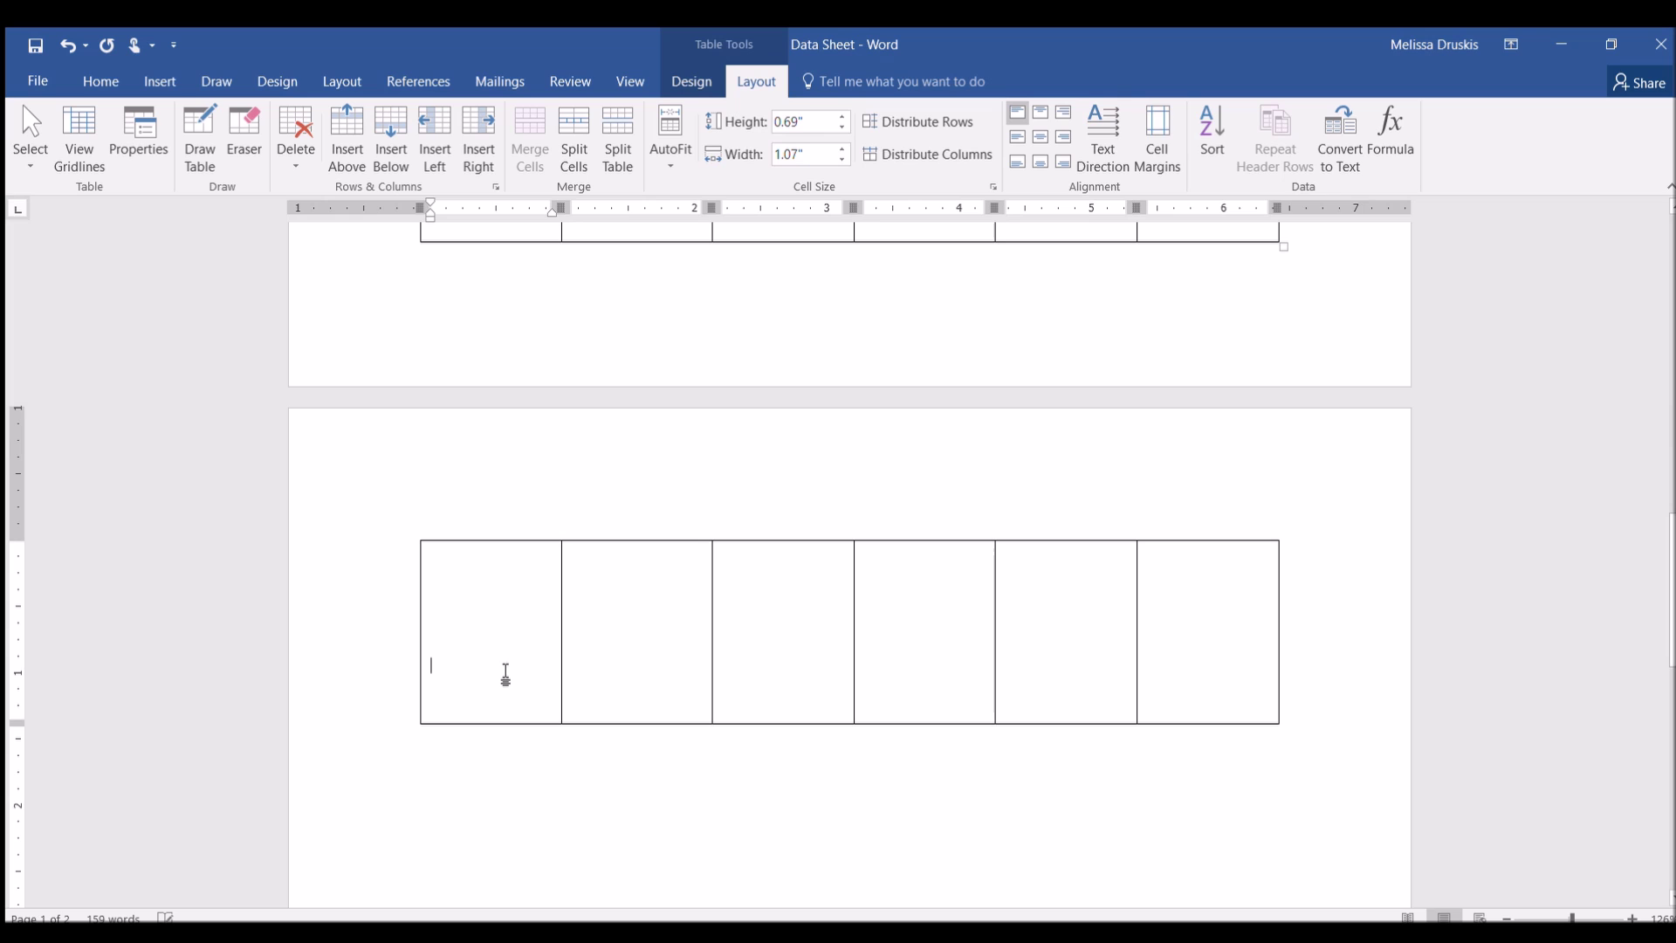
key(BackSpace)
key(BackSpace)
key(BackSpace)
key(BackSpace)
key(BackSpace)
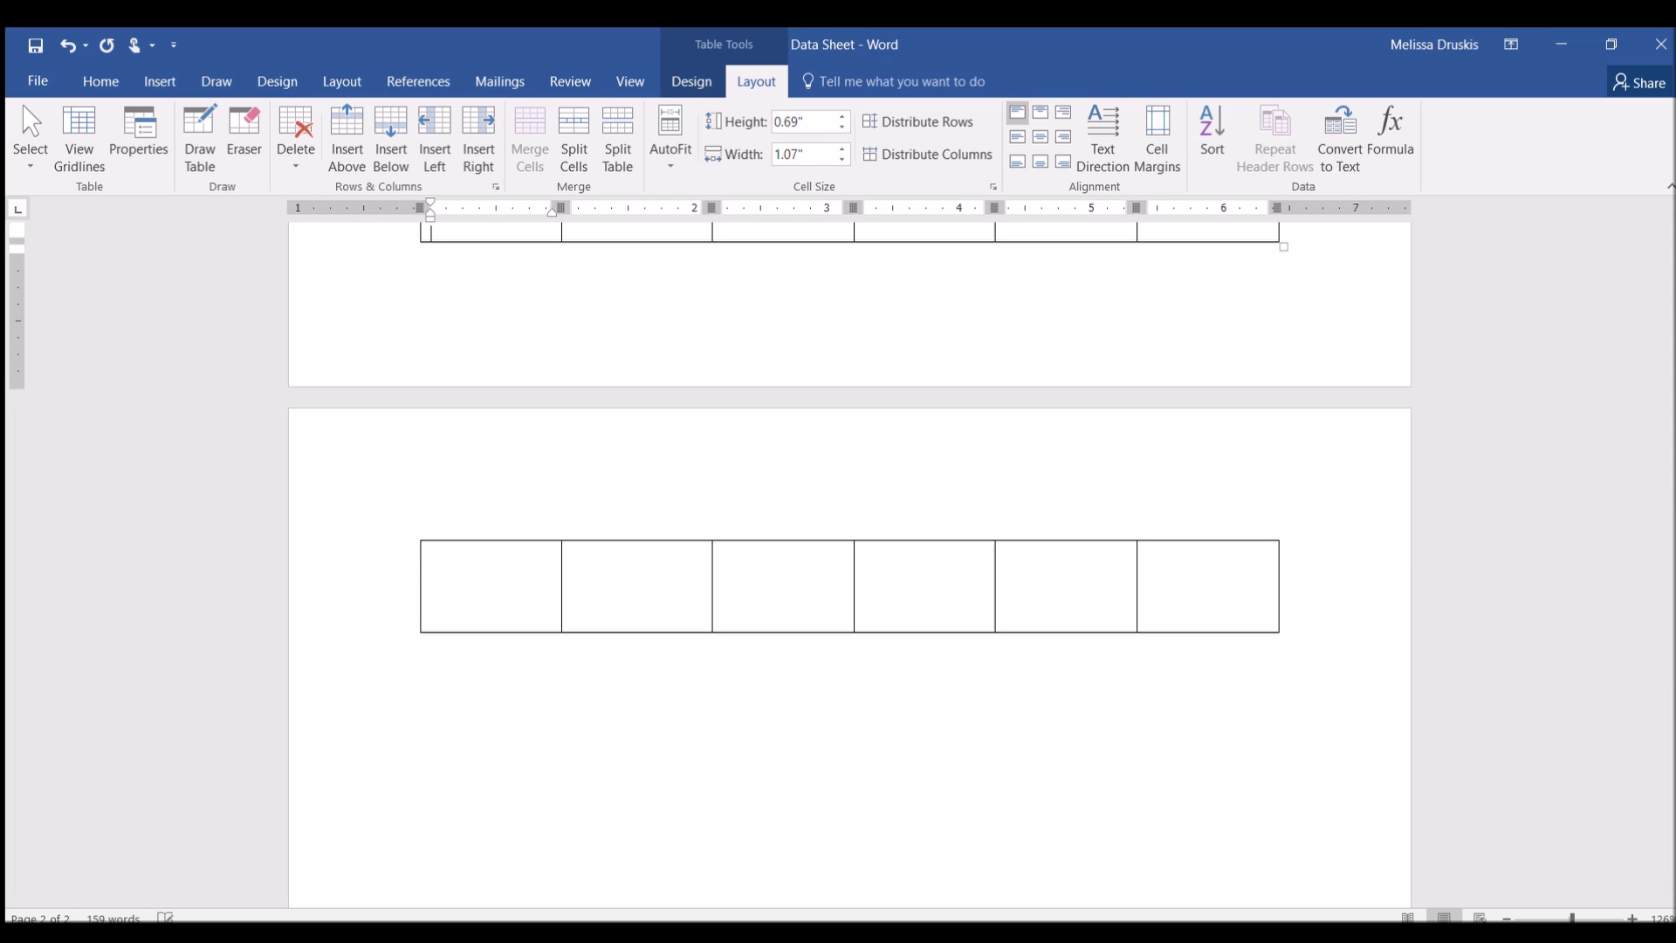
click(434, 623)
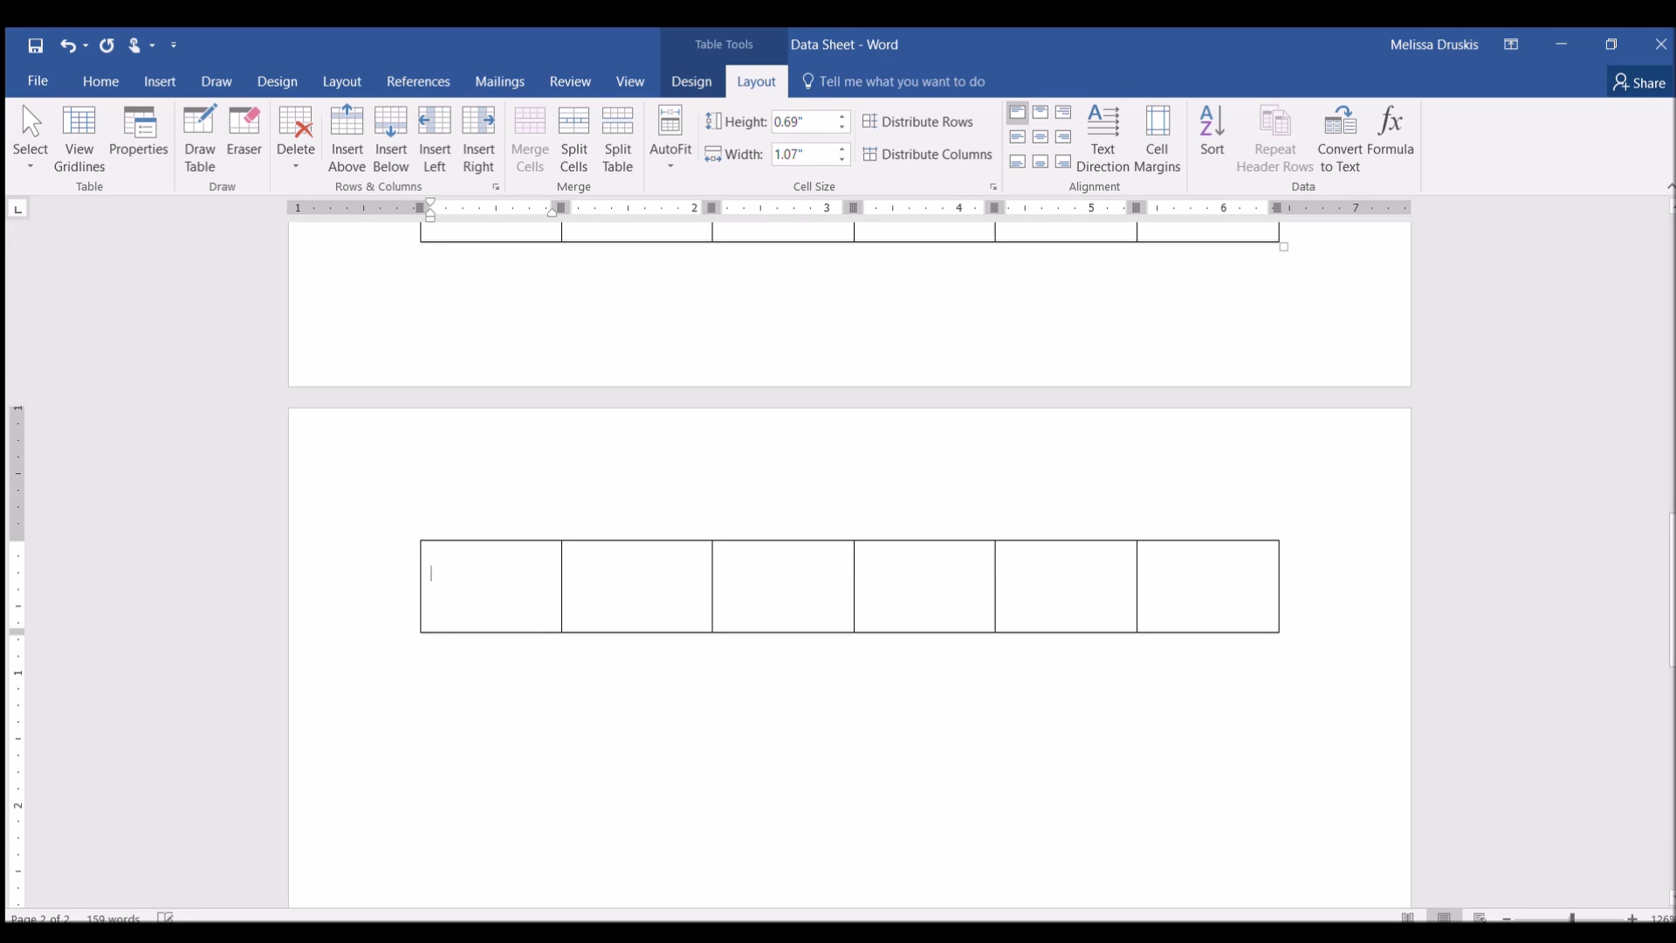
key(BackSpace)
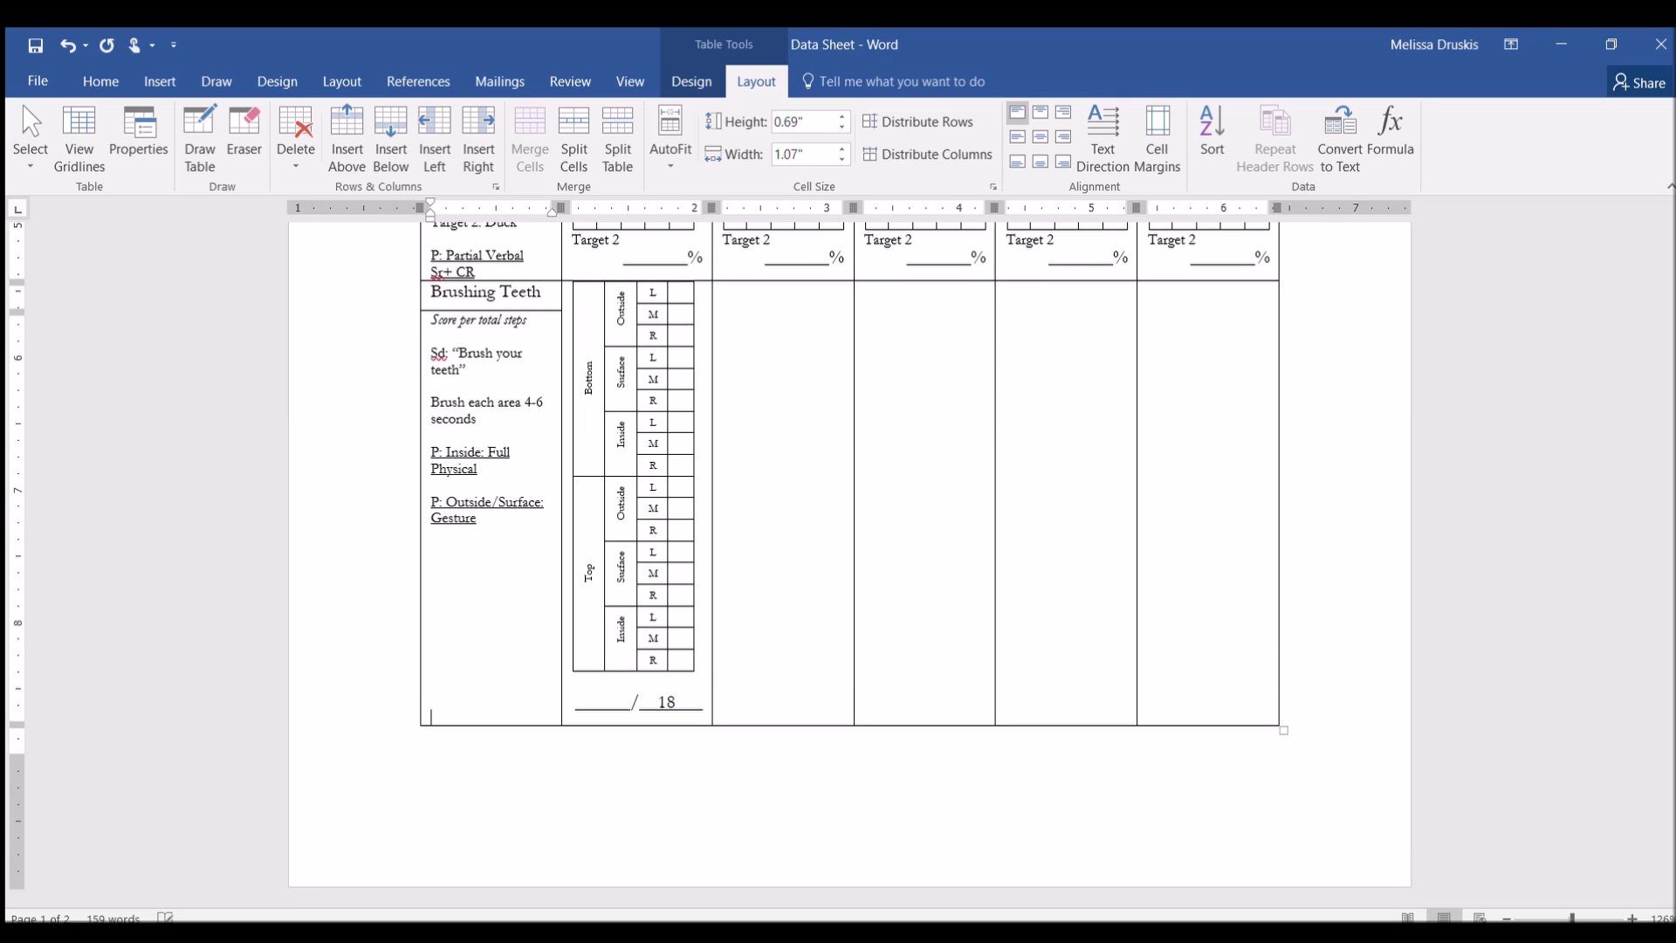
key(BackSpace)
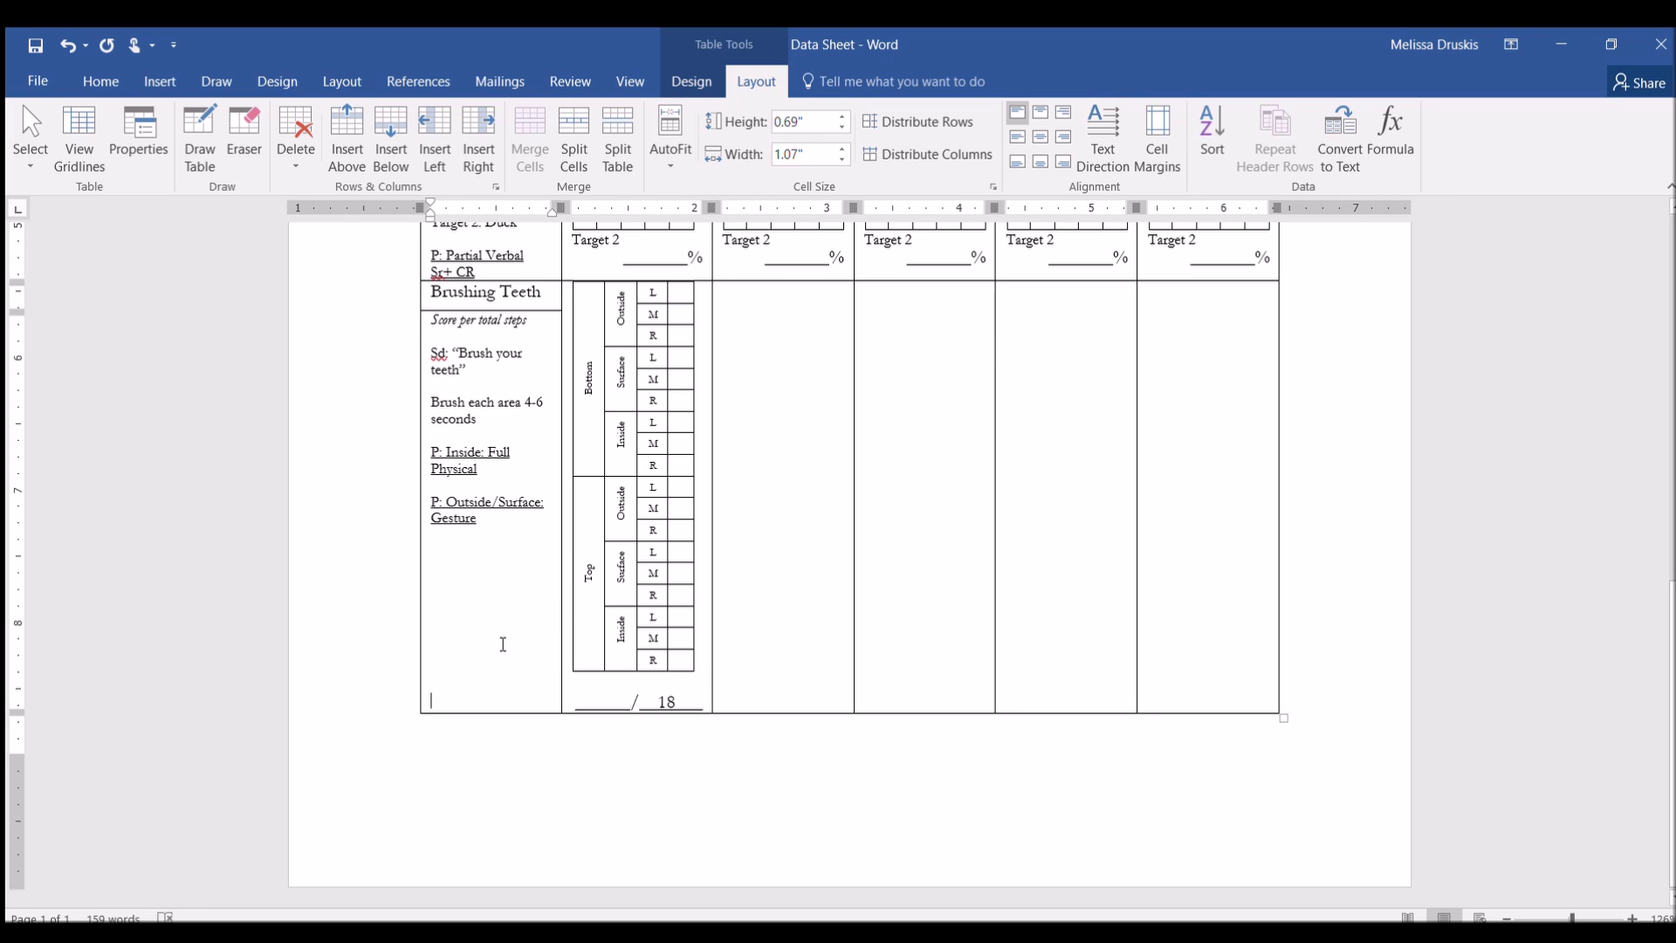
Paste the first session's L/M/R grid and /18 line into the other four session columns
key(Tab)
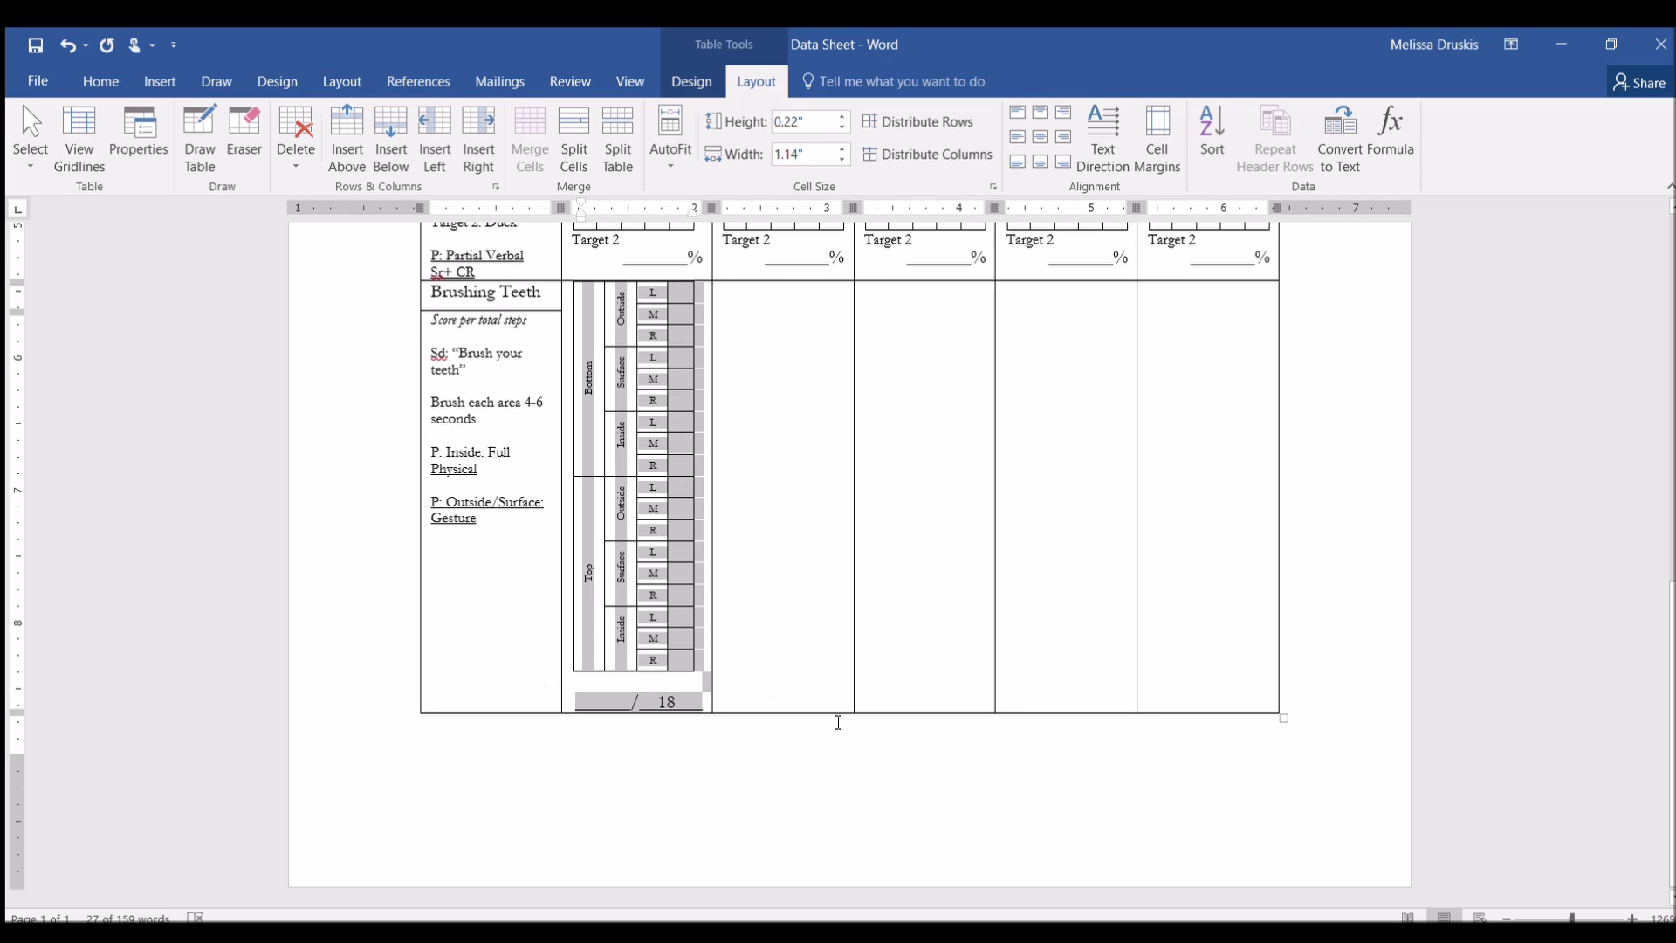
click(726, 666)
key(ctrl+v)
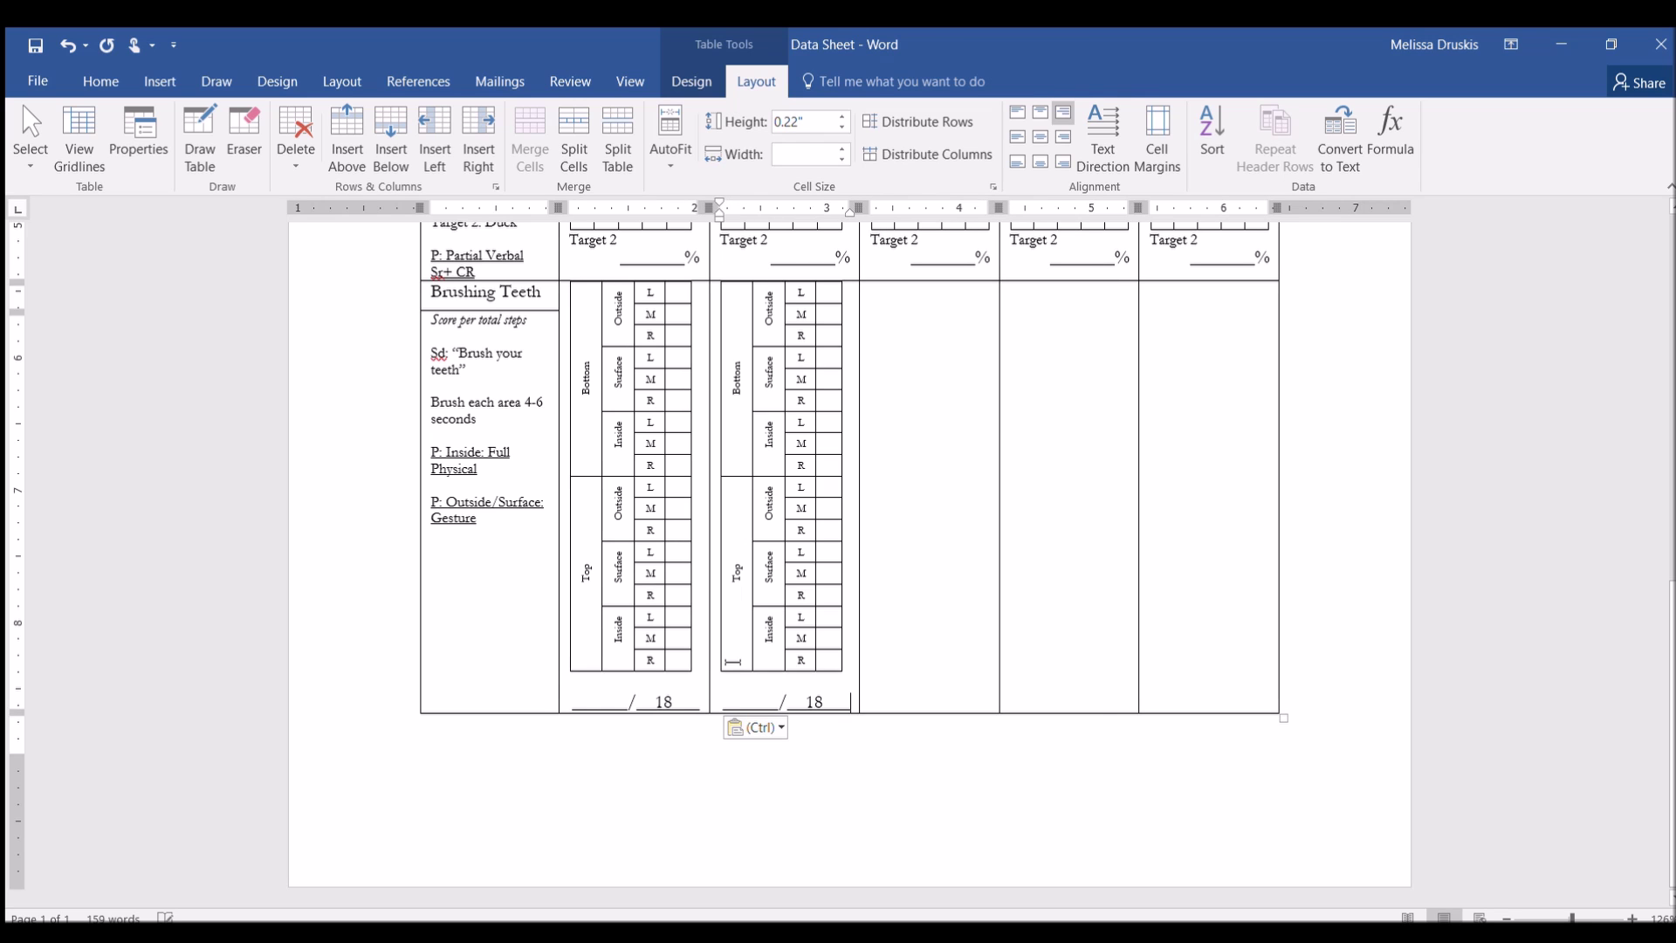
key(Tab)
key(ctrl+v)
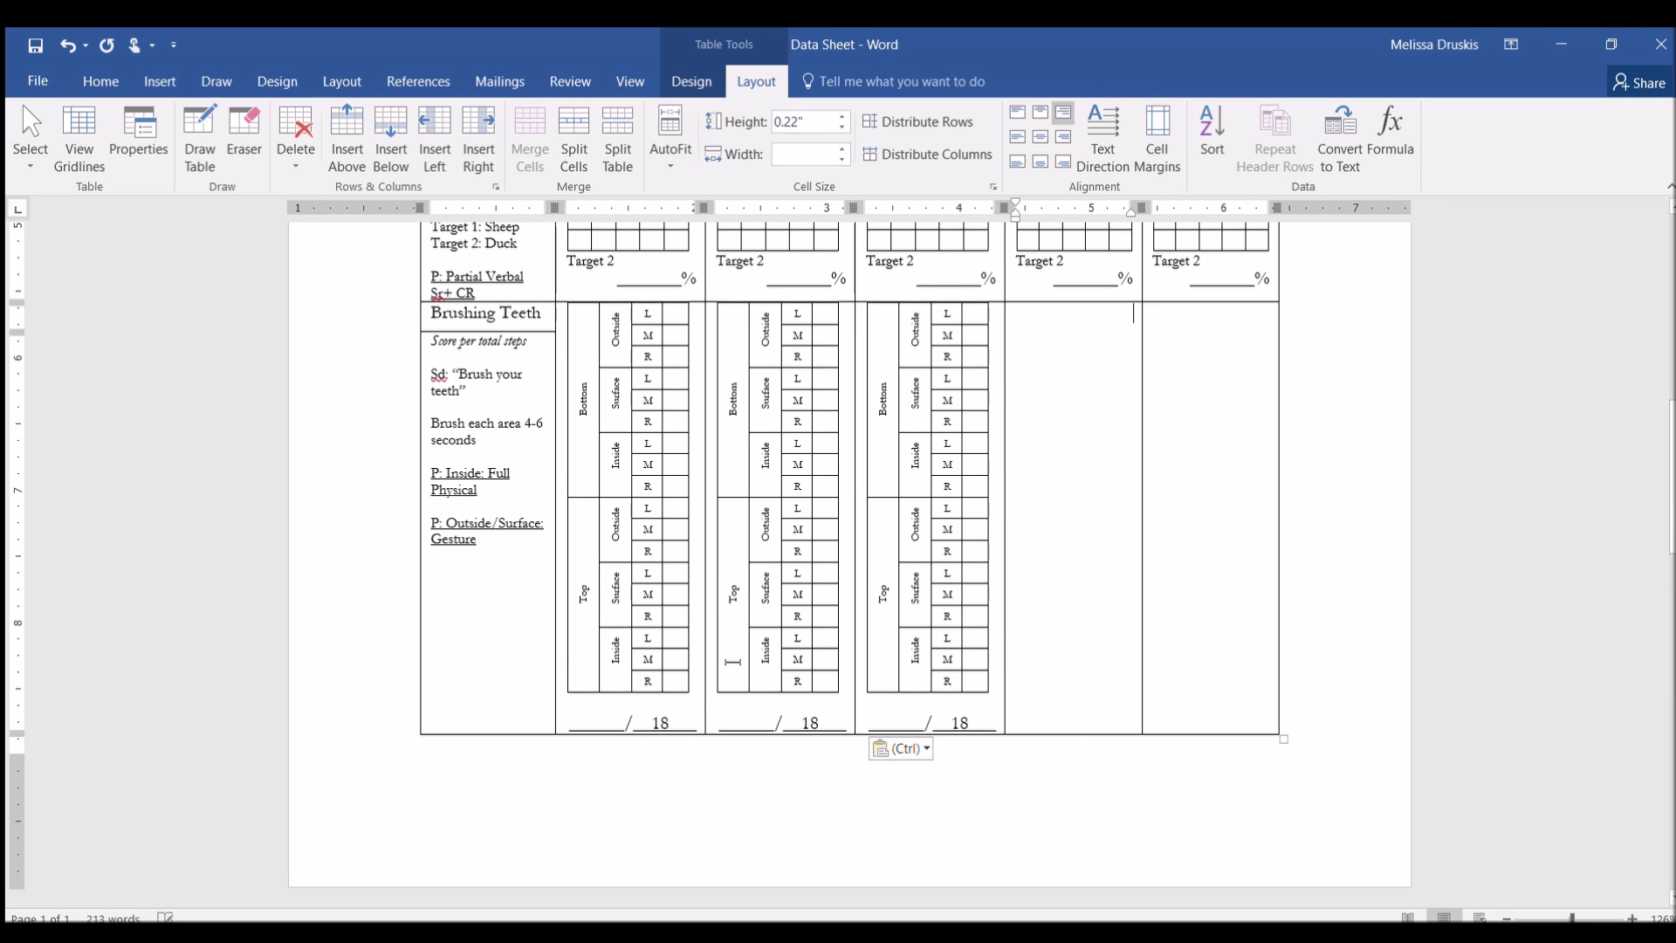
key(Tab)
key(ctrl+v)
key(Tab)
key(ctrl+v)
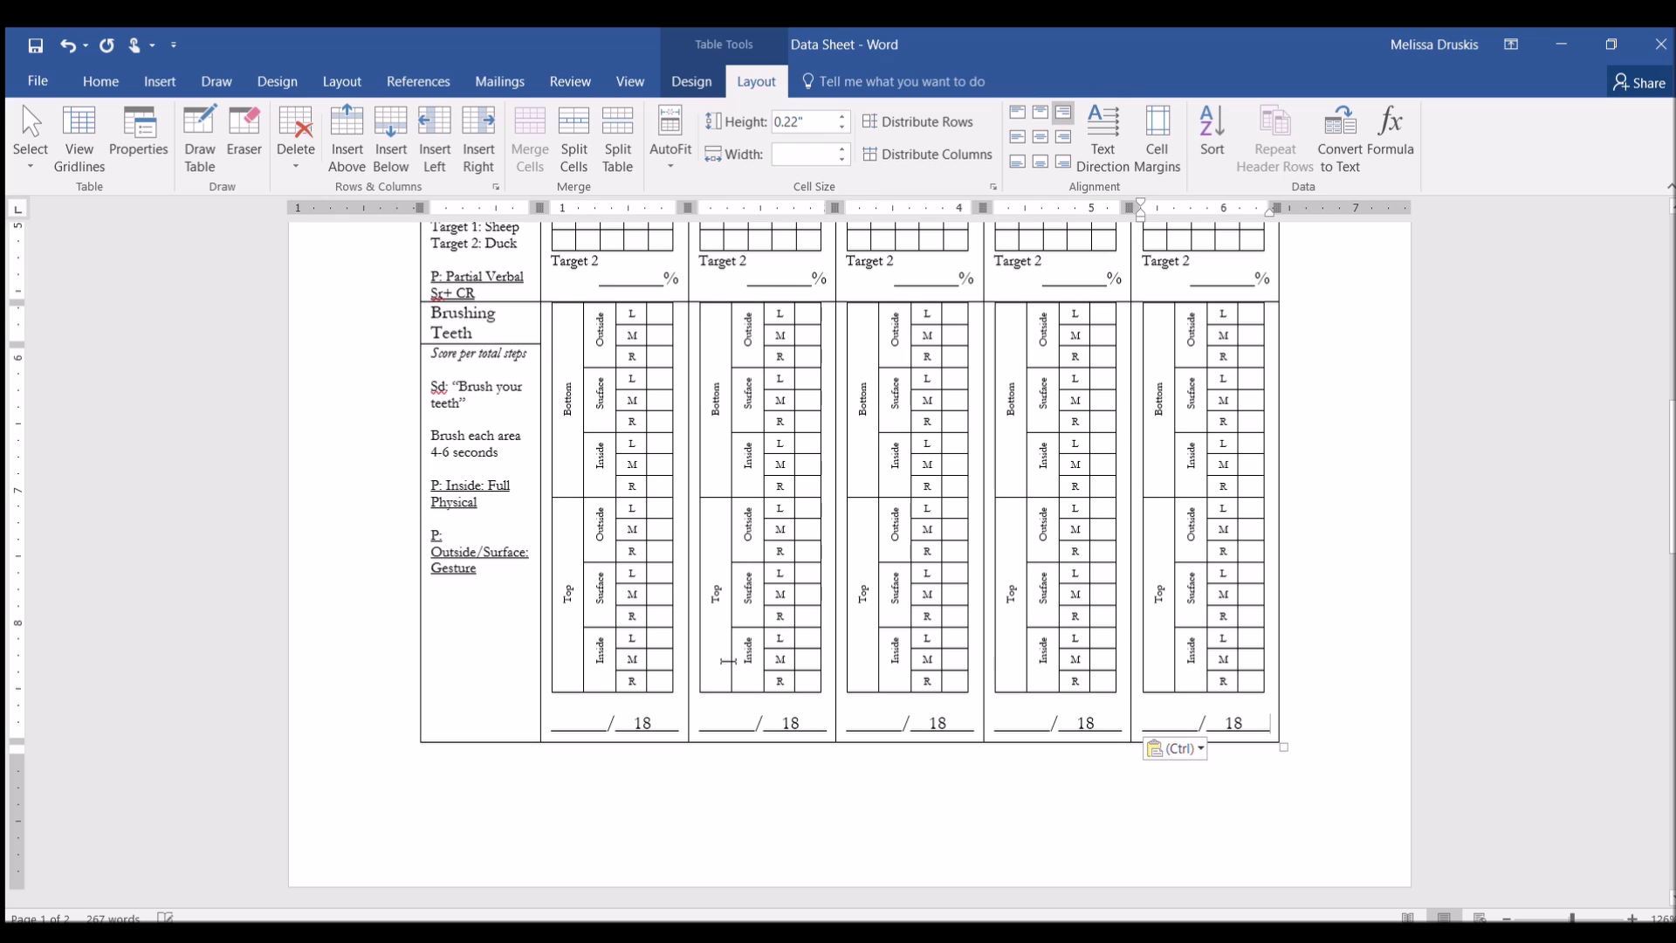
click(478, 622)
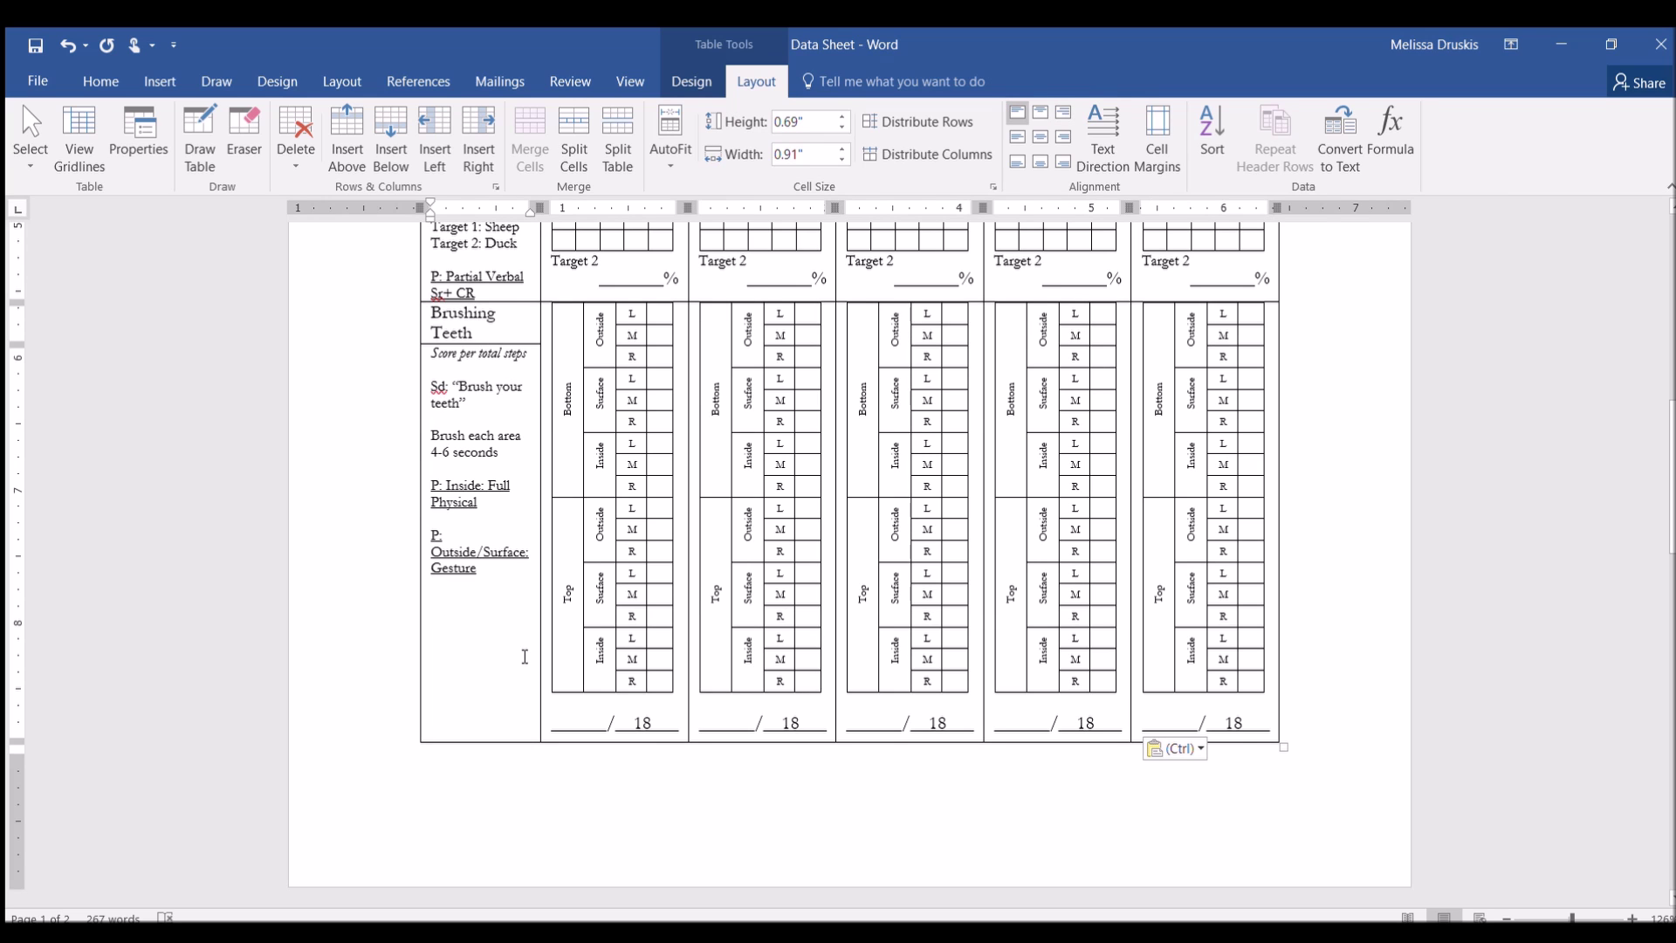
key(ctrl+v)
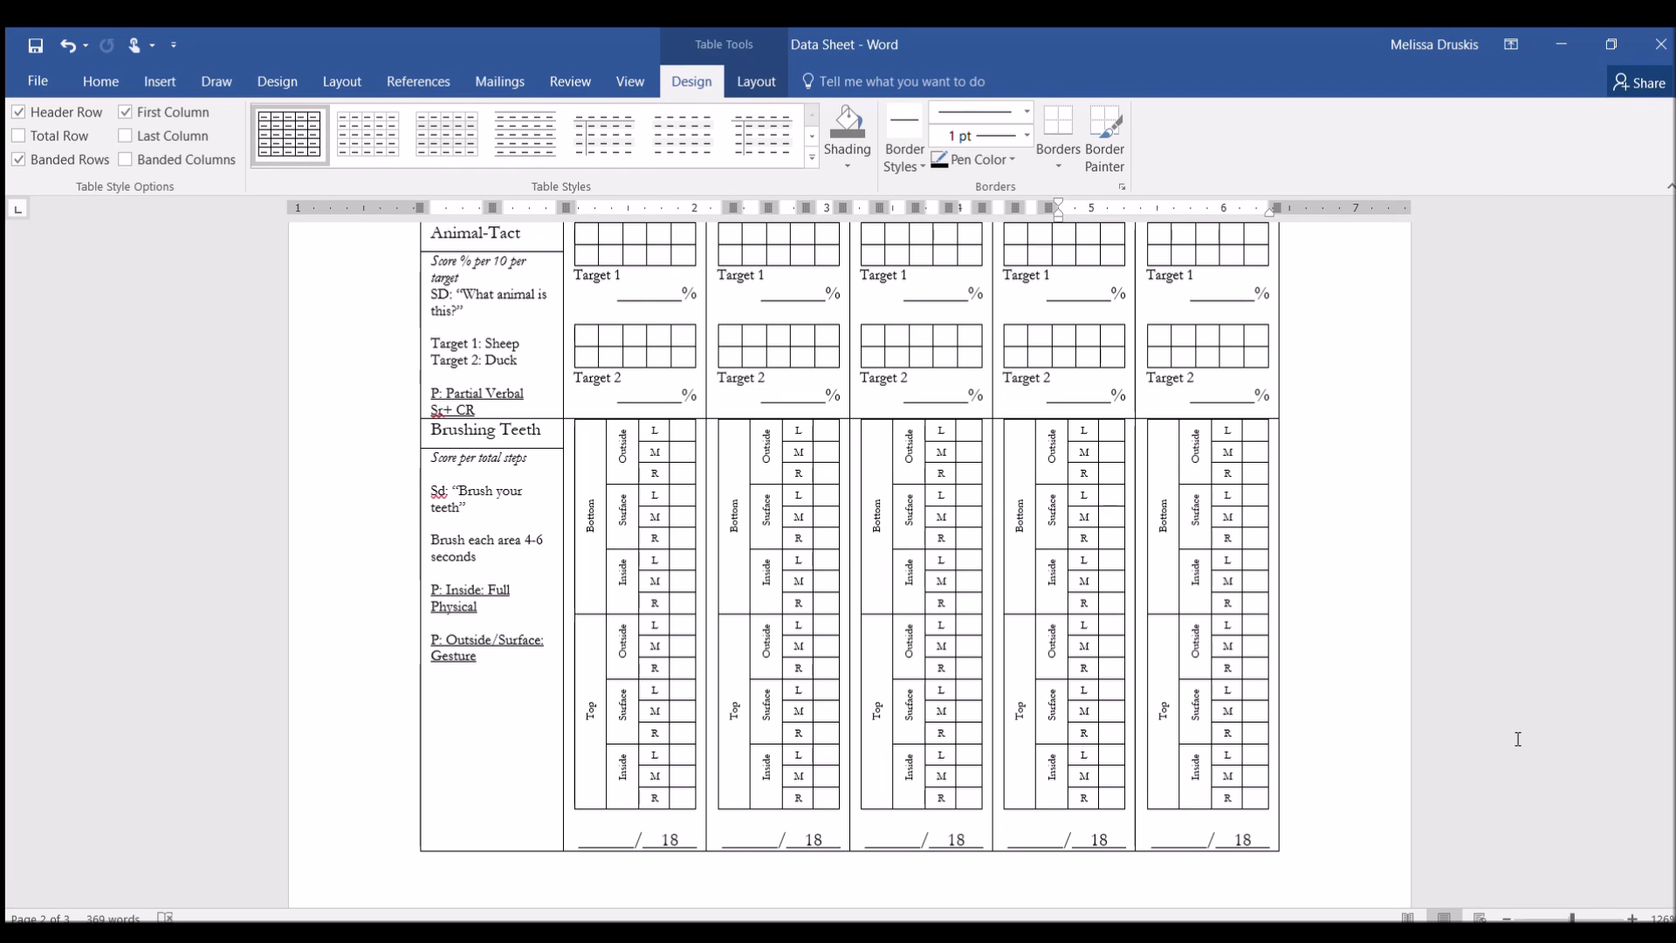